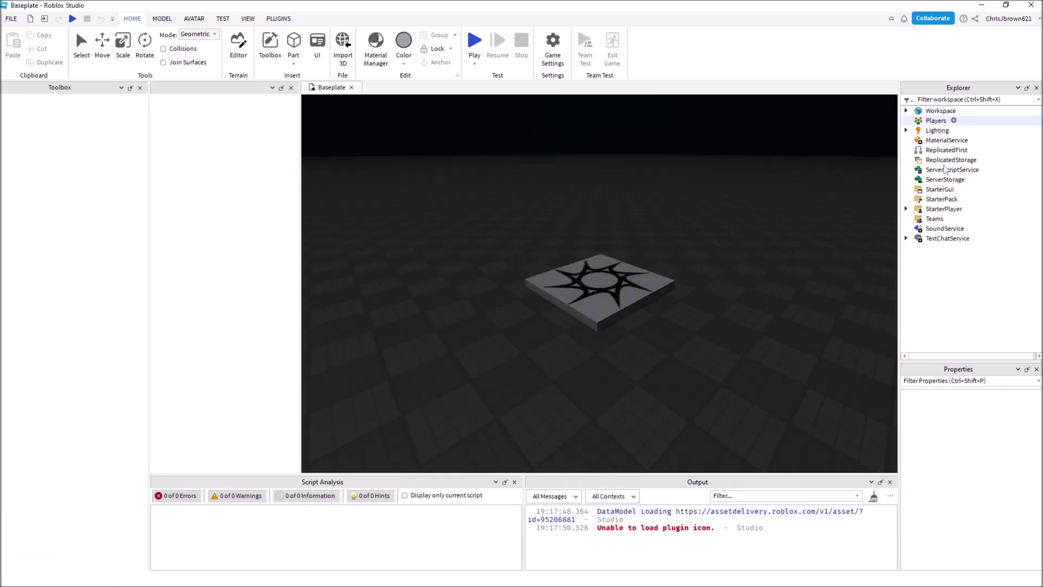
# Hide the Explorer and Properties windows and show both again
pyautogui.click(935, 190)
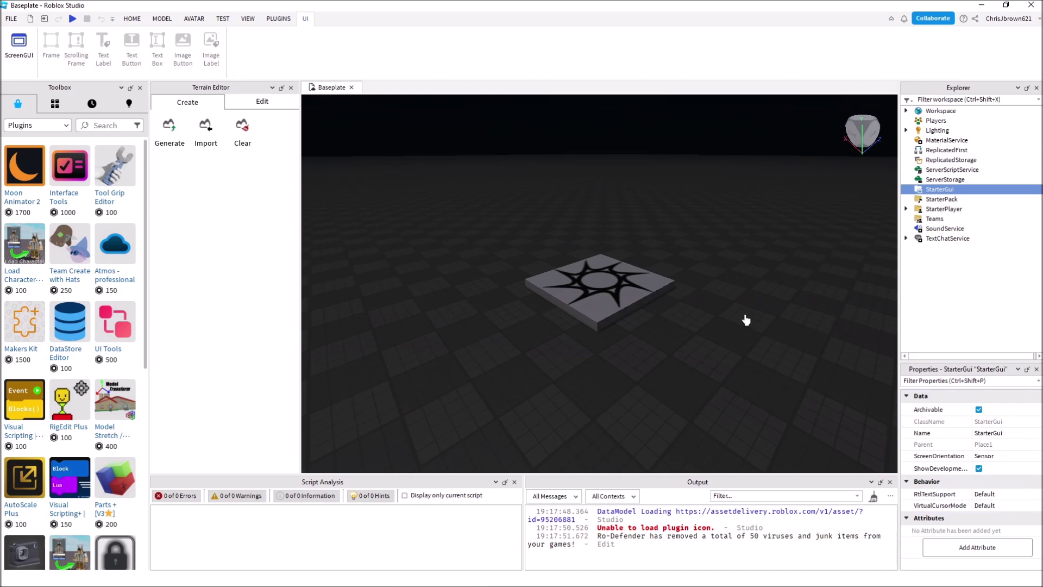
pyautogui.click(247, 19)
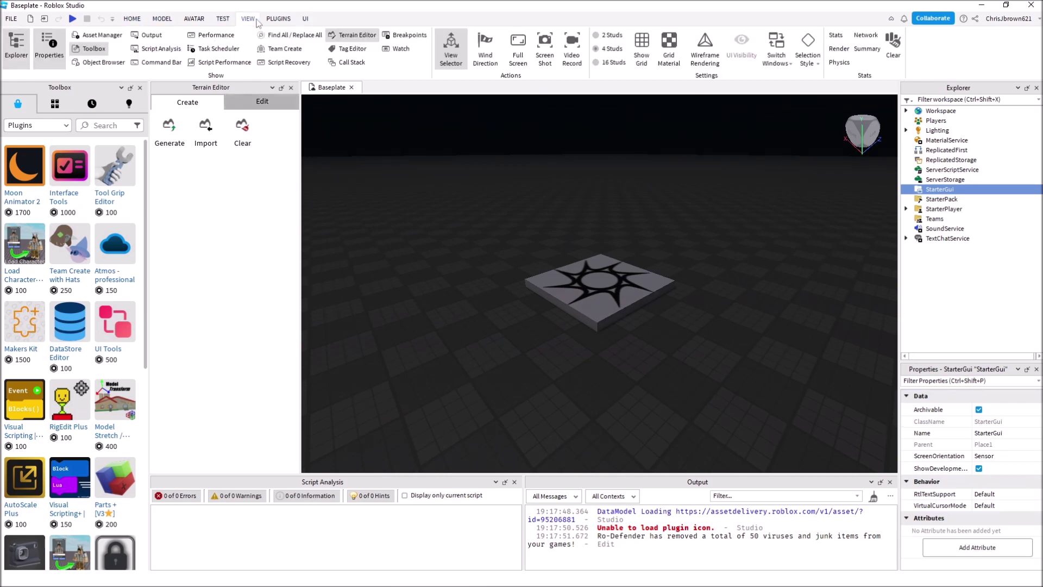
pyautogui.click(10, 53)
pyautogui.click(52, 50)
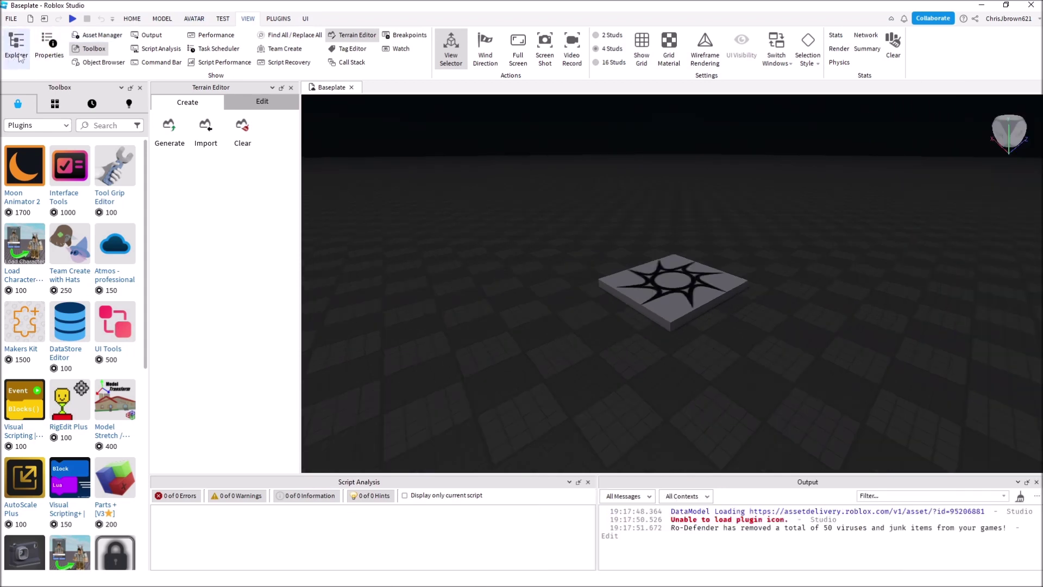
pyautogui.click(20, 52)
pyautogui.click(49, 47)
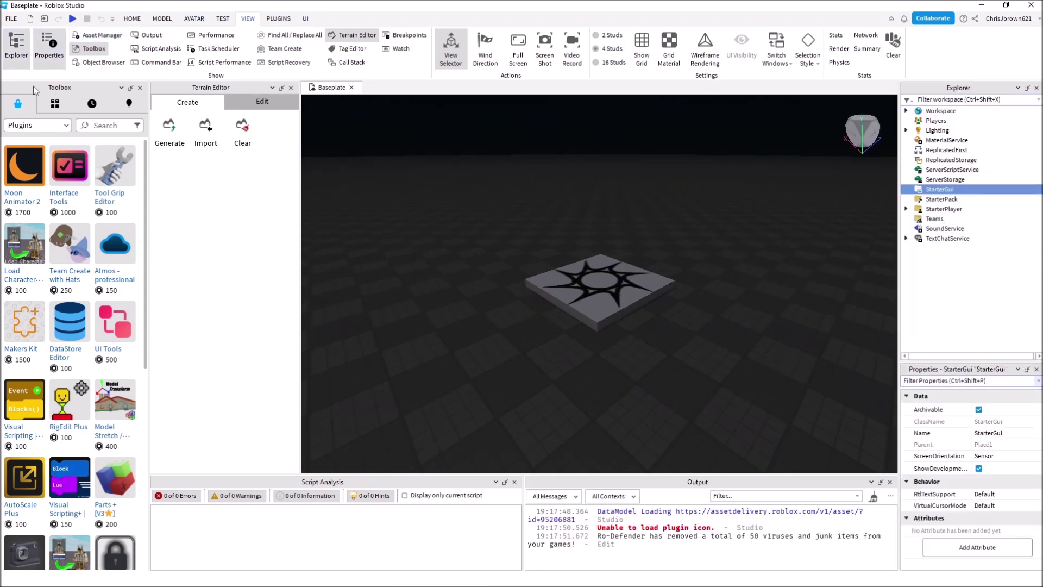
# Add a ScreenGui object to StarterGui
pyautogui.click(945, 196)
pyautogui.click(943, 188)
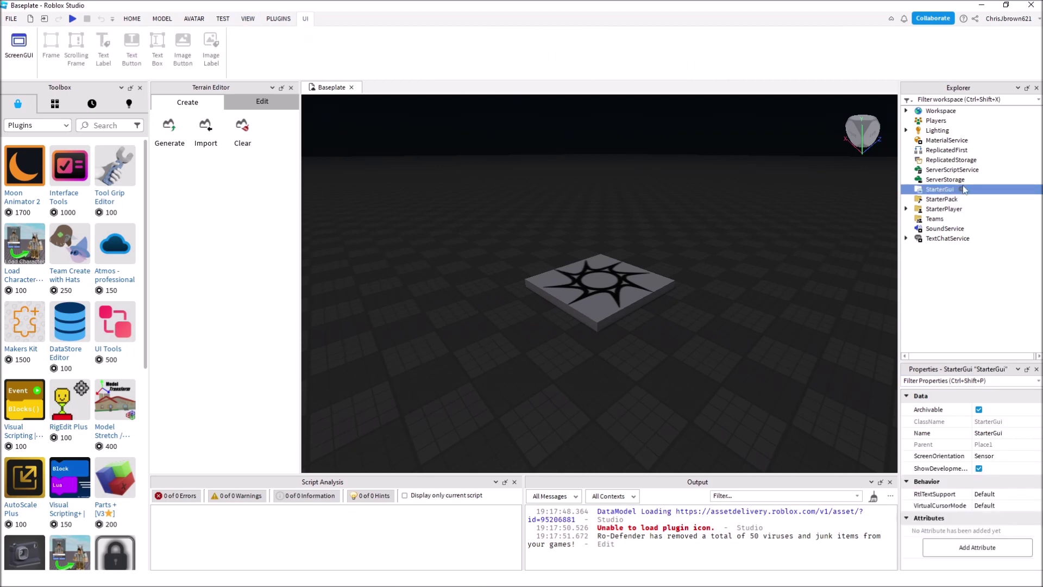
pyautogui.click(960, 189)
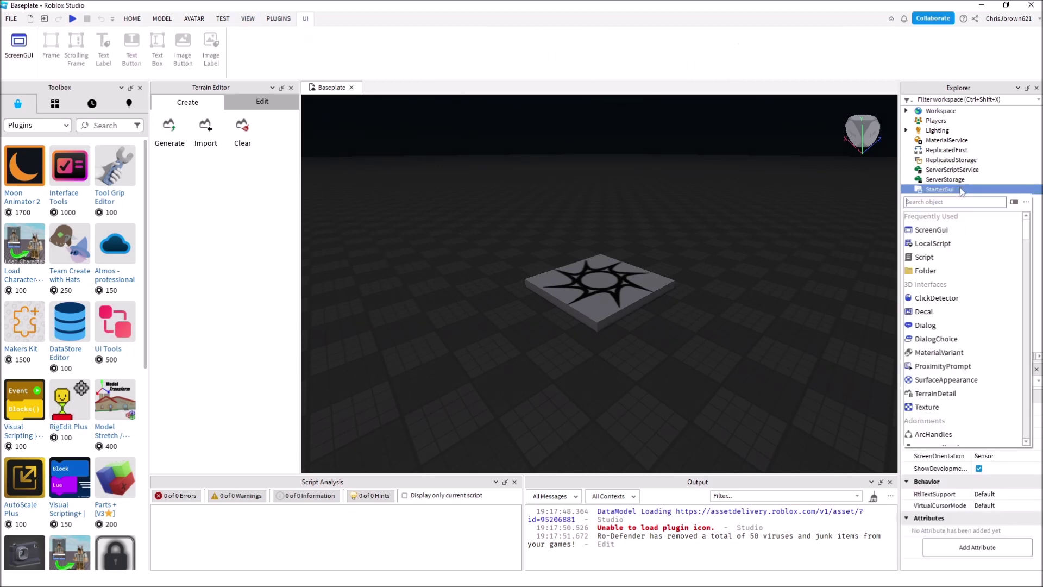
pyautogui.click(939, 235)
pyautogui.click(947, 190)
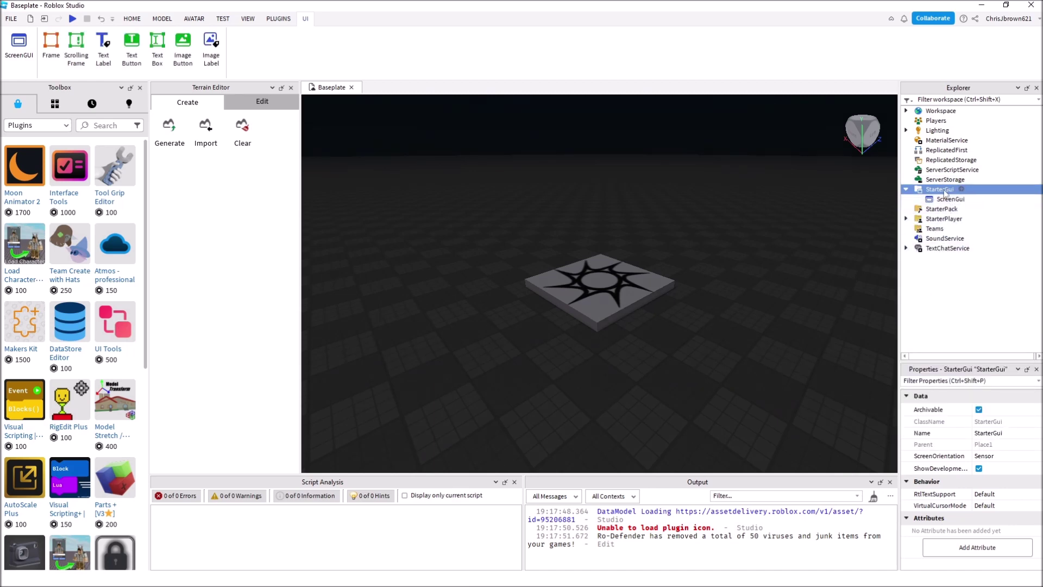
# Add two Frame objects inside the ScreenGui
pyautogui.click(972, 199)
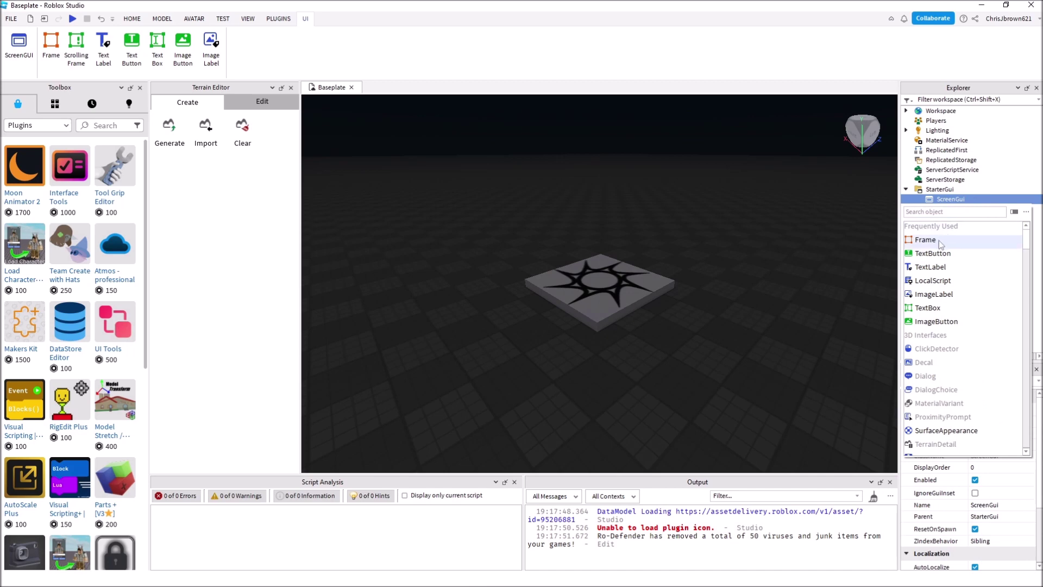
pyautogui.click(938, 240)
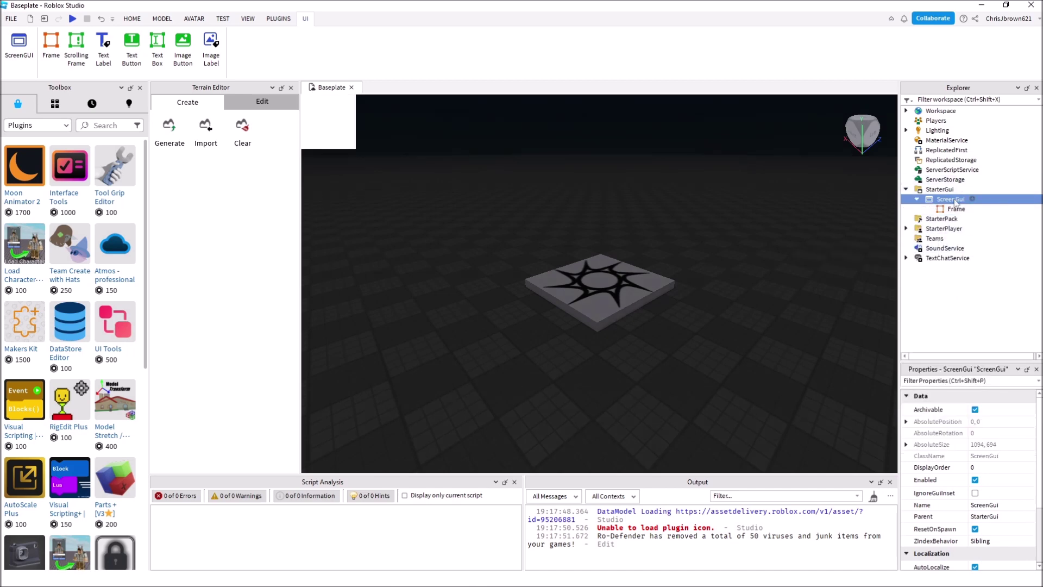
pyautogui.click(973, 199)
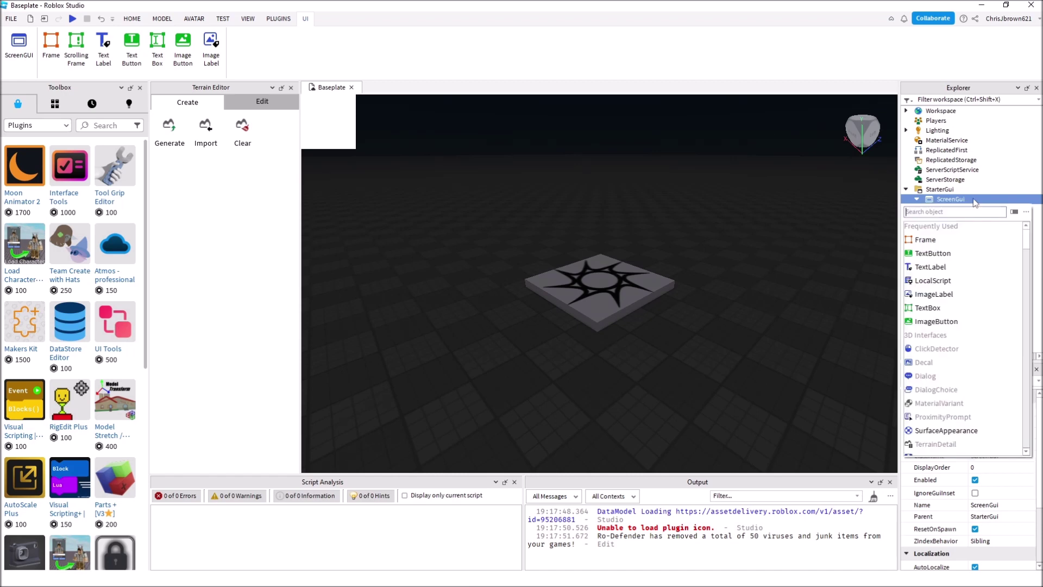
pyautogui.click(939, 240)
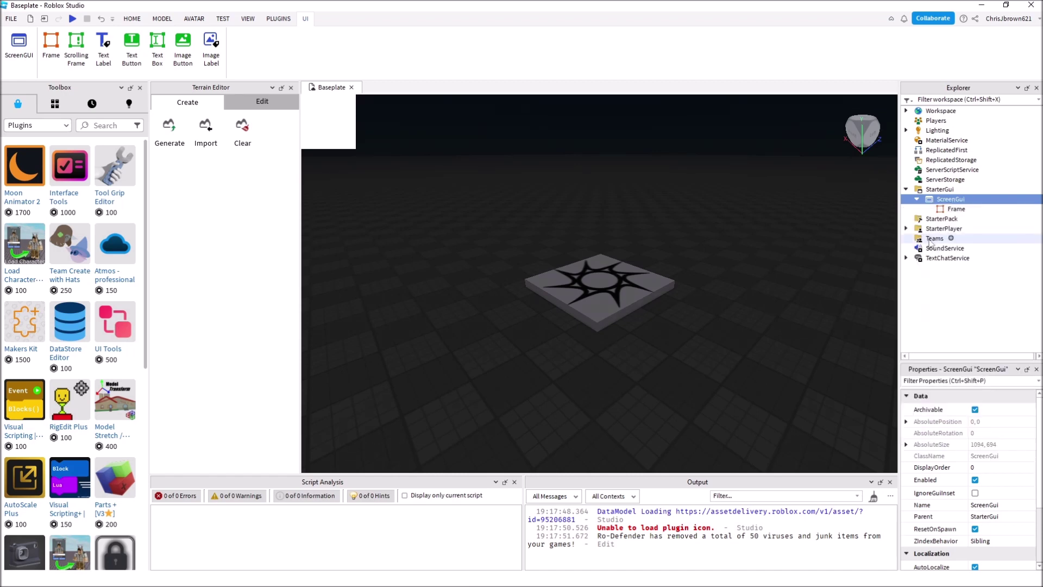
# Rename the first frame MainFrame and the second frame CreditsFrame
pyautogui.click(947, 210)
pyautogui.click(960, 209)
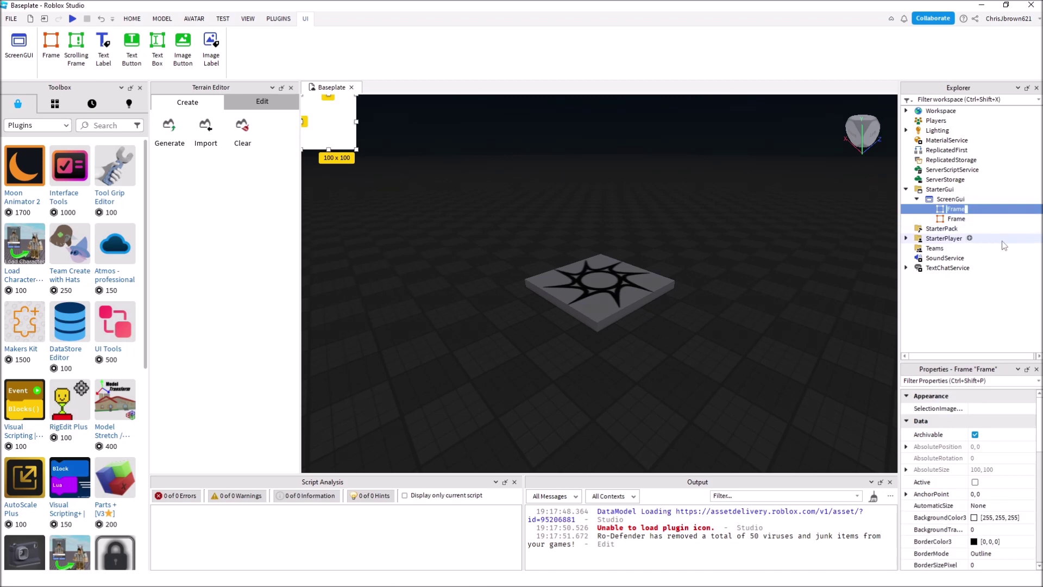
pyautogui.write('MainFra')
pyautogui.click(953, 219)
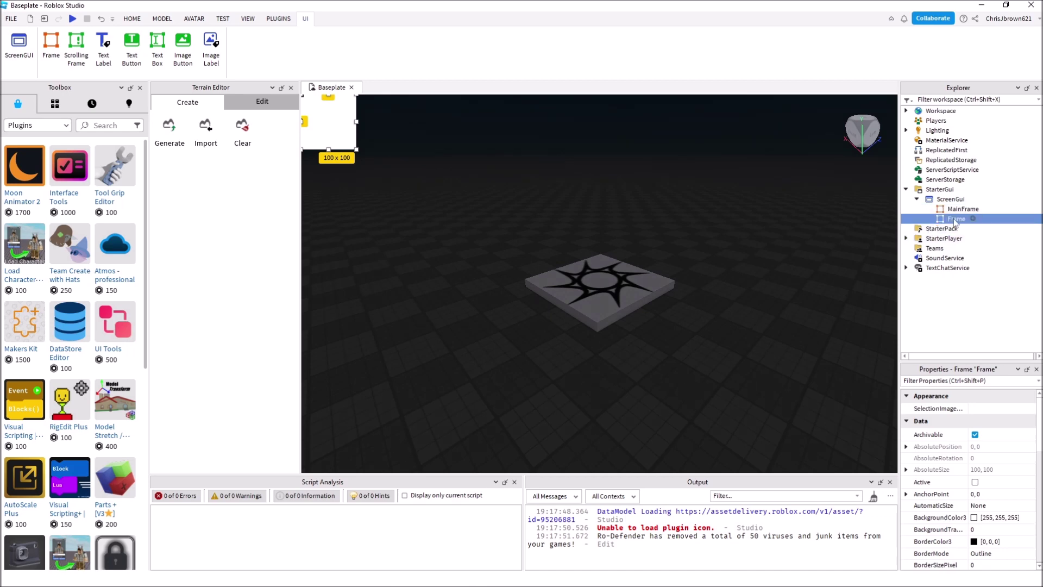
pyautogui.doubleClick(953, 220)
pyautogui.write('cf')
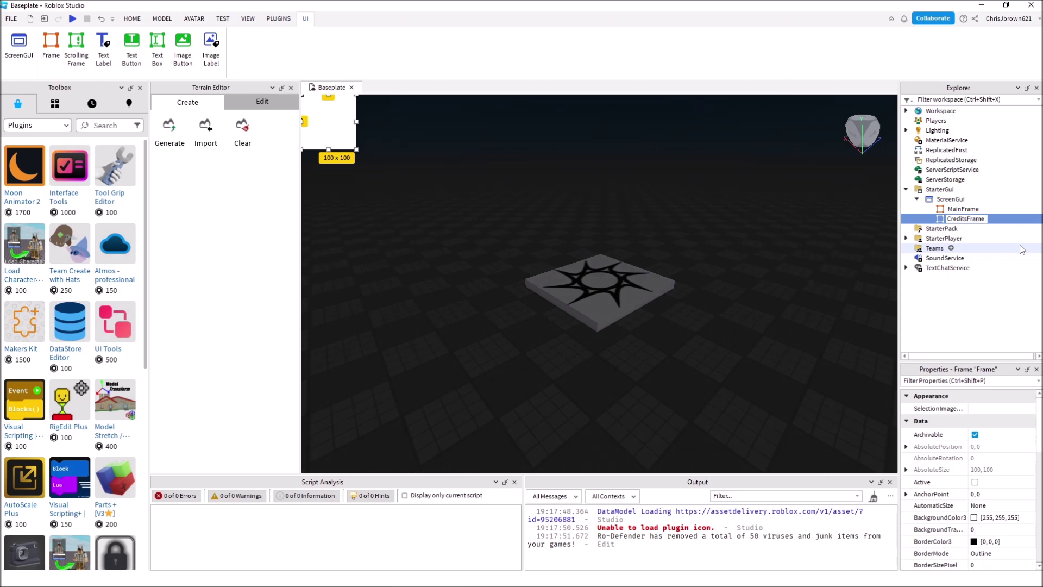
pyautogui.click(969, 221)
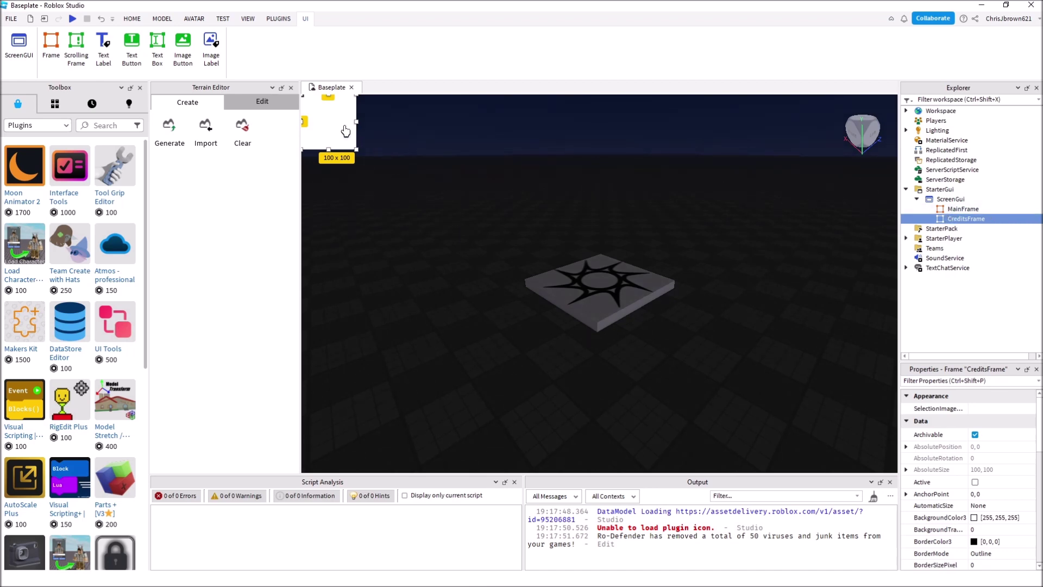
# Separate the overlapping frames, placing CreditsFrame at about 55, 48 and MainFrame at about 462, 349 in the viewport
pyautogui.moveTo(342, 129); pyautogui.dragTo(600, 326)
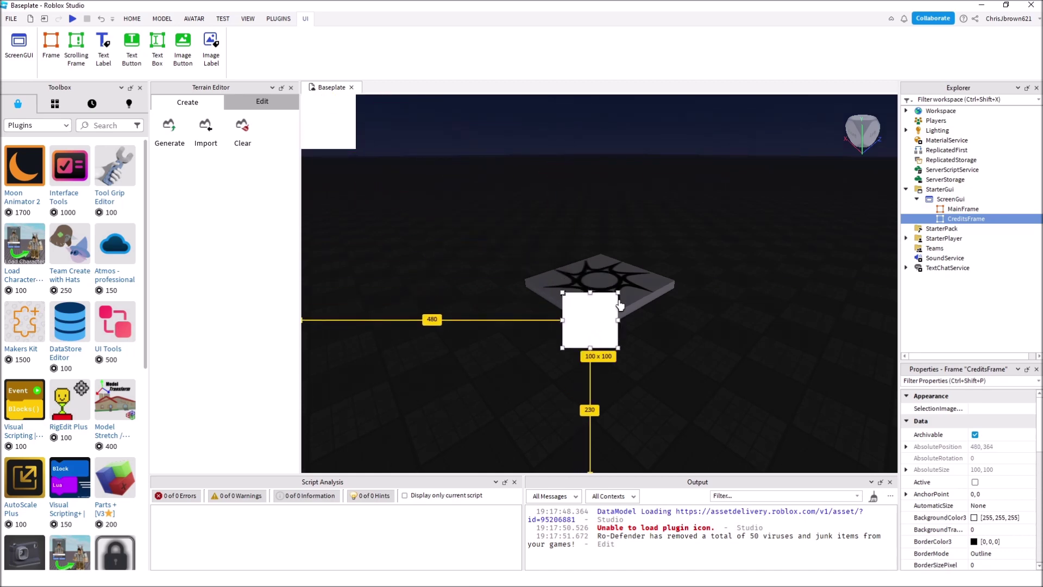
pyautogui.click(963, 210)
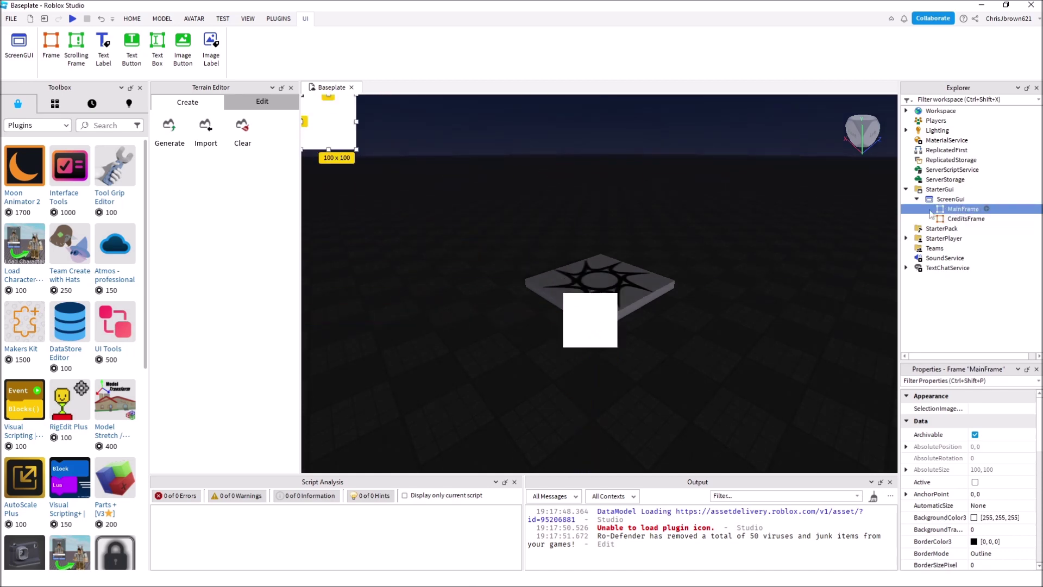
pyautogui.moveTo(340, 136); pyautogui.dragTo(515, 352)
pyautogui.click(613, 325)
pyautogui.moveTo(616, 325); pyautogui.dragTo(368, 152)
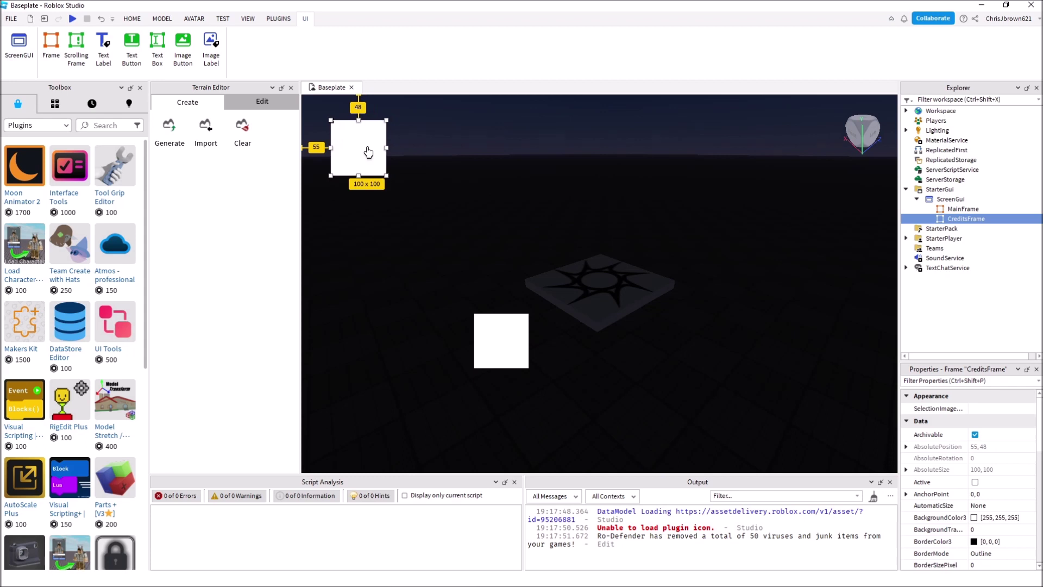
pyautogui.moveTo(503, 347); pyautogui.dragTo(581, 315)
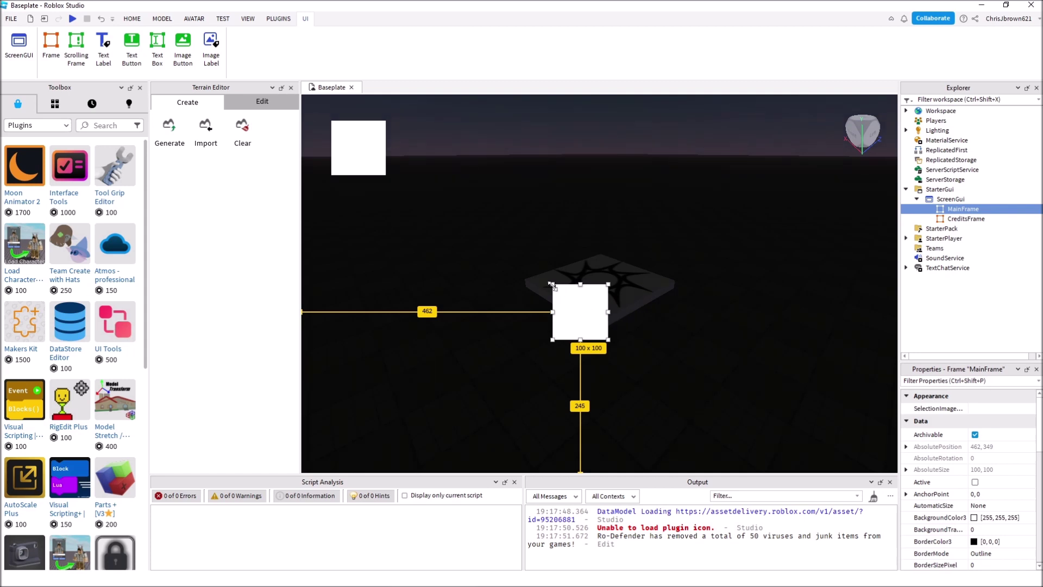
# Enlarge MainFrame to about 330 x 189
pyautogui.moveTo(551, 284); pyautogui.dragTo(504, 282)
pyautogui.moveTo(608, 311); pyautogui.dragTo(659, 311)
pyautogui.moveTo(589, 337); pyautogui.dragTo(586, 377)
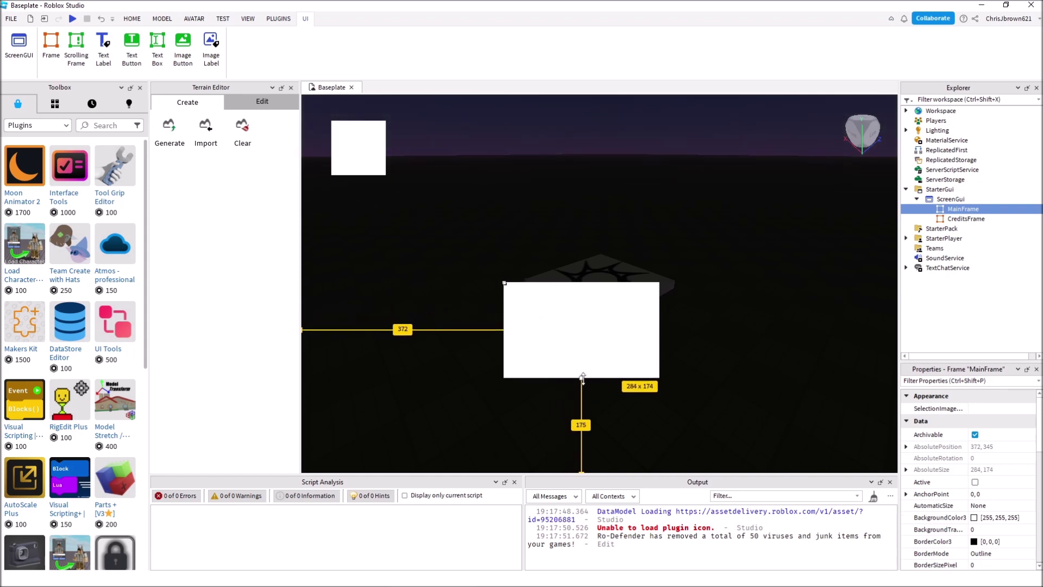
pyautogui.click(581, 280)
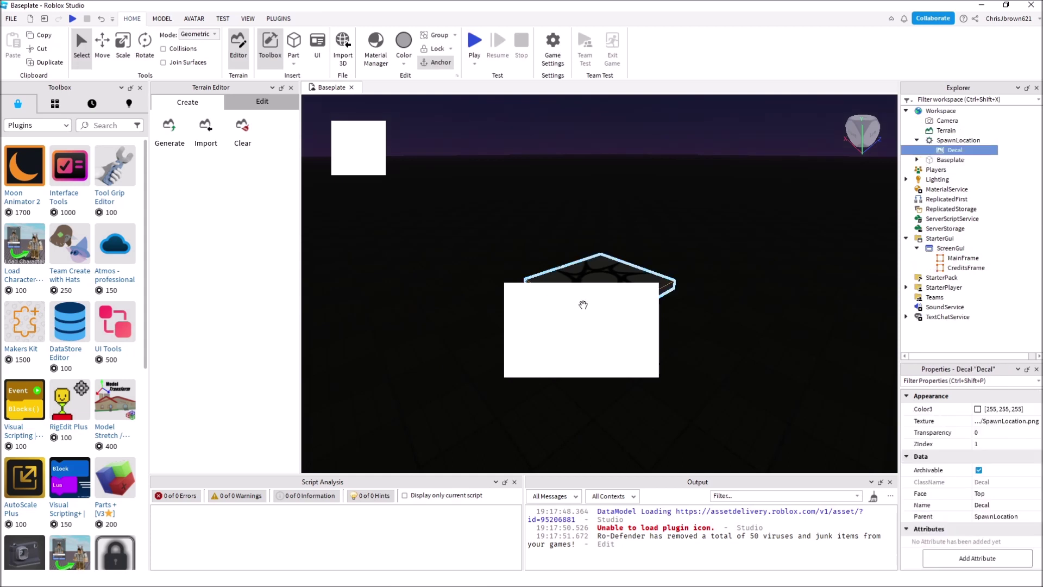
pyautogui.click(950, 261)
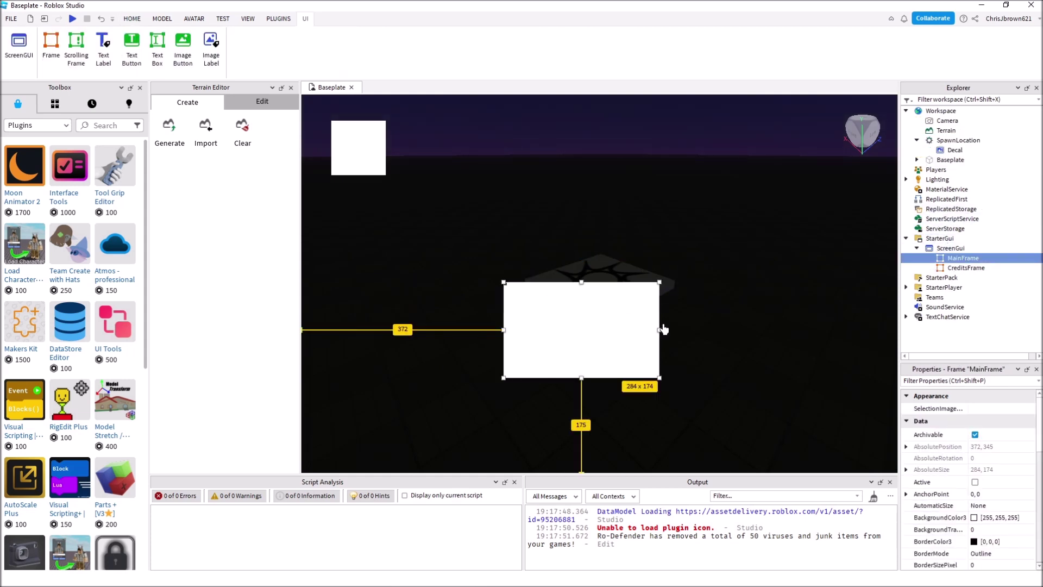
pyautogui.moveTo(659, 332); pyautogui.dragTo(685, 333)
pyautogui.moveTo(593, 282); pyautogui.dragTo(607, 280)
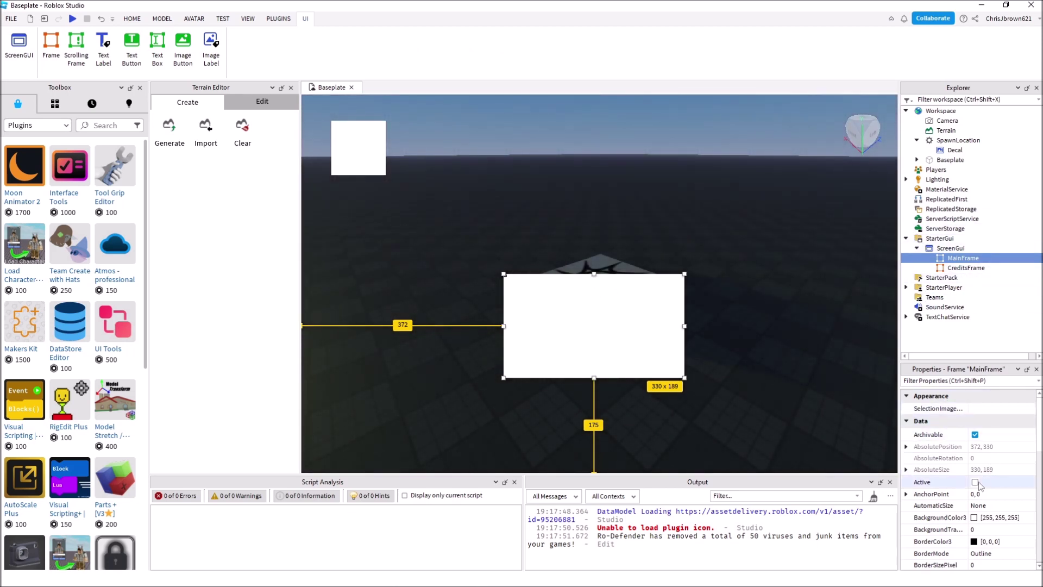
# Set MainFrame's background transparency to 1
pyautogui.click(980, 529)
pyautogui.scroll(-3, 979, 505)
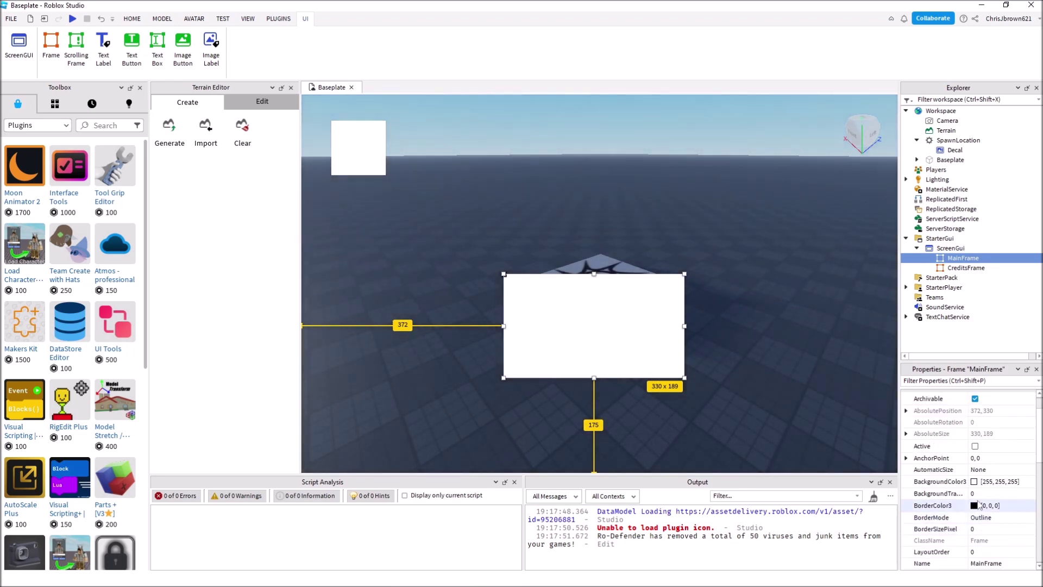
pyautogui.write('1')
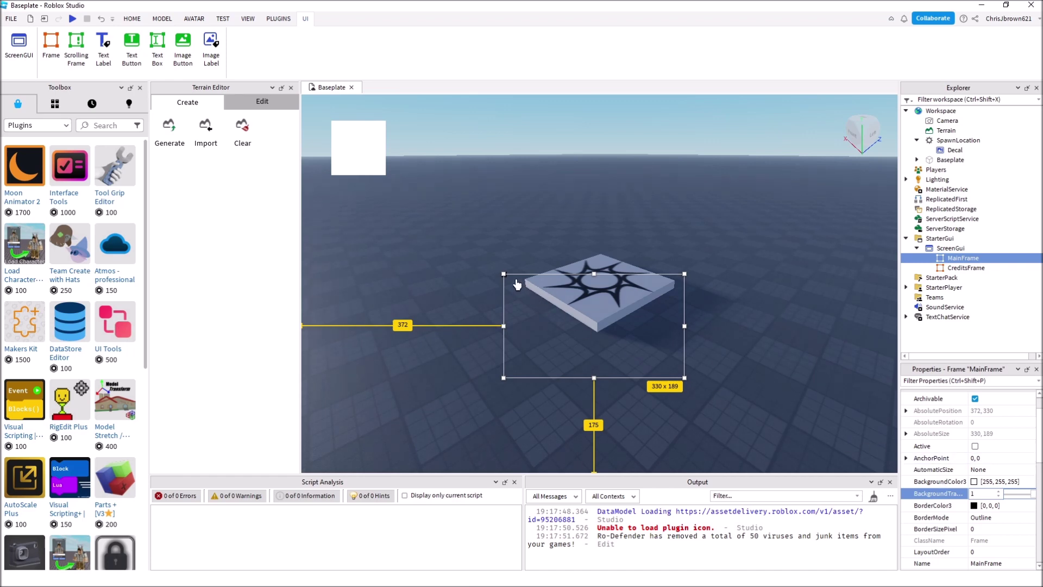
# Stretch MainFrame to cover the whole viewport from 0, 0 at about 1094 x 694
pyautogui.moveTo(505, 276); pyautogui.dragTo(292, 97)
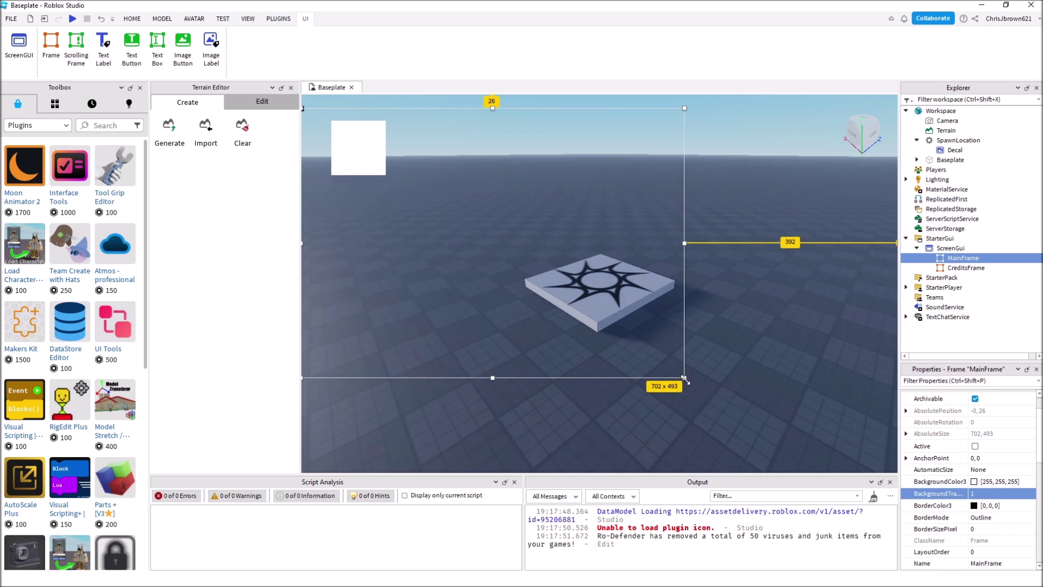
pyautogui.moveTo(685, 378); pyautogui.dragTo(896, 434)
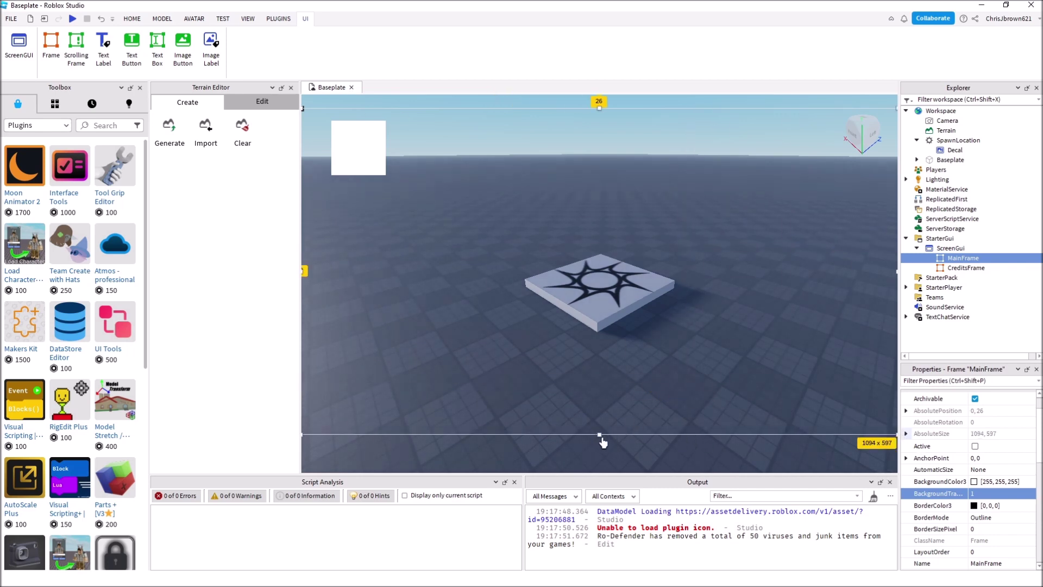
pyautogui.moveTo(599, 438); pyautogui.dragTo(605, 482)
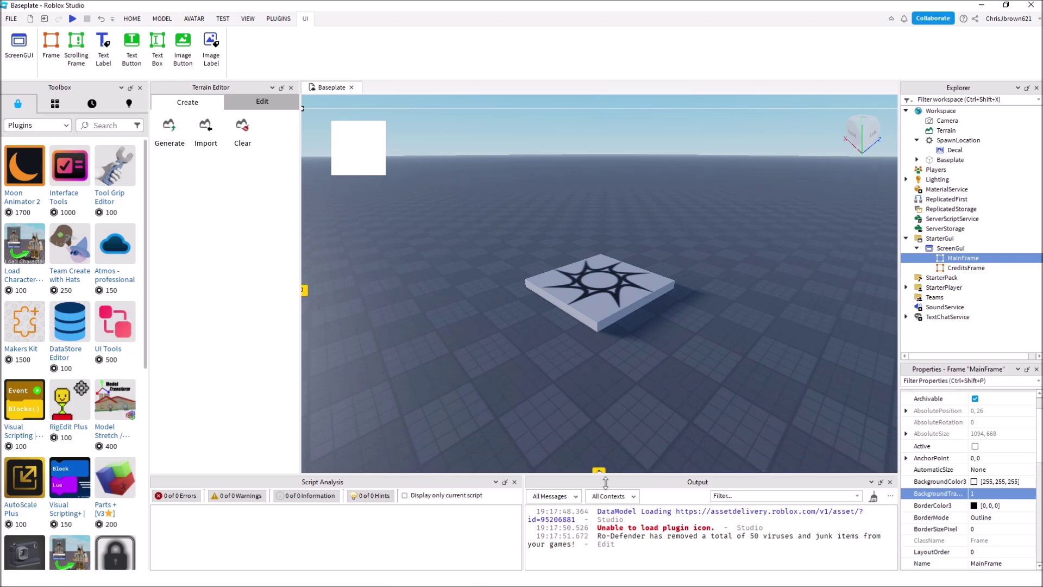
pyautogui.moveTo(601, 109); pyautogui.dragTo(598, 94)
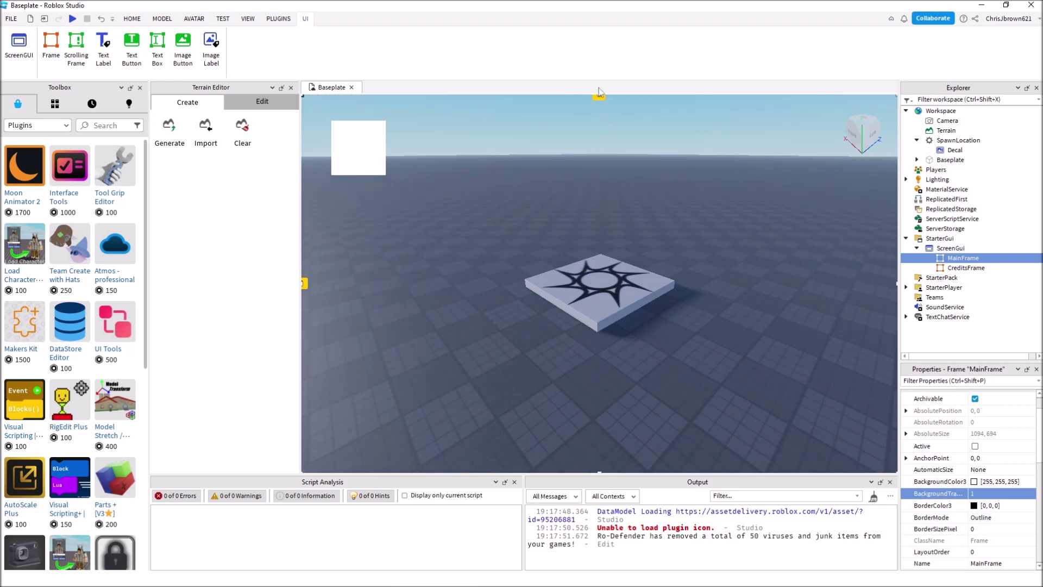
# Close the Output and Script Analysis windows and extend MainFrame downward to fill the enlarged viewport at about 1094 x 871
pyautogui.click(889, 482)
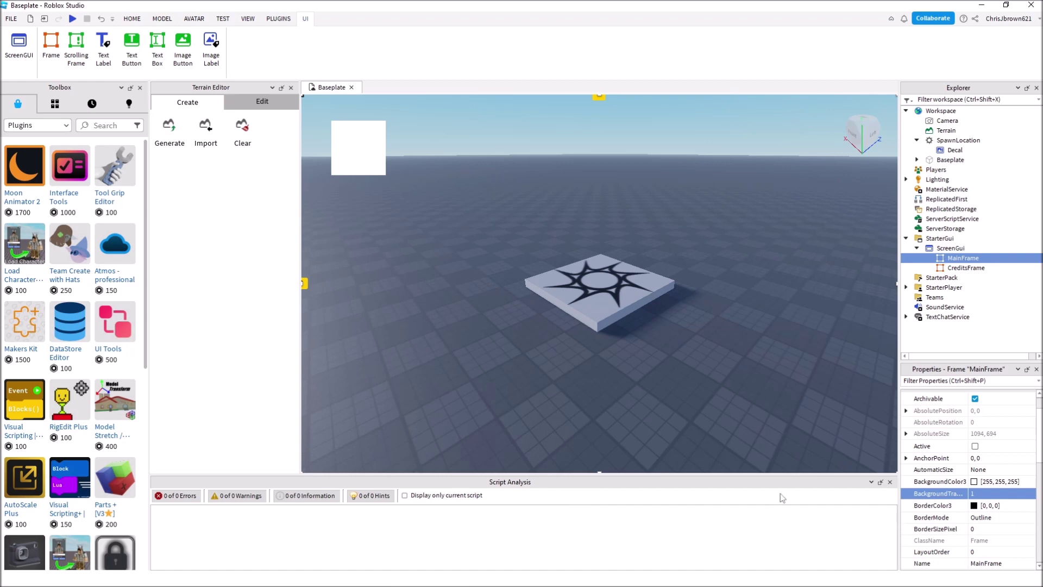
pyautogui.click(890, 482)
pyautogui.moveTo(600, 473); pyautogui.dragTo(600, 581)
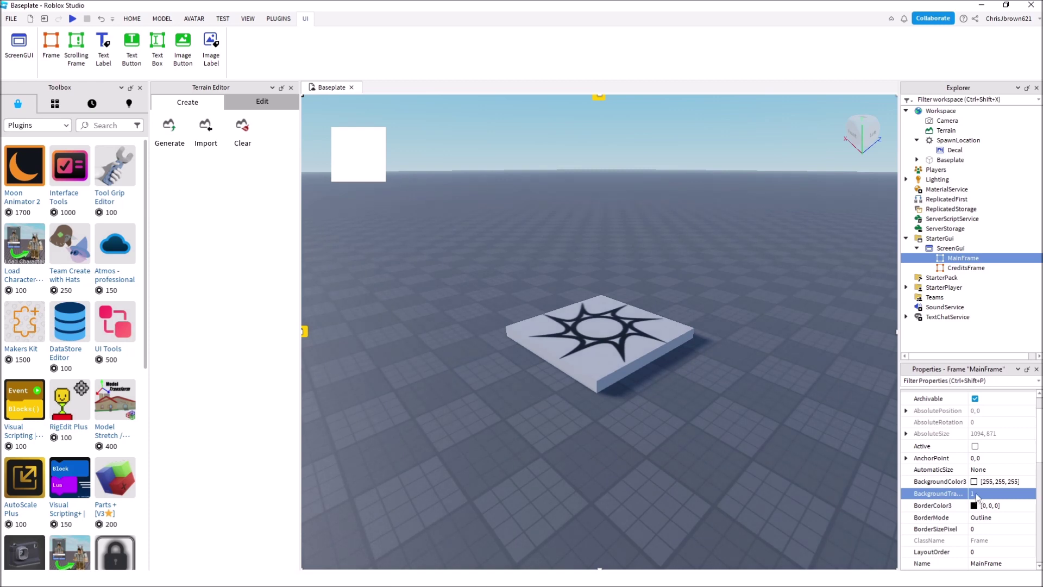
pyautogui.scroll(-3, 985, 487)
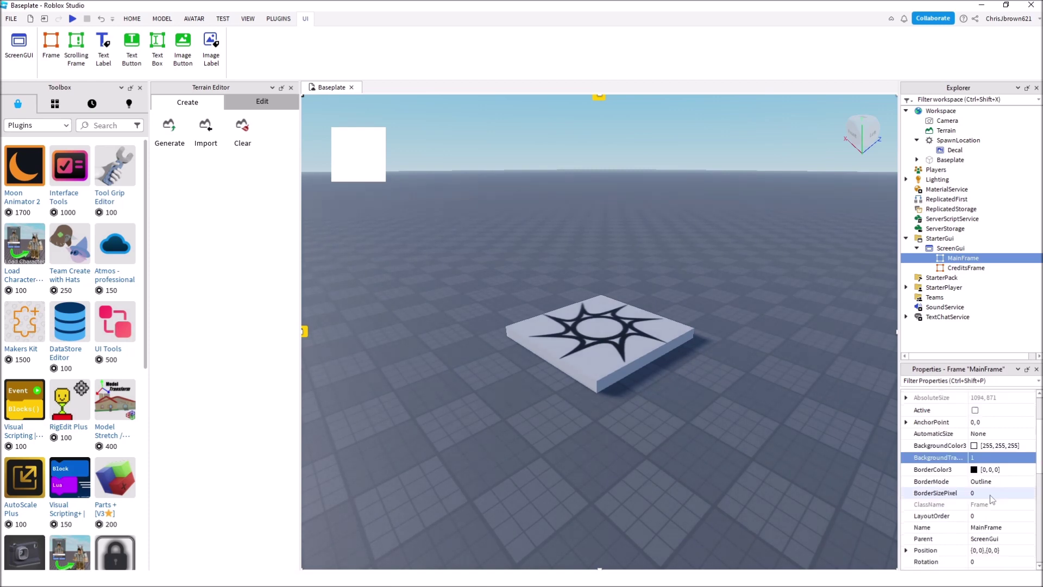
pyautogui.scroll(4, 992, 485)
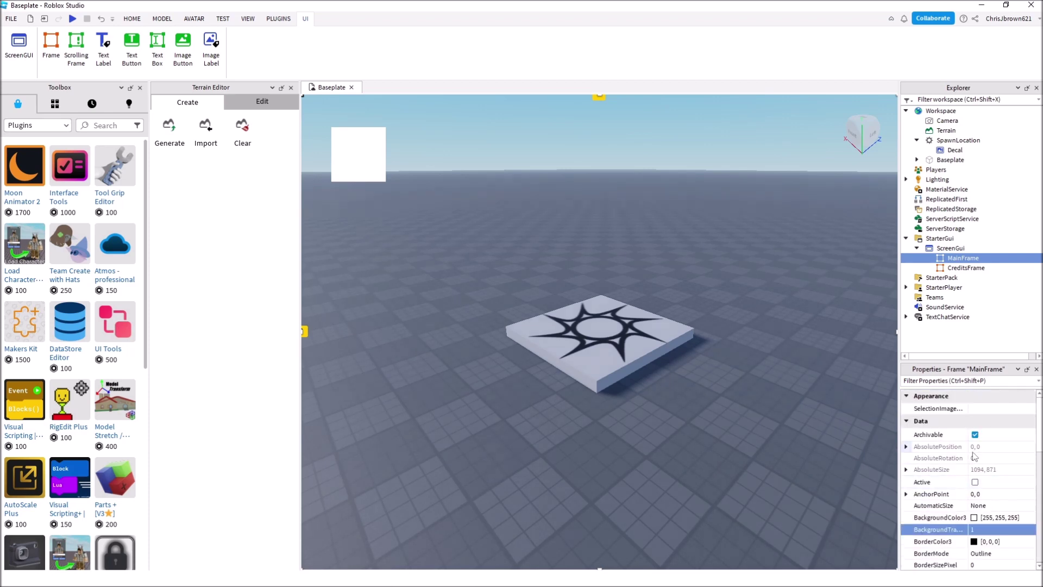
pyautogui.scroll(-3, 991, 486)
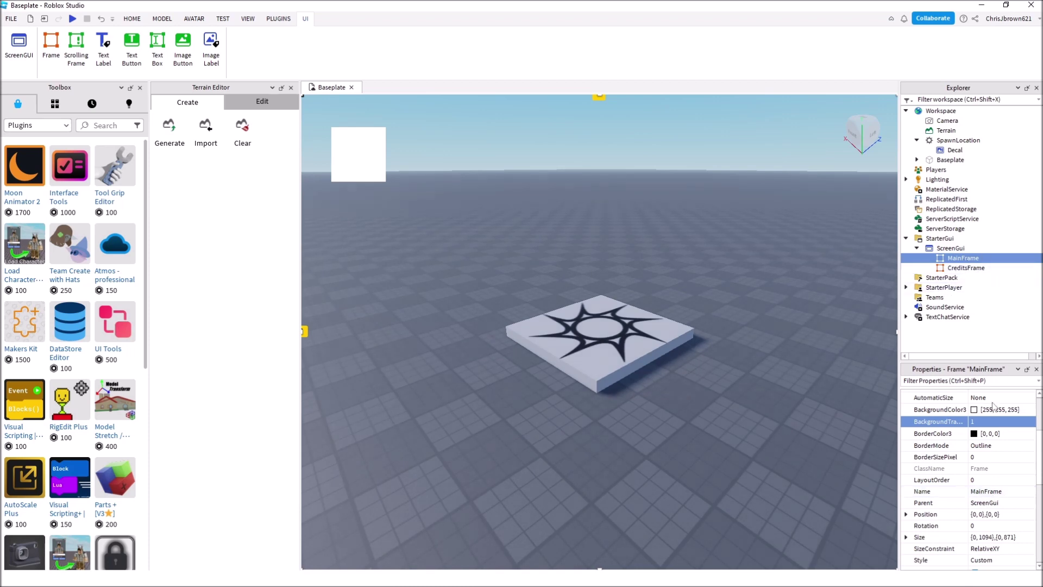
pyautogui.scroll(-6, 992, 489)
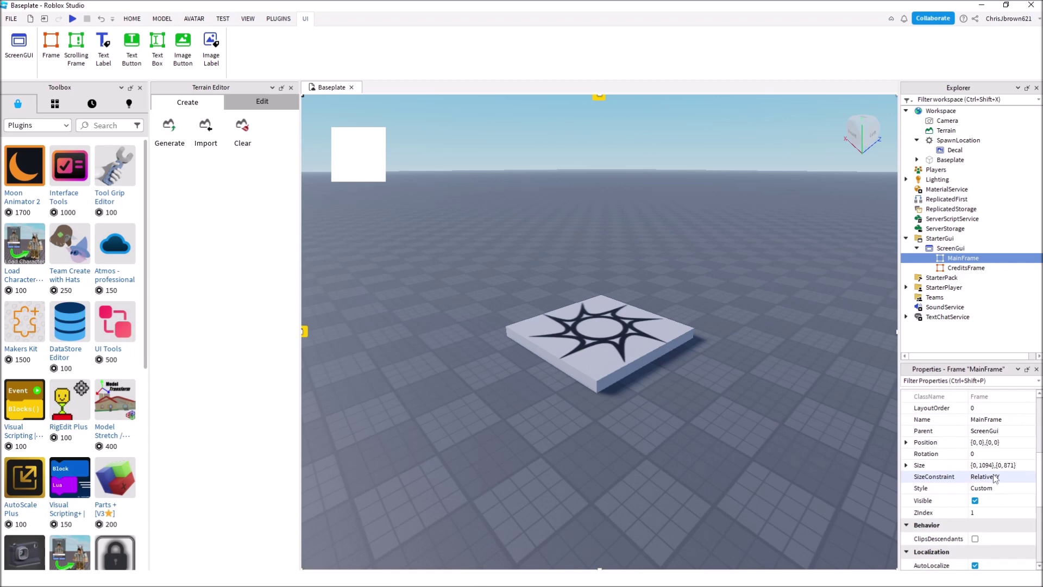
pyautogui.scroll(-3, 991, 473)
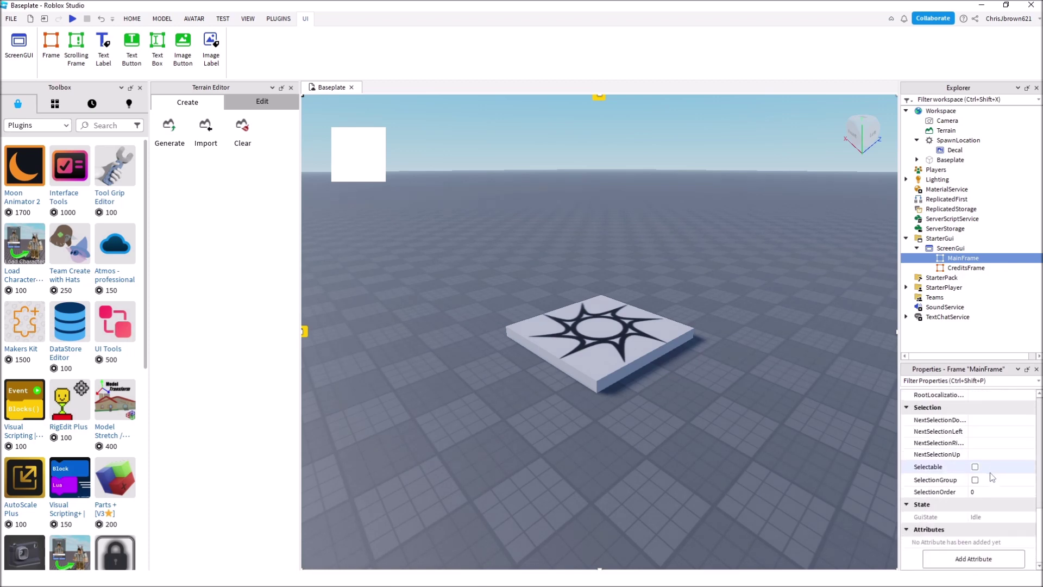
pyautogui.scroll(10, 956, 505)
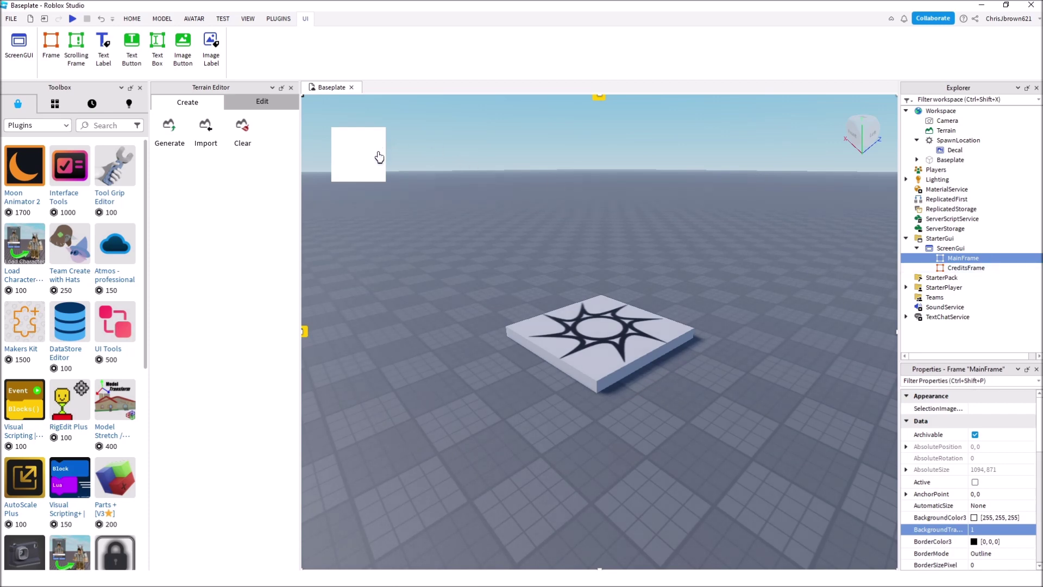
# Add a TextButton to MainFrame and place it horizontally centred below the viewport's middle, at about 447, 499
pyautogui.rightClick(958, 259)
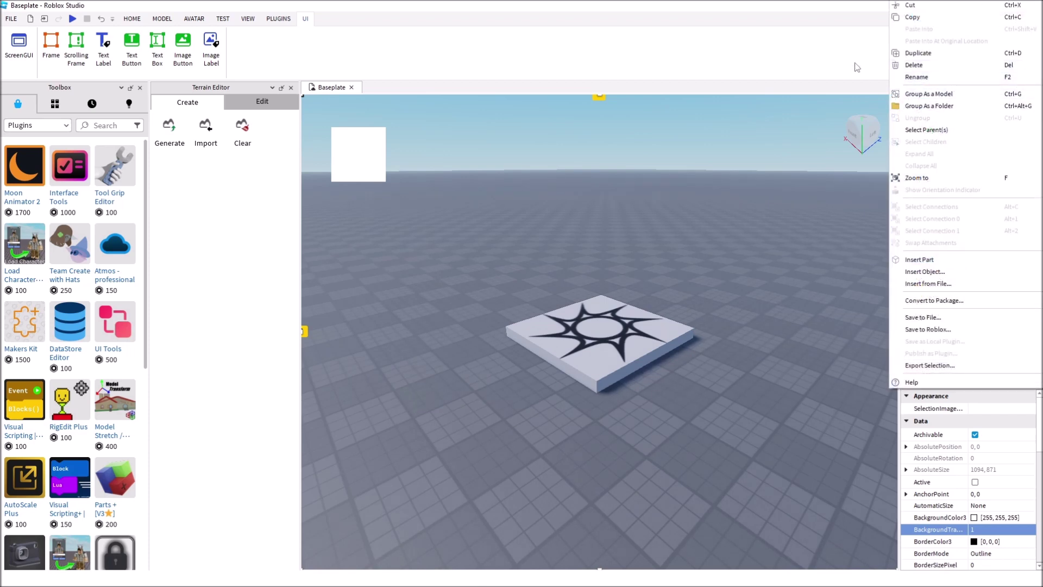
pyautogui.click(856, 66)
pyautogui.click(988, 259)
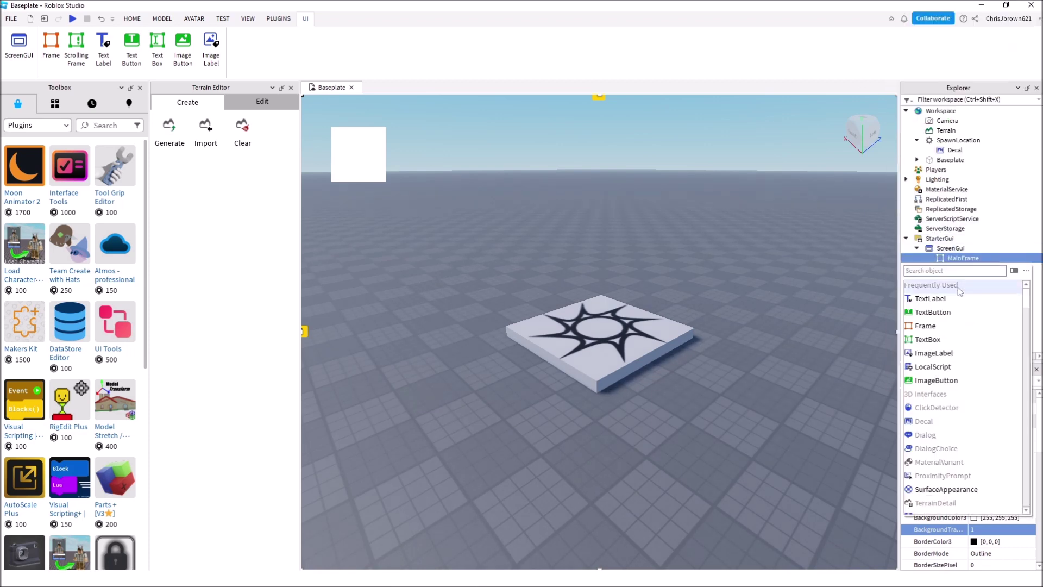
pyautogui.click(940, 312)
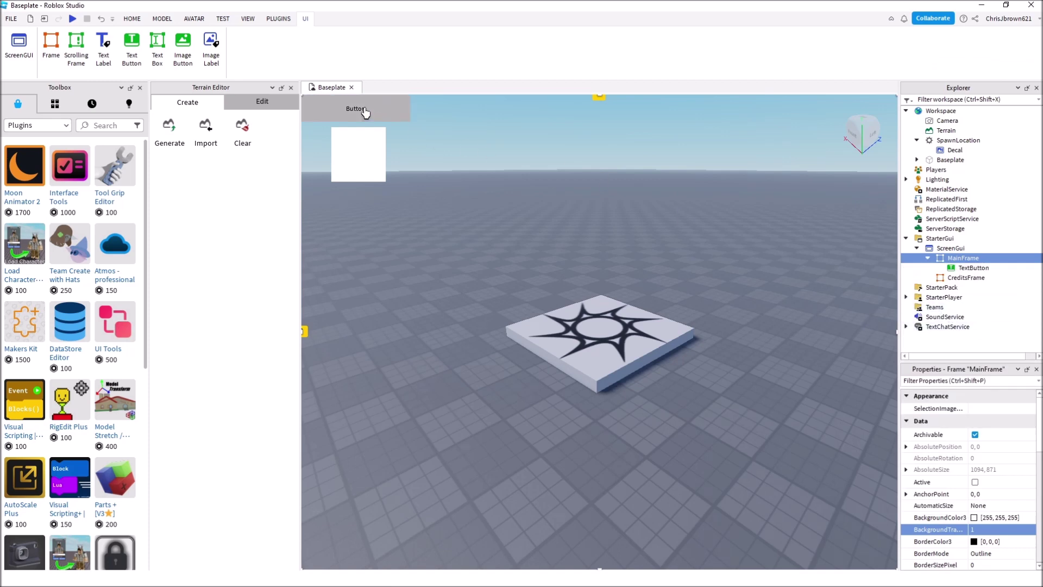
pyautogui.moveTo(361, 112); pyautogui.dragTo(604, 383)
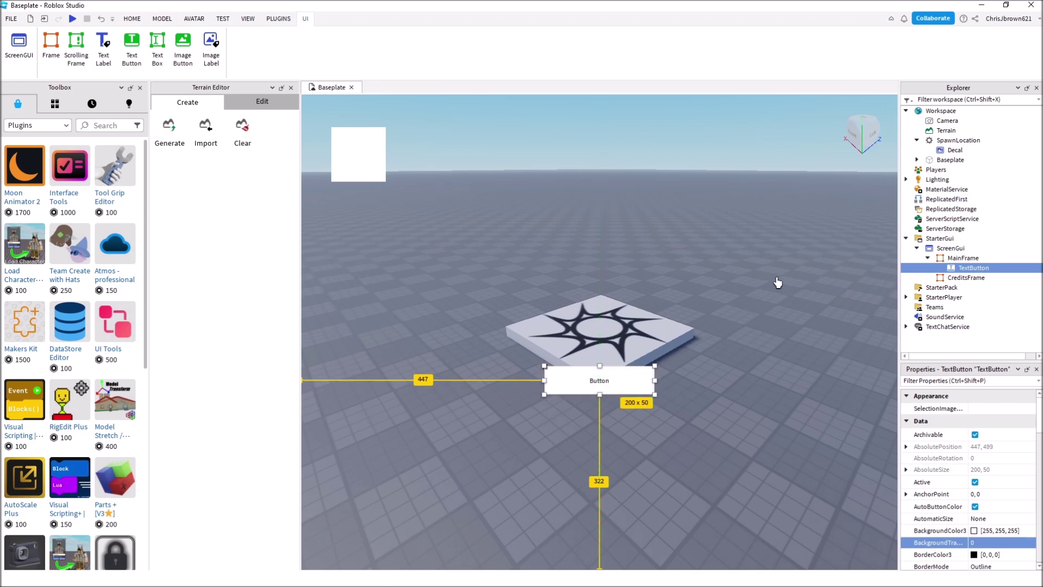
# Add a second TextButton to MainFrame and align it just below the first one, at about 447, 569
pyautogui.click(956, 259)
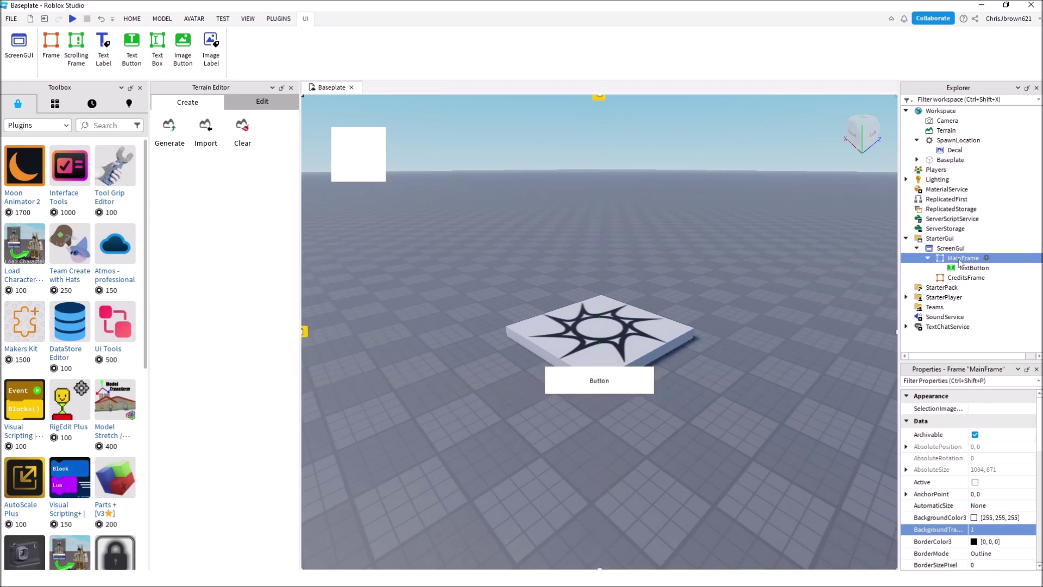
pyautogui.rightClick(956, 259)
pyautogui.click(846, 60)
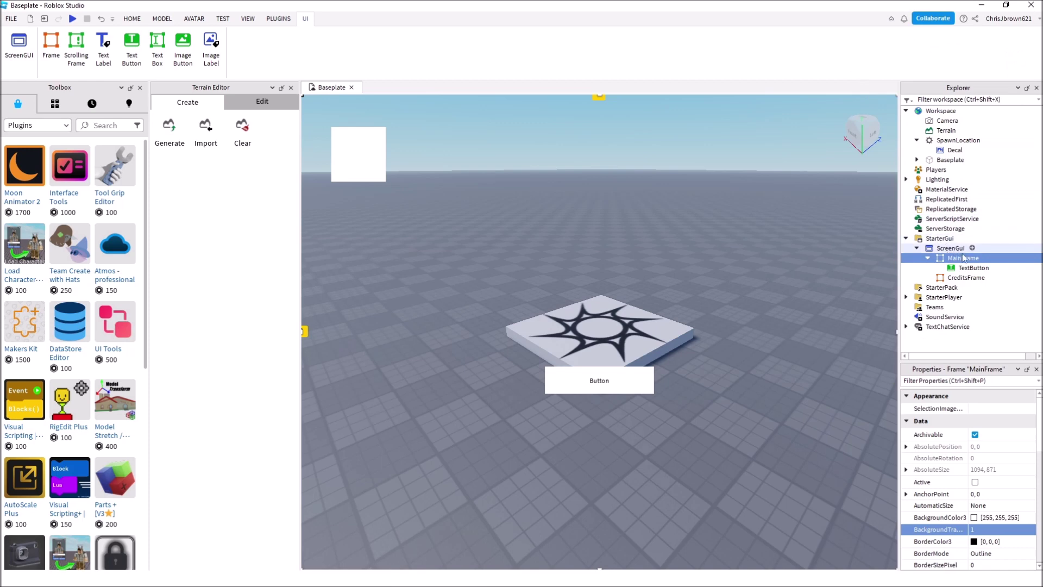
pyautogui.click(987, 259)
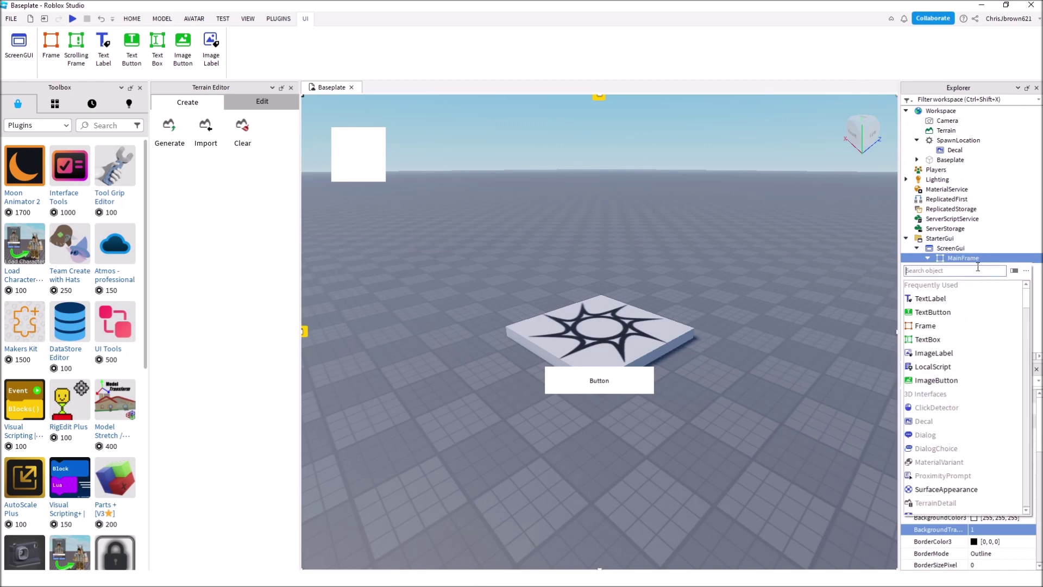
pyautogui.click(945, 312)
pyautogui.moveTo(384, 109); pyautogui.dragTo(626, 421)
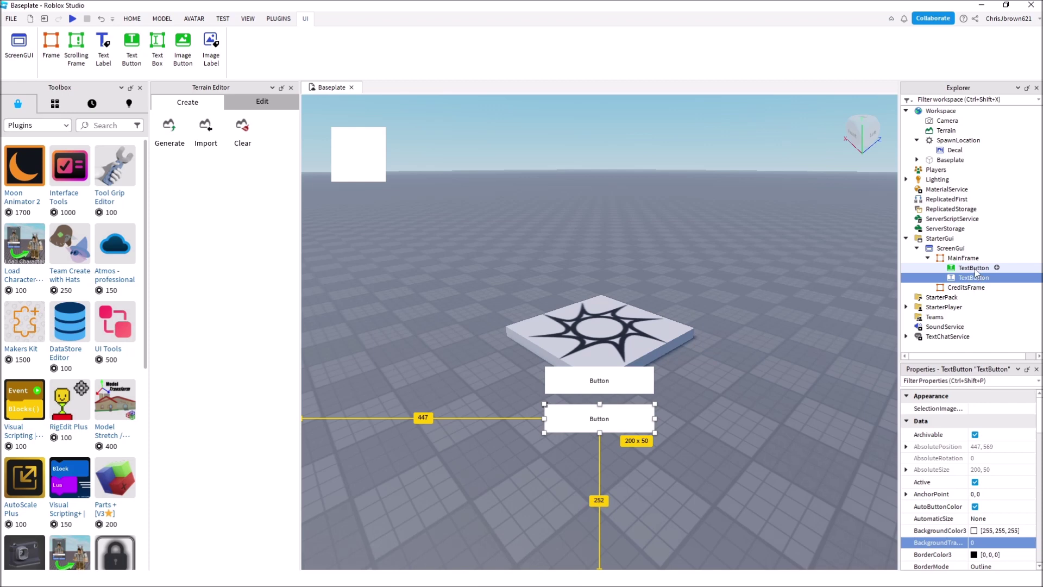
# Rename the upper TextButton in MainFrame as Play
pyautogui.click(974, 268)
pyautogui.click(979, 270)
pyautogui.write('Pl')
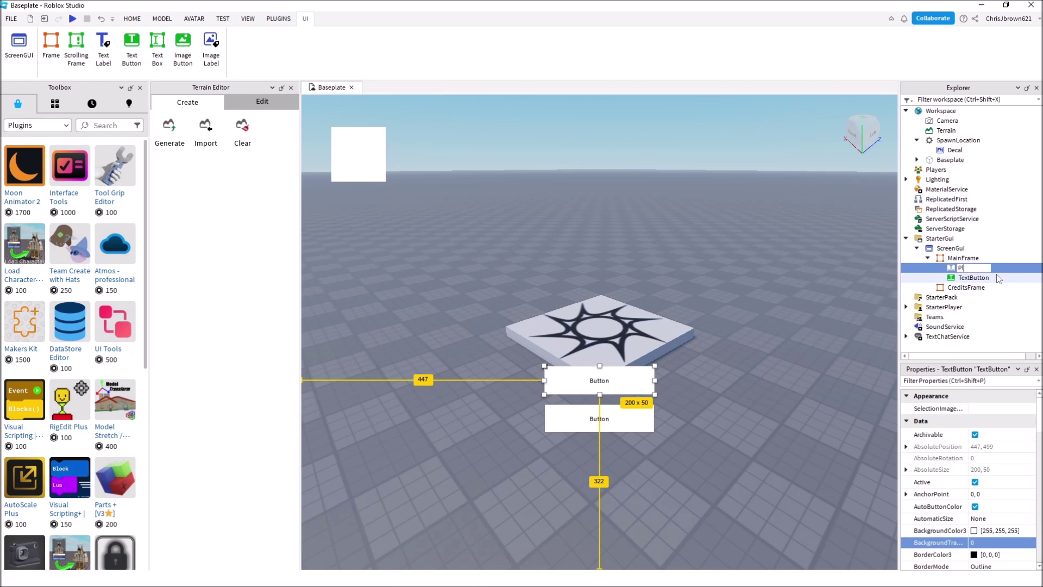
pyautogui.write('ay')
pyautogui.press('Return')
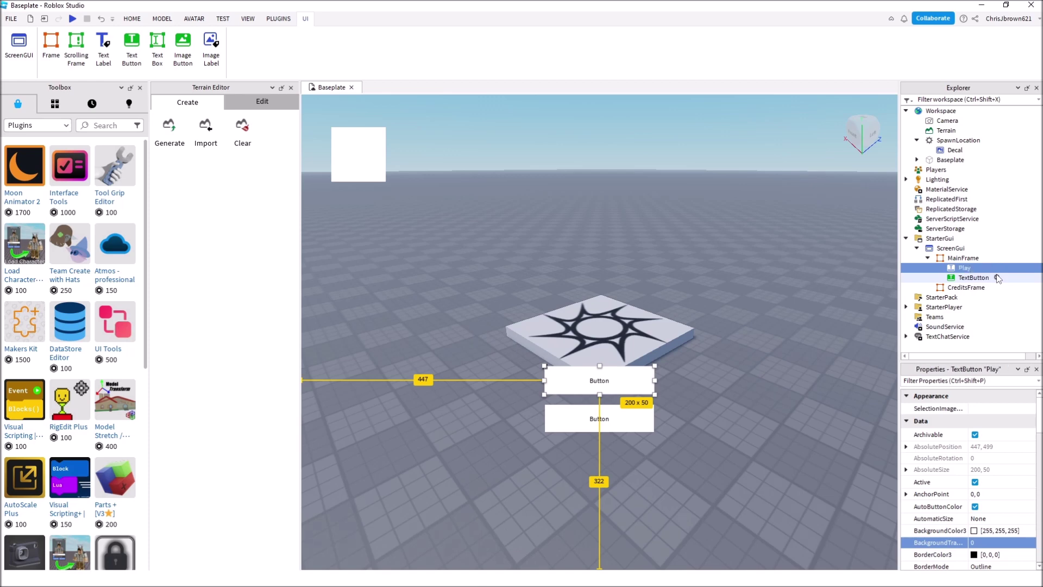
# Rename the lower TextButton in MainFrame as Credits
pyautogui.click(976, 279)
pyautogui.click(977, 279)
pyautogui.write('Credits')
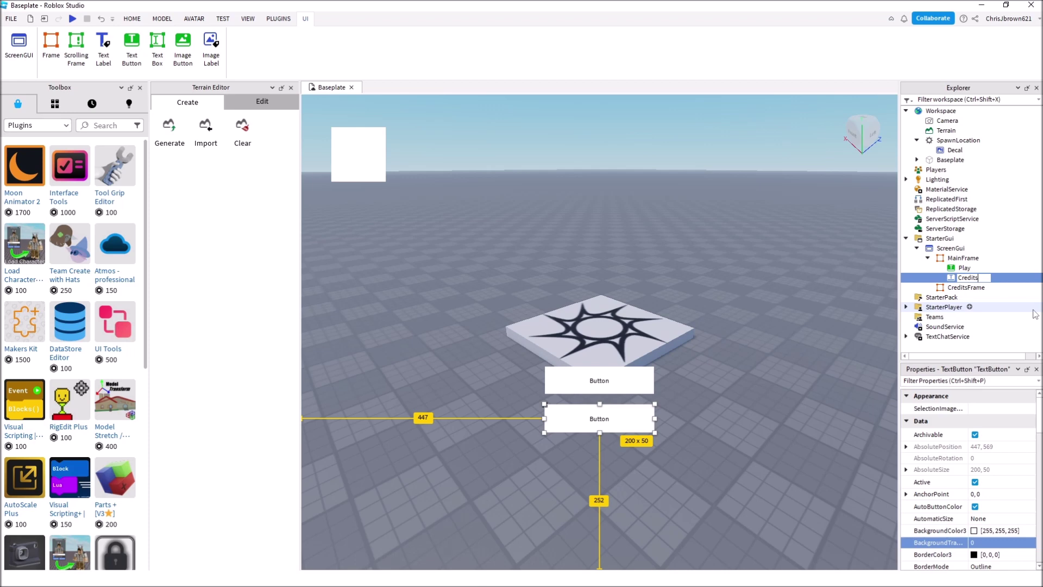
pyautogui.press('Return')
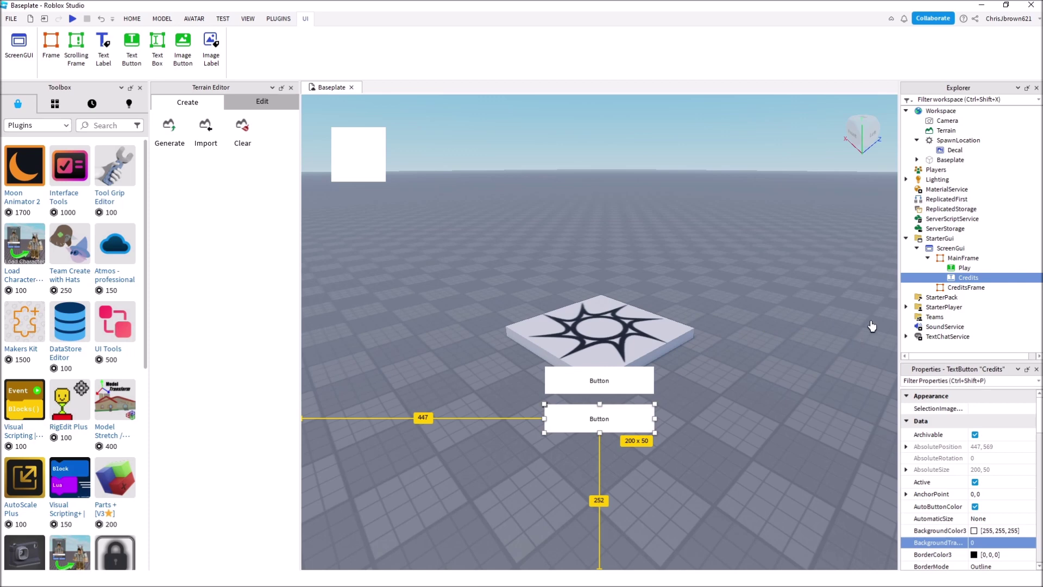
# Add a LocalScript to the Play button, delete its default print line and close the script
pyautogui.click(960, 268)
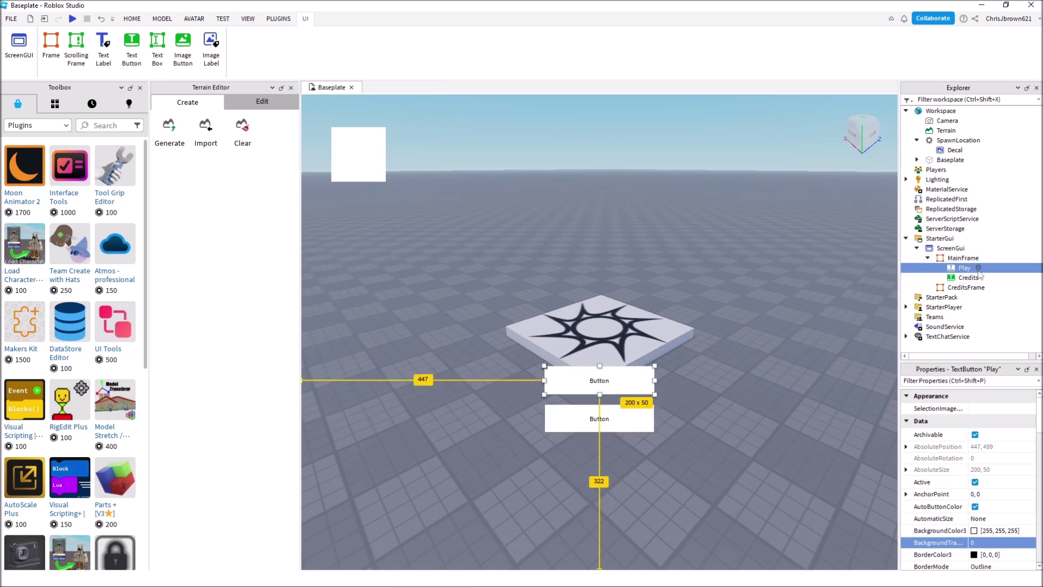
pyautogui.click(977, 268)
pyautogui.click(932, 308)
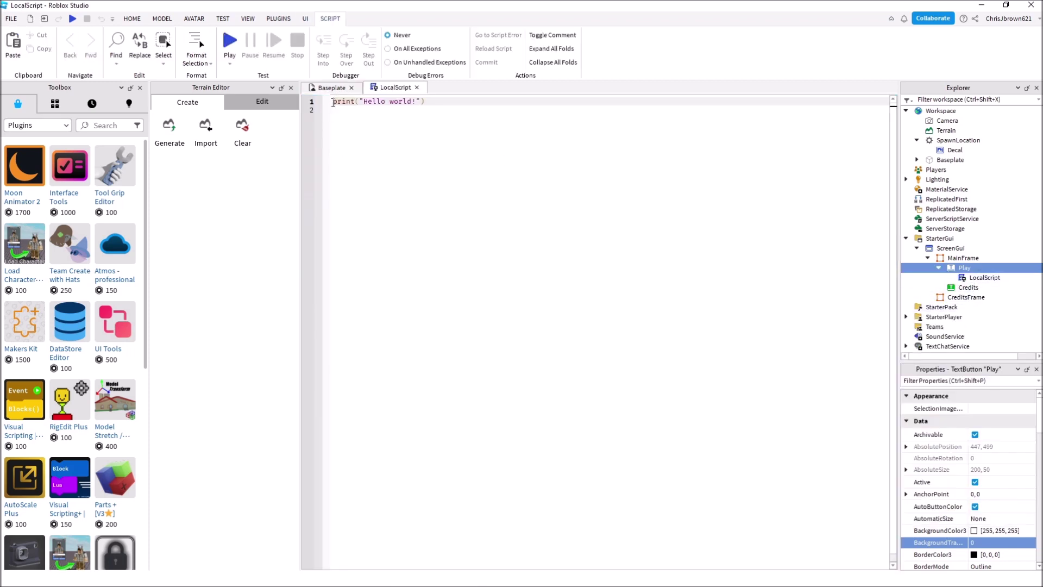
pyautogui.moveTo(333, 103); pyautogui.dragTo(425, 102)
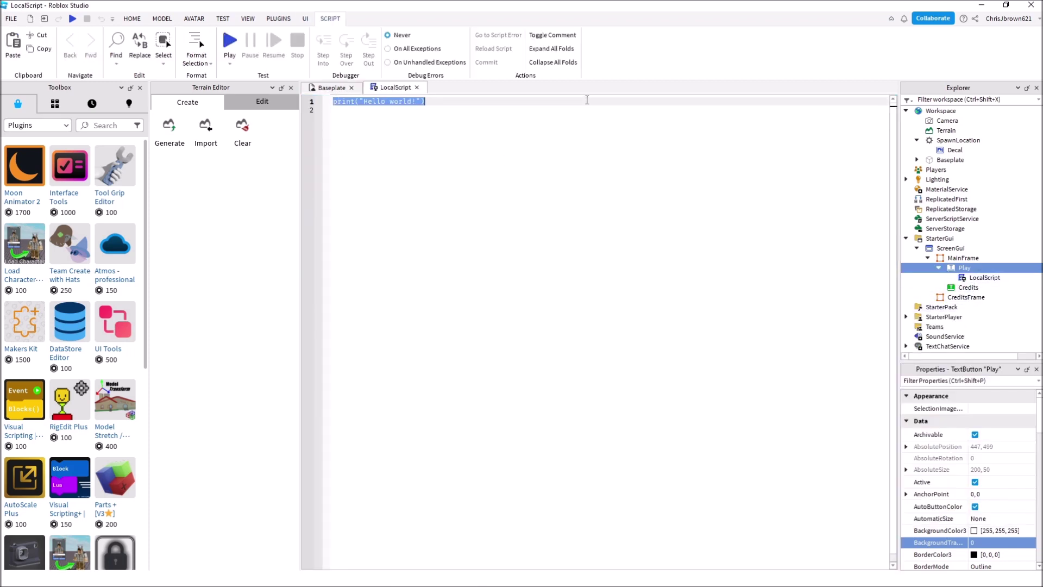
pyautogui.press('BackSpace')
pyautogui.click(417, 87)
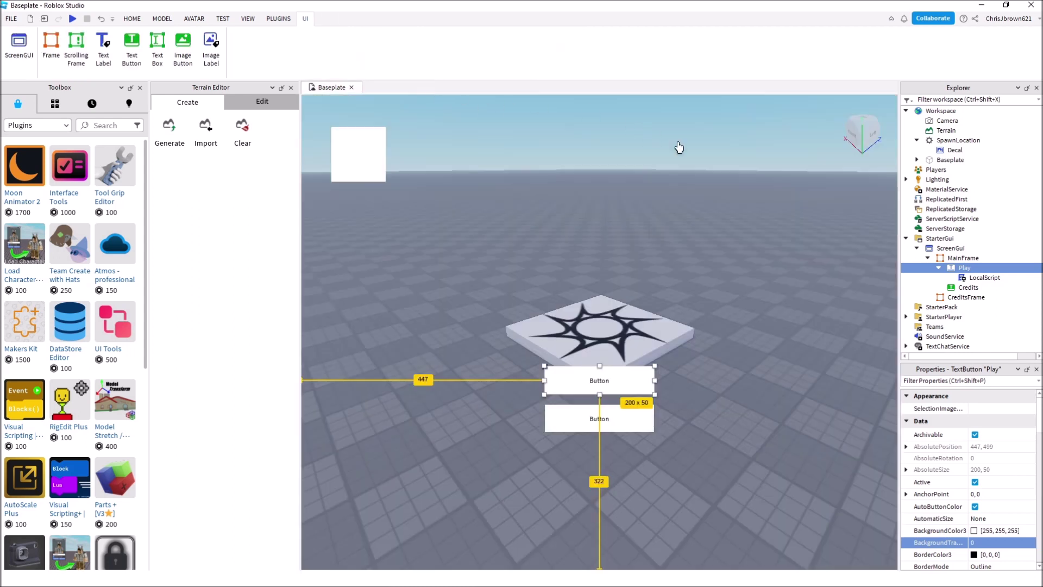
# Add a LocalScript to the Credits button, delete its default print line and close the script
pyautogui.click(960, 287)
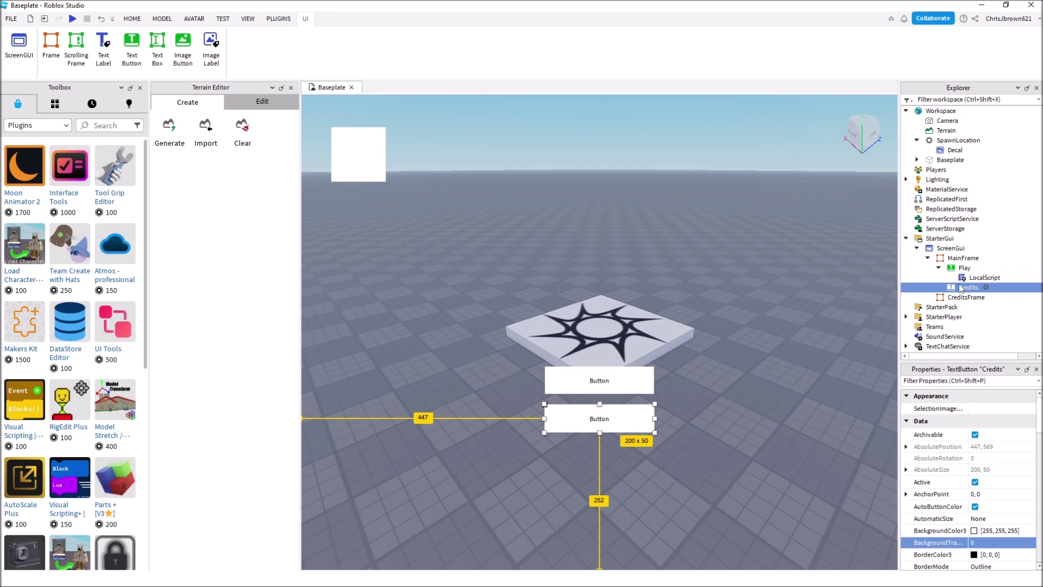
pyautogui.click(987, 288)
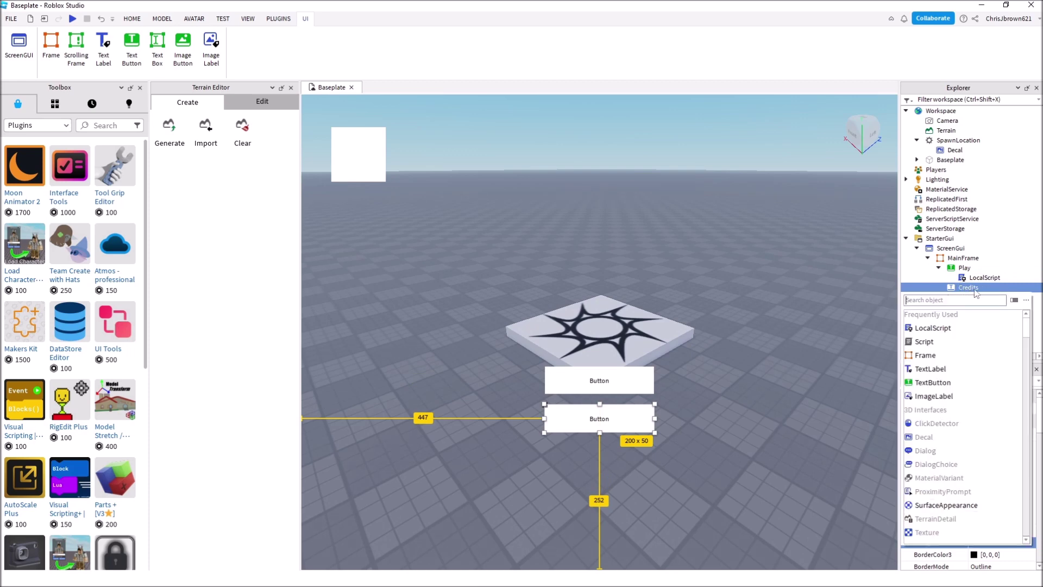
pyautogui.click(944, 328)
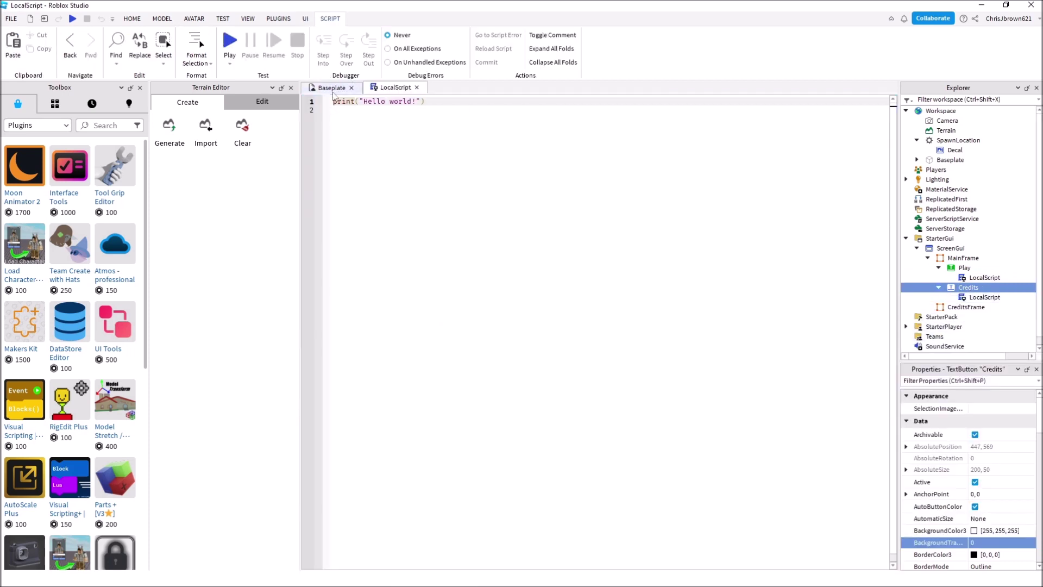
pyautogui.moveTo(335, 103); pyautogui.dragTo(349, 108)
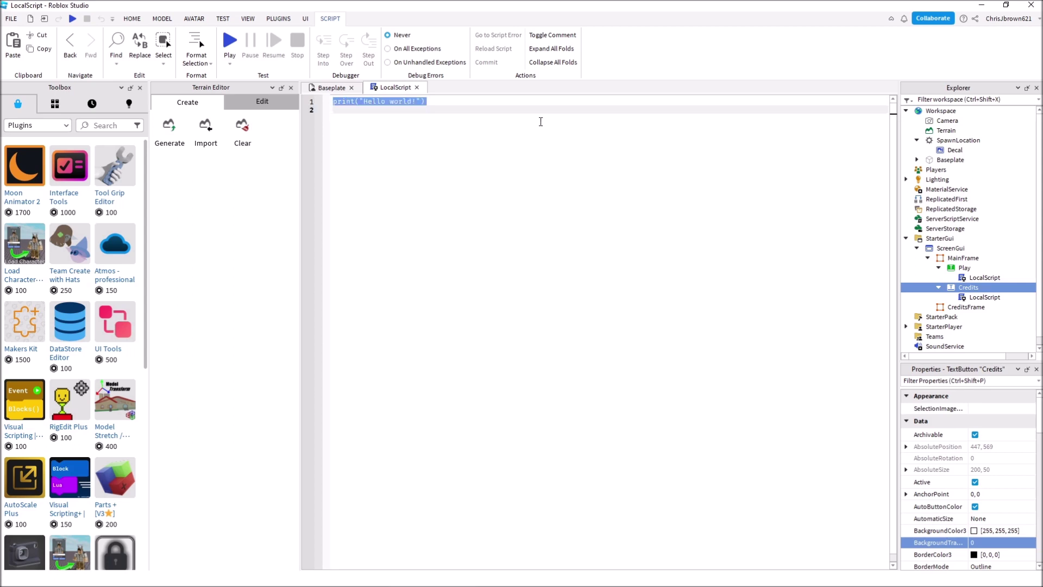
pyautogui.press('BackSpace')
pyautogui.click(417, 88)
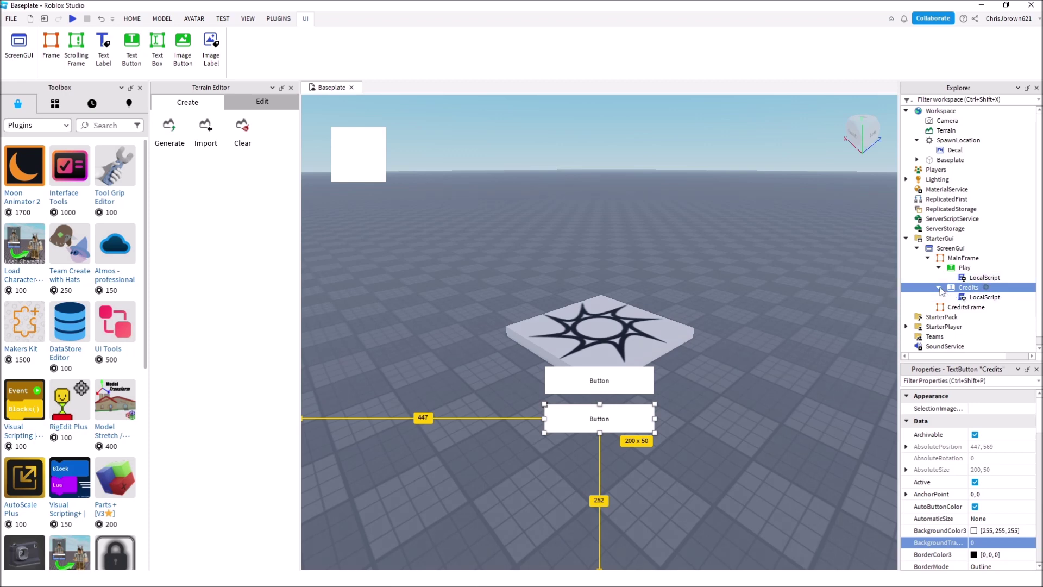
# Set the Play button's displayed text to "Play" and make its font bold
pyautogui.click(964, 268)
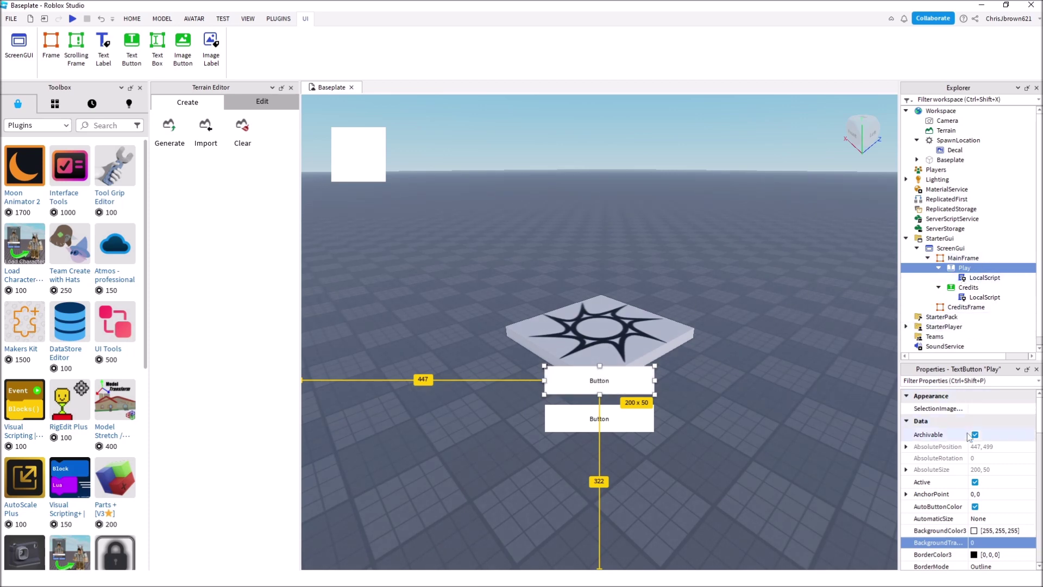
pyautogui.scroll(-5, 972, 459)
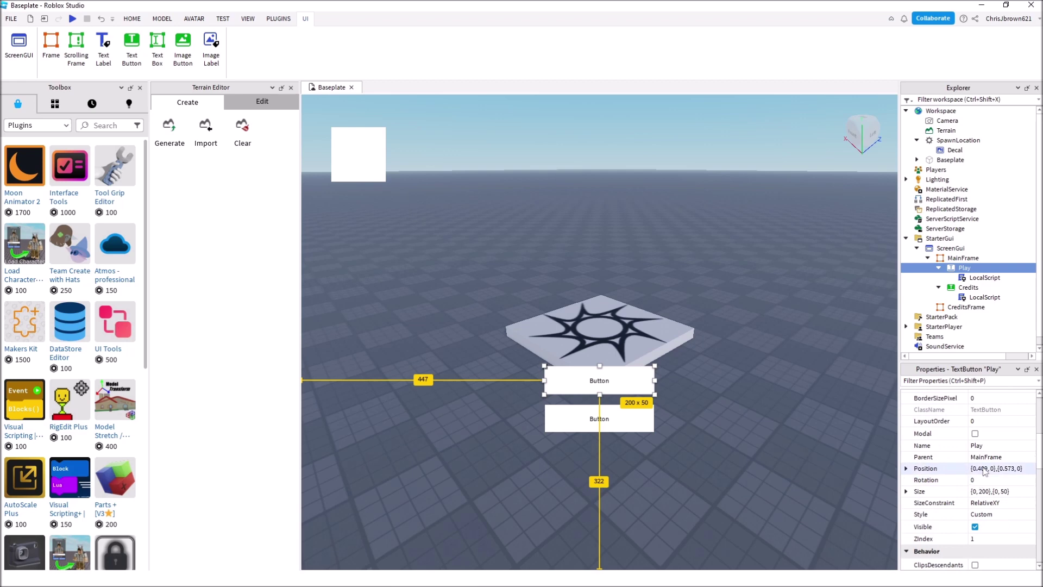
pyautogui.scroll(-6, 992, 467)
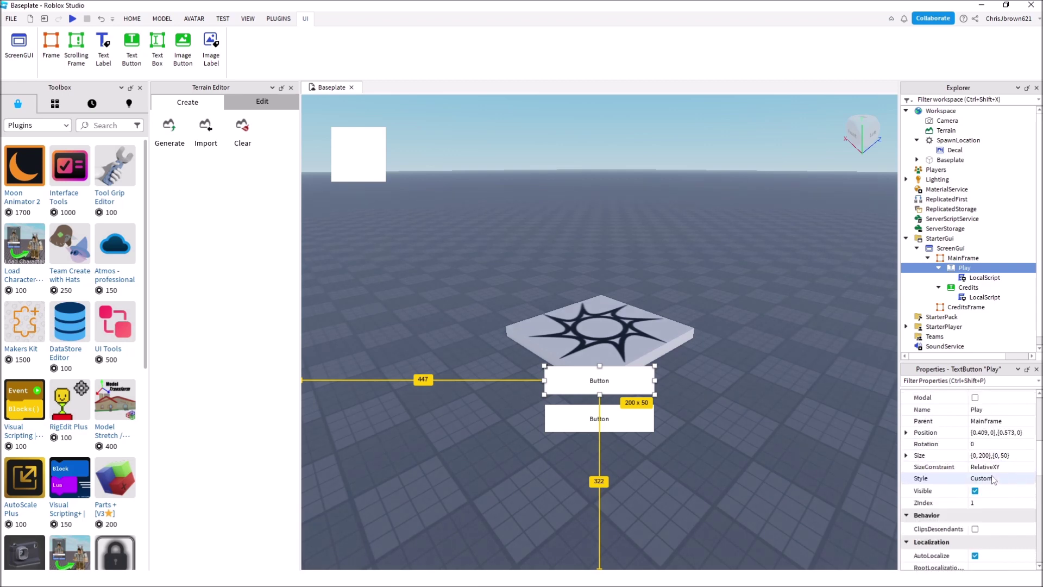
pyautogui.scroll(-6, 993, 481)
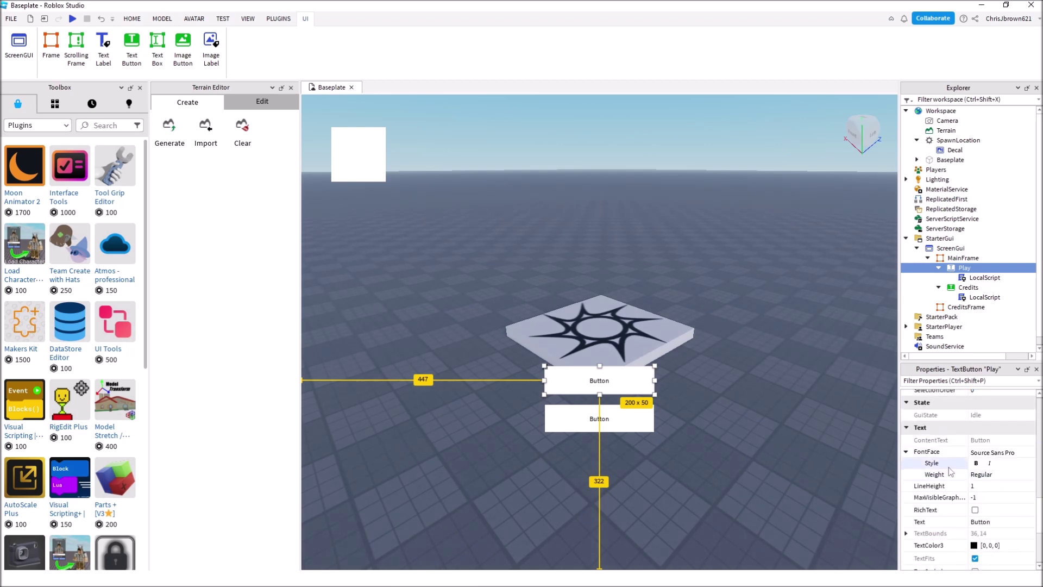
pyautogui.click(989, 485)
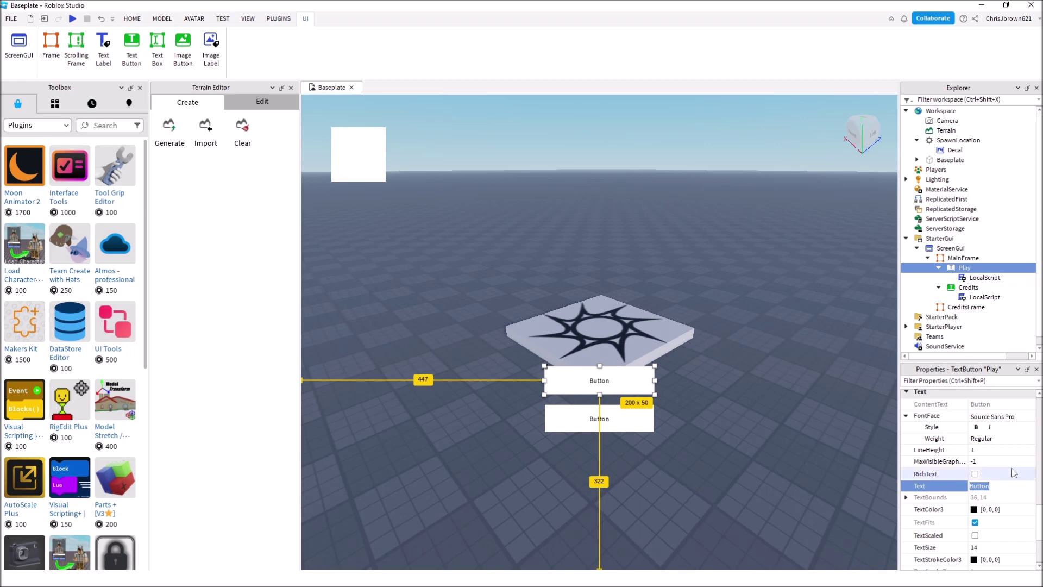
pyautogui.write('Play')
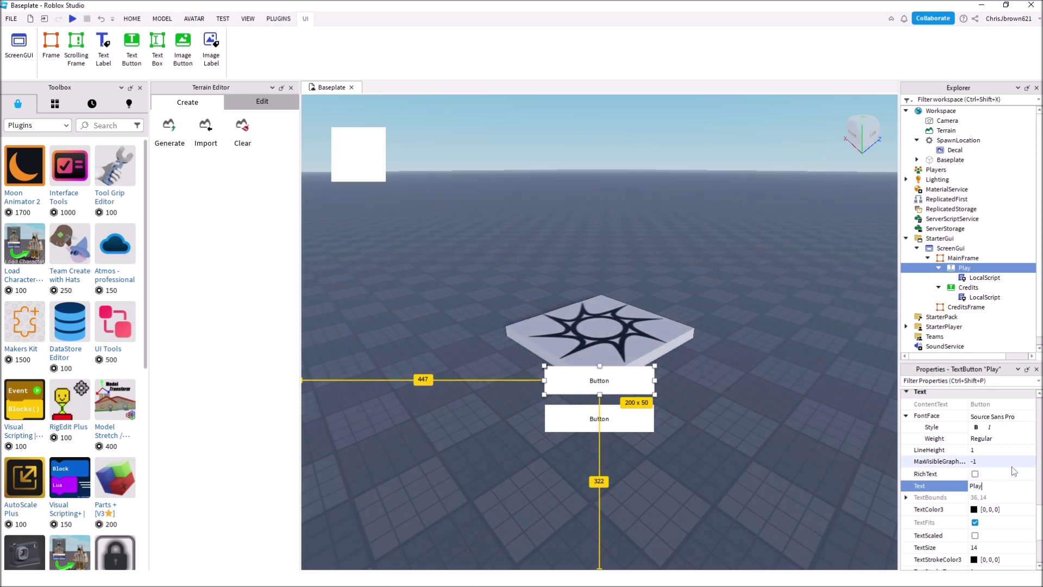
pyautogui.press('Return')
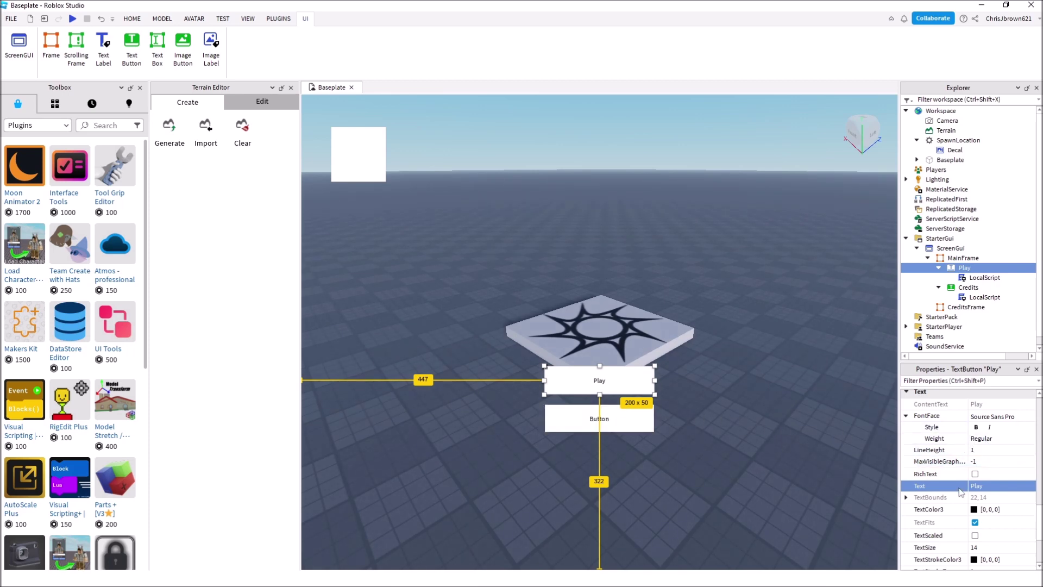
pyautogui.click(976, 427)
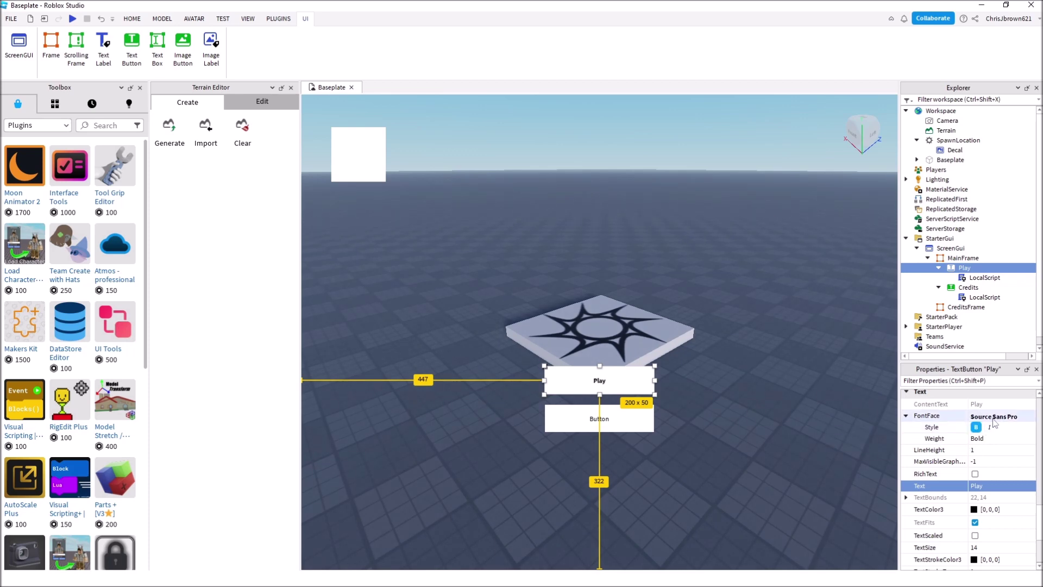
# Change the Play button's font to Luckiest Guy, keeping the bold style
pyautogui.click(993, 418)
pyautogui.click(993, 417)
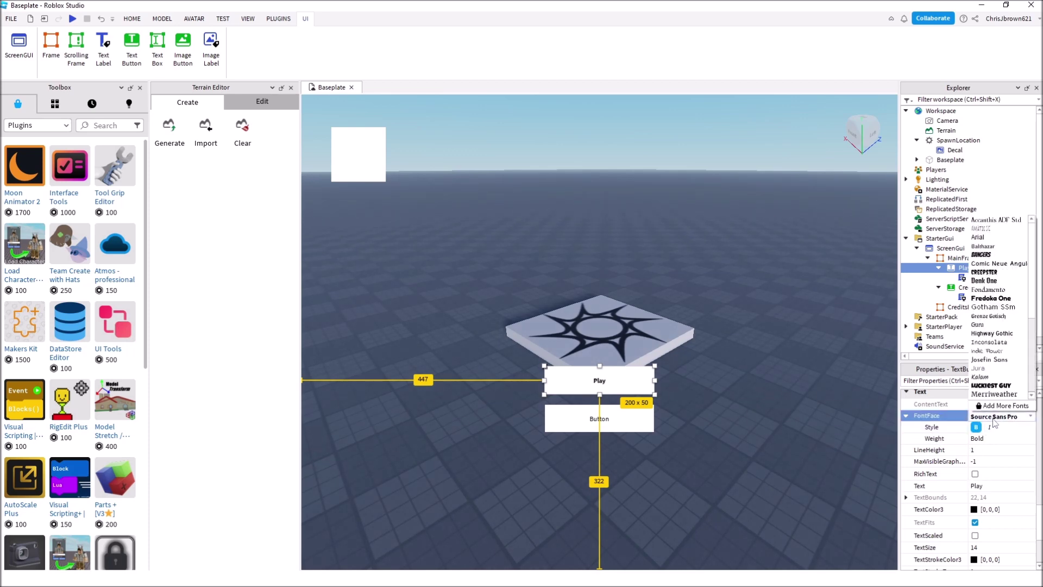
pyautogui.click(995, 385)
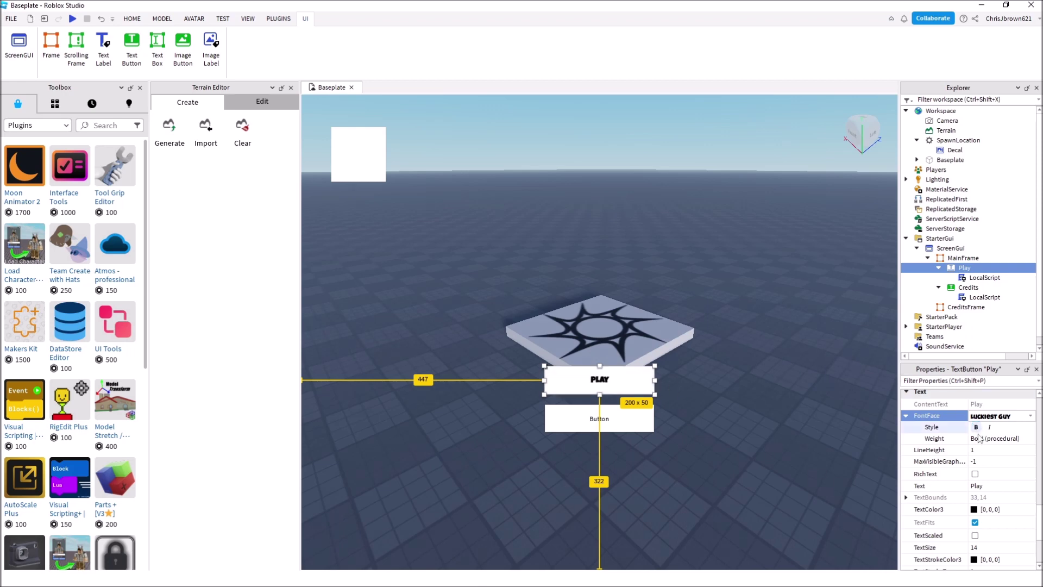
pyautogui.click(975, 535)
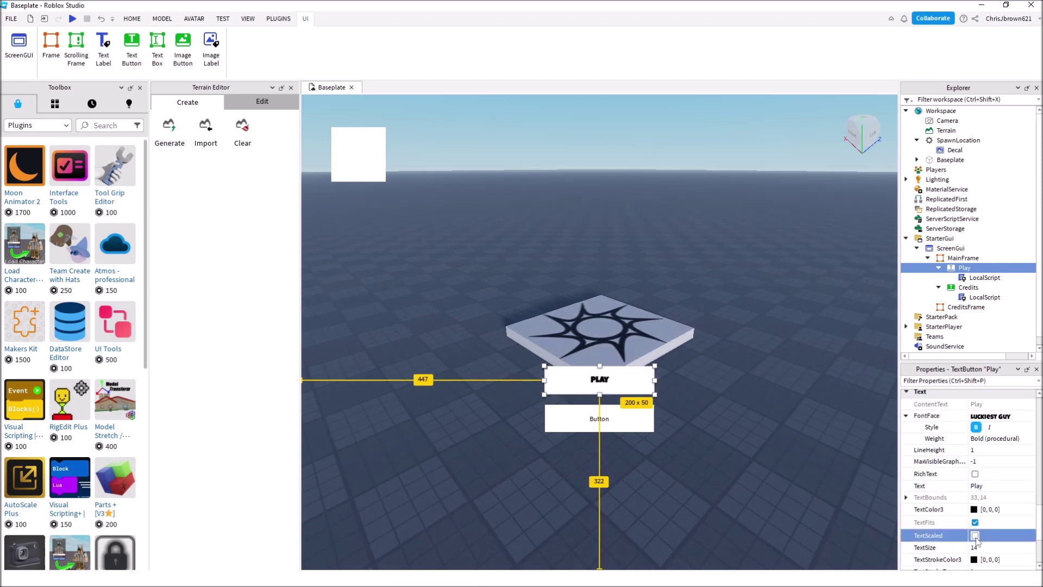
pyautogui.click(975, 535)
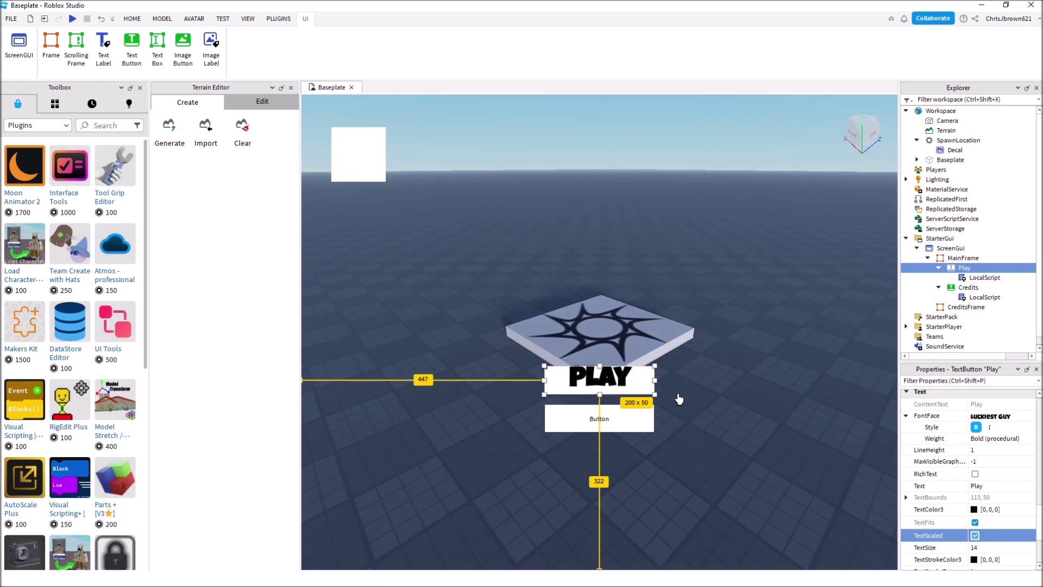
pyautogui.click(968, 287)
pyautogui.click(964, 268)
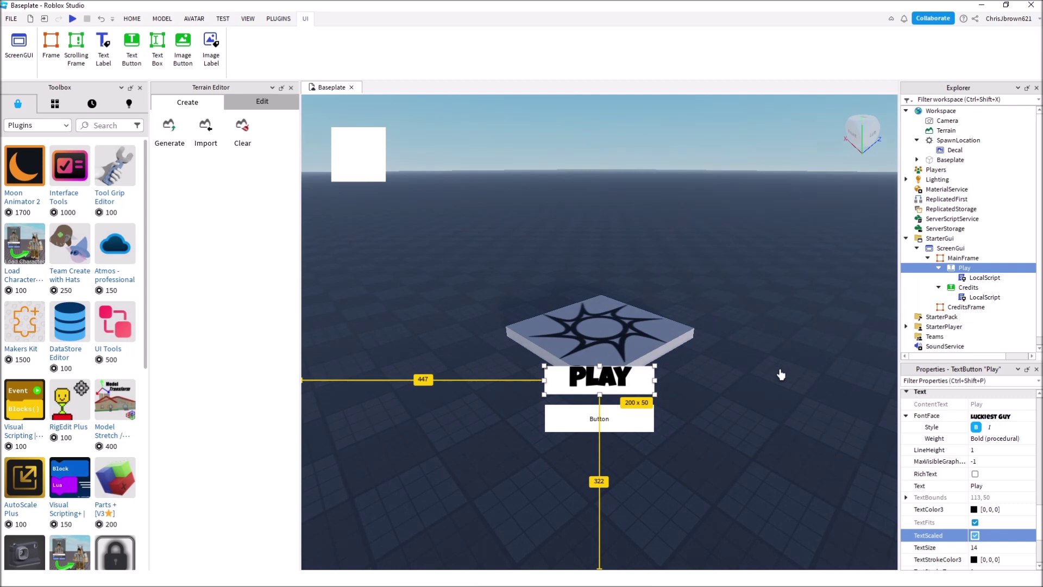
pyautogui.click(976, 535)
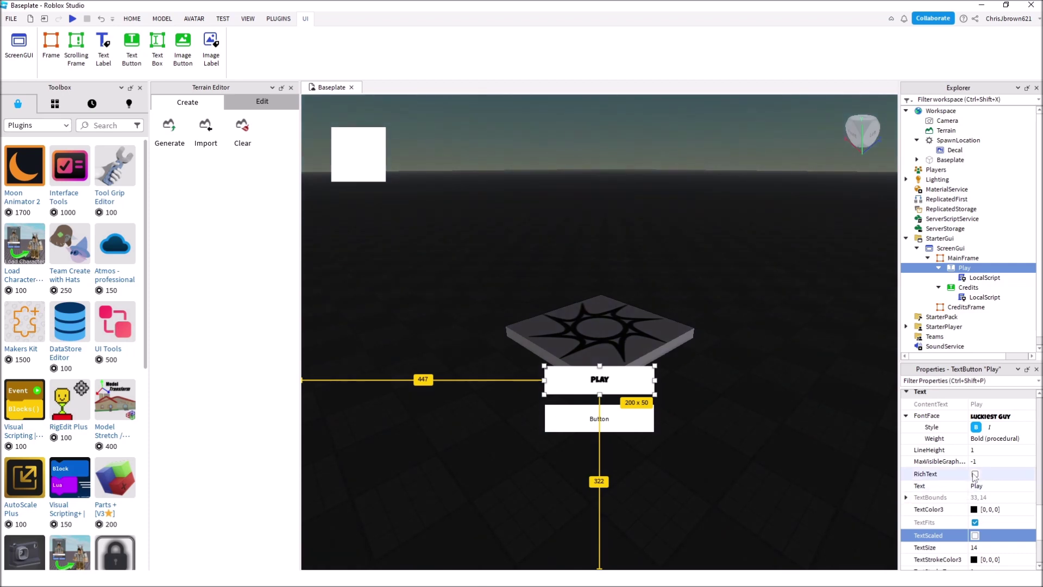
# Set the Play button's text size to 40
pyautogui.click(980, 546)
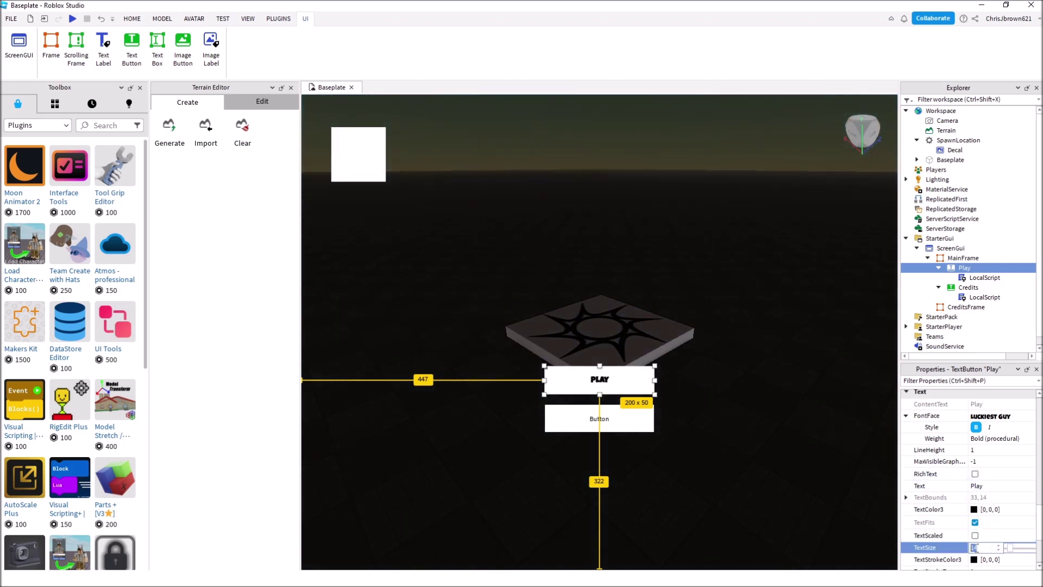
pyautogui.write('40')
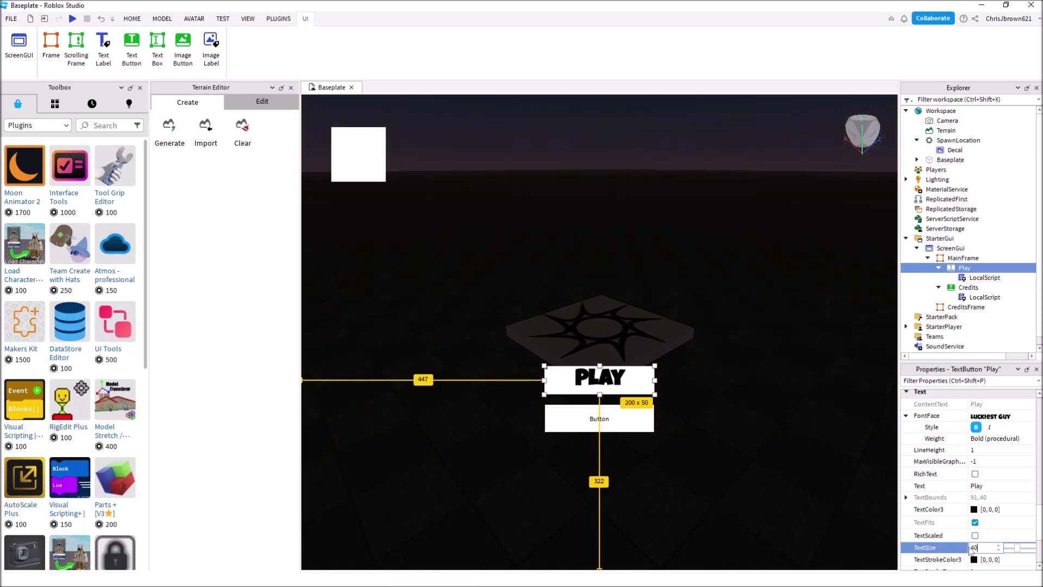
pyautogui.click(838, 461)
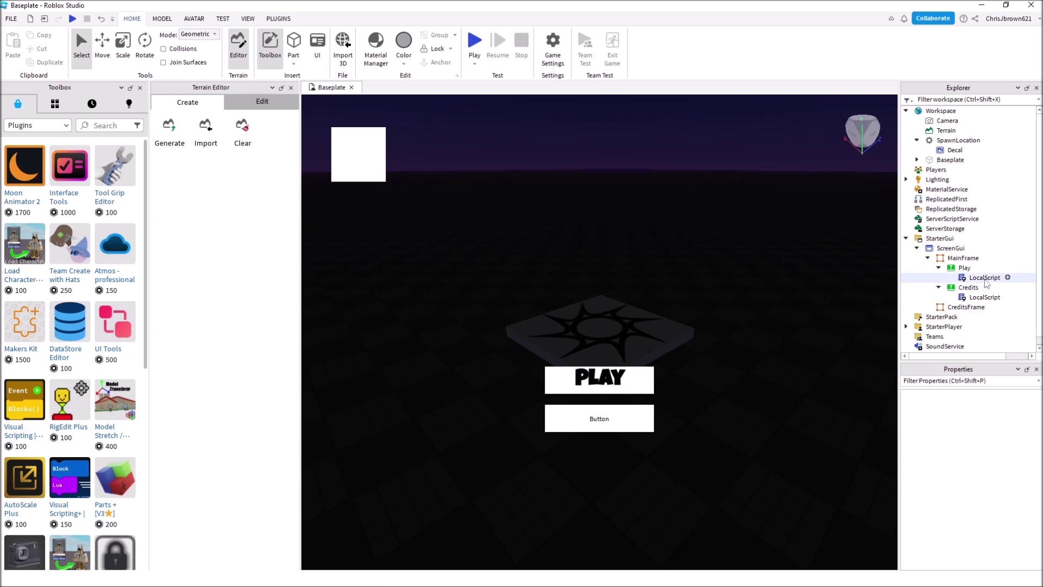
# Narrow the Play button evenly from both sides to about 169 x 50 pixels
pyautogui.click(984, 277)
pyautogui.click(964, 267)
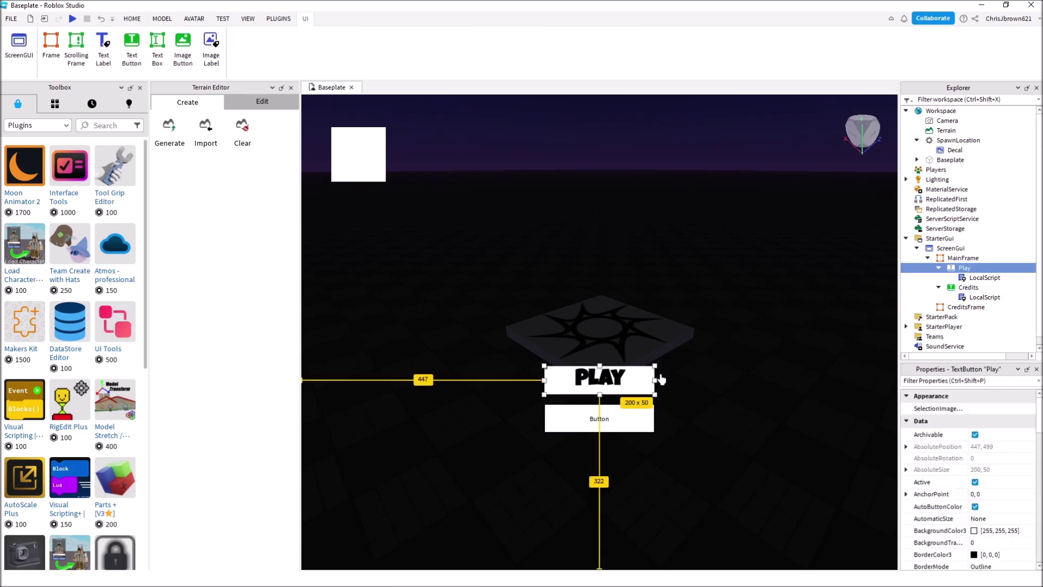
pyautogui.moveTo(657, 384); pyautogui.dragTo(647, 384)
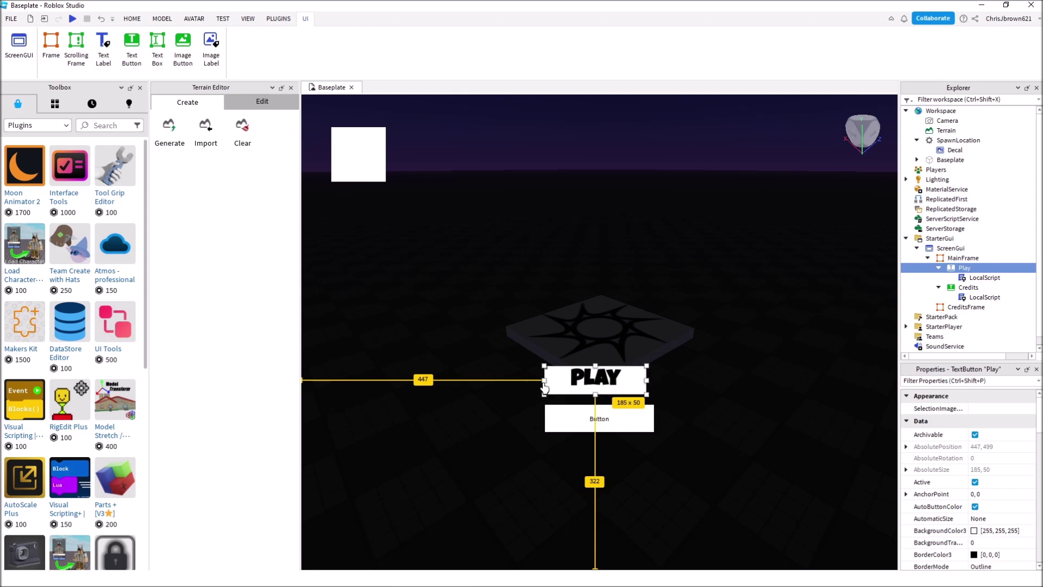
pyautogui.moveTo(544, 386); pyautogui.dragTo(553, 384)
# Narrow the Credits button from both sides to about 169 x 50 pixels, matching the Play button's edges
pyautogui.click(549, 423)
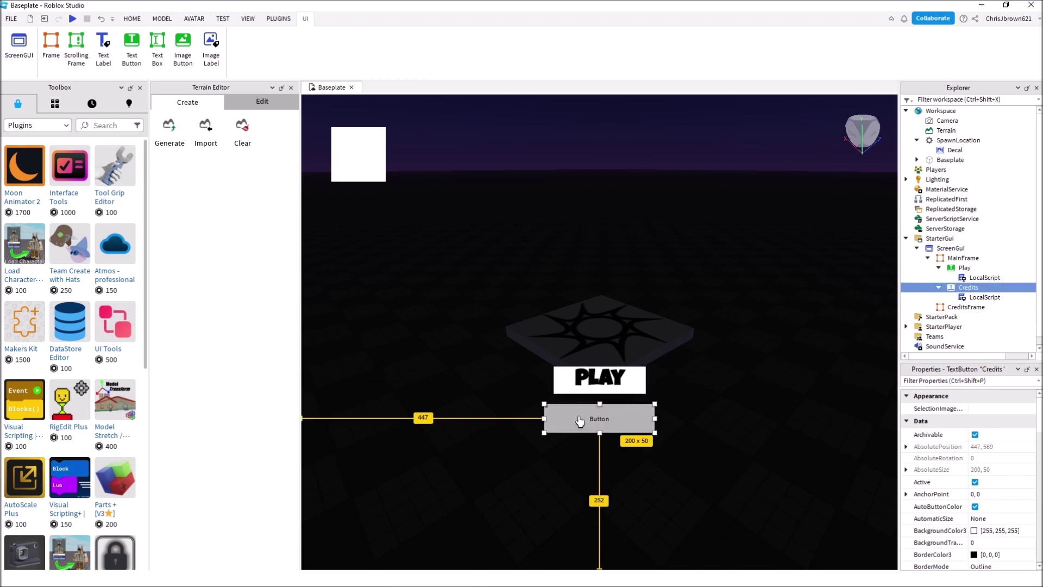
pyautogui.moveTo(549, 422); pyautogui.dragTo(558, 423)
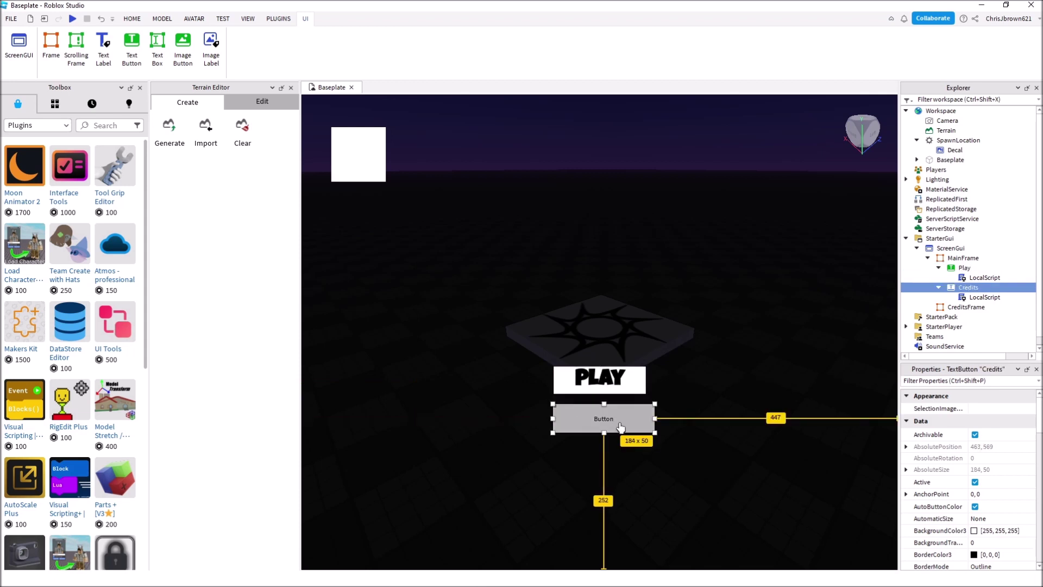
pyautogui.moveTo(653, 424); pyautogui.dragTo(646, 422)
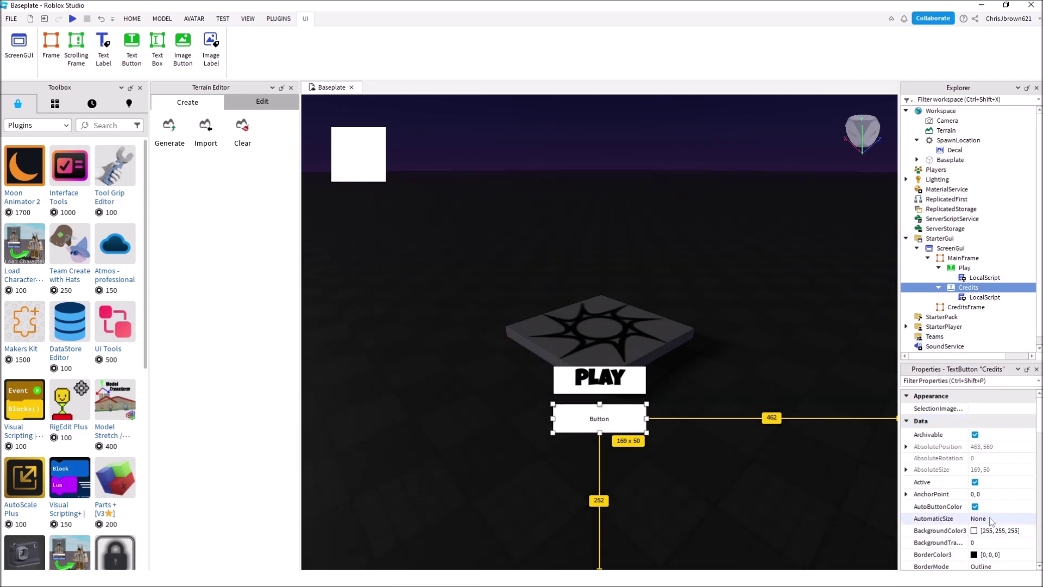
# Set the Play button's background color to light green (85, 255, 127)
pyautogui.click(984, 277)
pyautogui.click(964, 267)
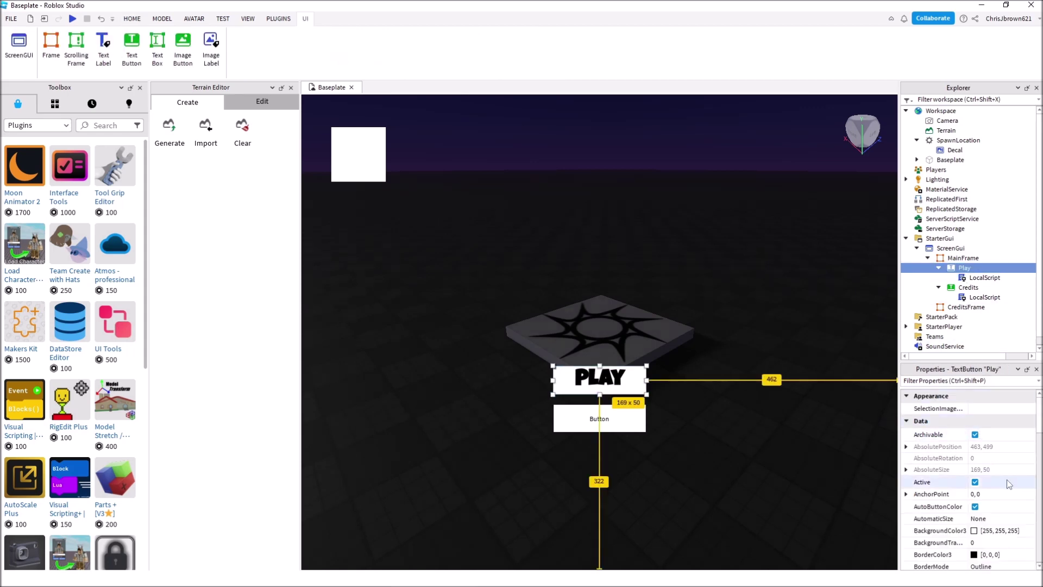
pyautogui.click(974, 530)
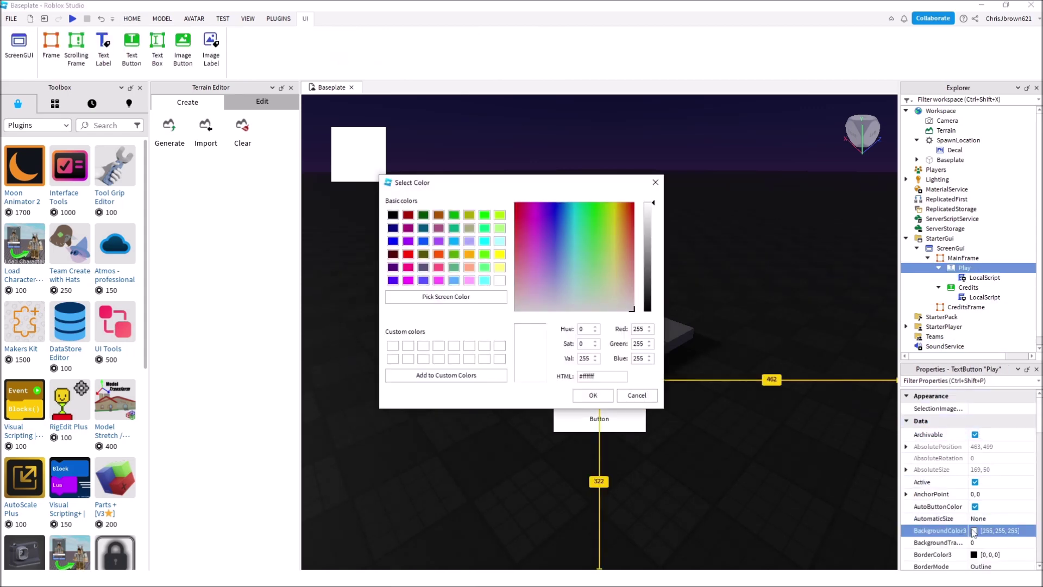
pyautogui.click(485, 269)
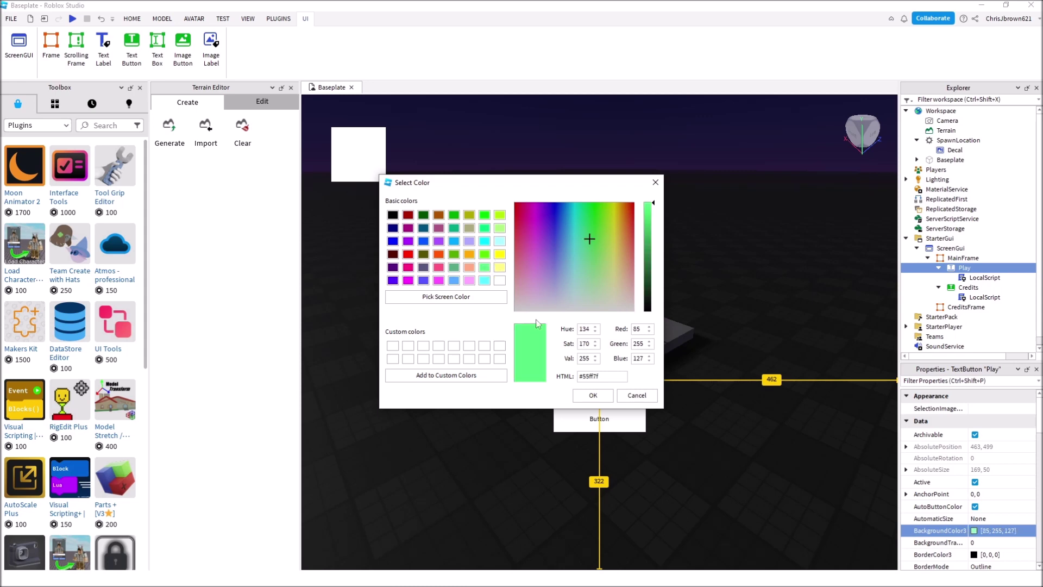
pyautogui.click(604, 394)
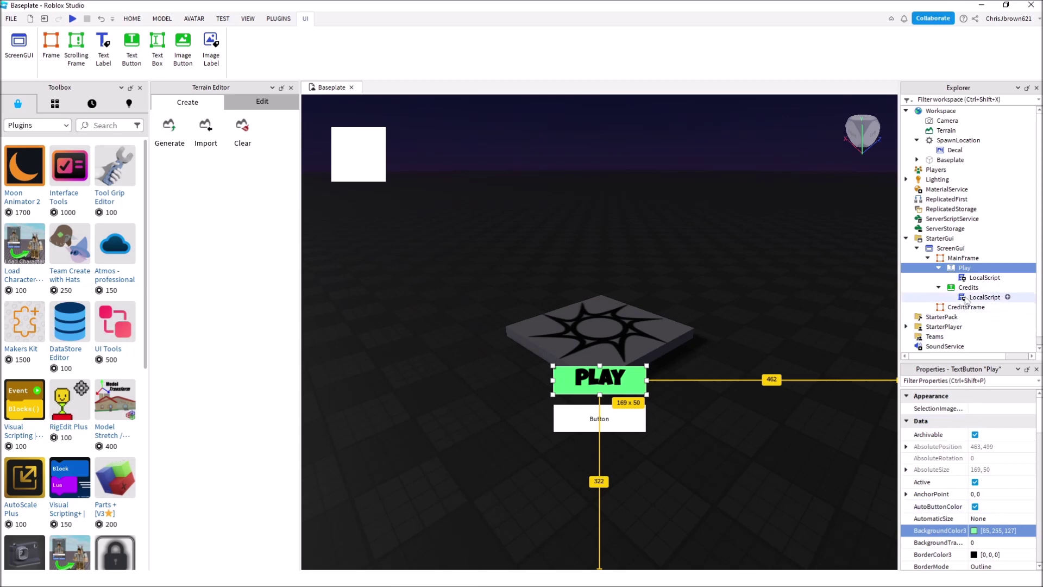
# Set the Credits button's background color to light cyan (85, 255, 255)
pyautogui.click(966, 287)
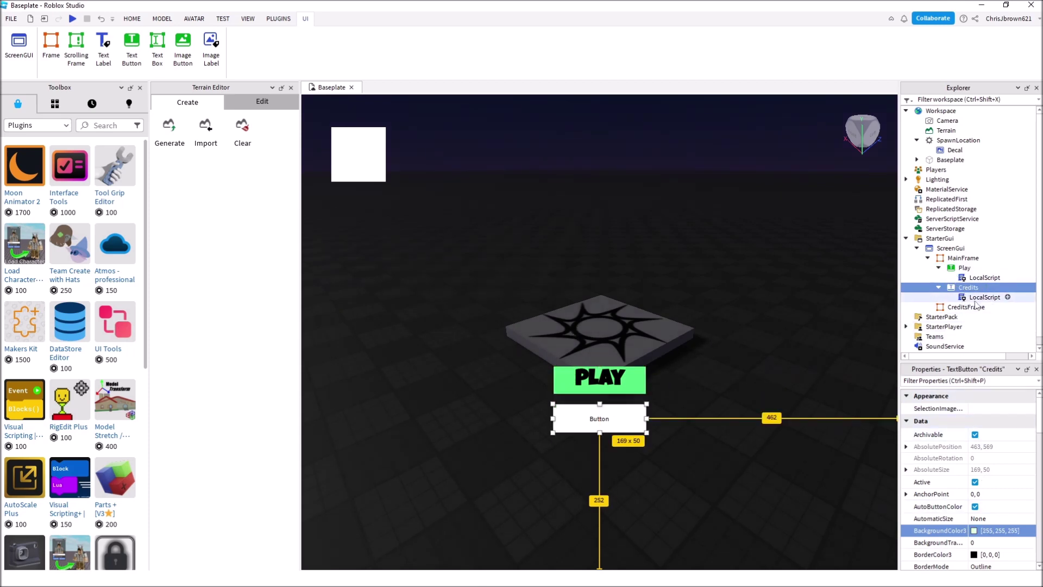
pyautogui.click(974, 531)
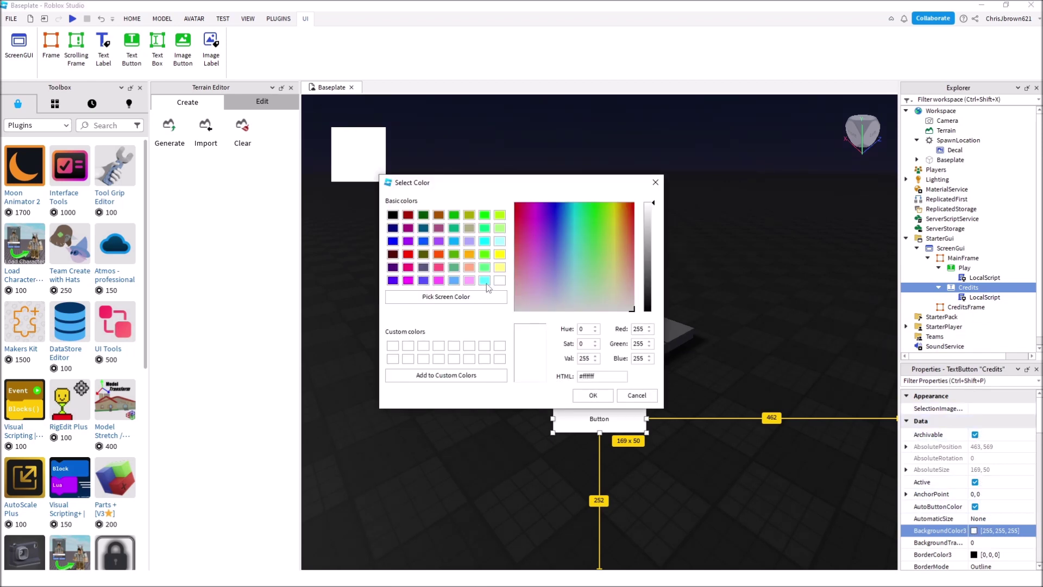
pyautogui.click(485, 281)
pyautogui.click(593, 396)
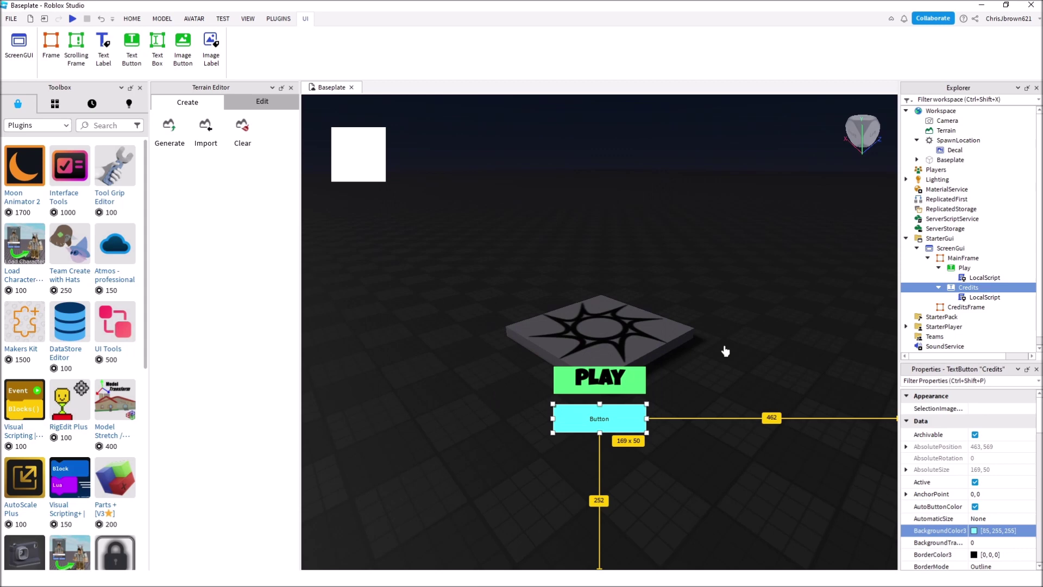
# Change the Credits button's displayed text to "Credits"
pyautogui.scroll(-1, 986, 498)
pyautogui.scroll(-2, 988, 498)
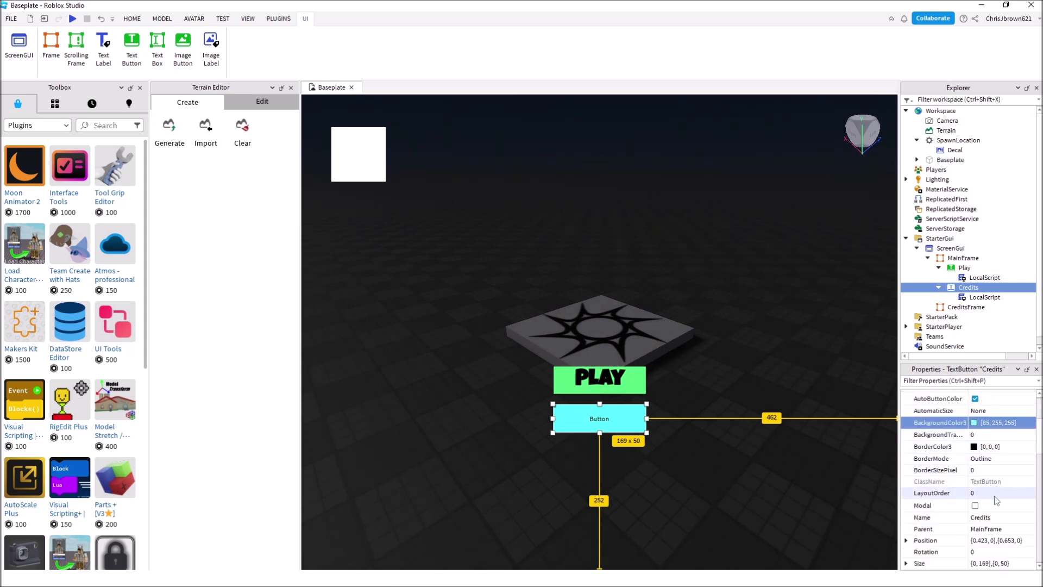
pyautogui.scroll(-1, 994, 505)
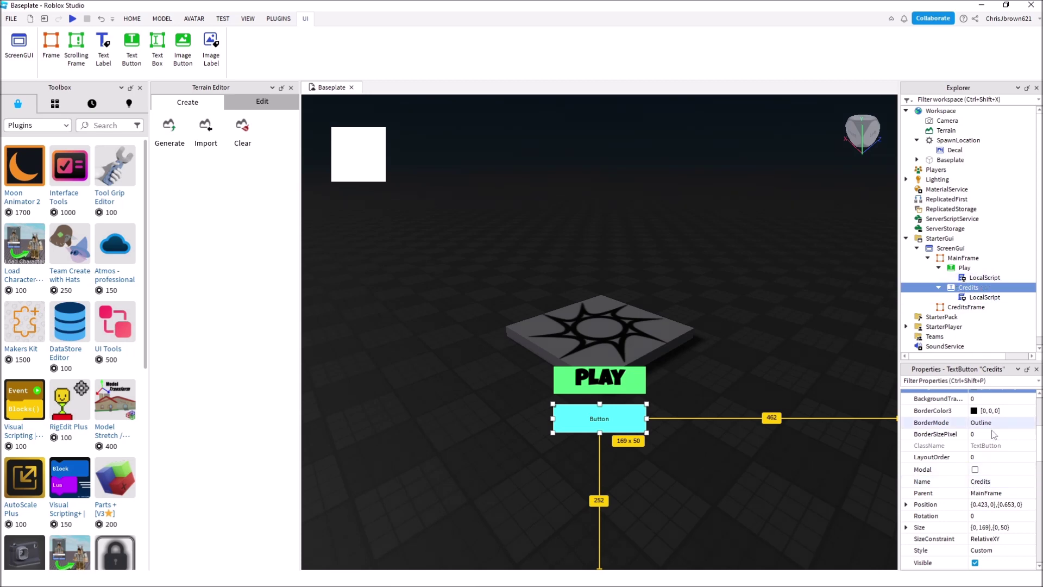
pyautogui.scroll(-10, 992, 481)
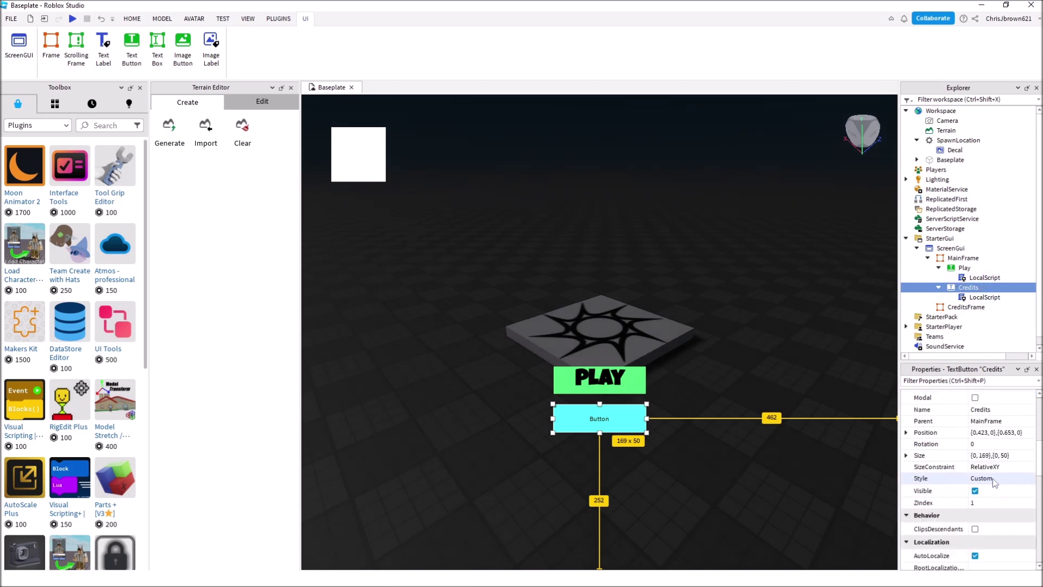
pyautogui.scroll(-3, 993, 481)
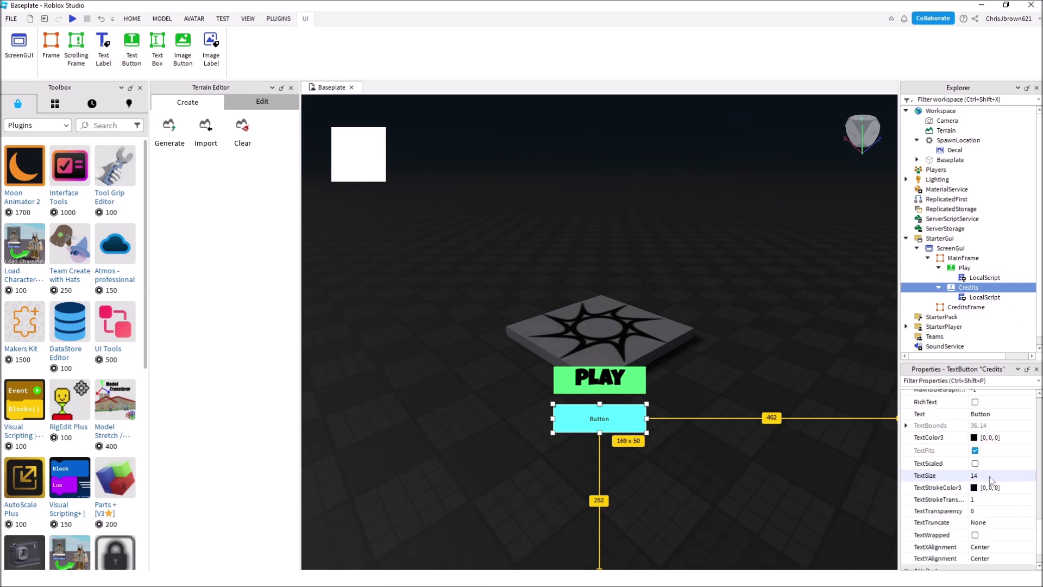
pyautogui.scroll(2, 989, 476)
pyautogui.click(984, 450)
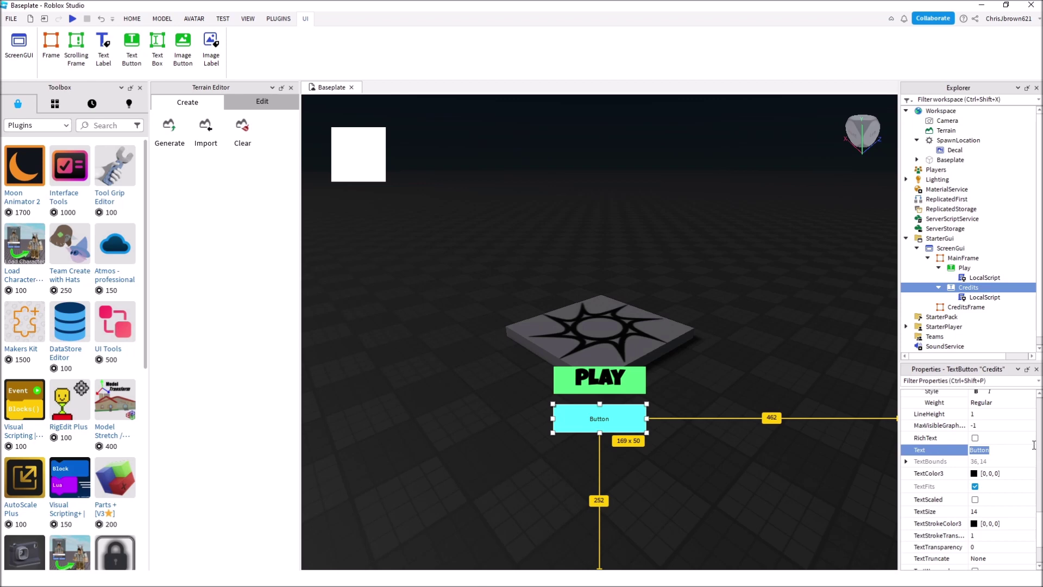
pyautogui.write('Credits')
pyautogui.press('Return')
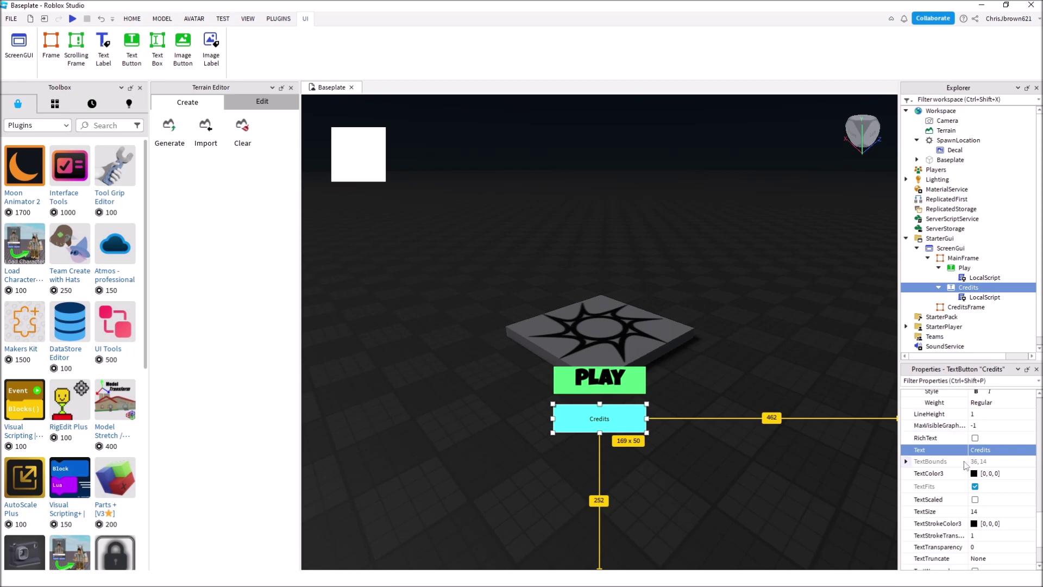
# Make the Credits button's text bold and set its font to Luckiest Guy
pyautogui.scroll(1, 975, 438)
pyautogui.click(976, 427)
pyautogui.click(994, 416)
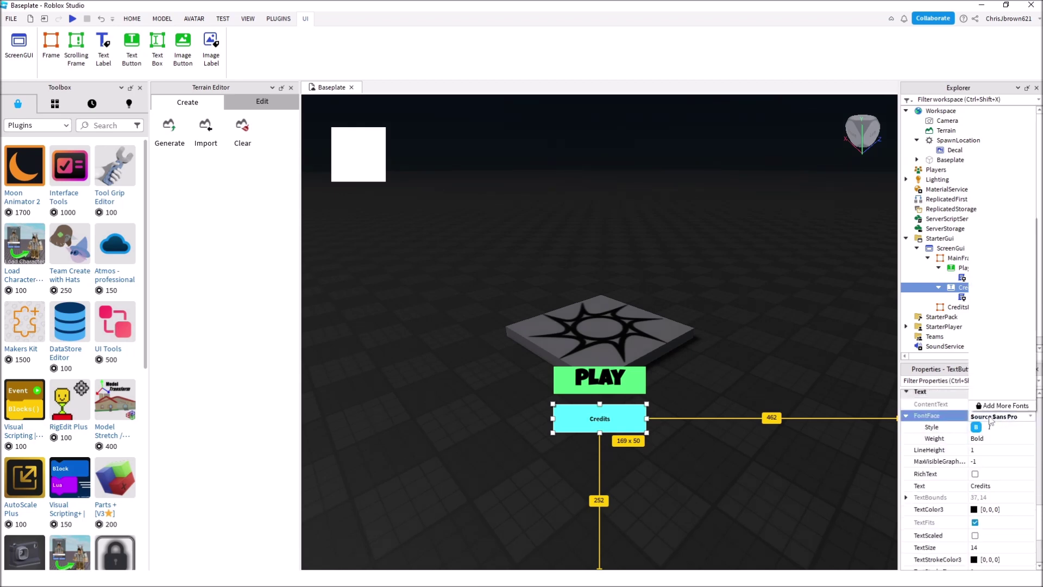
pyautogui.click(1001, 385)
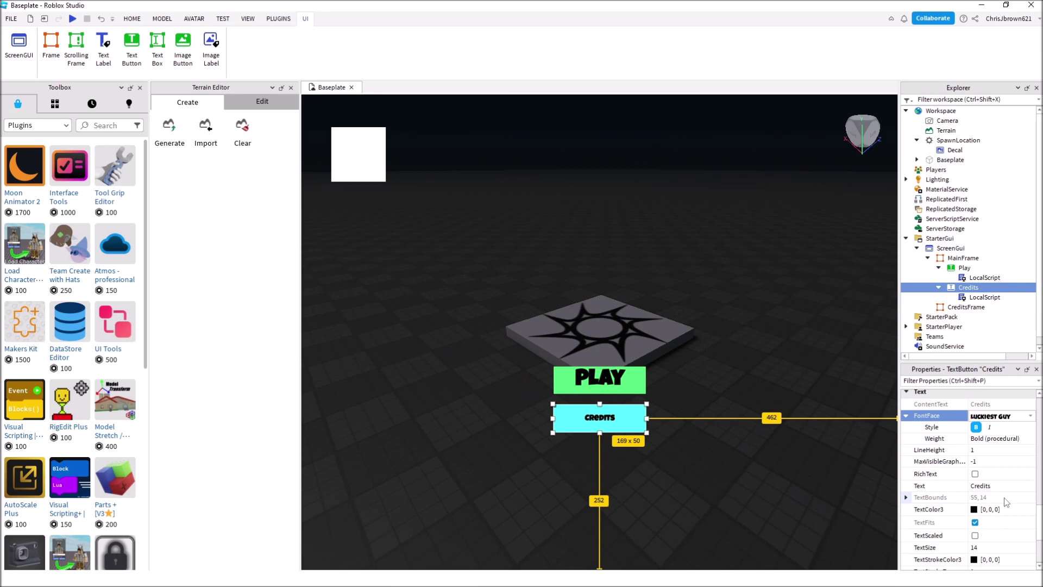
# Set the Credits button's text size to 40
pyautogui.scroll(-1, 1003, 499)
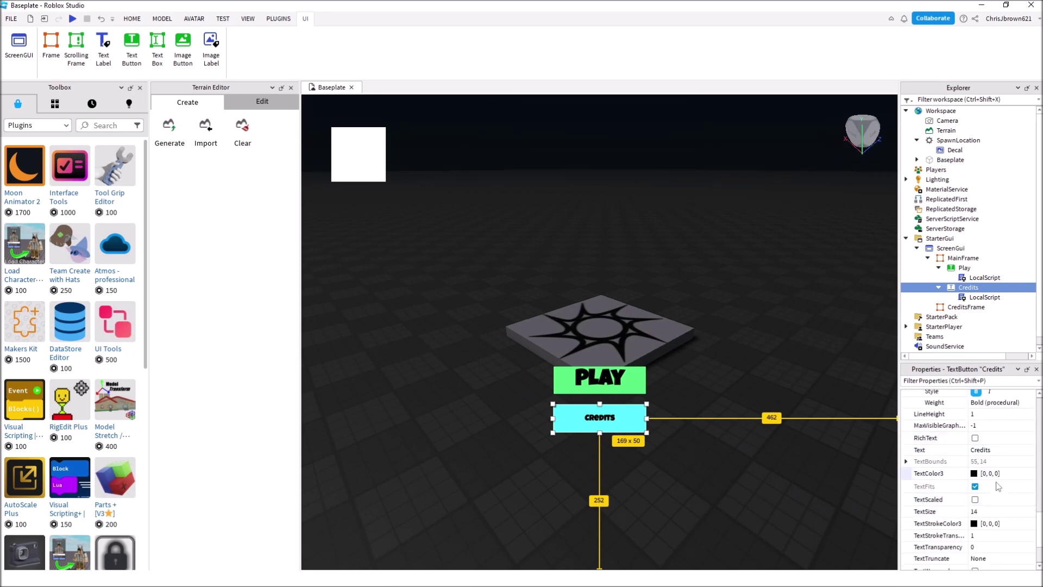
pyautogui.click(981, 511)
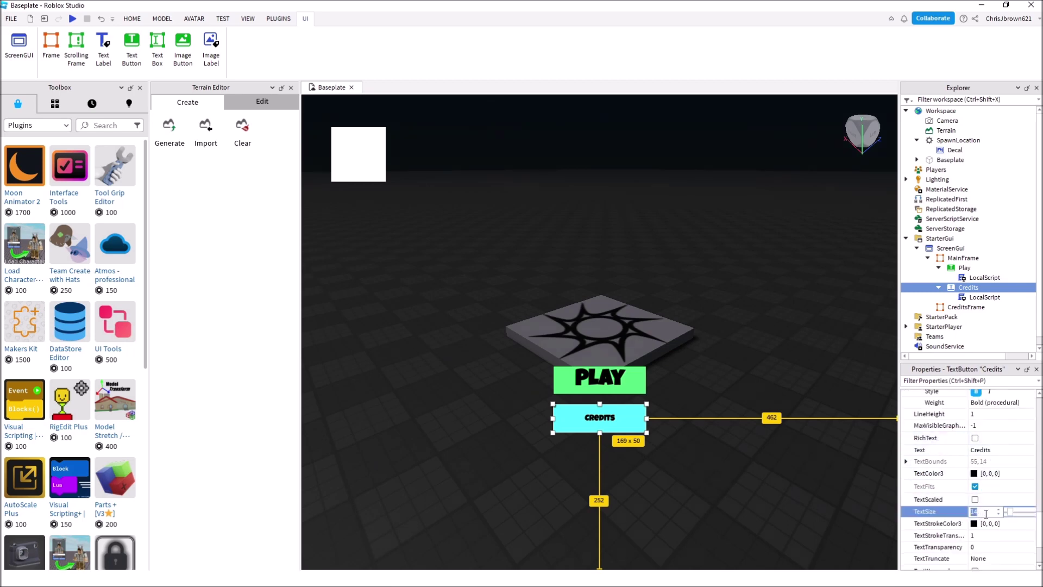
pyautogui.write('40')
pyautogui.press('Return')
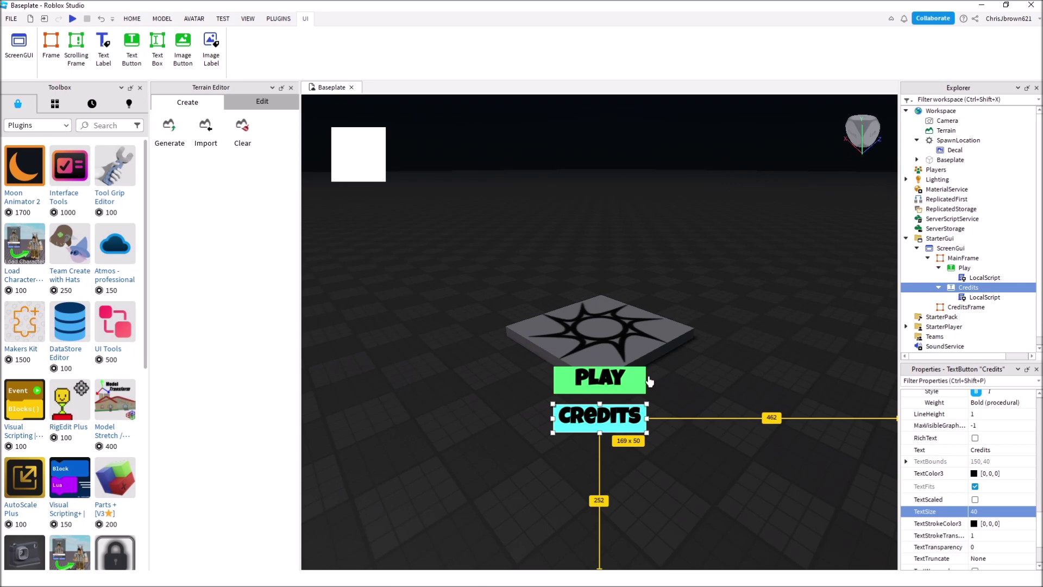
# Set the Credits button's border size to 3 pixels
pyautogui.scroll(-1, 980, 454)
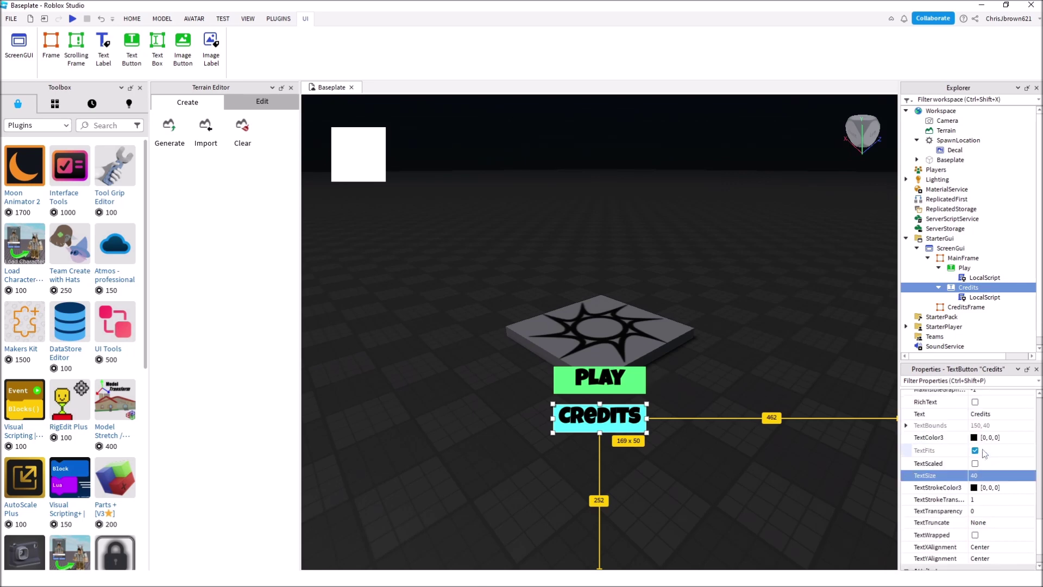
pyautogui.scroll(4, 983, 453)
pyautogui.scroll(5, 982, 449)
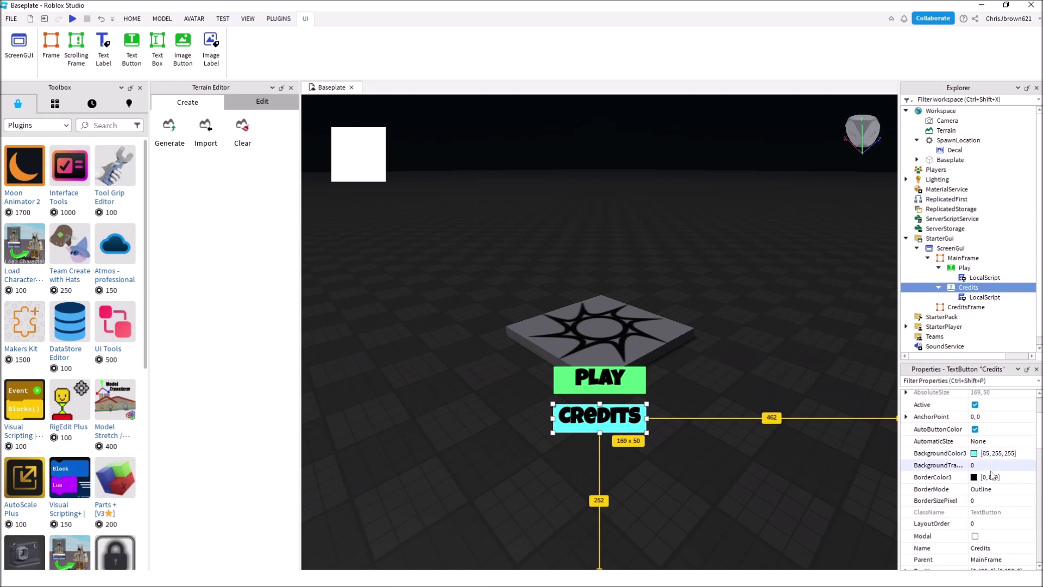
pyautogui.click(975, 501)
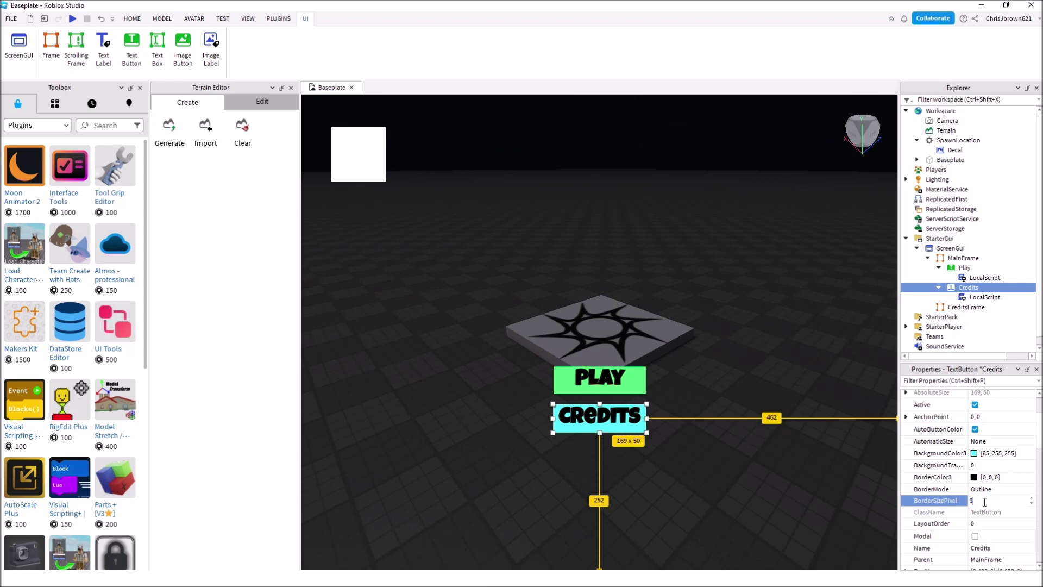
pyautogui.press('Return')
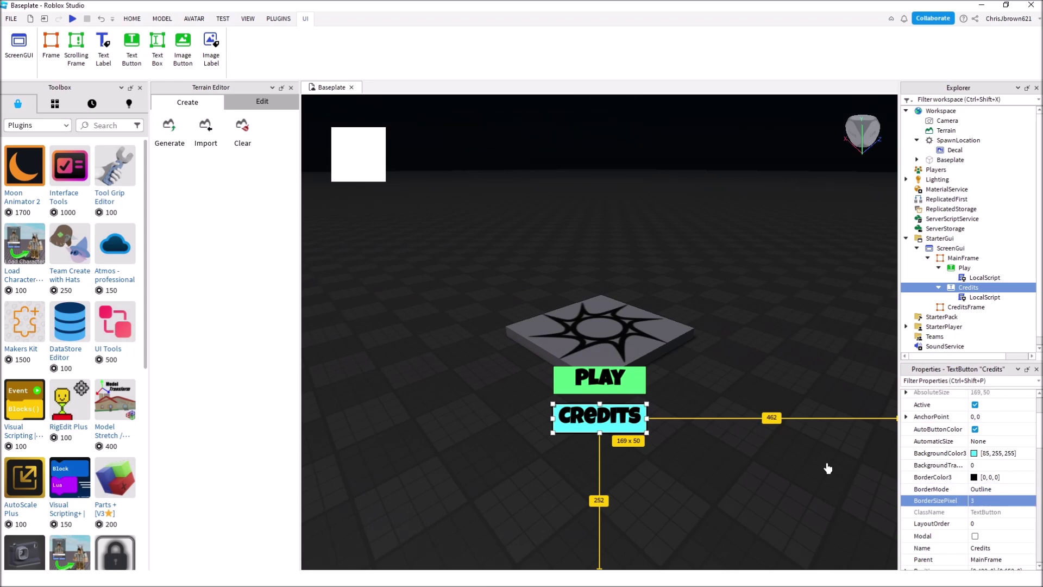
pyautogui.click(695, 444)
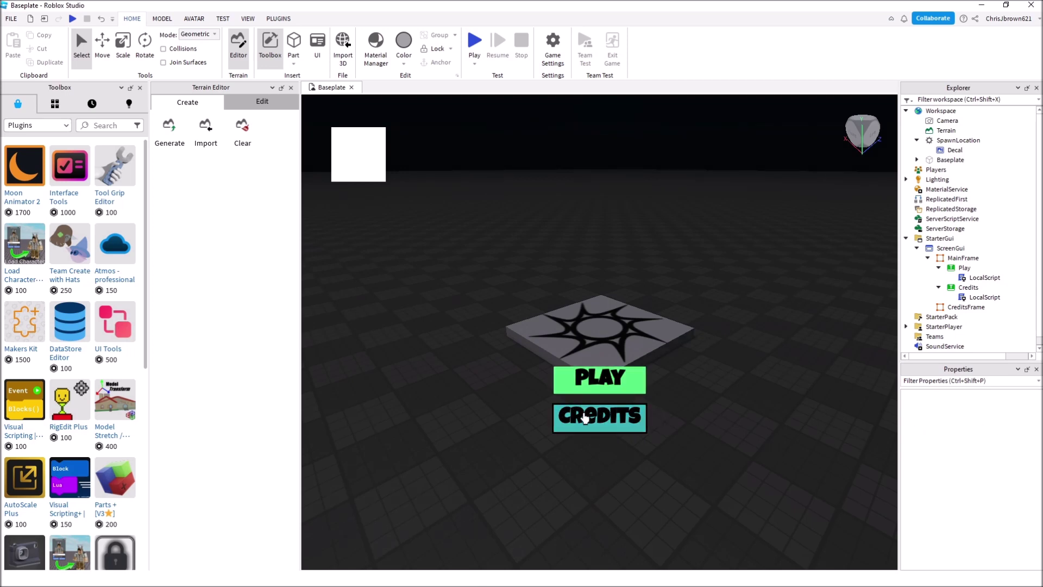
# Give the Play button a 3-pixel border
pyautogui.click(961, 268)
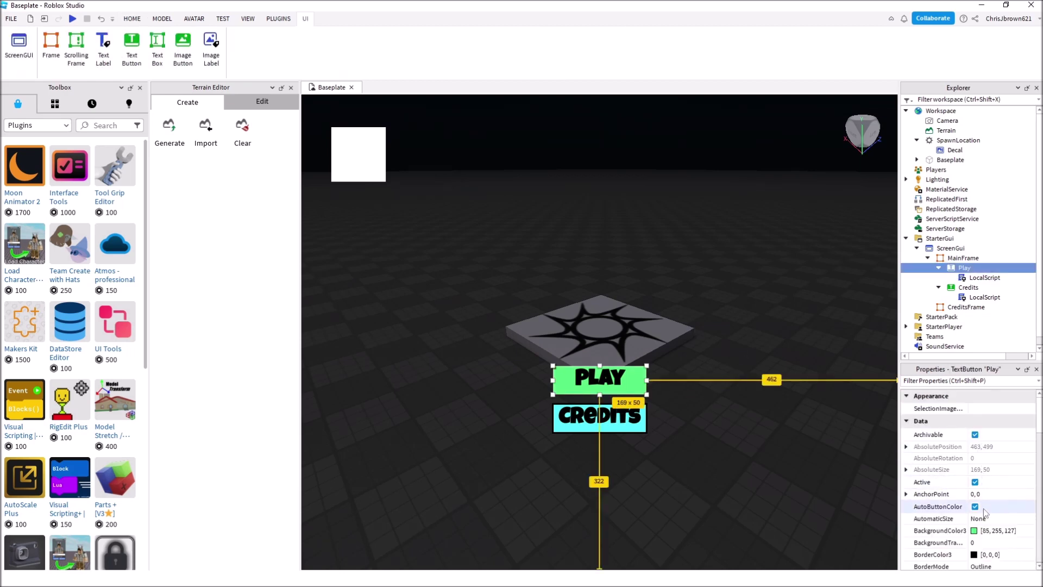
pyautogui.scroll(-1, 981, 553)
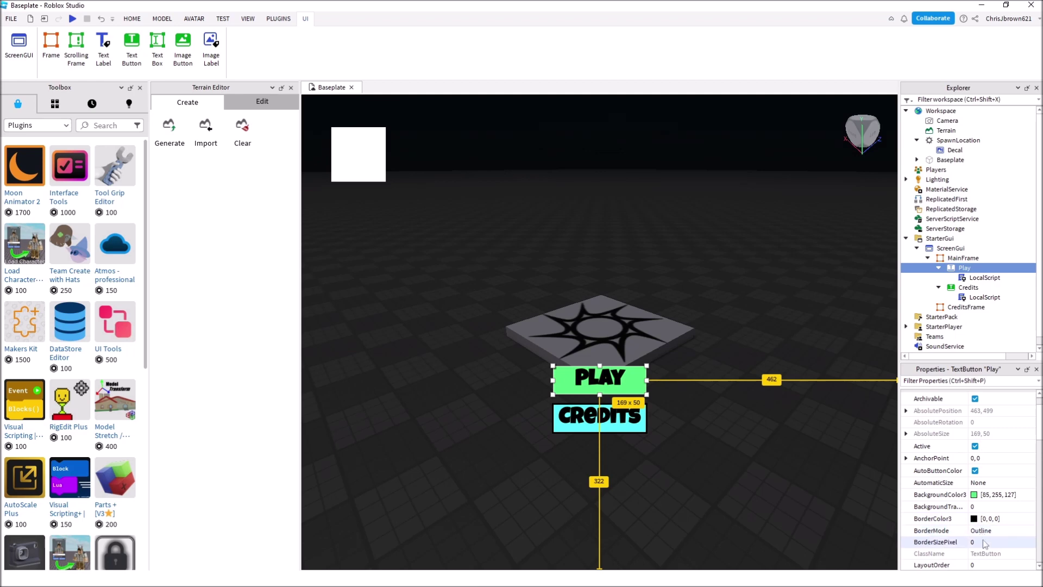
pyautogui.click(983, 540)
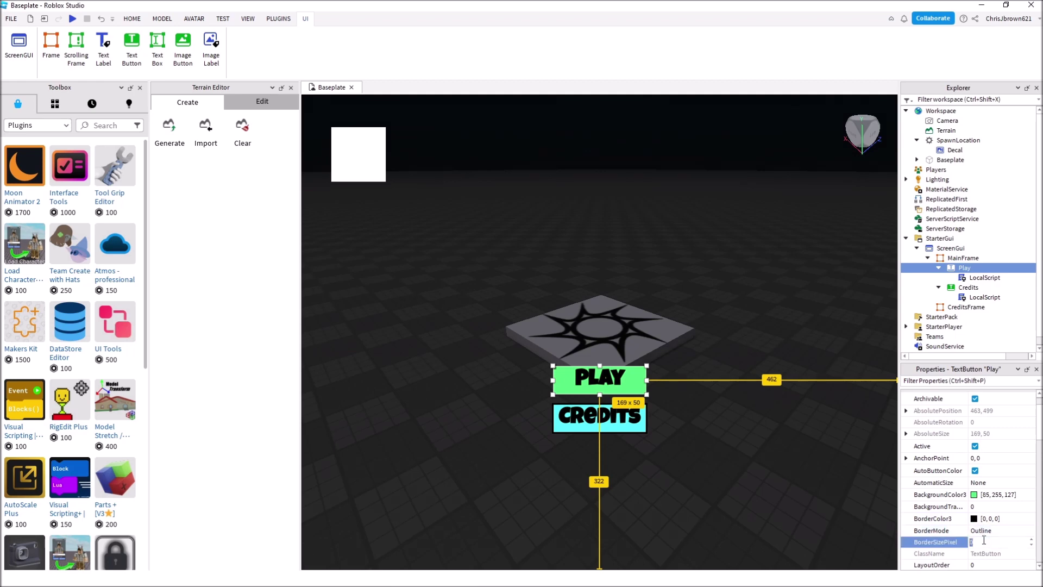
pyautogui.write('3')
pyautogui.press('Return')
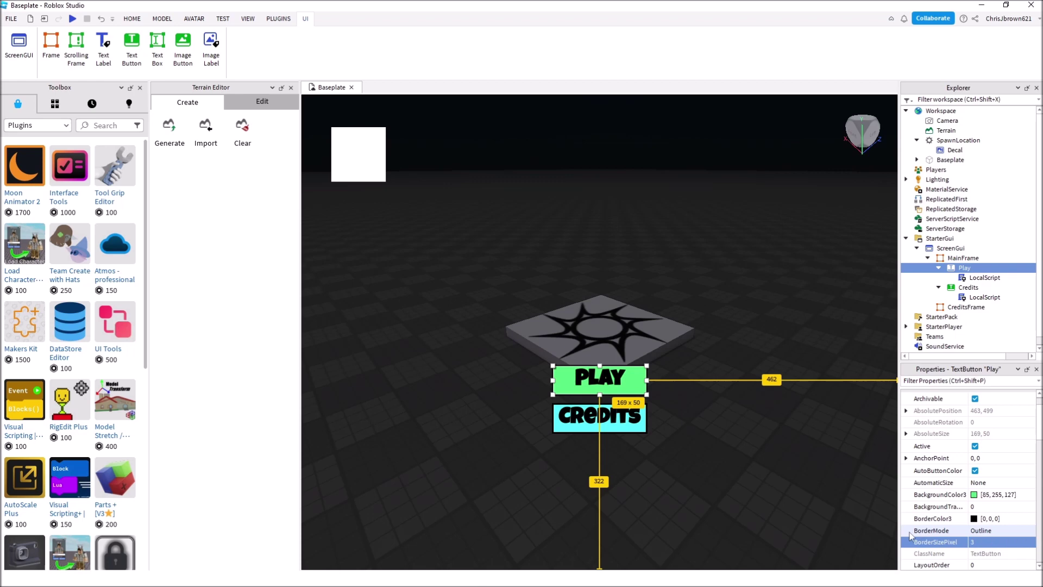
pyautogui.click(833, 499)
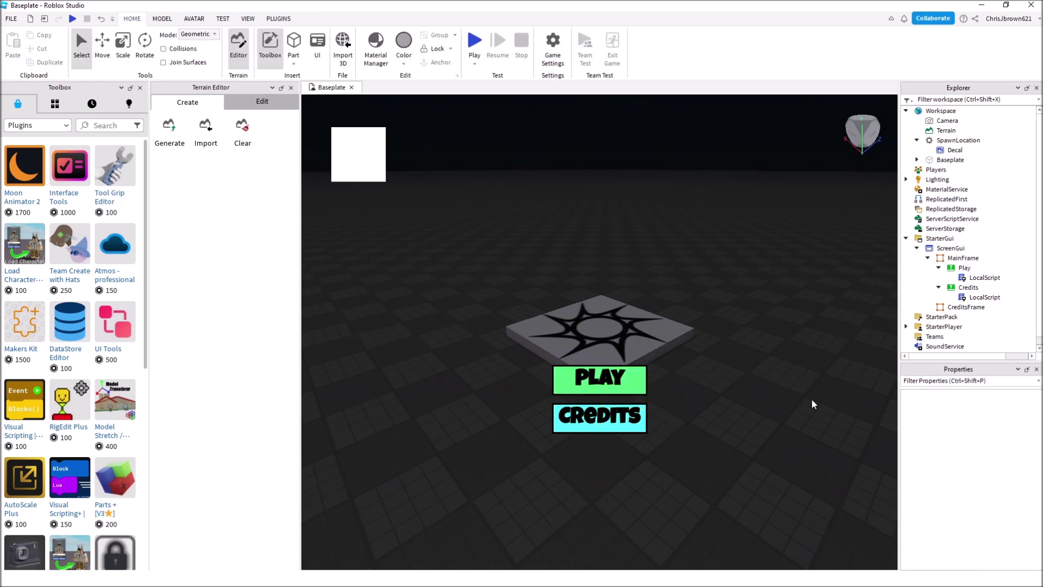
# Set the Play button's border color to light cyan (85, 255, 255)
pyautogui.click(964, 268)
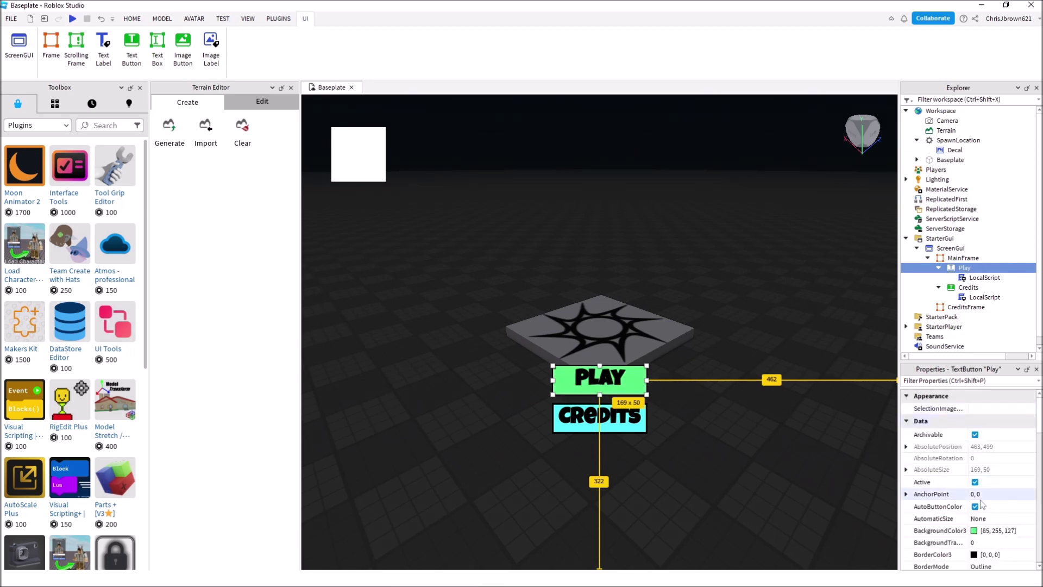
pyautogui.click(974, 554)
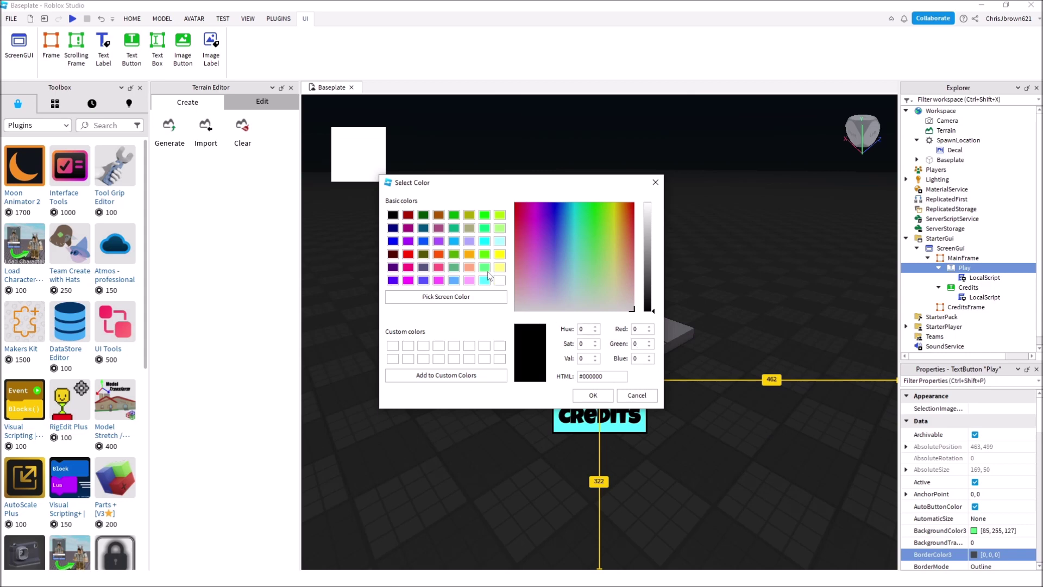
pyautogui.click(485, 280)
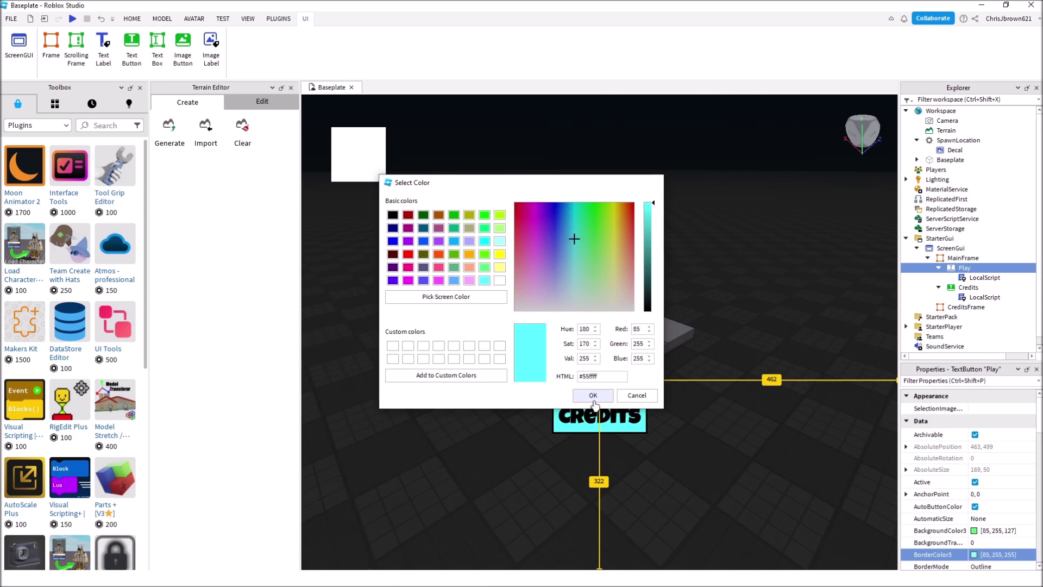
pyautogui.click(593, 396)
pyautogui.click(690, 421)
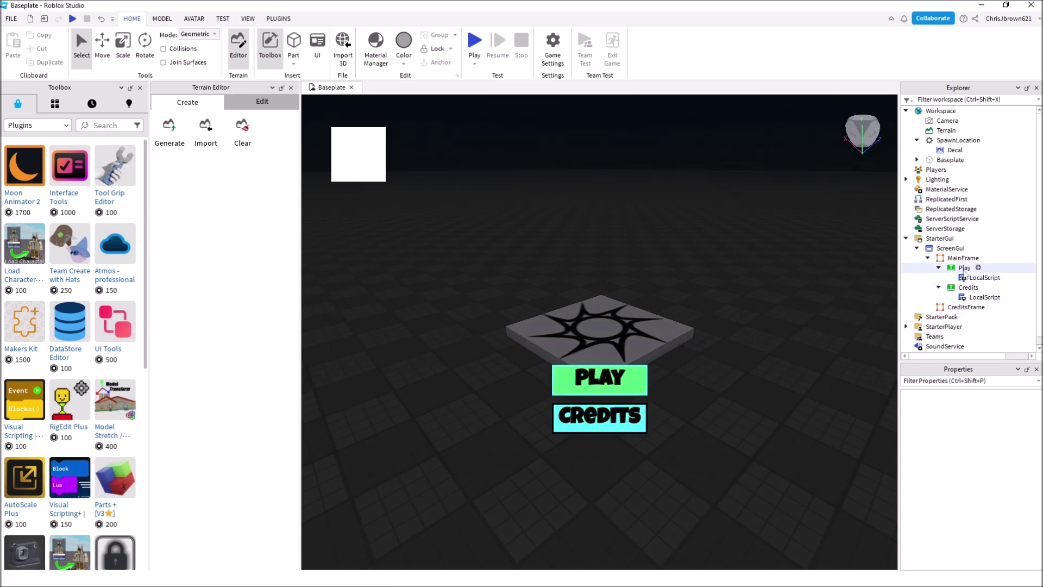
# Change the Play button's border color back to black (0, 0, 0)
pyautogui.click(963, 269)
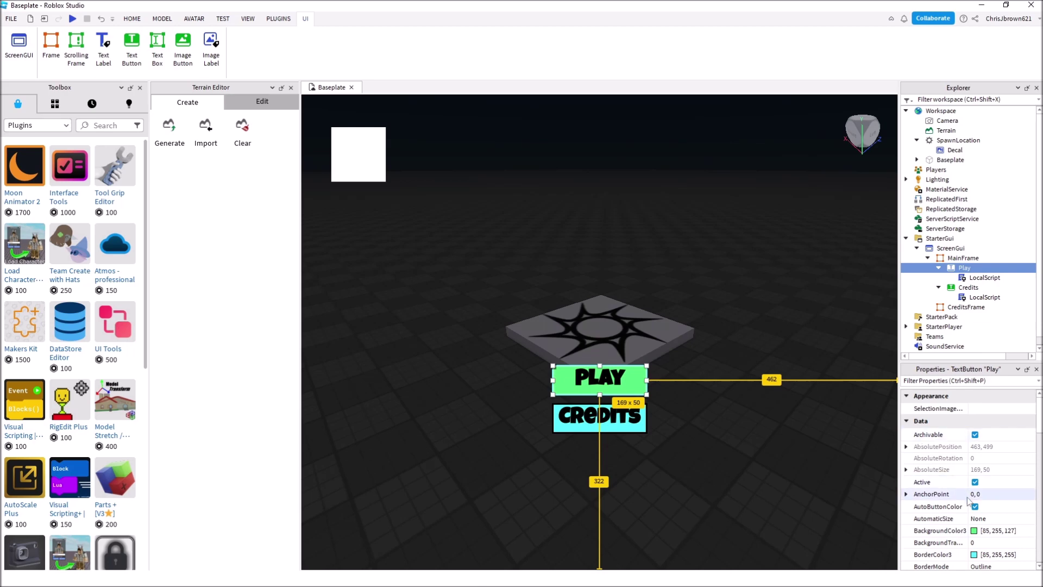
pyautogui.click(972, 555)
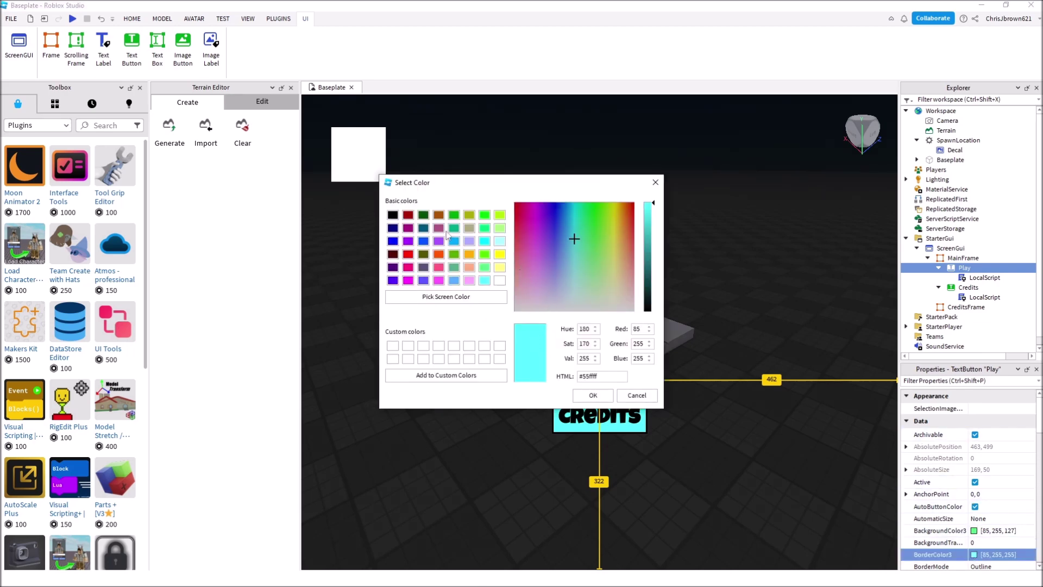
pyautogui.click(393, 215)
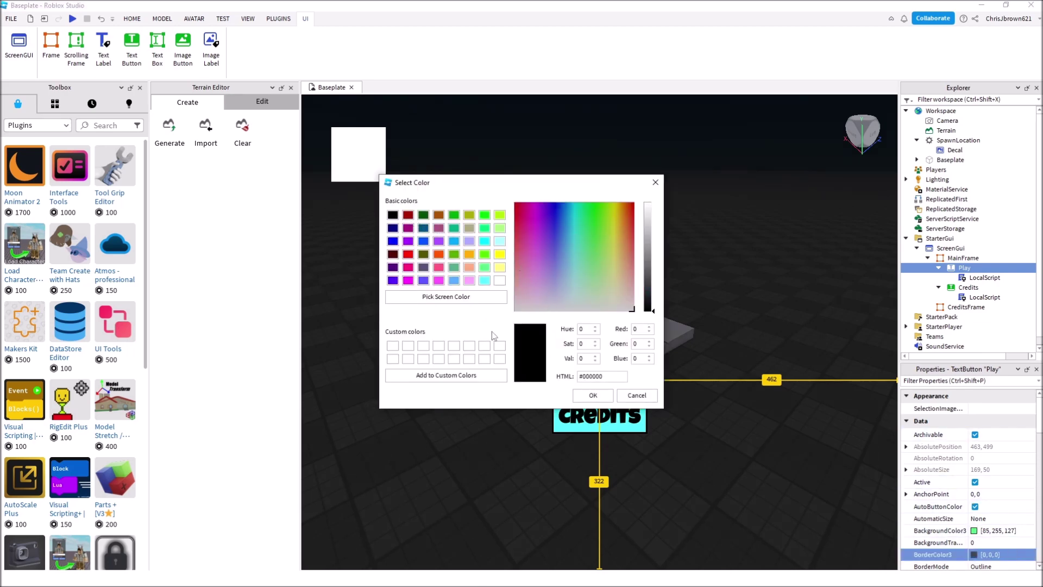
pyautogui.click(594, 395)
pyautogui.click(790, 428)
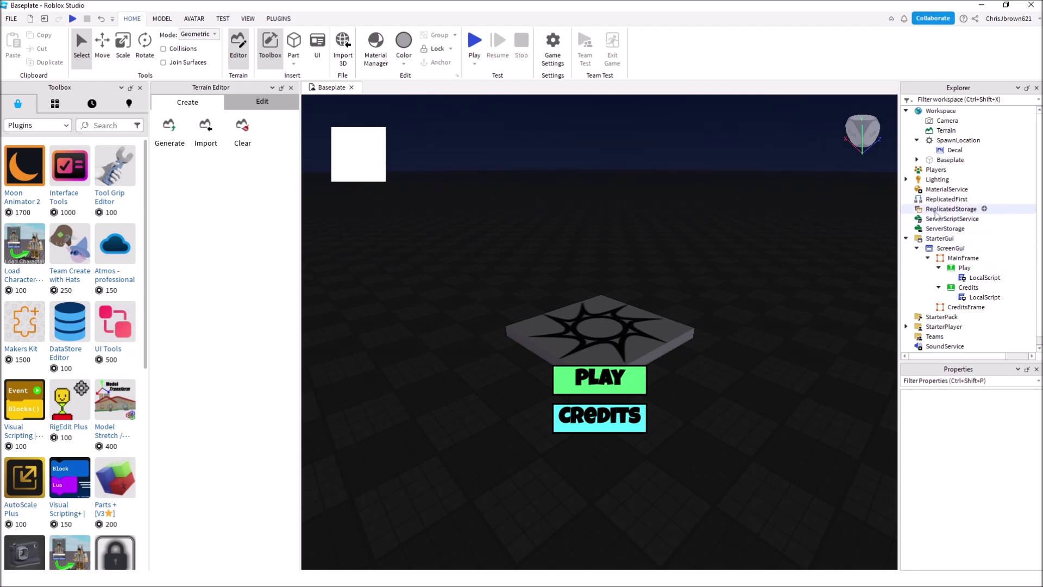
# Enlarge CreditsFrame to about 538 x 540 pixels and center it on the screen over the Play and Credits buttons
pyautogui.click(954, 308)
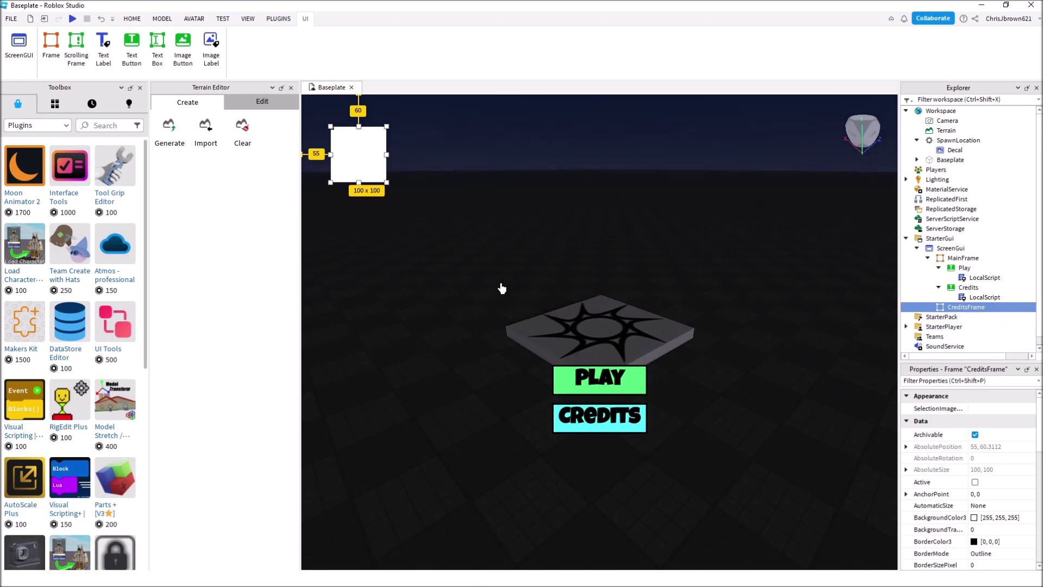
pyautogui.moveTo(366, 158); pyautogui.dragTo(609, 346)
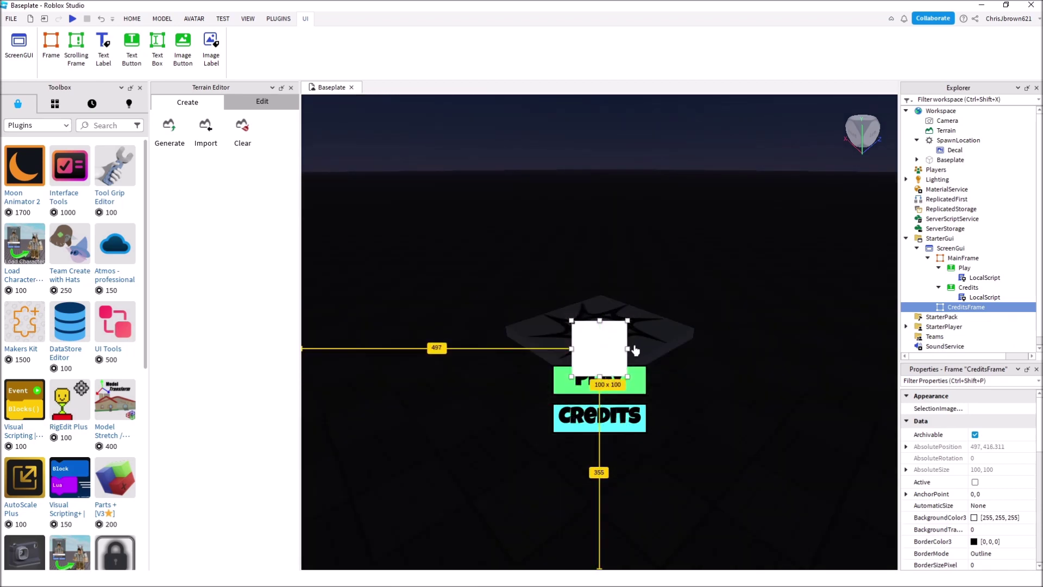
pyautogui.moveTo(628, 347); pyautogui.dragTo(743, 348)
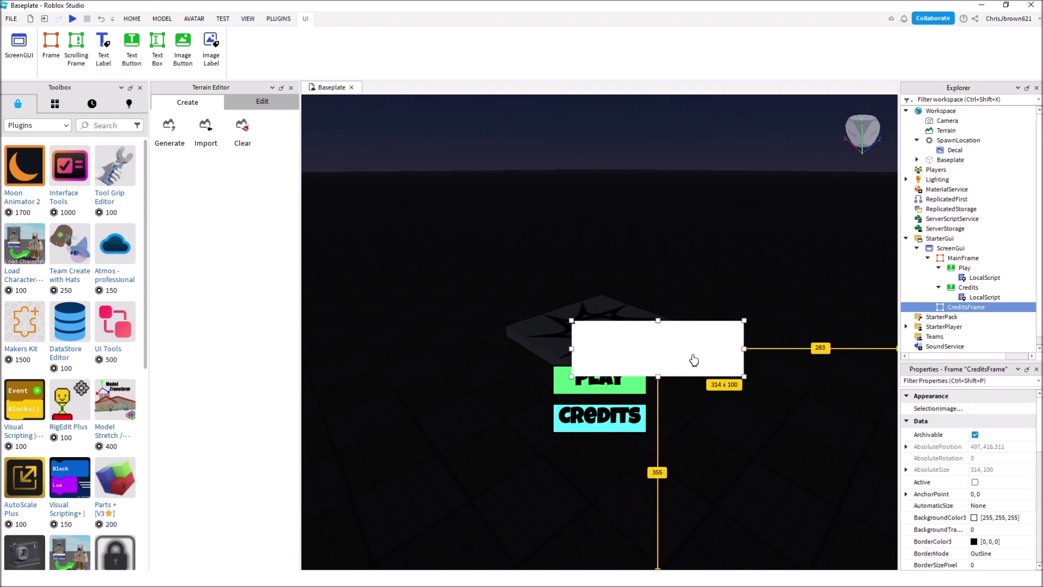
pyautogui.moveTo(573, 349); pyautogui.dragTo(449, 348)
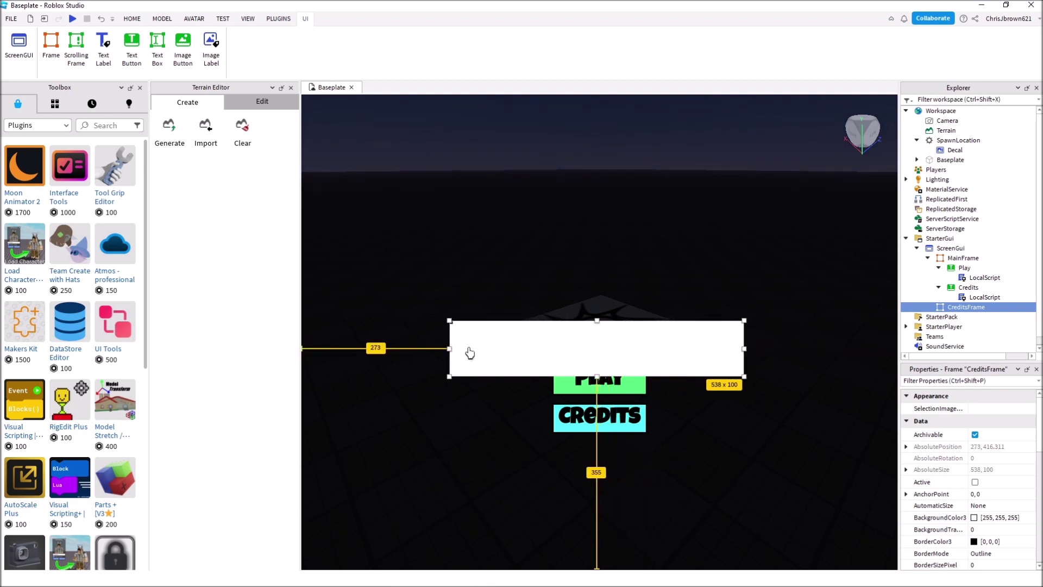
pyautogui.moveTo(598, 321); pyautogui.dragTo(597, 222)
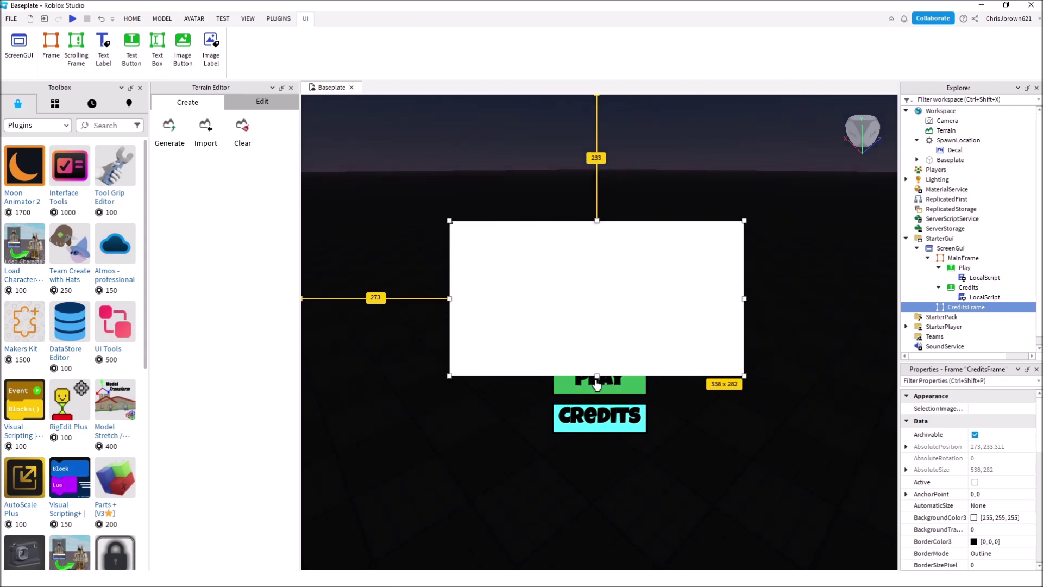
pyautogui.moveTo(601, 380); pyautogui.dragTo(600, 517)
pyautogui.moveTo(601, 243); pyautogui.dragTo(600, 222)
pyautogui.moveTo(585, 382); pyautogui.dragTo(569, 360)
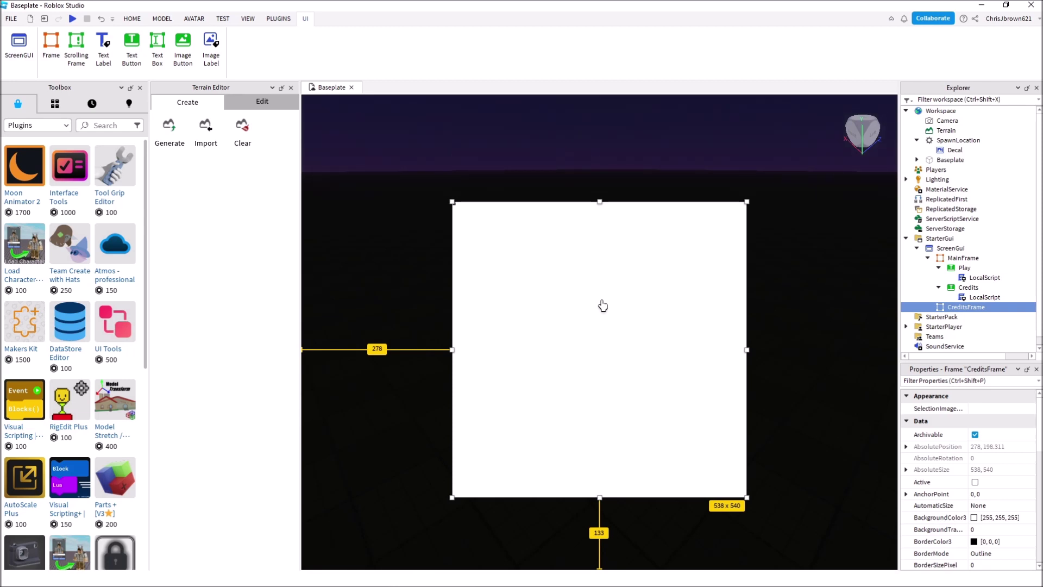
# Set CreditsFrame's background color to light green (85, 255, 127)
pyautogui.click(975, 517)
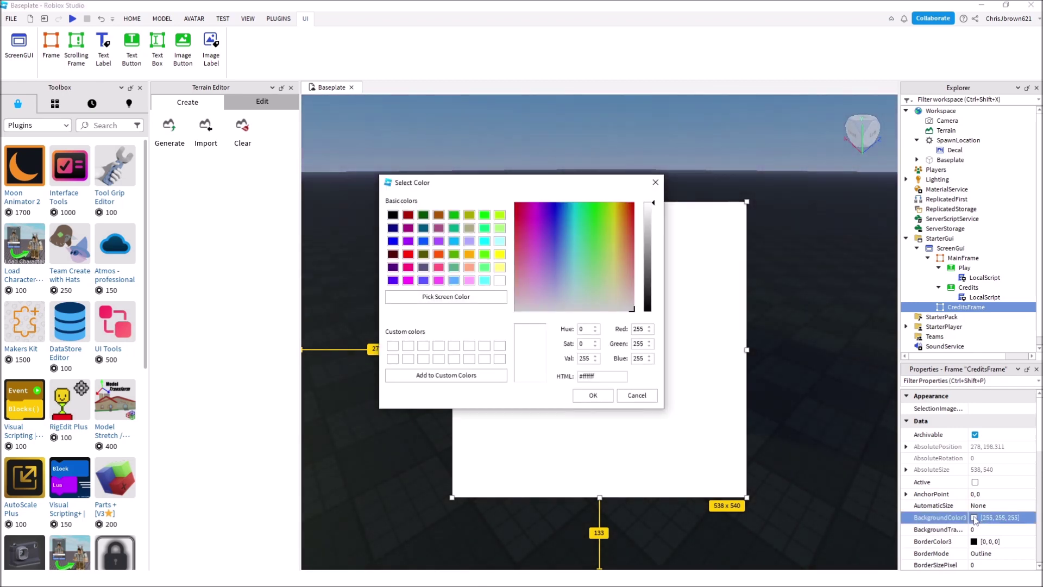
pyautogui.click(485, 268)
pyautogui.click(587, 400)
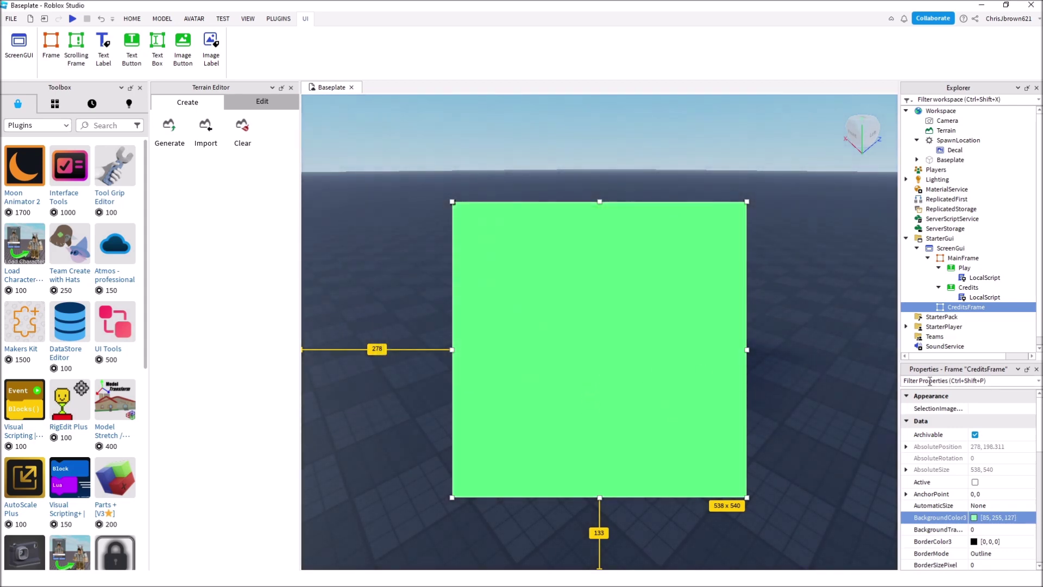
# Set CreditsFrame's border size to 3 pixels
pyautogui.scroll(-1, 974, 544)
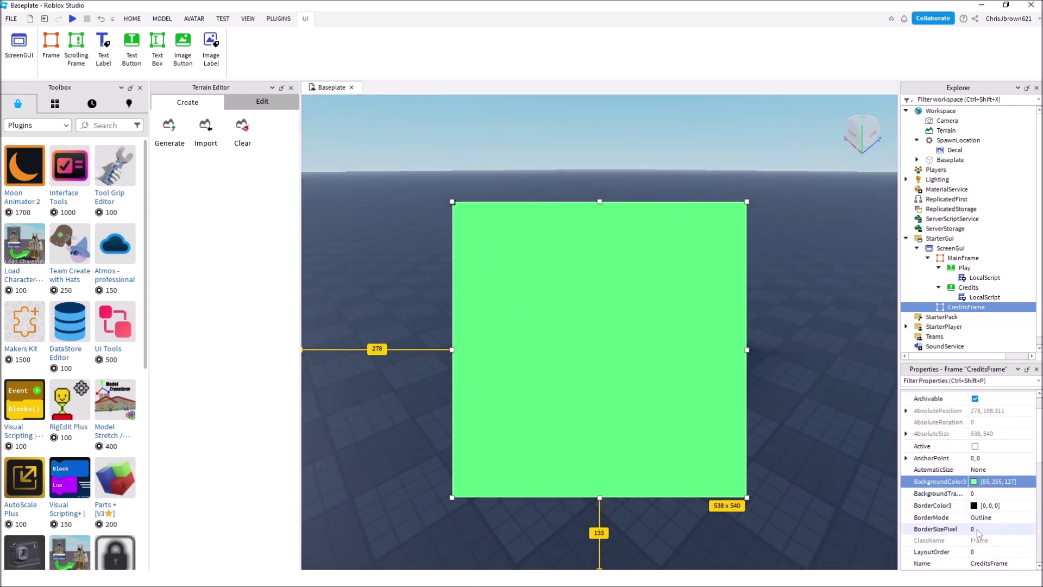
pyautogui.click(977, 530)
pyautogui.write('3')
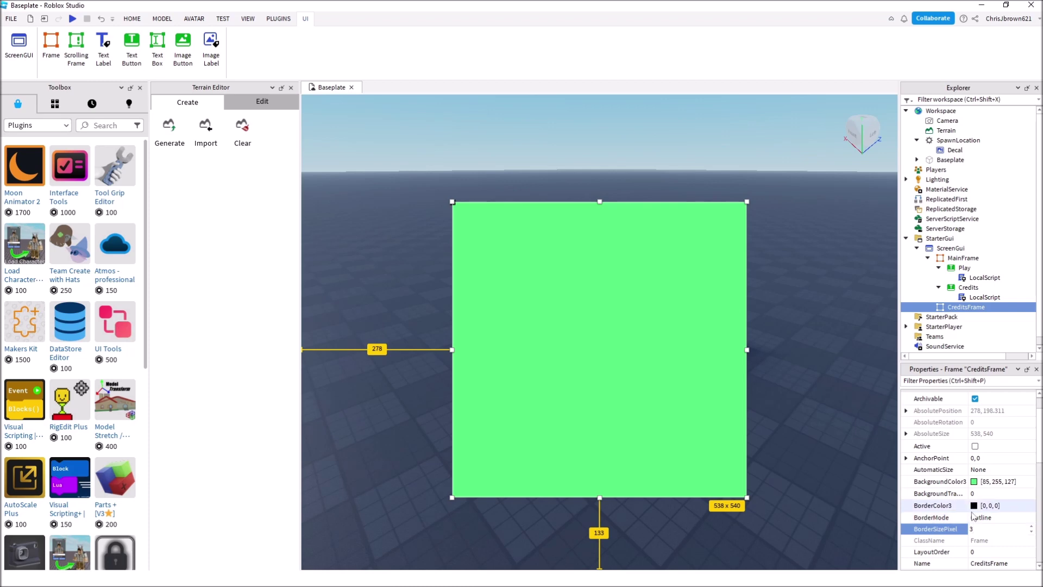
pyautogui.press('Return')
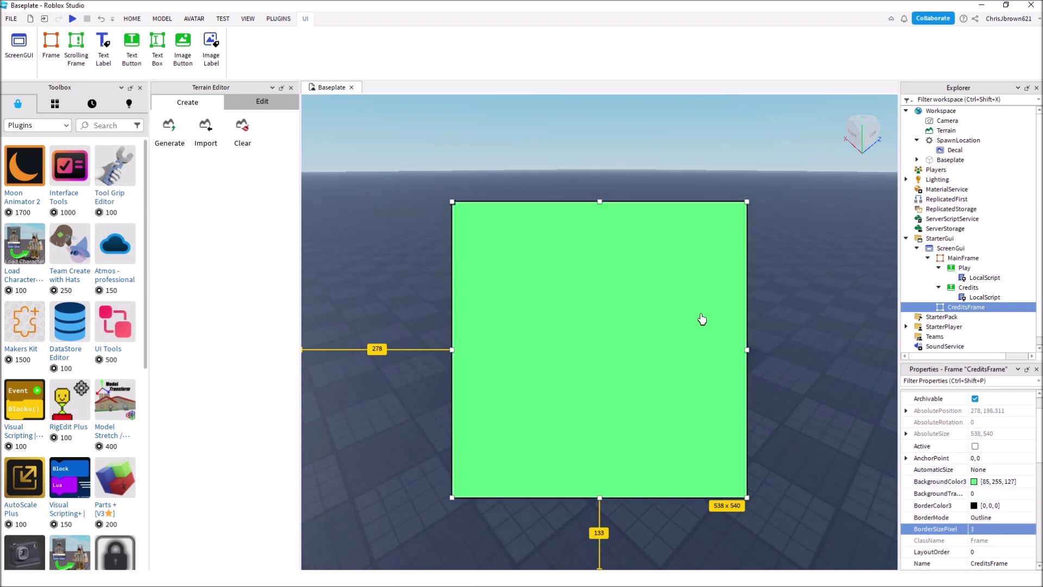
pyautogui.click(793, 292)
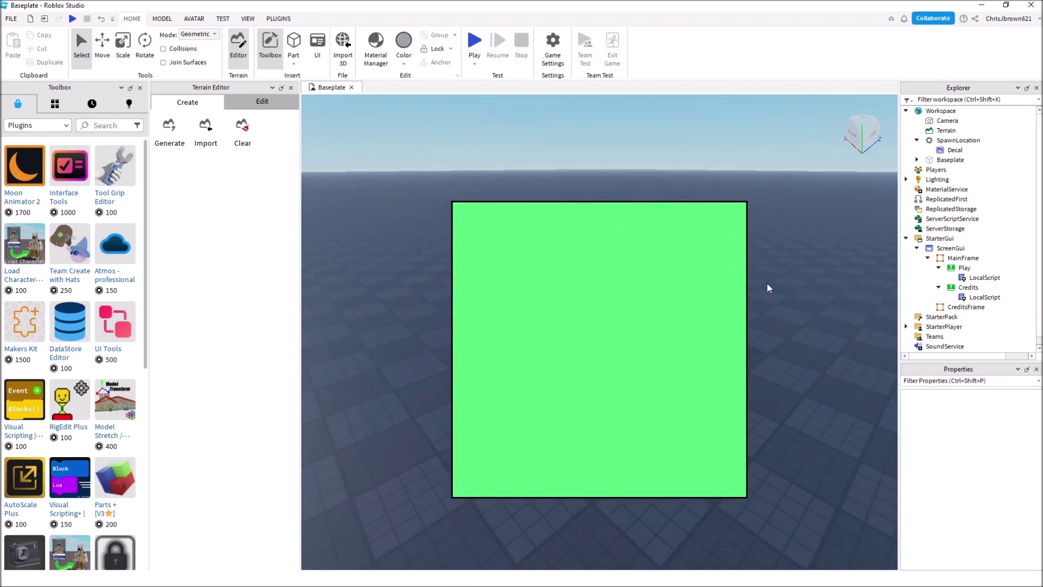
# Insert a TextButton inside CreditsFrame
pyautogui.click(966, 308)
pyautogui.scroll(-3, 1010, 486)
pyautogui.scroll(-10, 1010, 485)
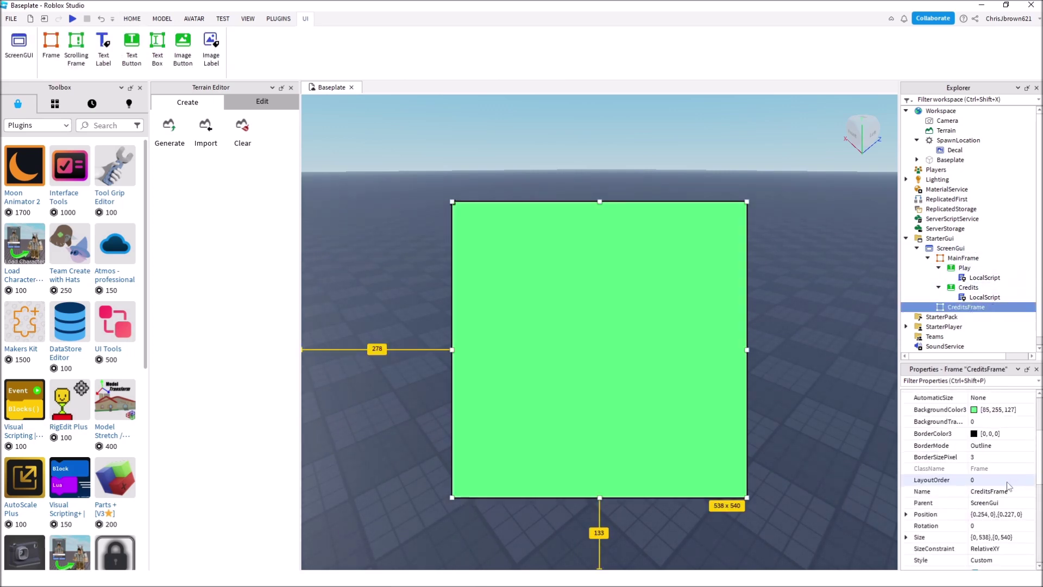
pyautogui.scroll(8, 1006, 485)
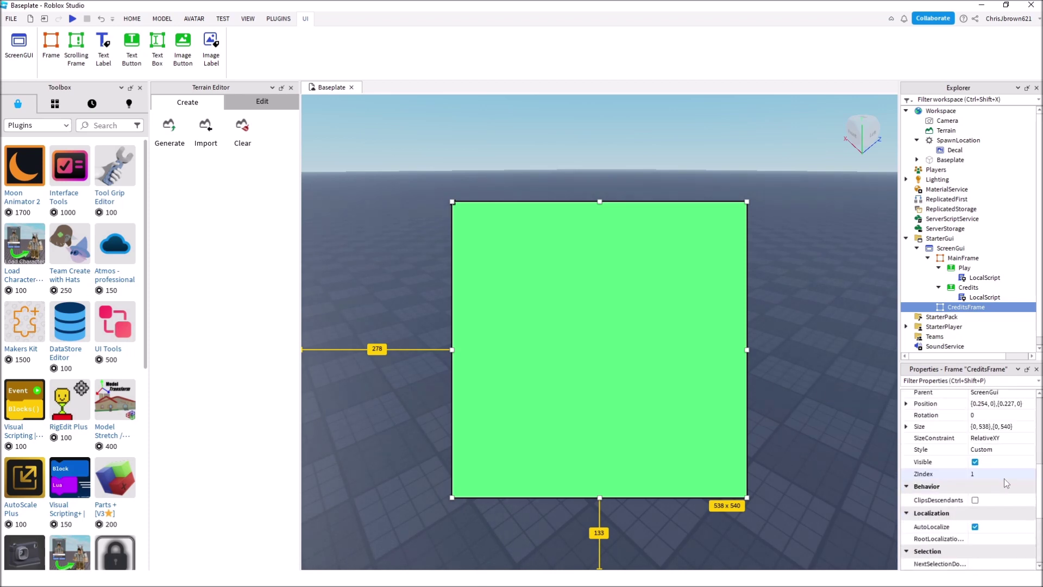
pyautogui.scroll(3, 1005, 481)
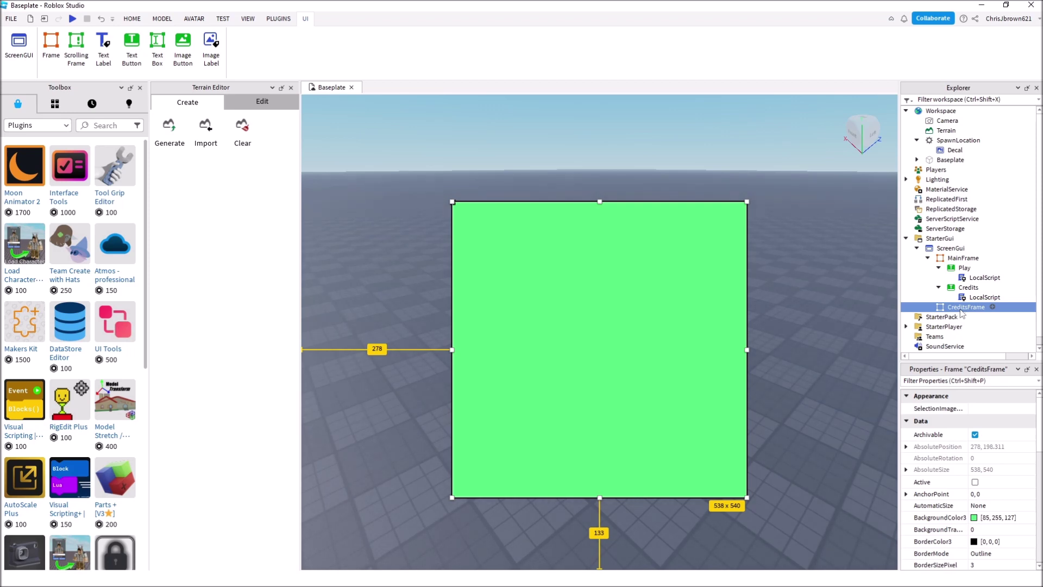
pyautogui.click(993, 308)
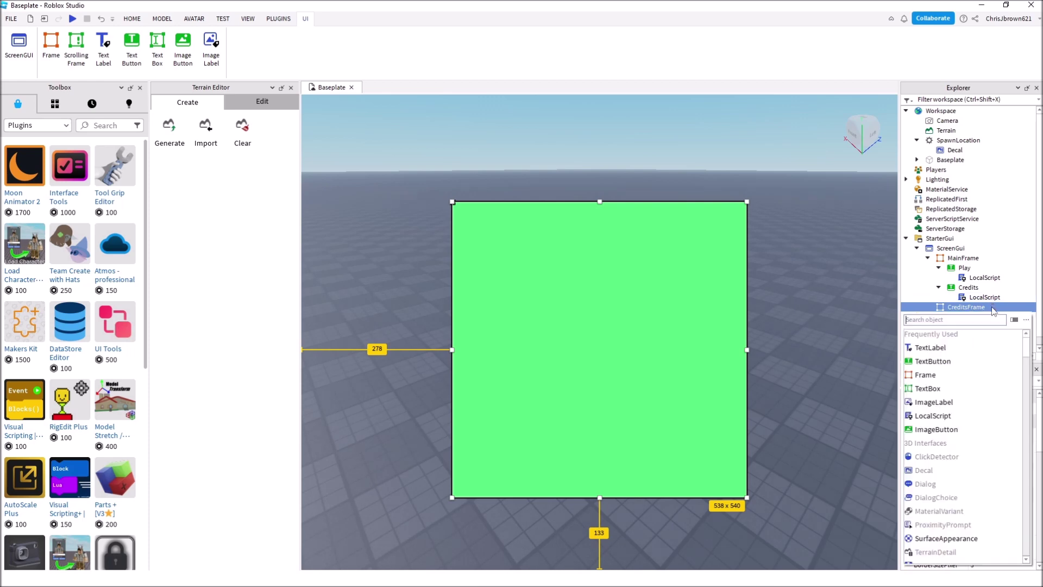
pyautogui.click(945, 361)
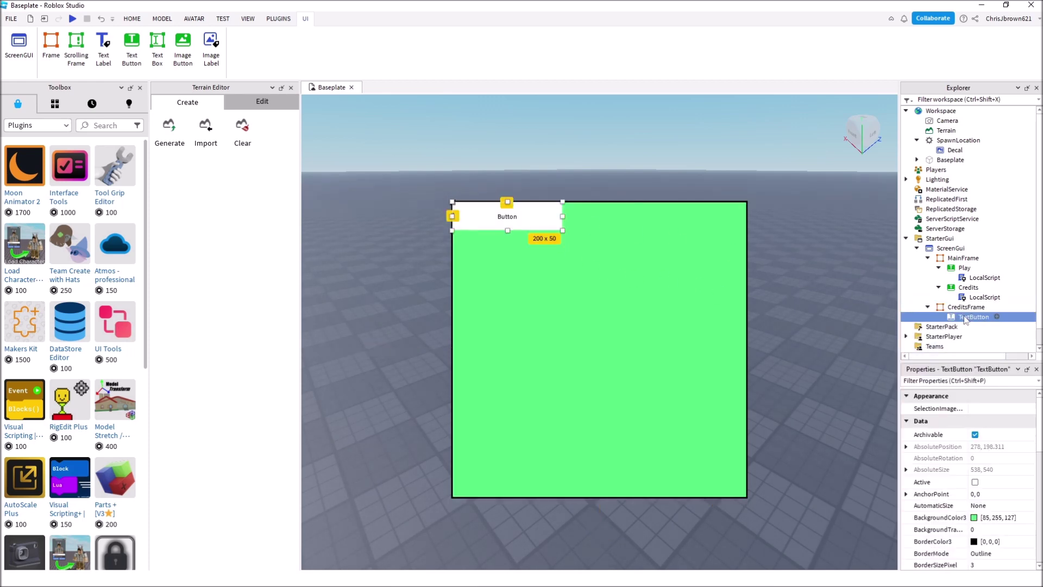
# Move the new TextButton to the bottom center of CreditsFrame and set its background color to light cyan (85, 255, 255)
pyautogui.moveTo(524, 236); pyautogui.dragTo(645, 457)
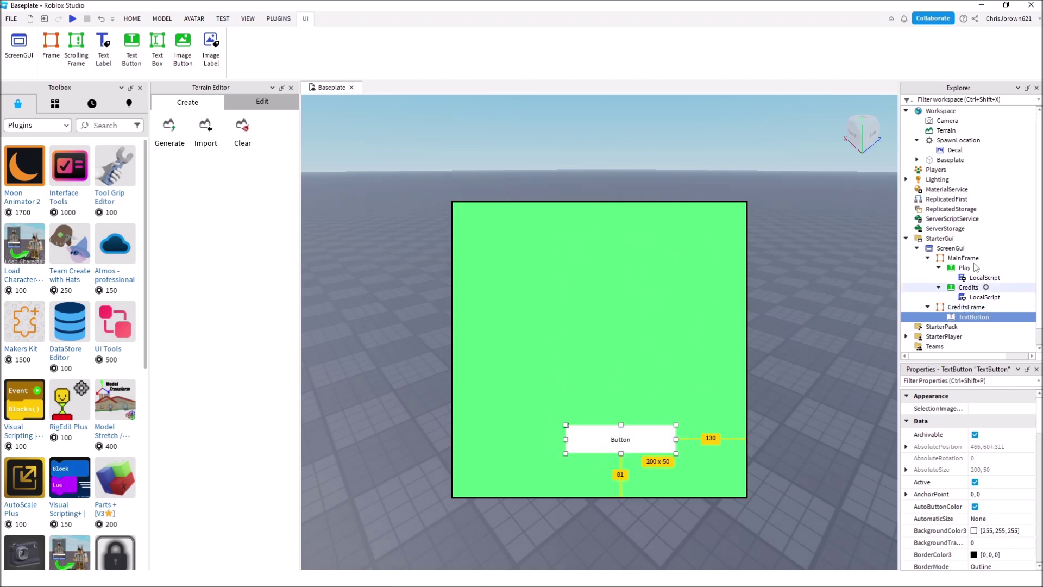
pyautogui.moveTo(637, 447); pyautogui.dragTo(613, 481)
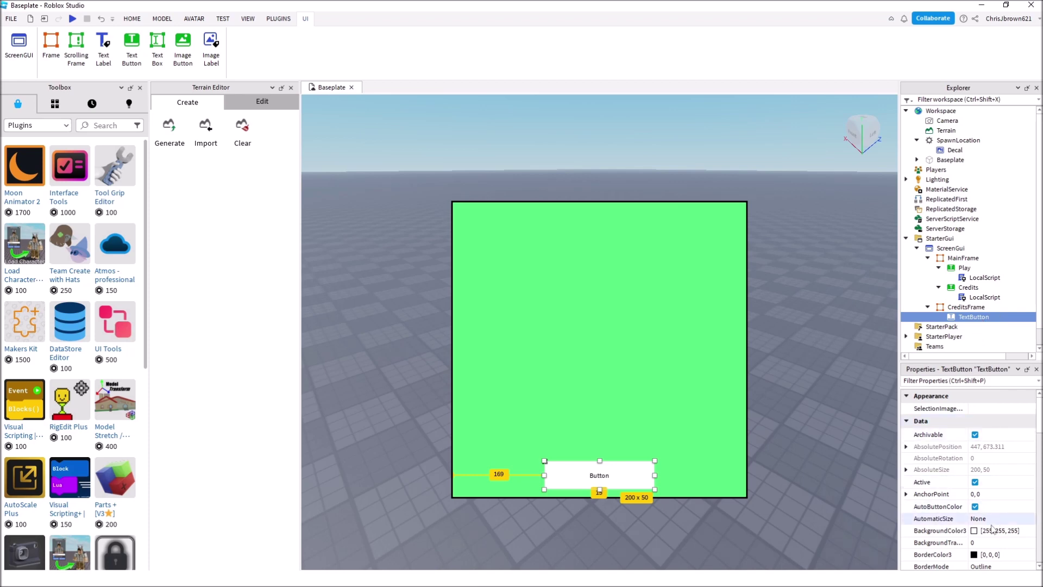
pyautogui.click(974, 530)
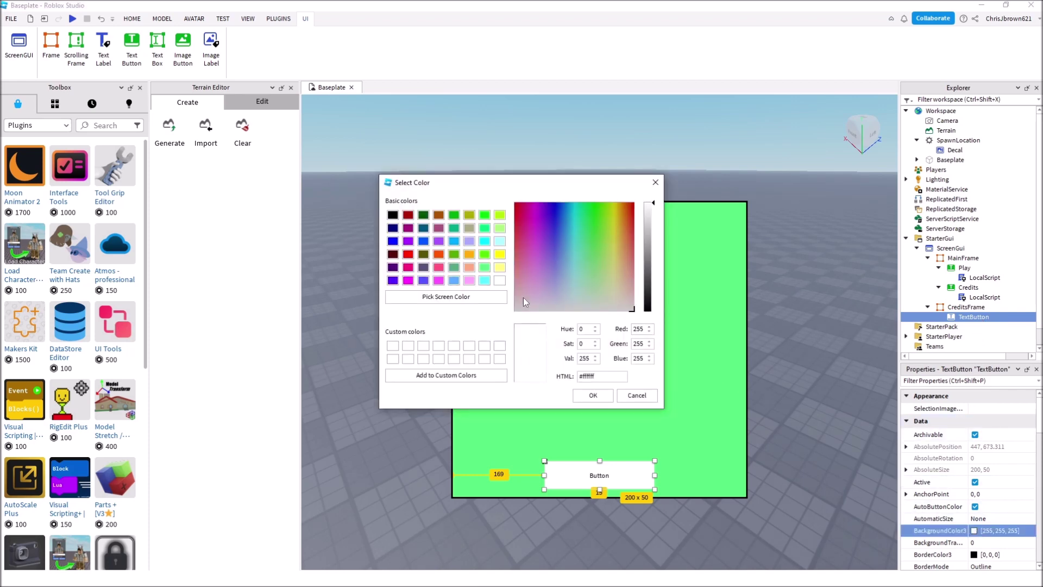
pyautogui.click(484, 280)
pyautogui.click(593, 396)
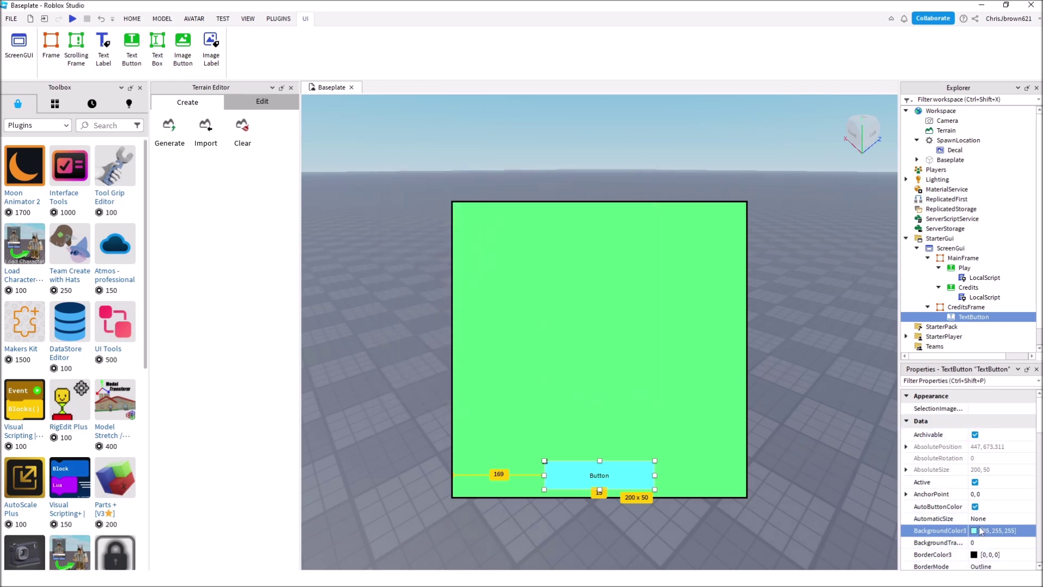
# Set the TextButton's border size to 3 pixels
pyautogui.scroll(-1, 984, 546)
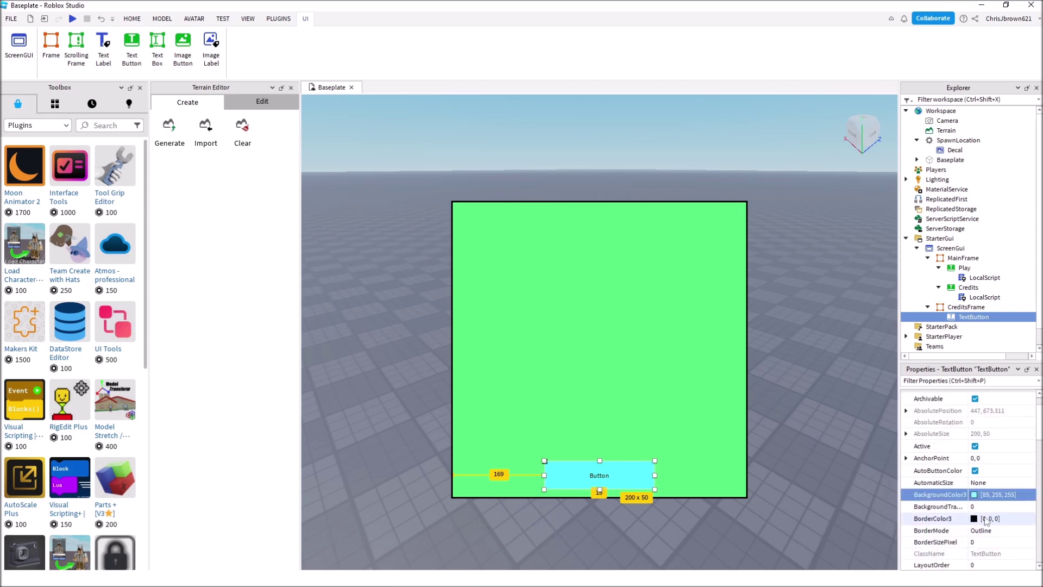
pyautogui.click(980, 542)
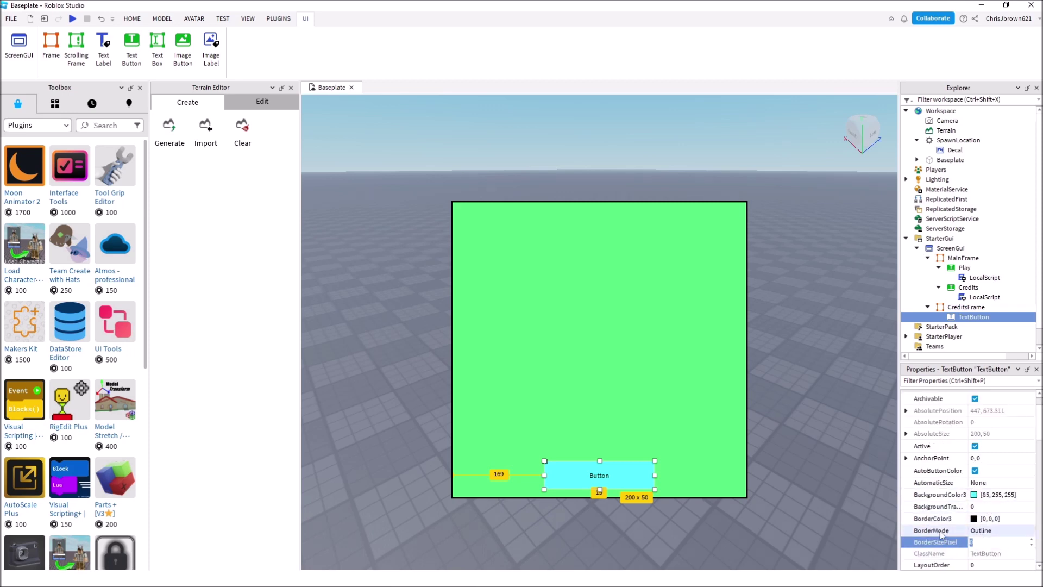
pyautogui.write('3')
pyautogui.press('Return')
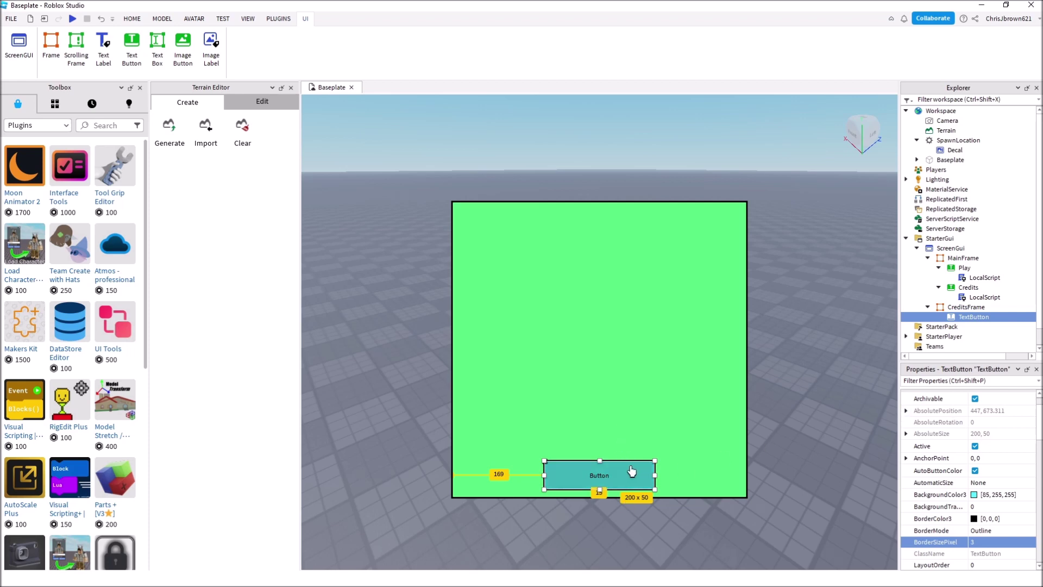
# Make the TextButton's text bold and change its font to Luckiest Guy
pyautogui.scroll(-2, 1004, 466)
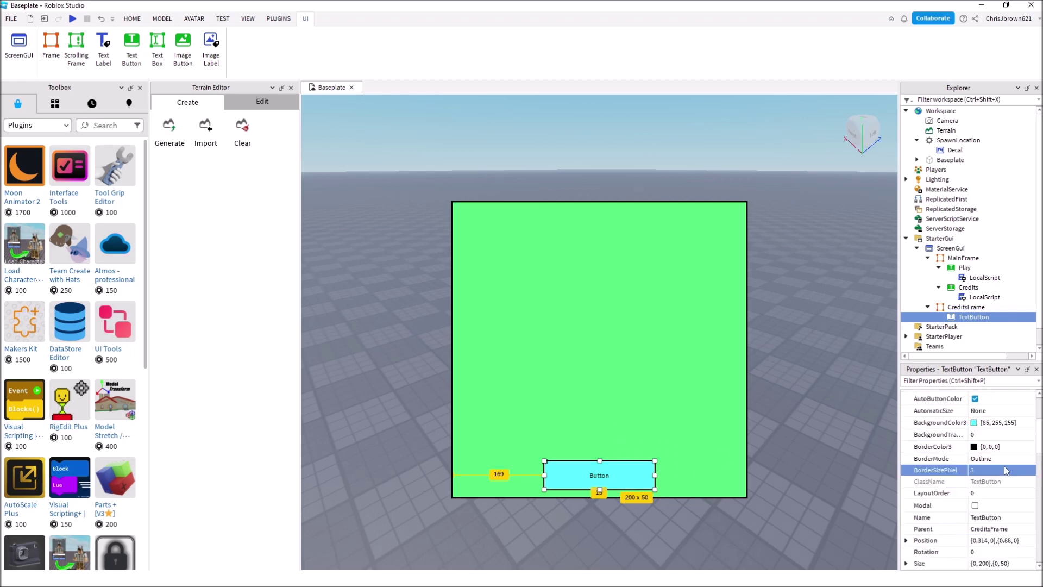
pyautogui.scroll(-4, 1003, 465)
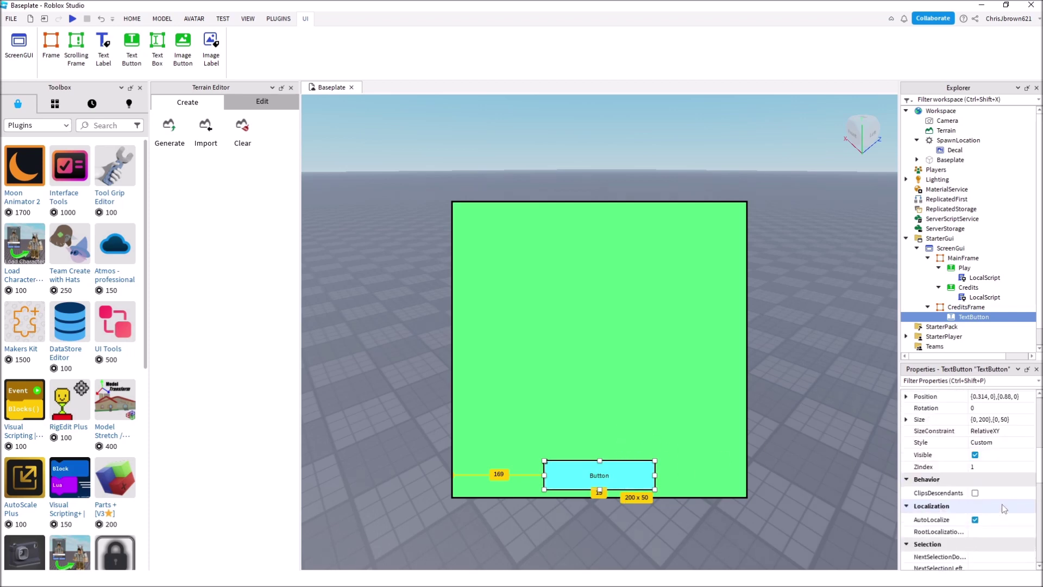
pyautogui.scroll(-4, 1007, 439)
pyautogui.scroll(-3, 1008, 438)
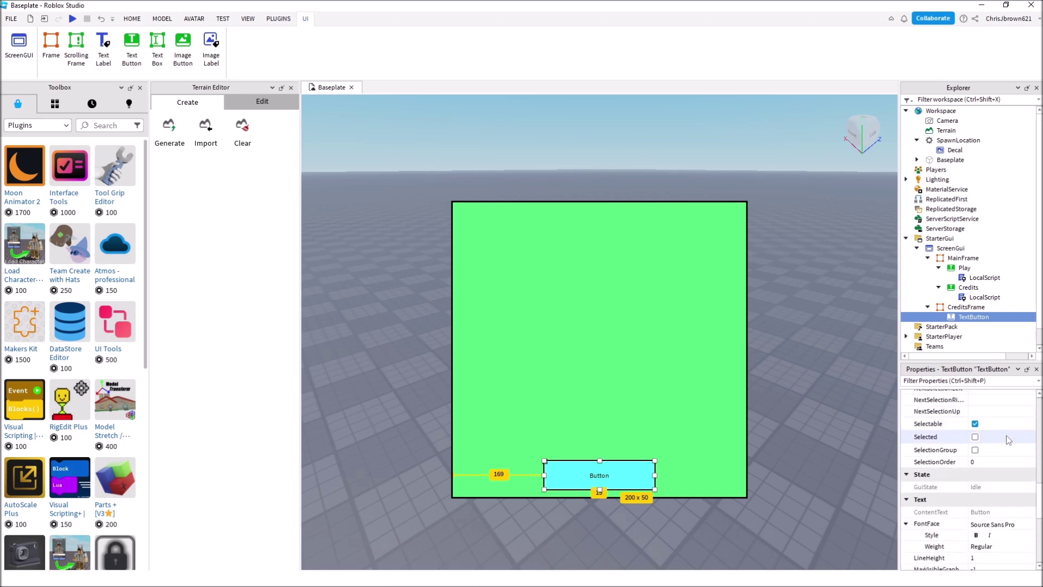
pyautogui.click(976, 463)
pyautogui.click(994, 453)
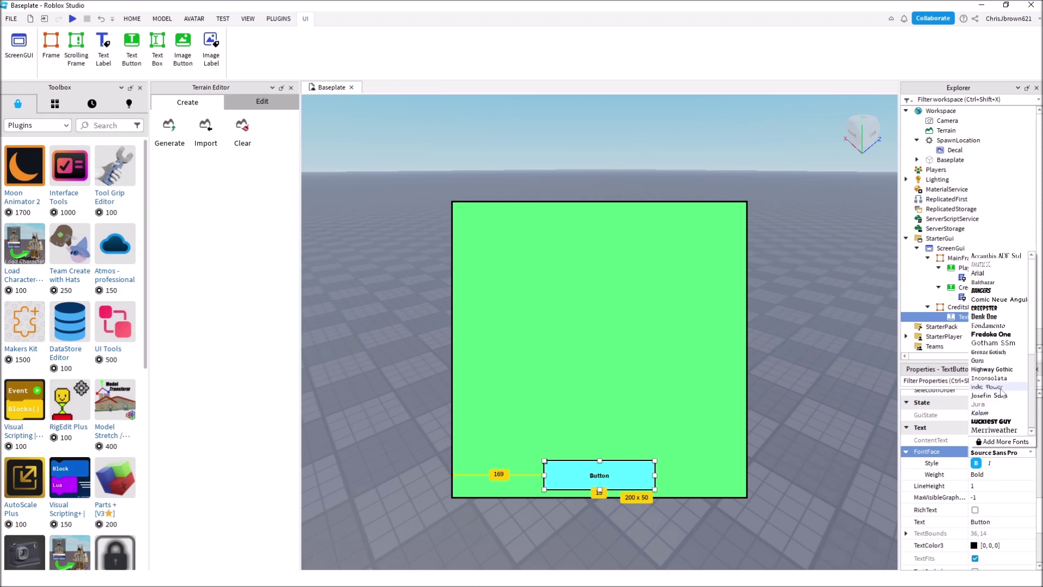
pyautogui.click(997, 422)
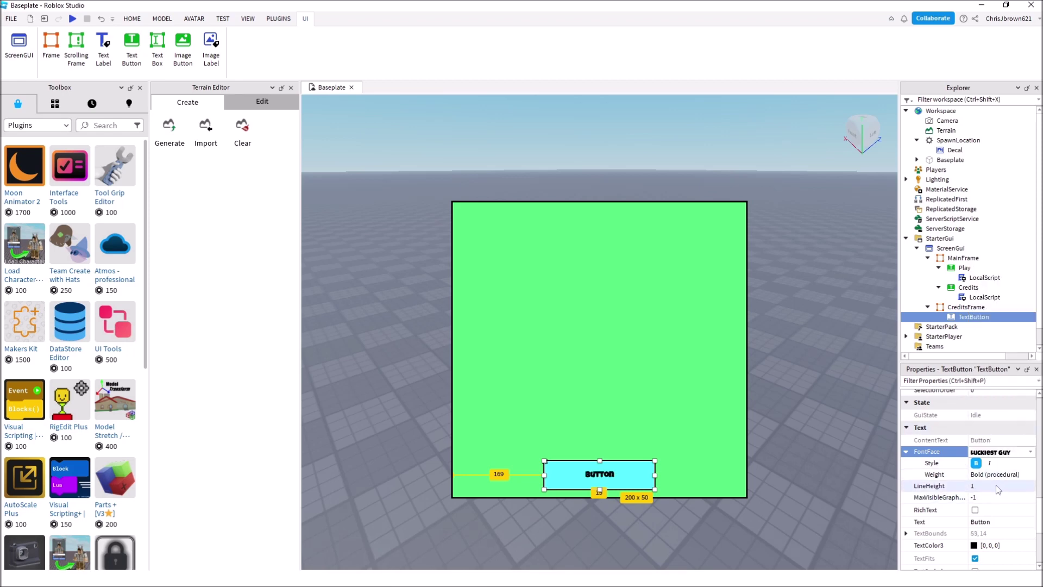
# Set the TextButton's text size to 40
pyautogui.scroll(-1, 995, 503)
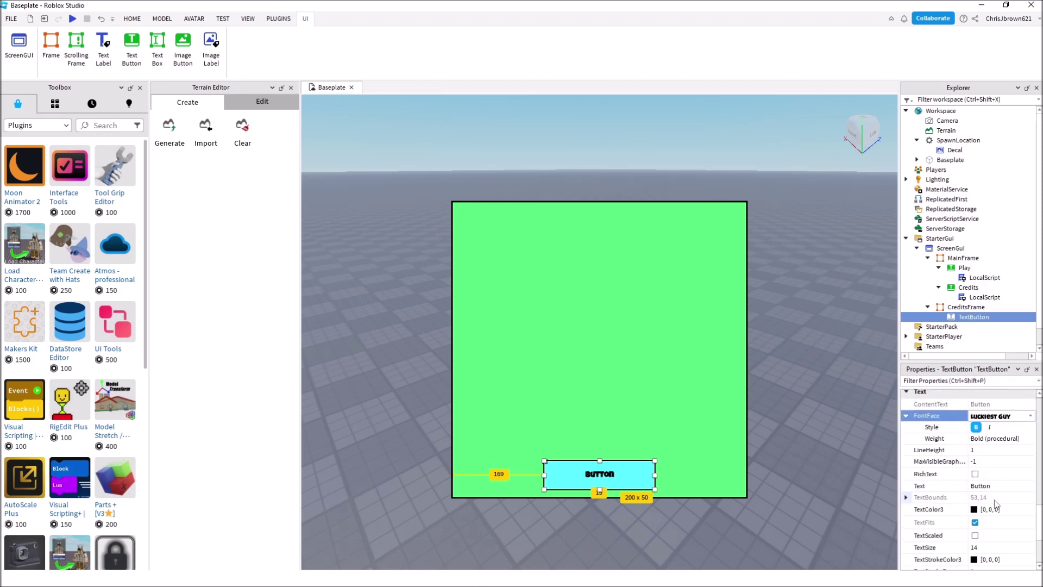
pyautogui.scroll(-1, 994, 505)
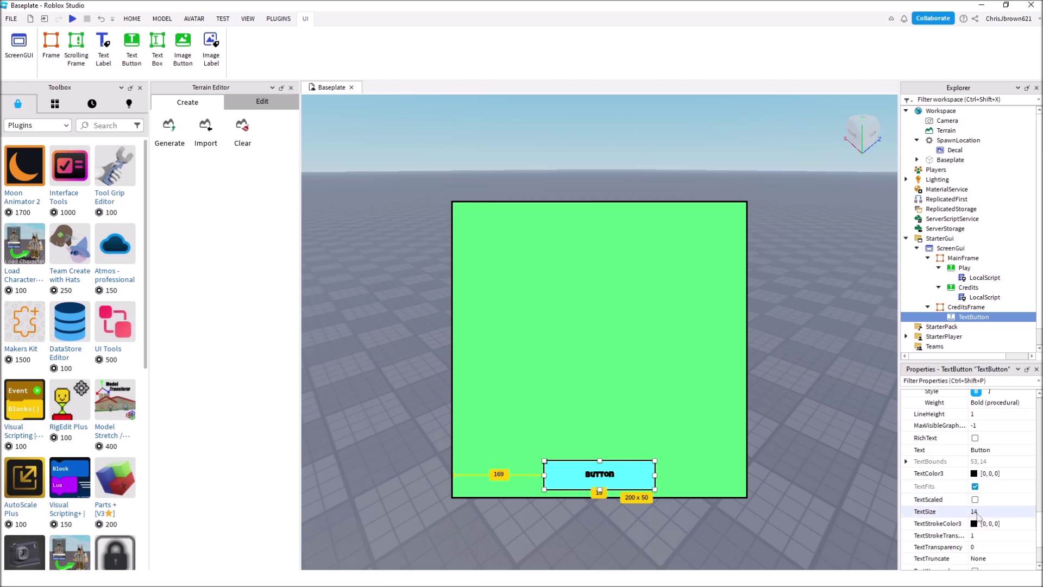
pyautogui.click(975, 512)
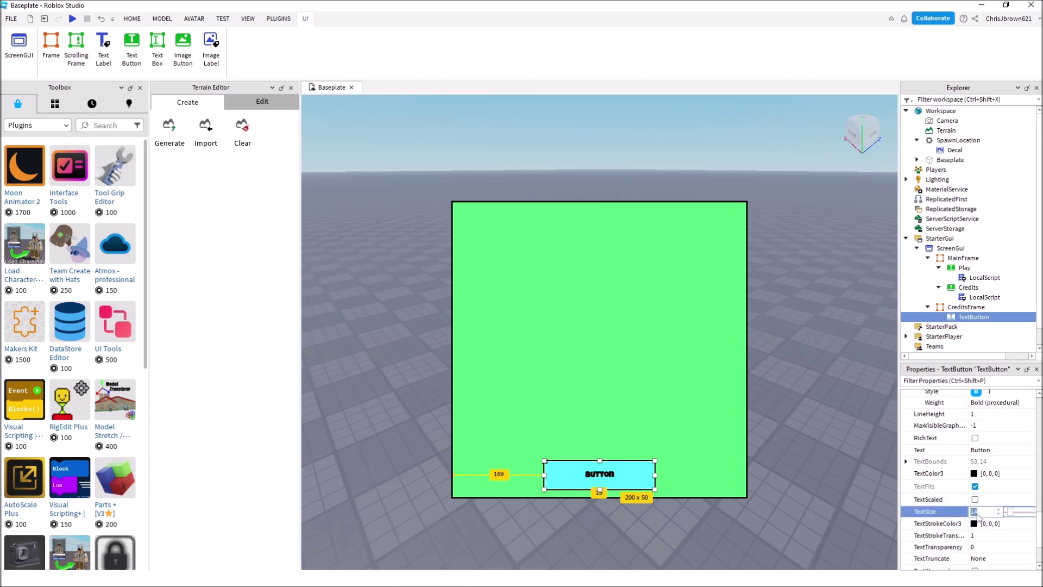
pyautogui.write('40')
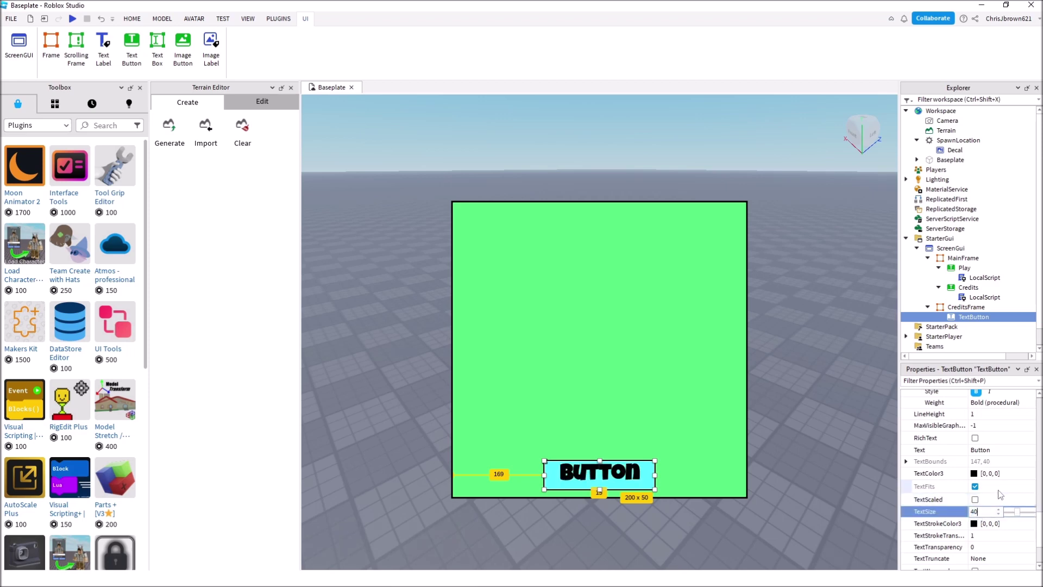
pyautogui.press('Return')
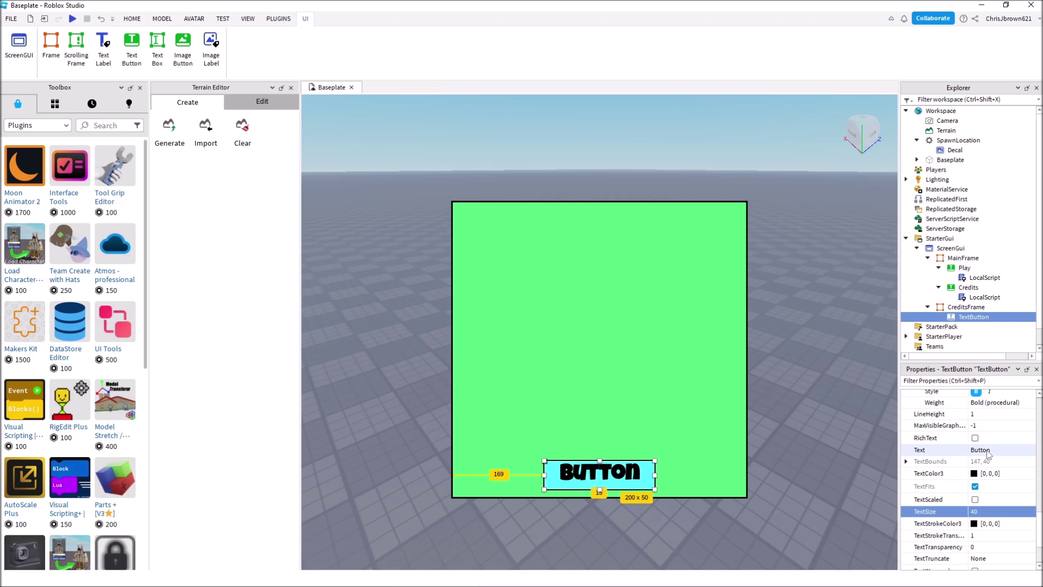
# Rename the TextButton inside CreditsFrame to CreditsClose
pyautogui.scroll(-10, 987, 453)
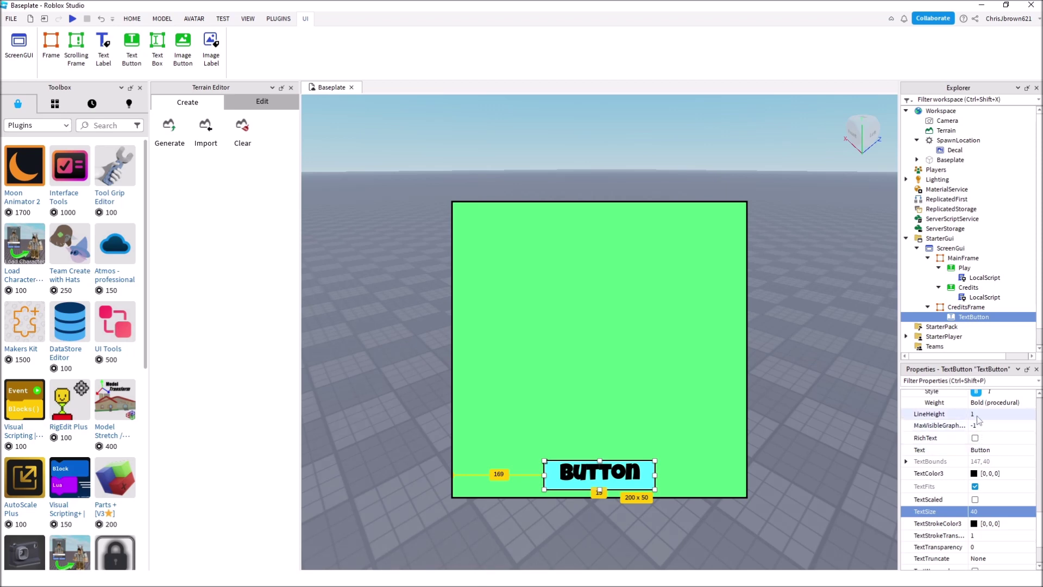
pyautogui.scroll(10, 984, 460)
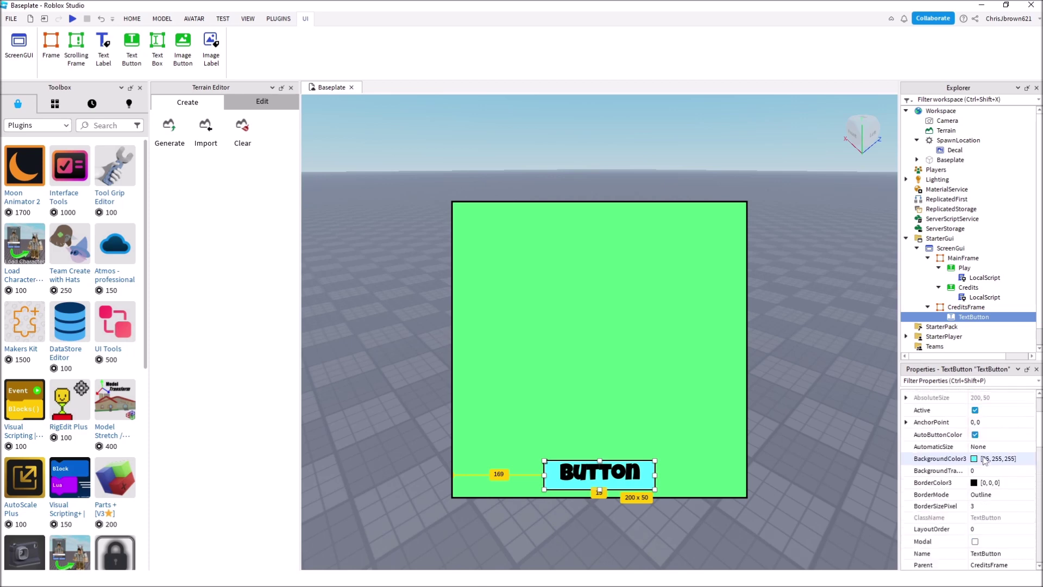
pyautogui.scroll(-3, 984, 460)
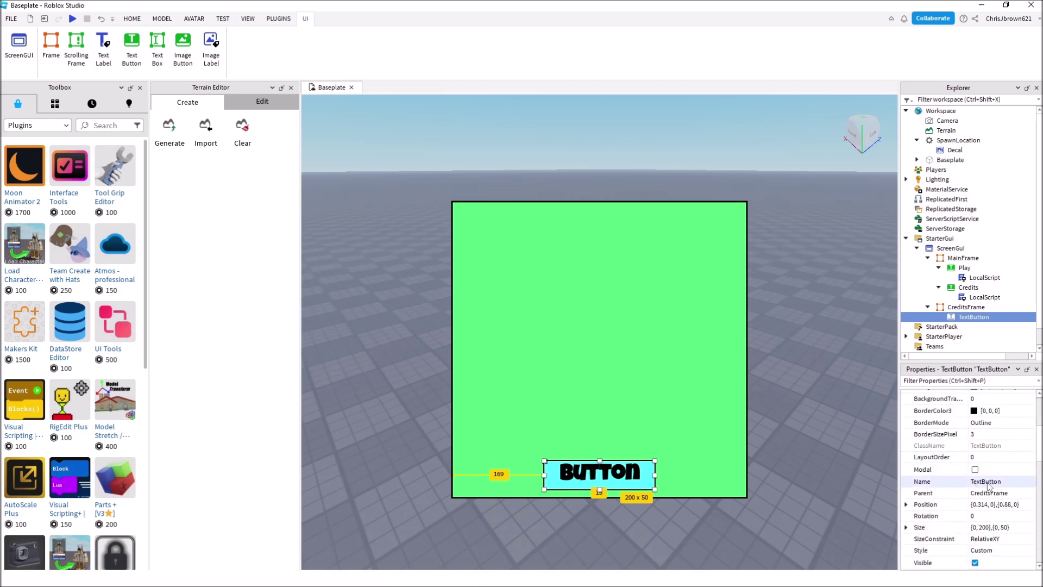
pyautogui.click(986, 482)
pyautogui.write('CreditsClose')
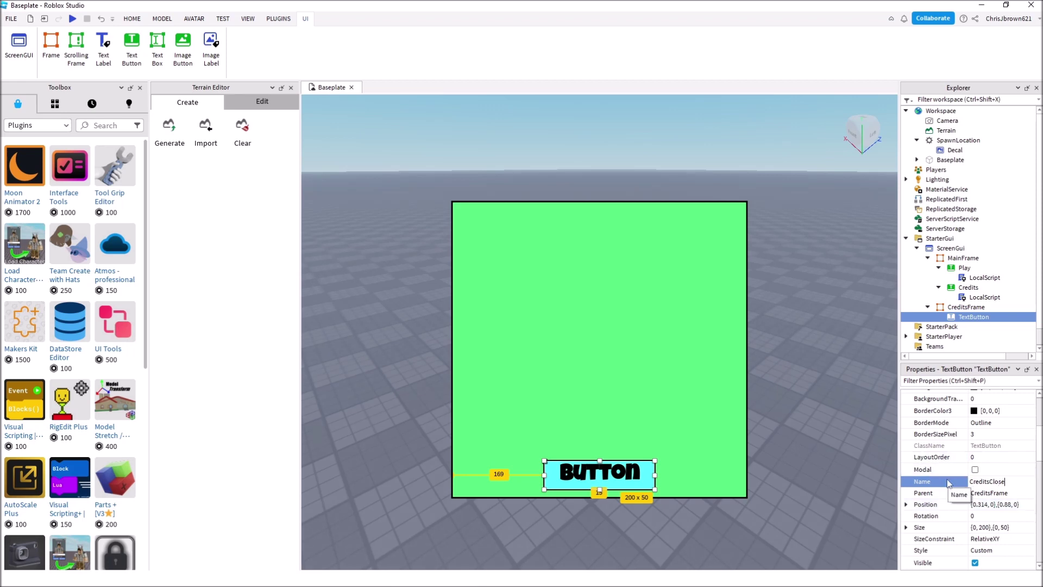
pyautogui.press('Return')
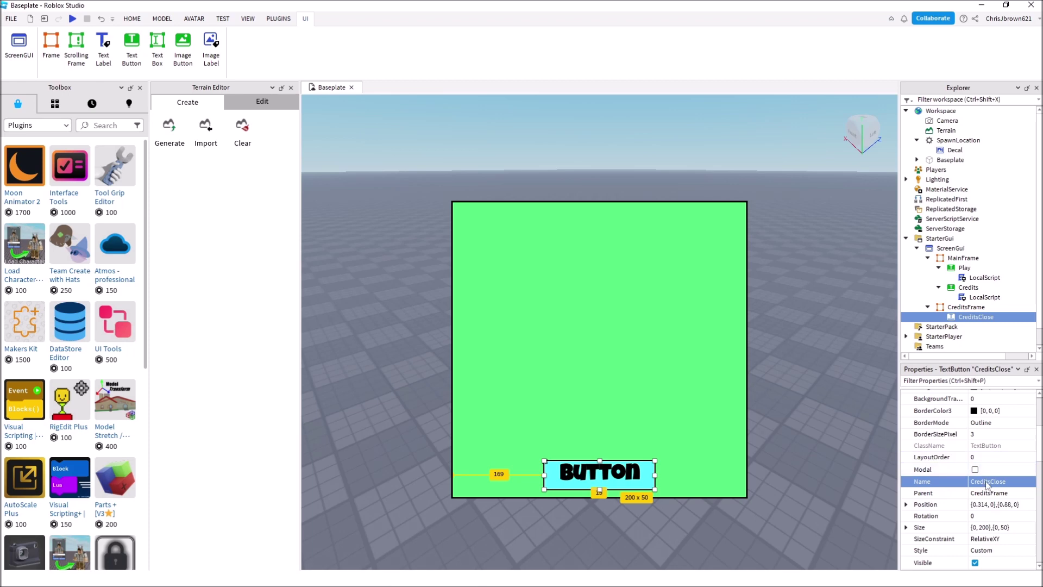
# Change the CreditsClose button's displayed text to "Close"
pyautogui.scroll(-3, 992, 474)
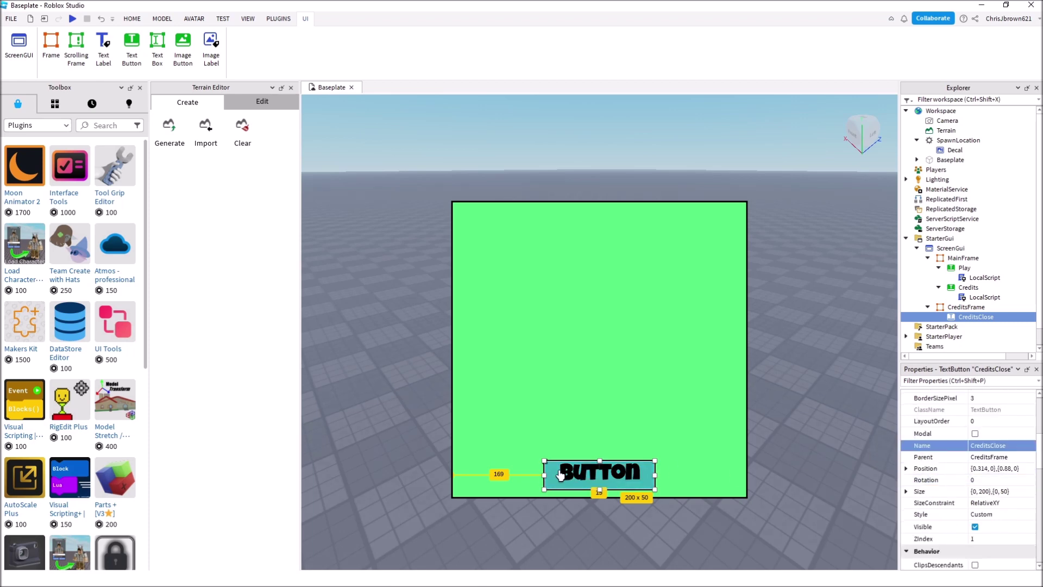
pyautogui.scroll(-10, 987, 481)
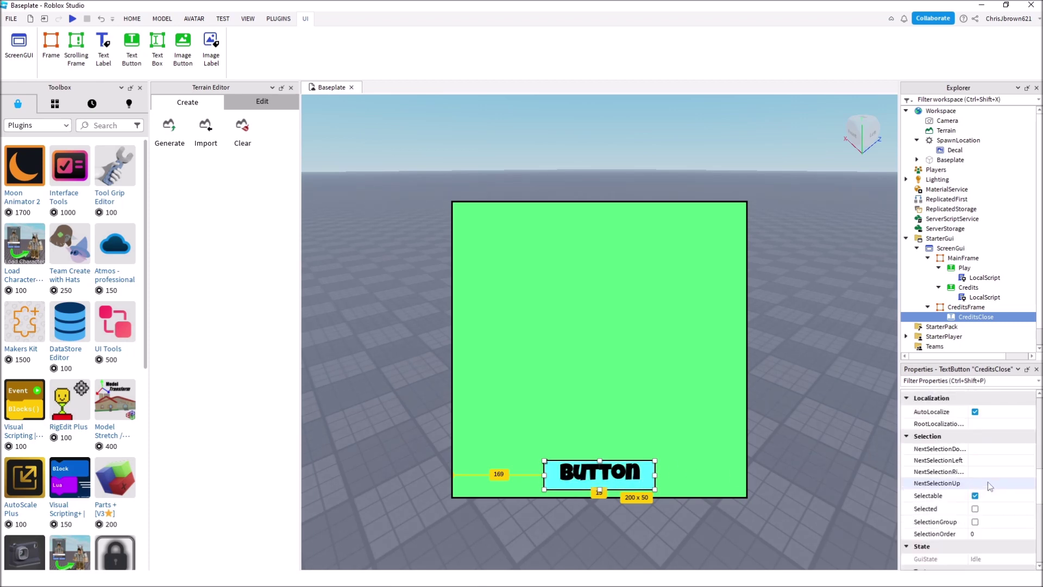
pyautogui.scroll(-10, 987, 481)
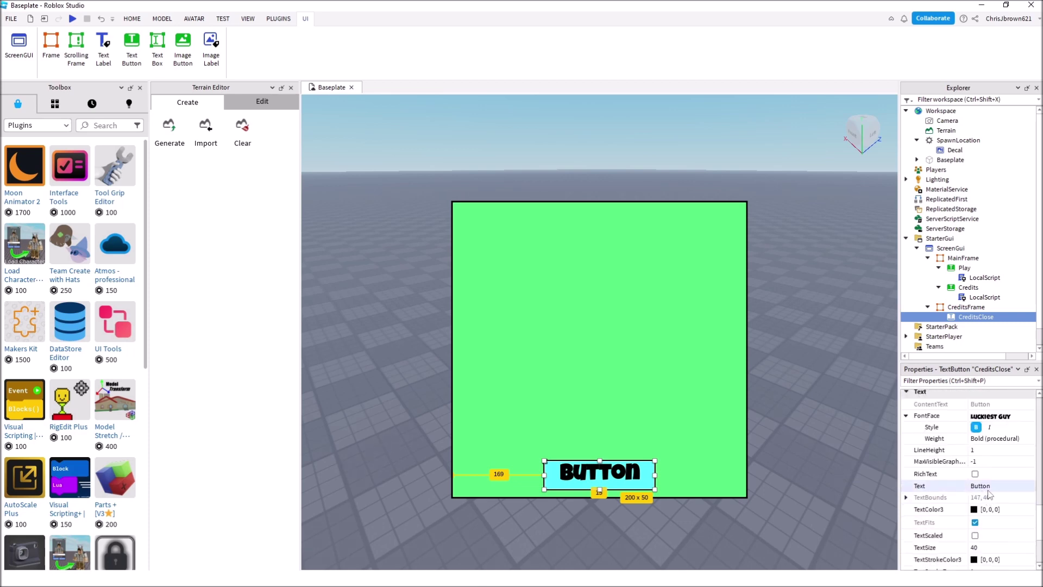
pyautogui.click(987, 490)
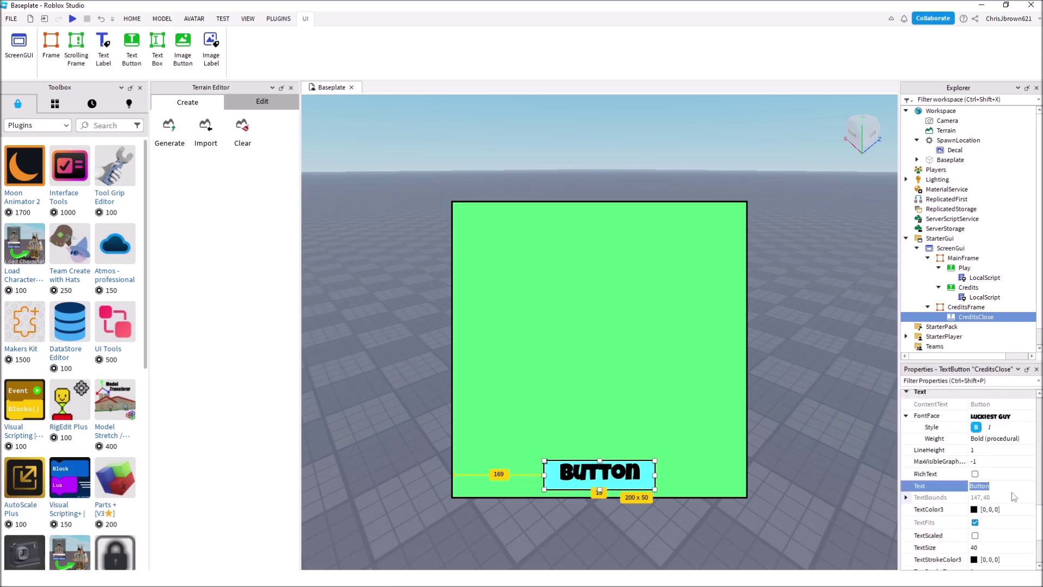
pyautogui.write('Close')
pyautogui.press('Return')
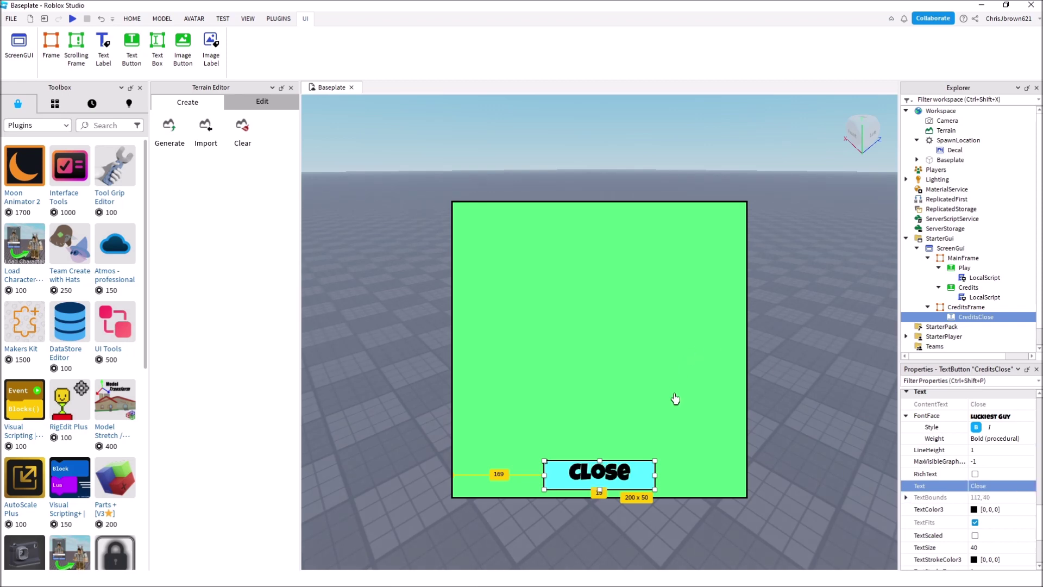
# Narrow the CreditsClose button from both sides to about 175 x 50 pixels, keeping it roughly centered in CreditsFrame
pyautogui.moveTo(654, 474); pyautogui.dragTo(650, 474)
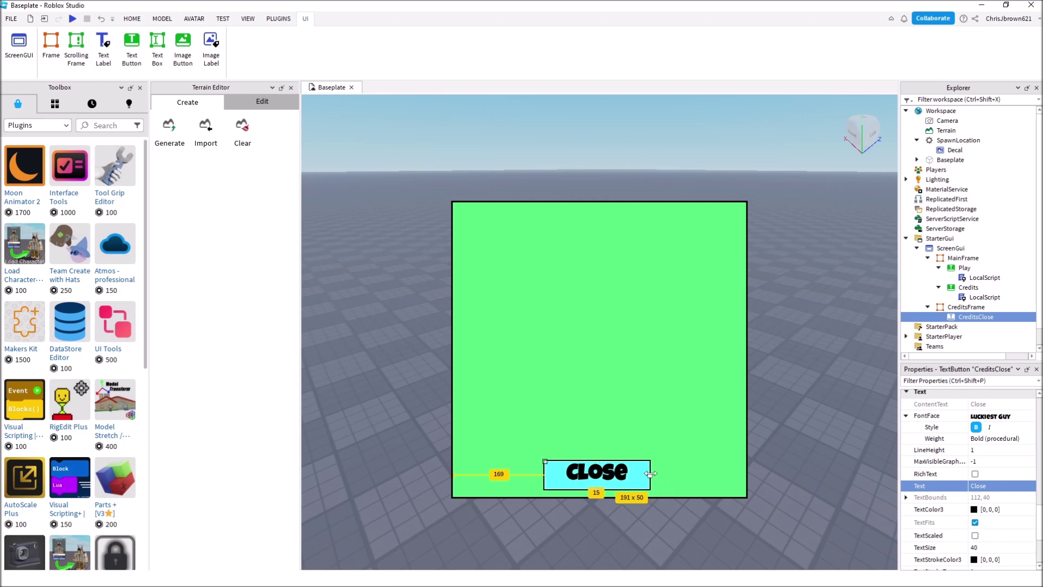
pyautogui.moveTo(544, 474); pyautogui.dragTo(551, 475)
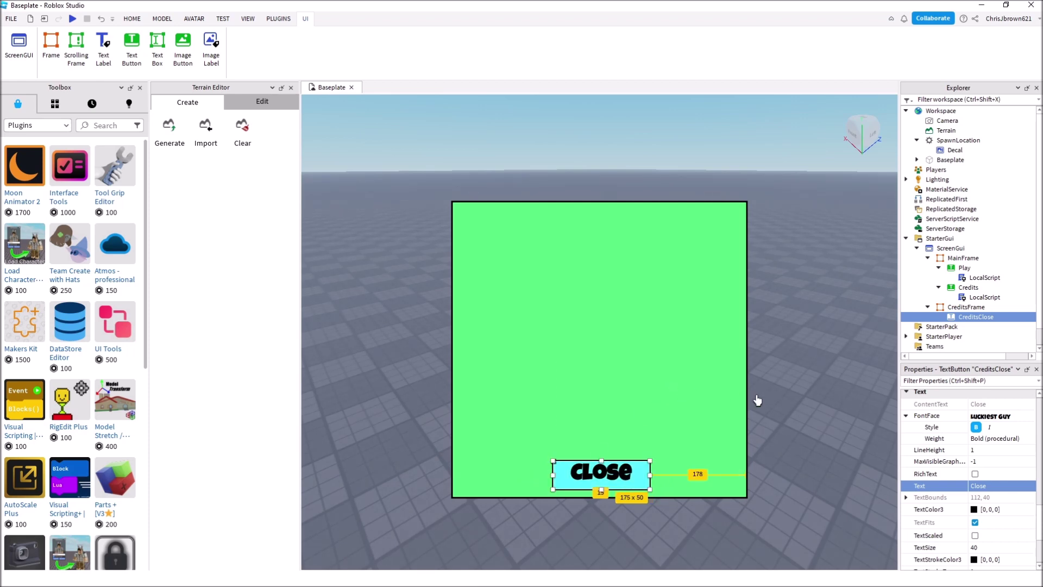
pyautogui.click(788, 380)
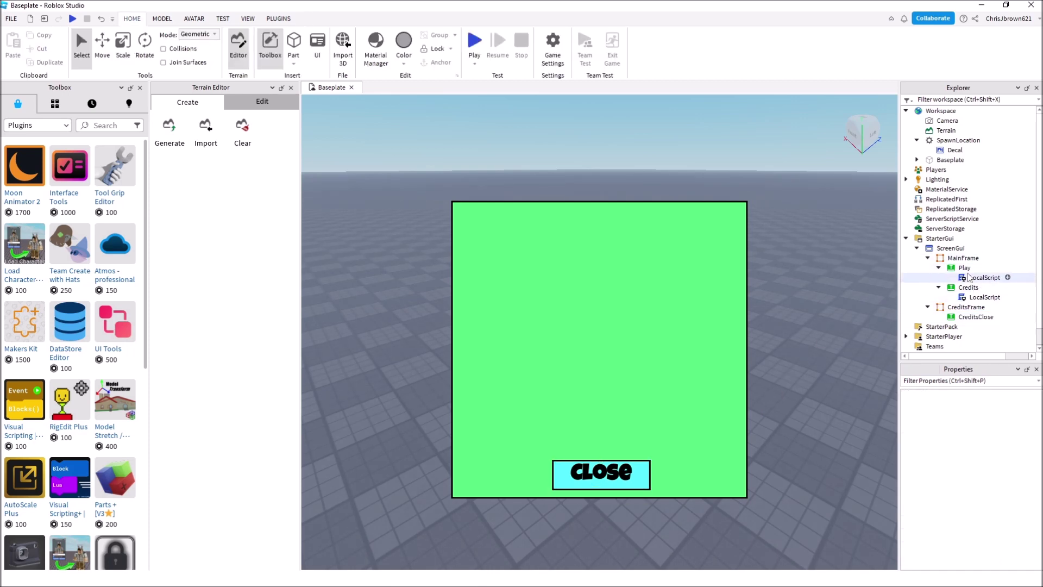
# Add a LocalScript inside CreditsClose, delete its default print line and close the script
pyautogui.click(961, 307)
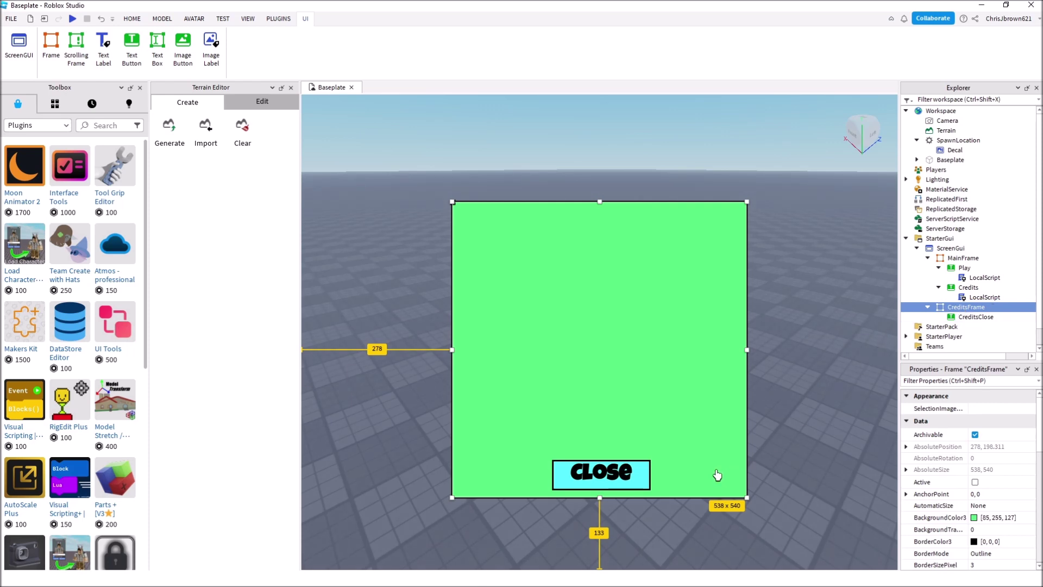
pyautogui.click(970, 317)
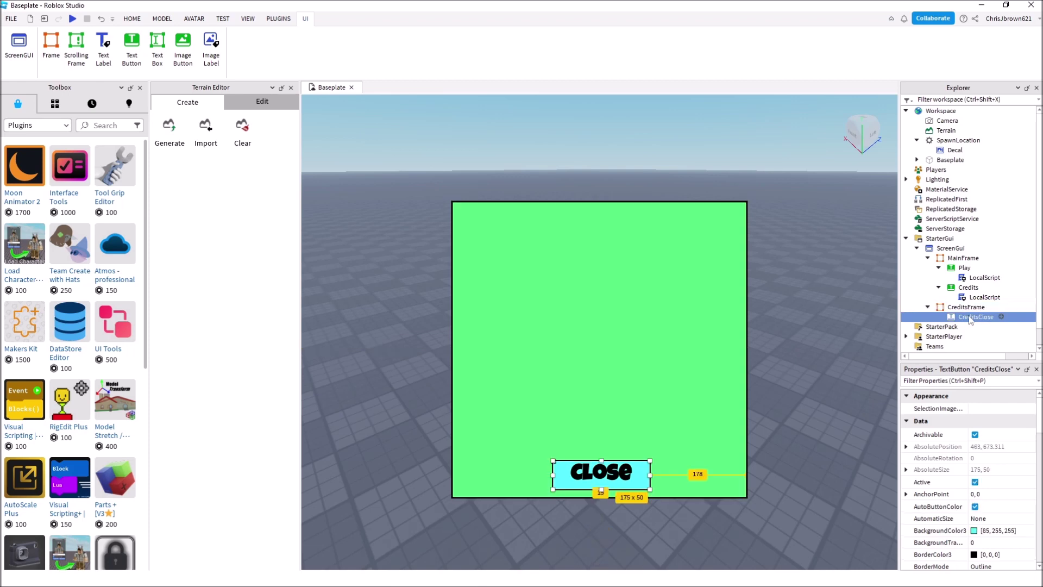
pyautogui.click(1002, 317)
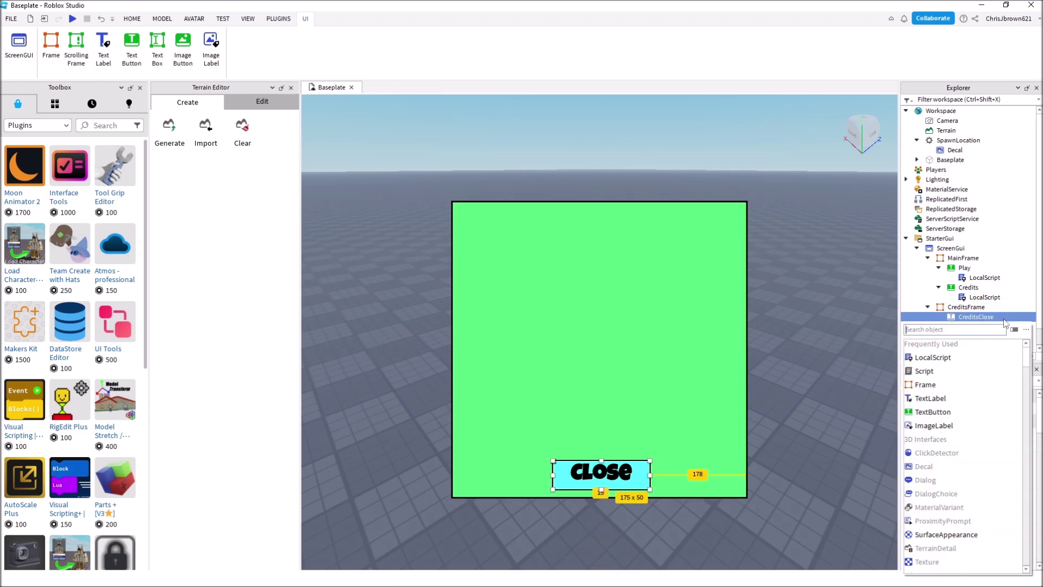
pyautogui.click(938, 357)
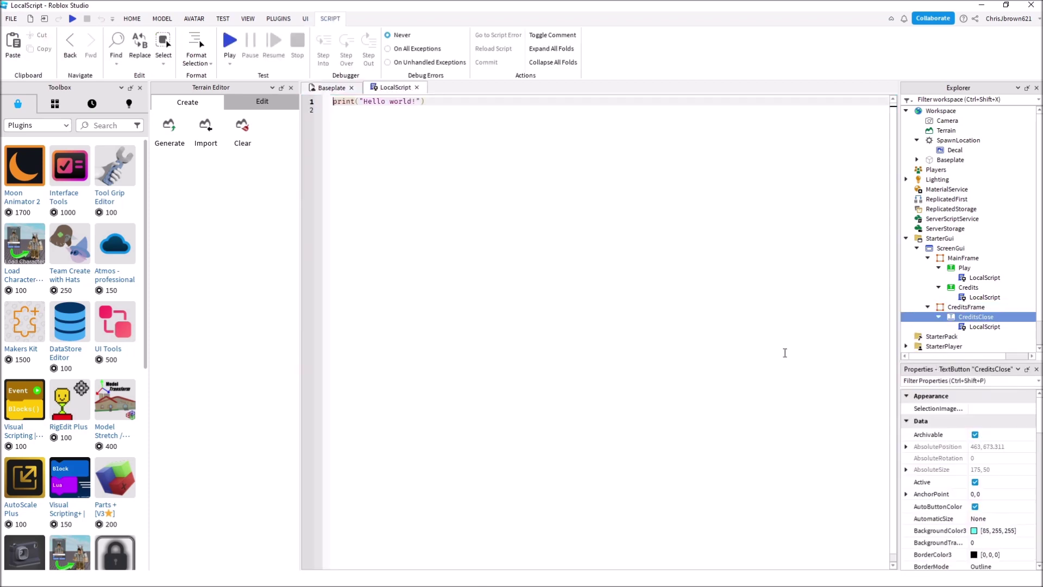
pyautogui.moveTo(332, 101); pyautogui.dragTo(497, 110)
pyautogui.press('BackSpace')
pyautogui.click(416, 87)
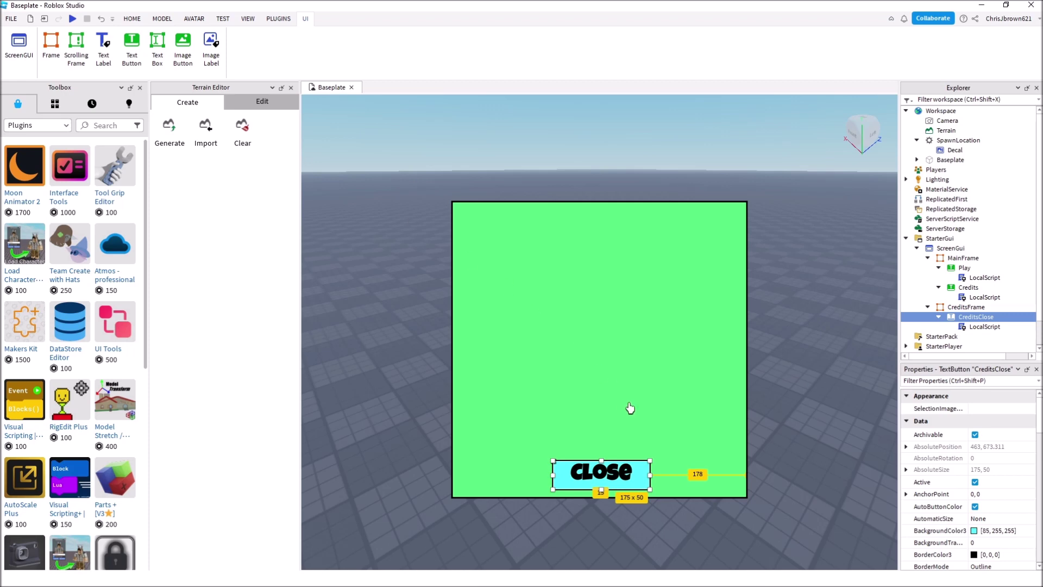
# Review the Play button, its LocalScript and the CreditsClose button's appearance and text properties
pyautogui.click(757, 380)
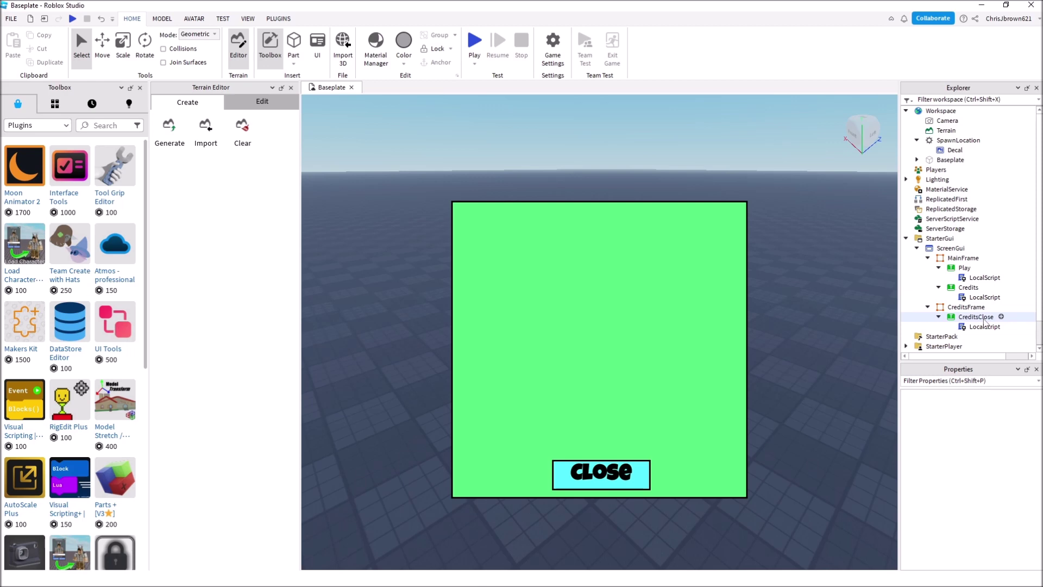
pyautogui.click(974, 278)
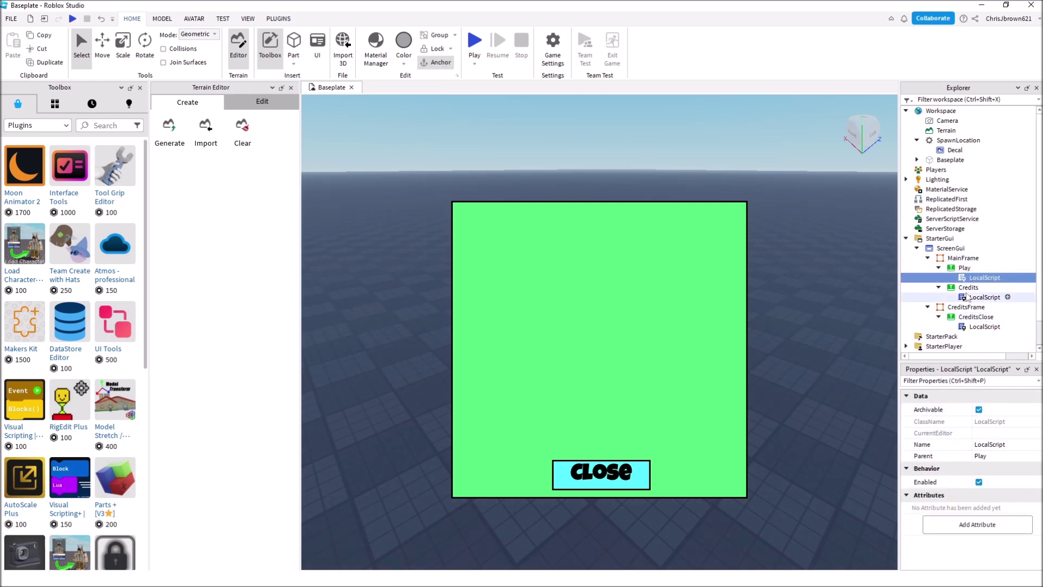
pyautogui.click(962, 268)
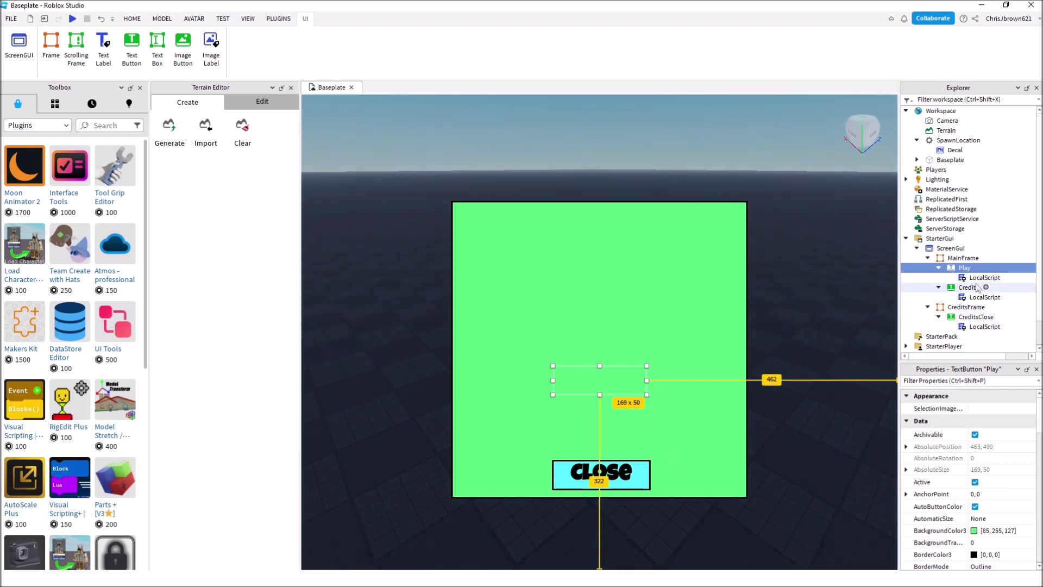
pyautogui.click(976, 316)
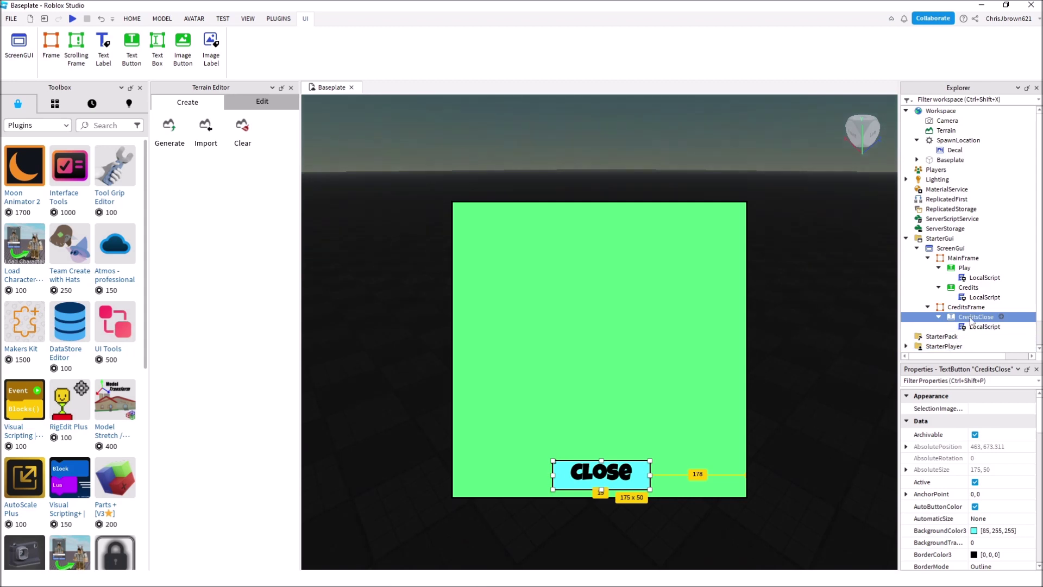
pyautogui.scroll(-4, 986, 414)
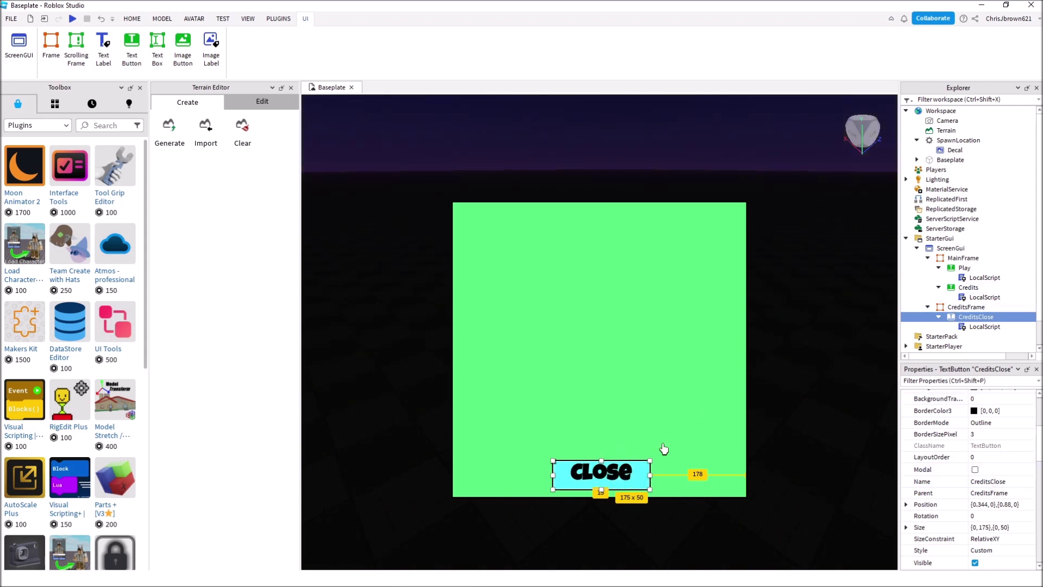
pyautogui.scroll(-10, 1009, 464)
pyautogui.scroll(2, 1009, 464)
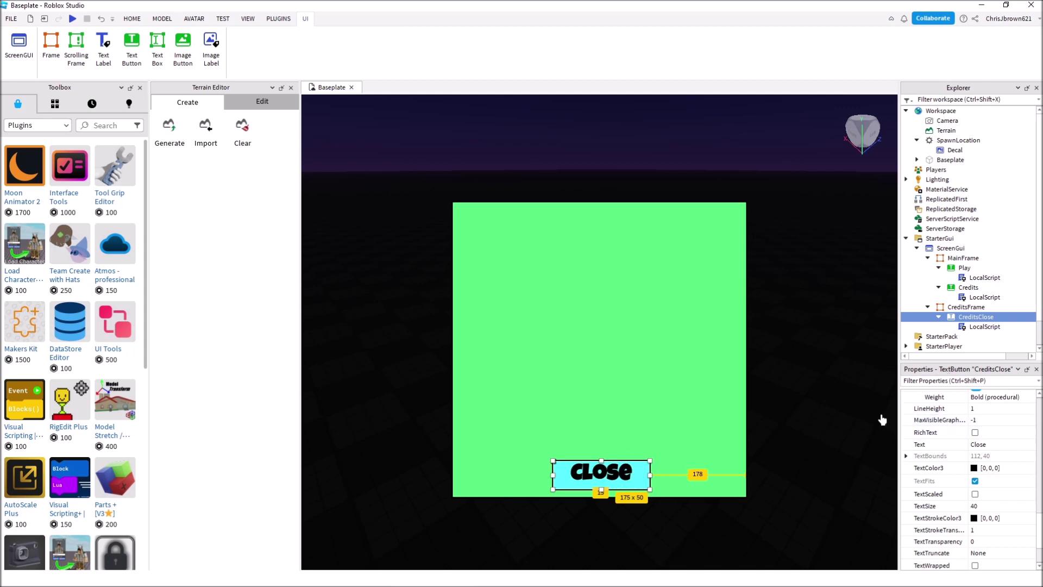
pyautogui.scroll(5, 977, 478)
pyautogui.scroll(5, 999, 467)
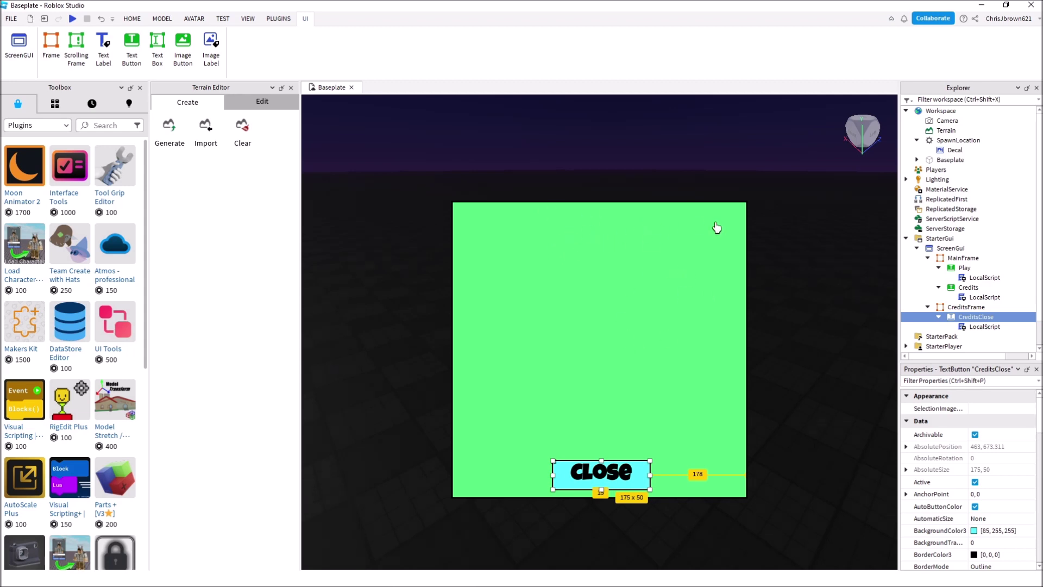
# Add a TextLabel to CreditsFrame and size it to about 276 x 70 pixels, roughly centered near the frame's upper edge
pyautogui.click(967, 307)
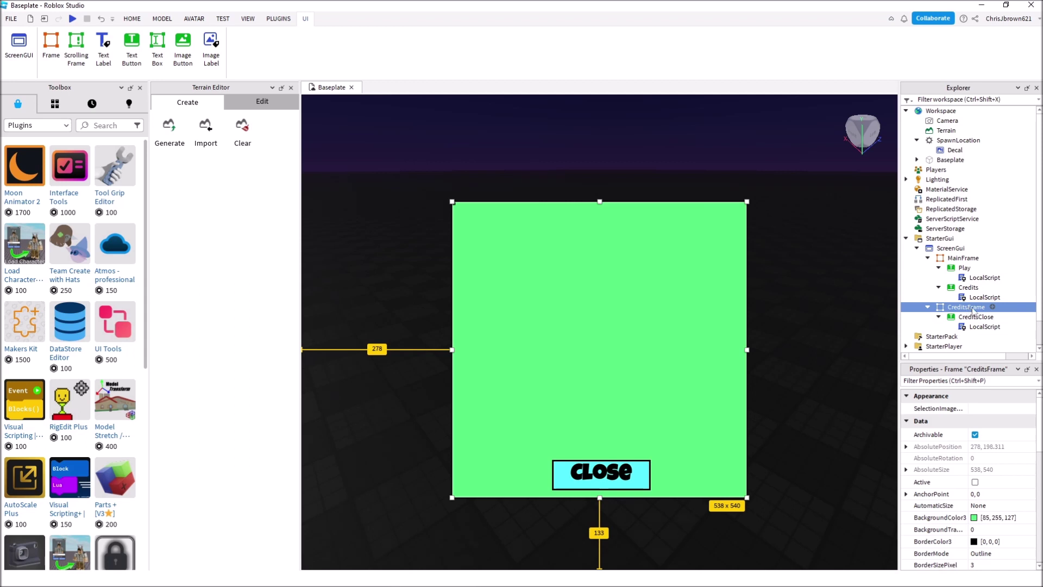
pyautogui.click(992, 307)
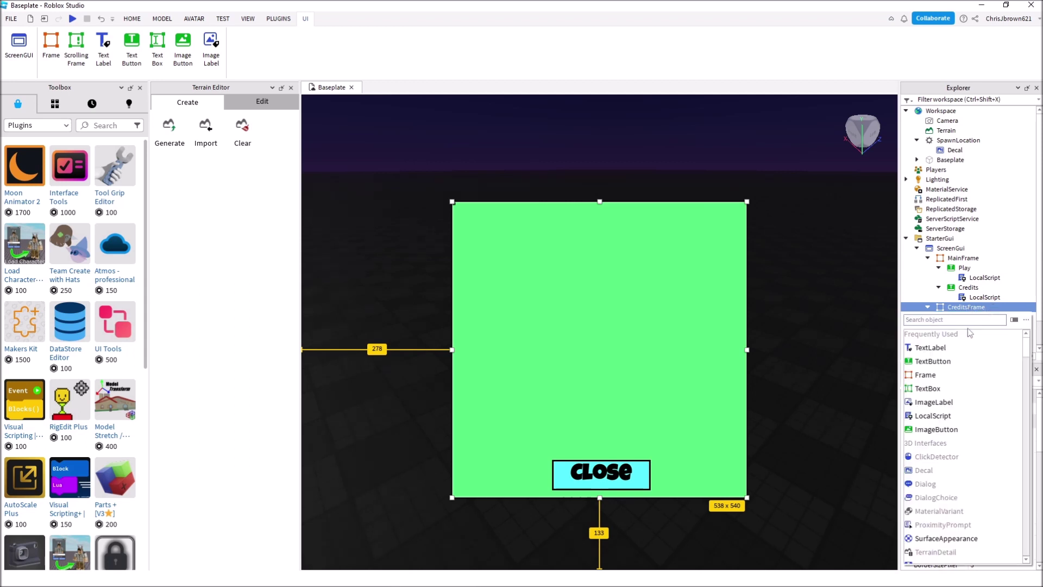
pyautogui.click(930, 348)
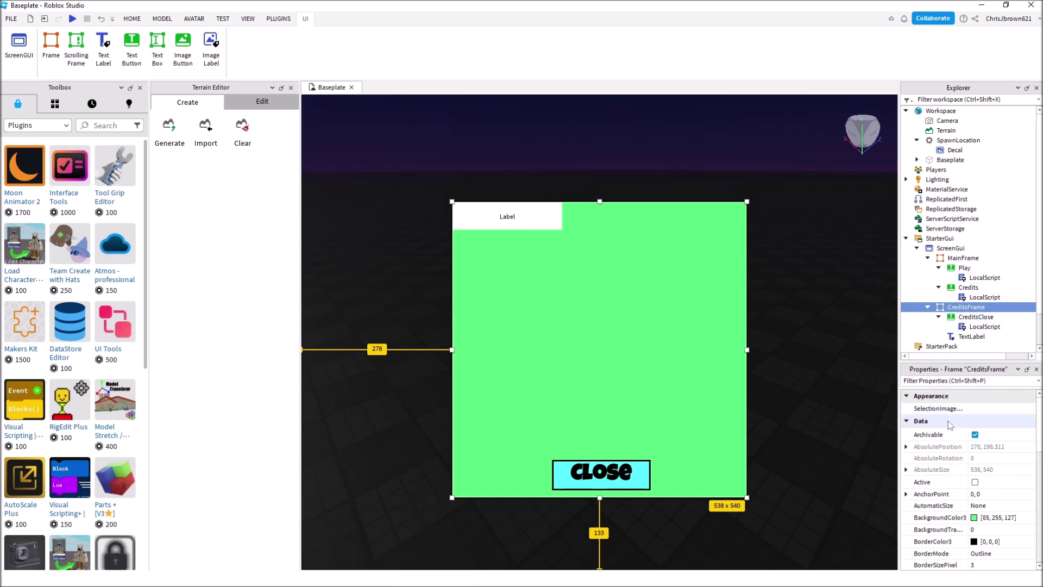
pyautogui.click(971, 336)
pyautogui.moveTo(534, 220); pyautogui.dragTo(679, 224)
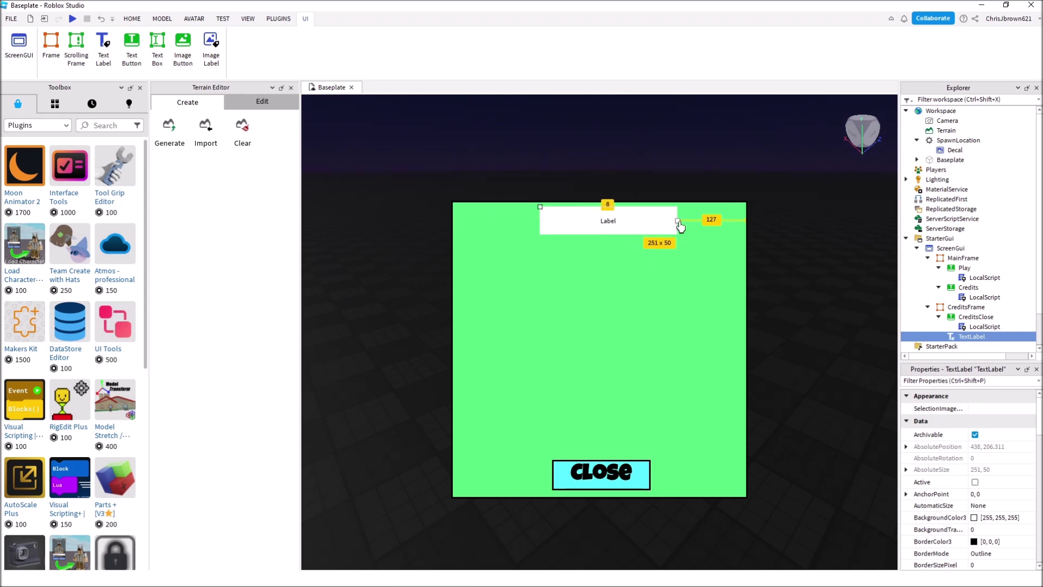
pyautogui.moveTo(540, 221); pyautogui.dragTo(525, 220)
pyautogui.moveTo(602, 237); pyautogui.dragTo(601, 248)
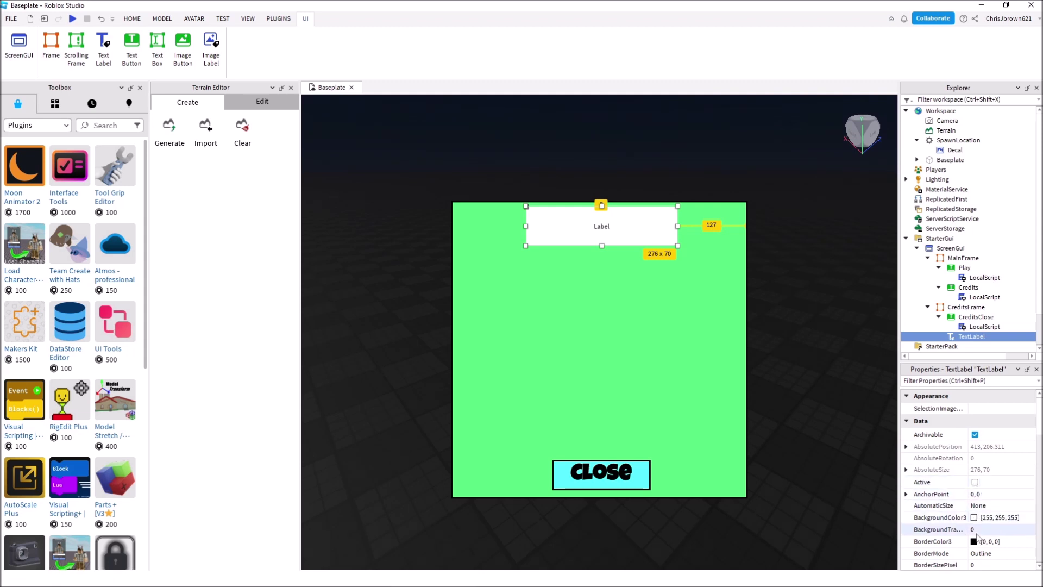
# Set the new TextLabel's background transparency to 1
pyautogui.scroll(-1, 974, 533)
pyautogui.click(978, 494)
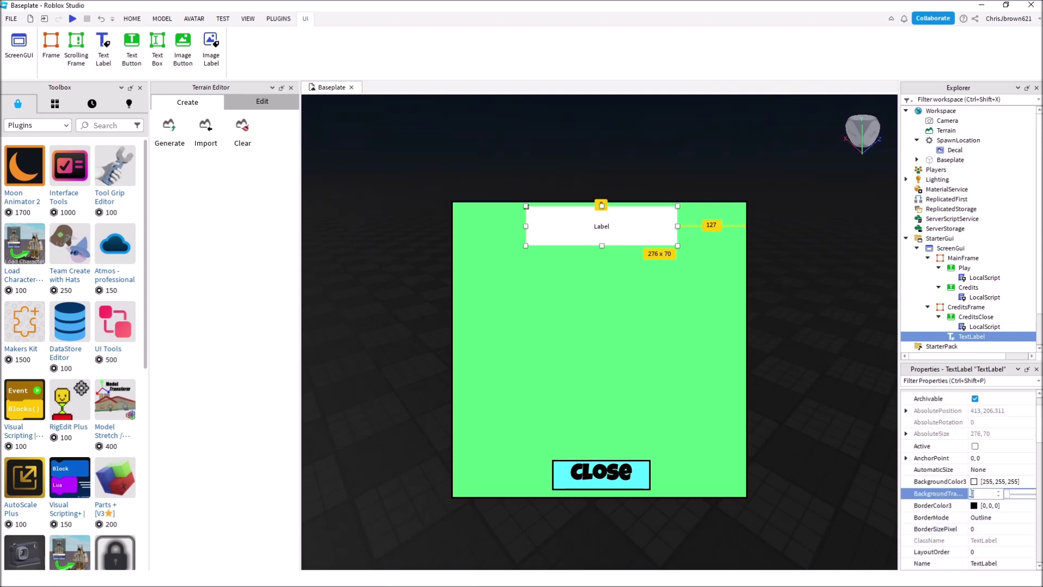
pyautogui.write('1')
pyautogui.press('Return')
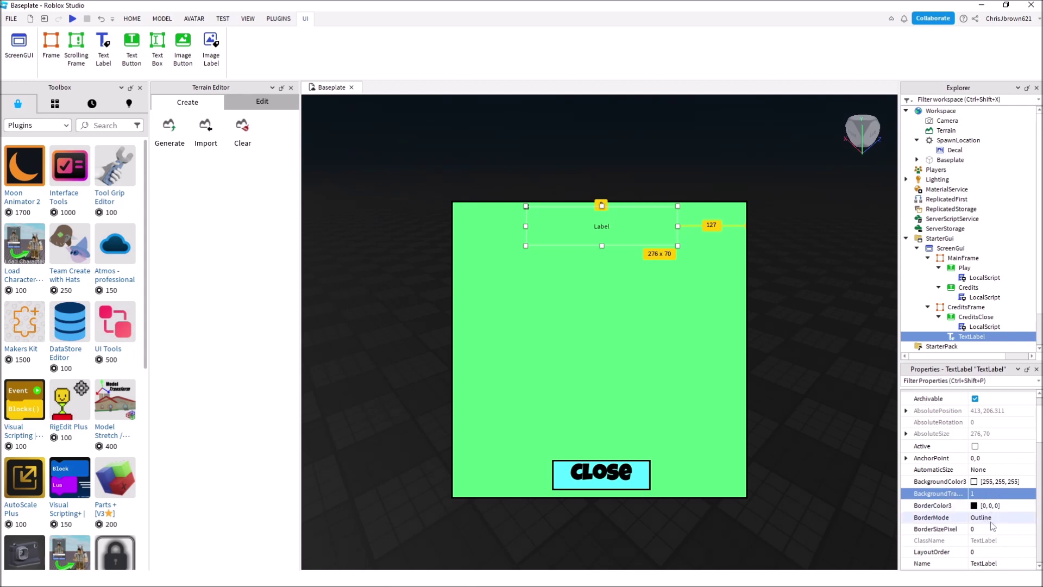
# Rename the TextLabel inside CreditsFrame to Title
pyautogui.scroll(-2, 991, 522)
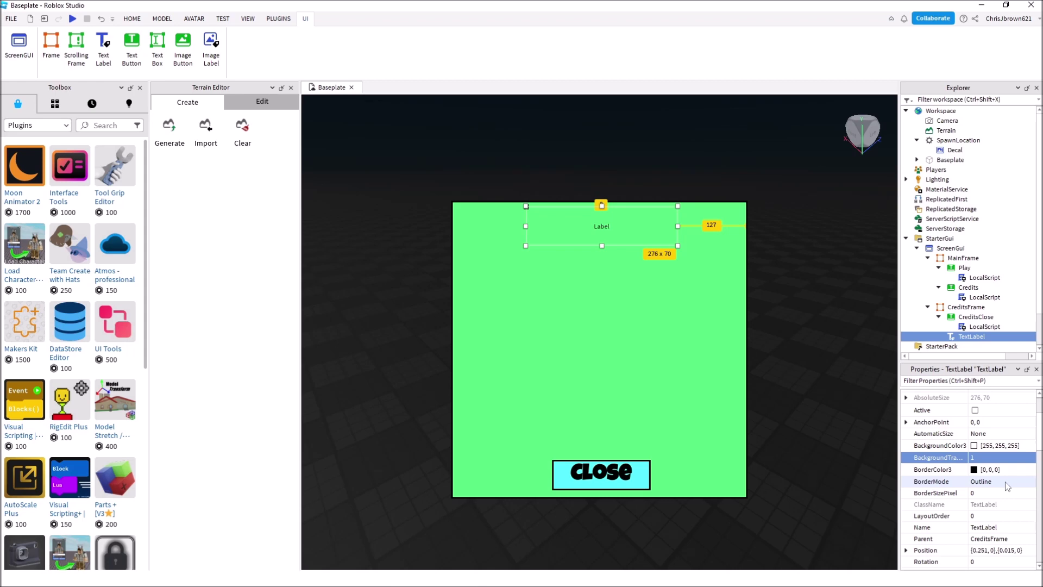
pyautogui.scroll(-3, 1005, 481)
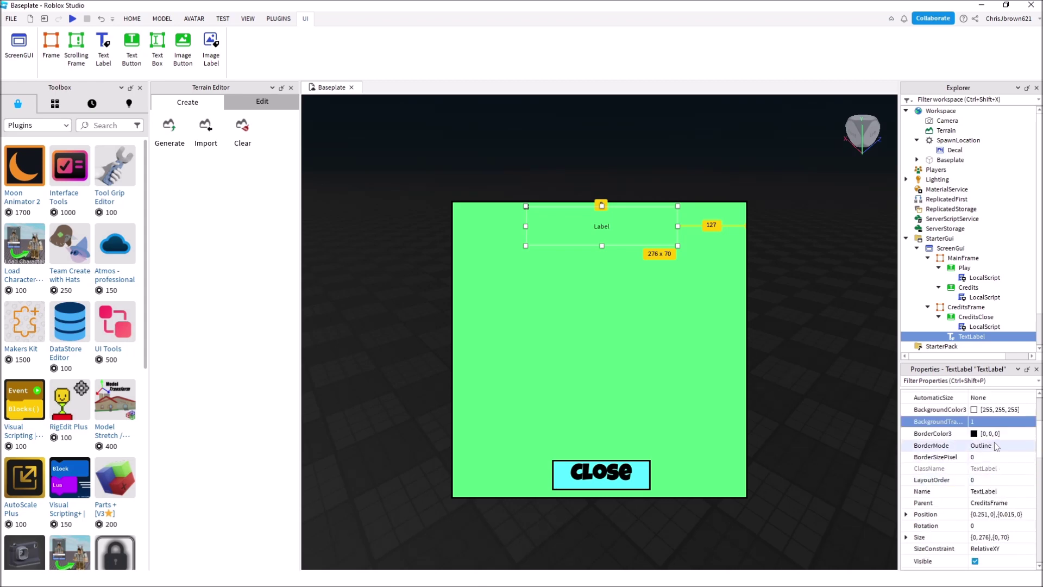
pyautogui.click(999, 491)
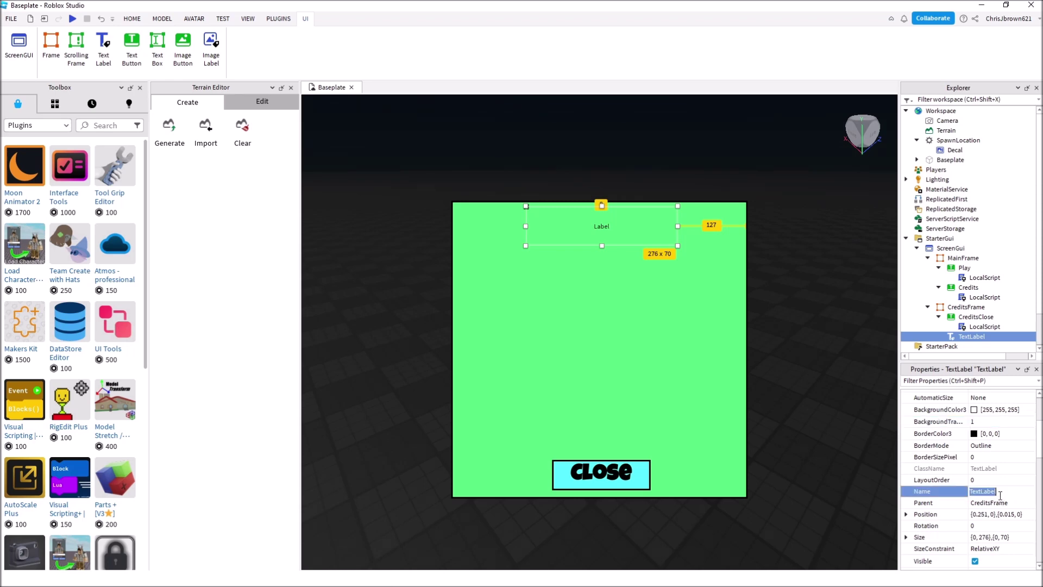
pyautogui.write('Title')
pyautogui.press('Return')
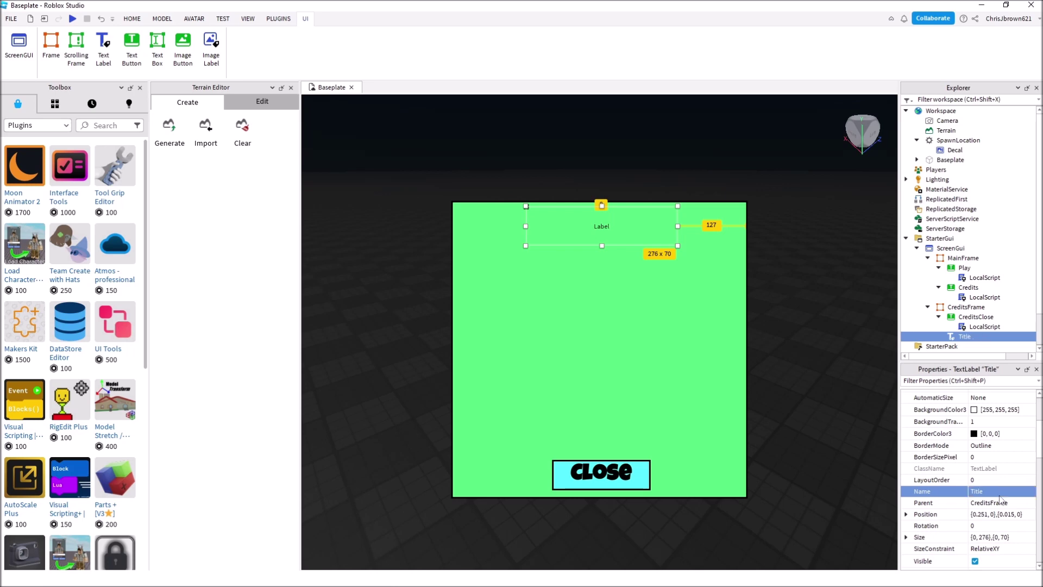
# Make the Title label's text bold and change its font to Luckiest Guy
pyautogui.scroll(-5, 998, 499)
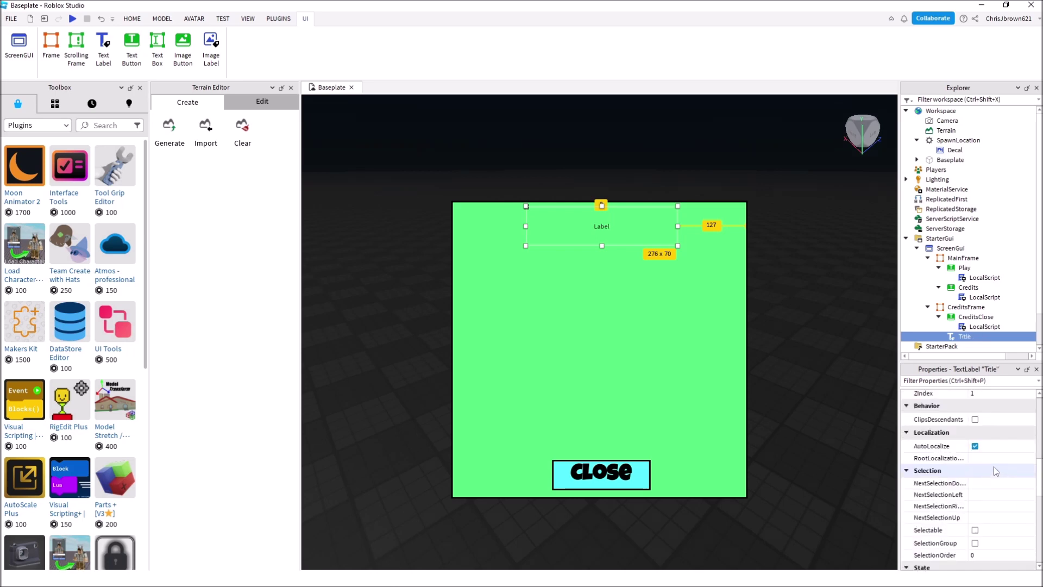
pyautogui.scroll(-4, 993, 466)
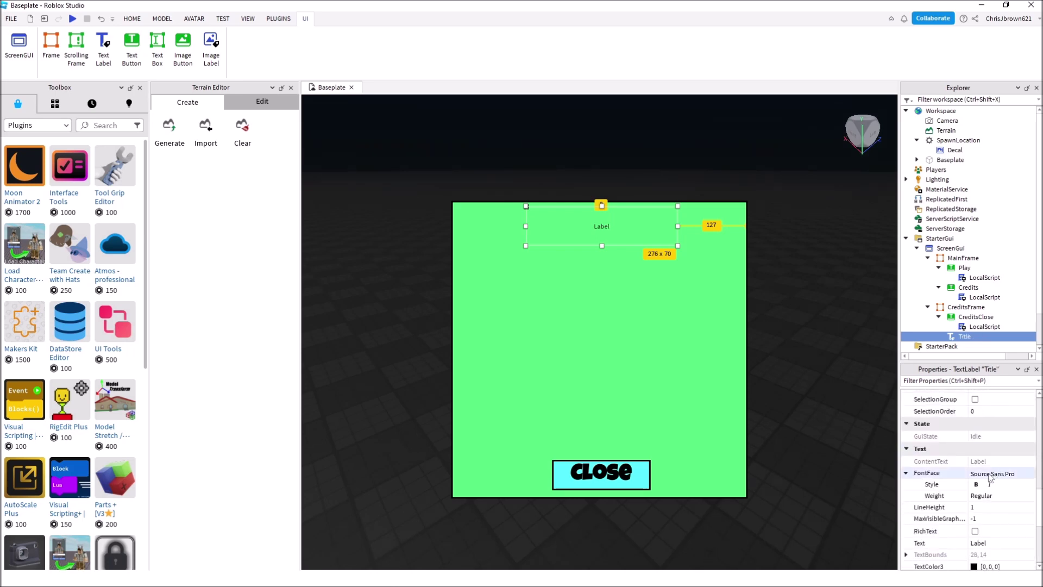
pyautogui.click(975, 484)
pyautogui.click(986, 473)
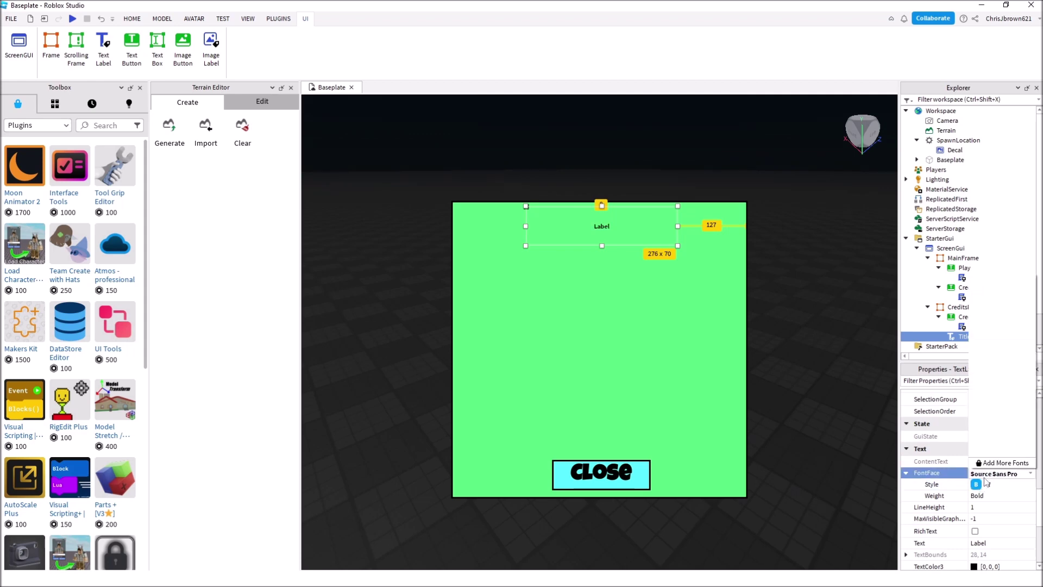
pyautogui.click(998, 441)
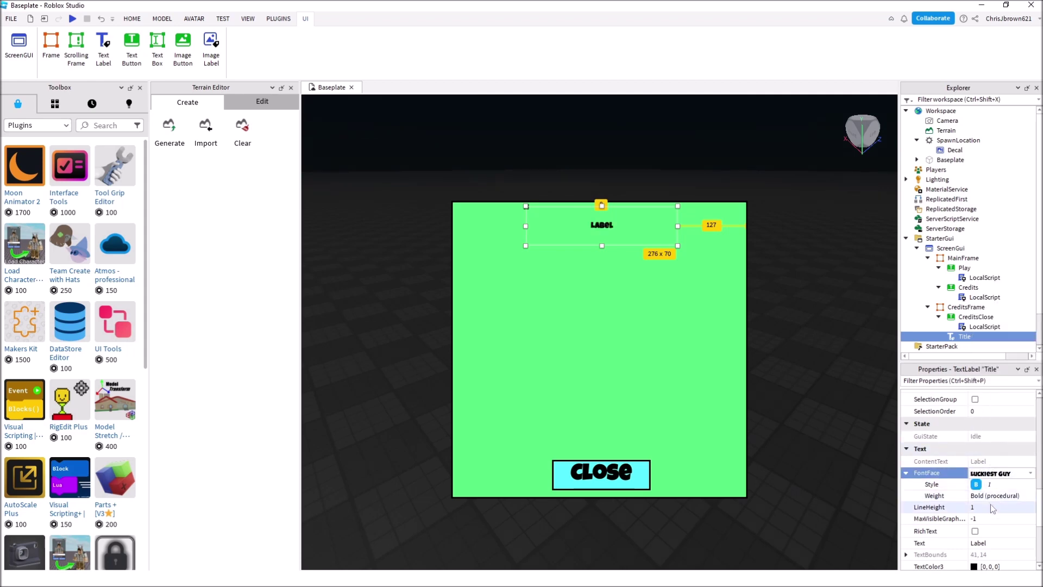
# Change the Title label's displayed text to "Credits"
pyautogui.scroll(-1, 991, 508)
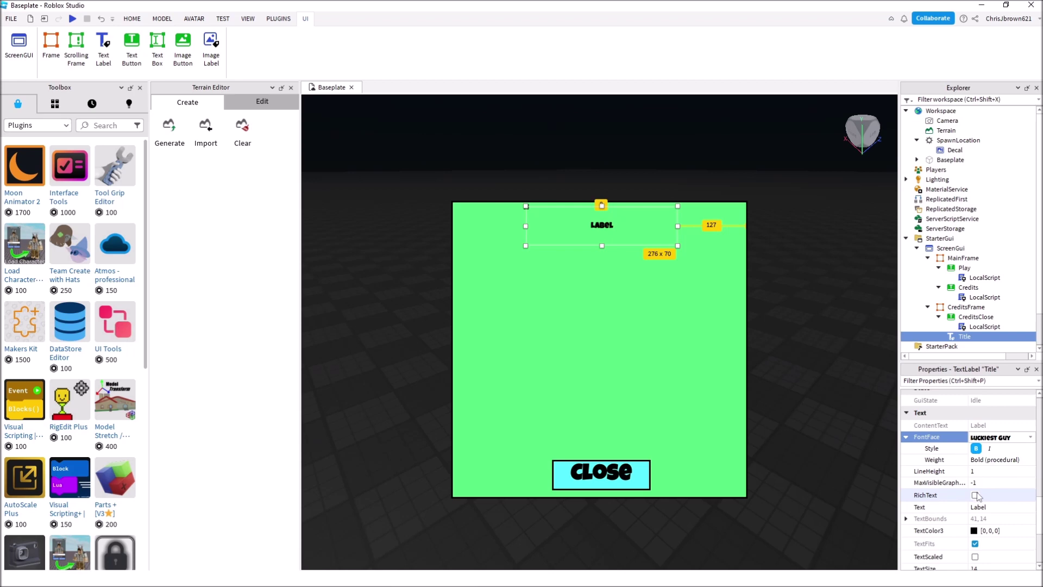
pyautogui.click(990, 507)
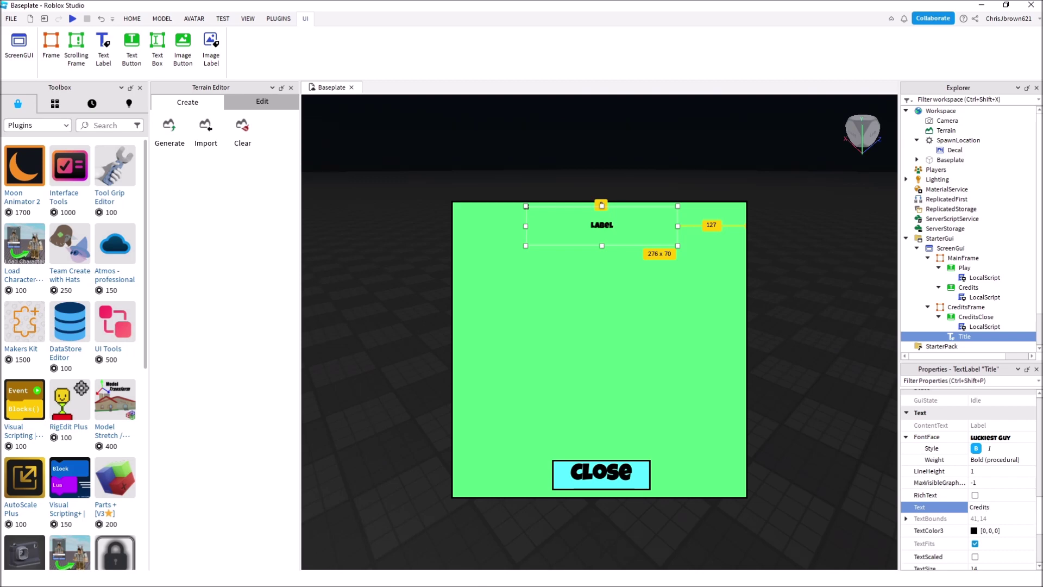
pyautogui.press('Return')
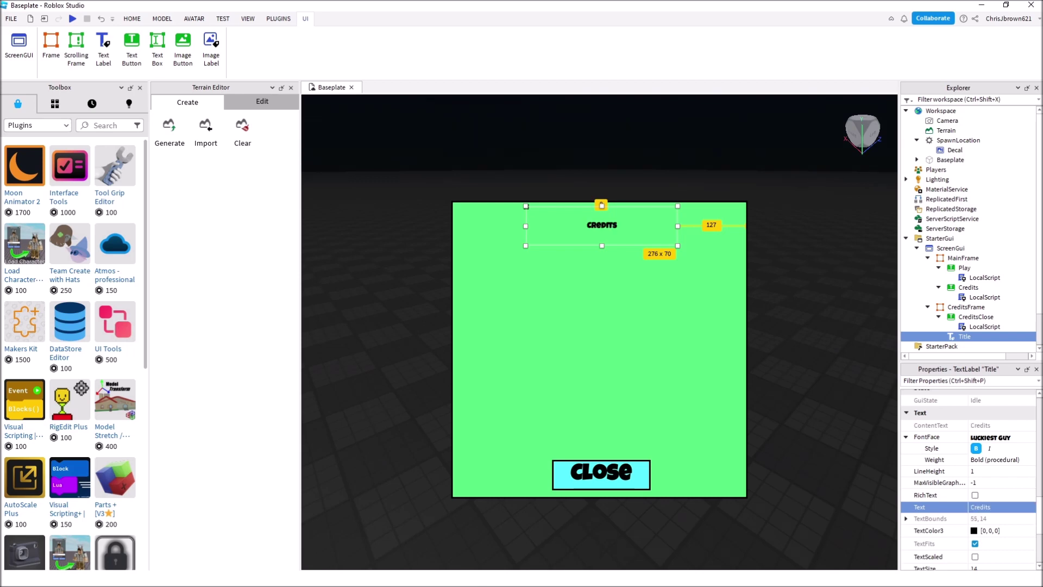
# Set the Title label's text size to 40
pyautogui.scroll(-3, 978, 489)
pyautogui.doubleClick(986, 497)
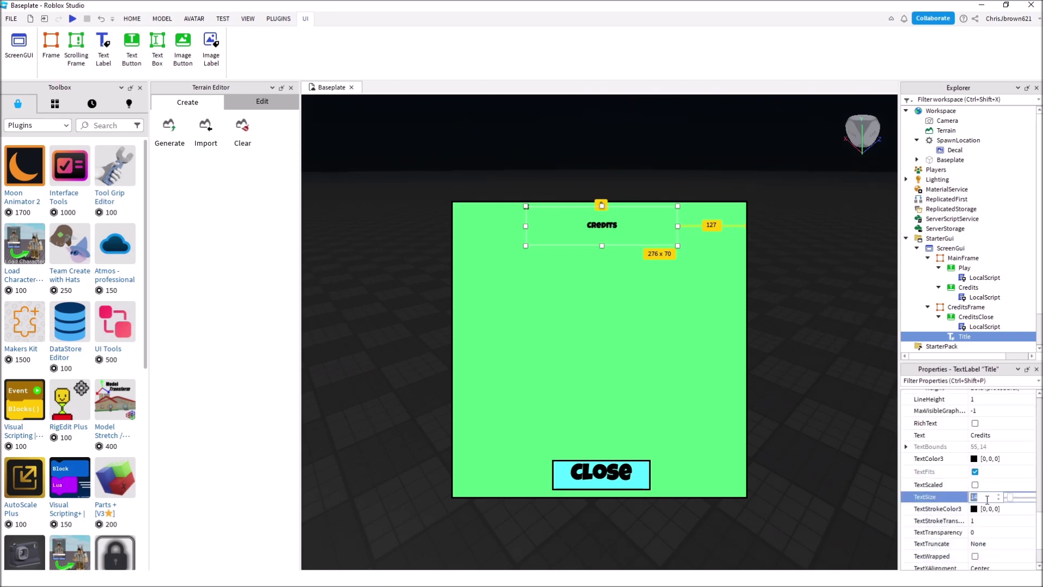
pyautogui.write('40')
pyautogui.press('Return')
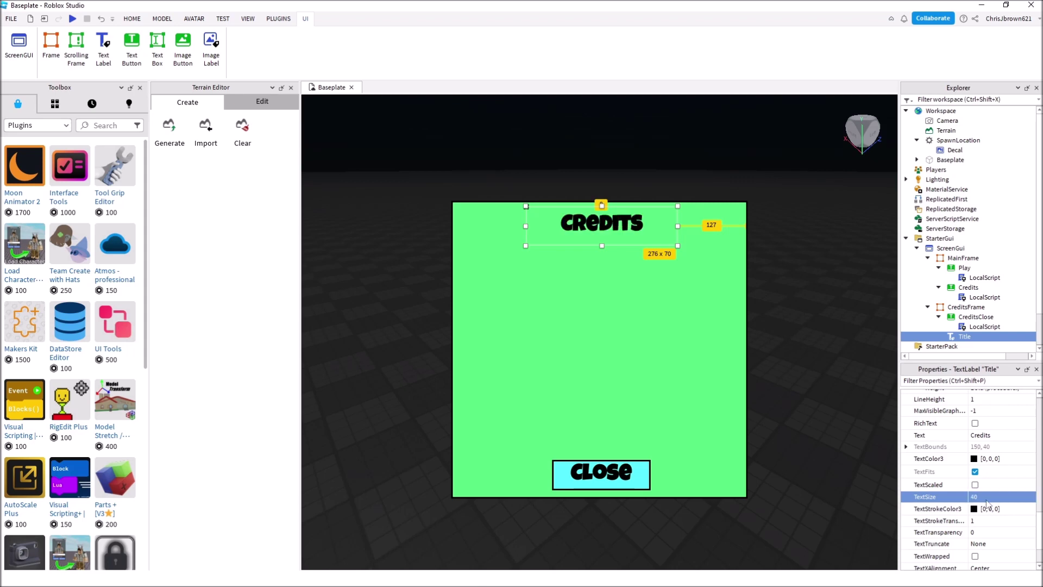
# Increase the Title label's text size to 60
pyautogui.click(982, 498)
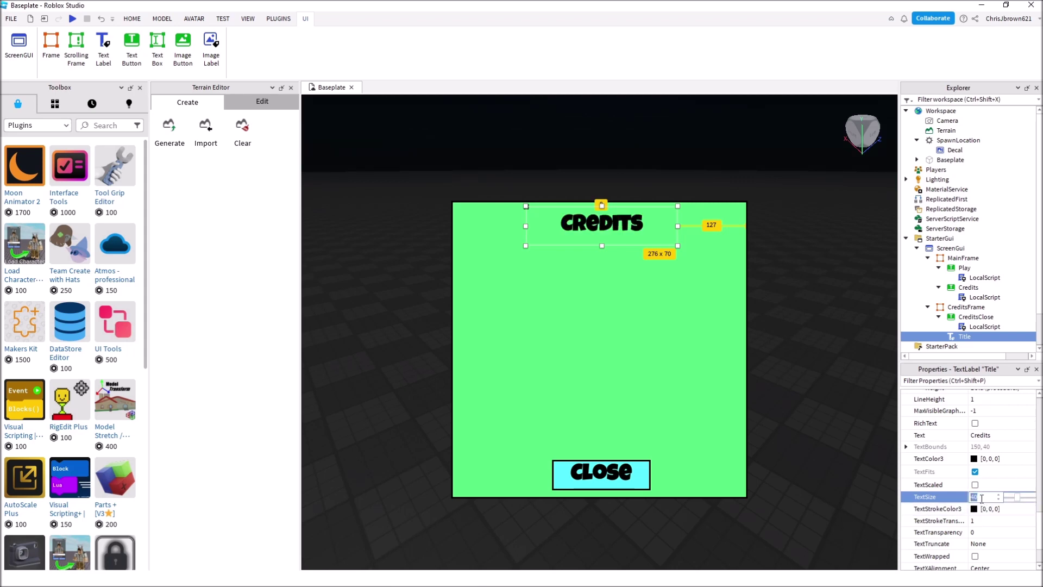
pyautogui.write('60')
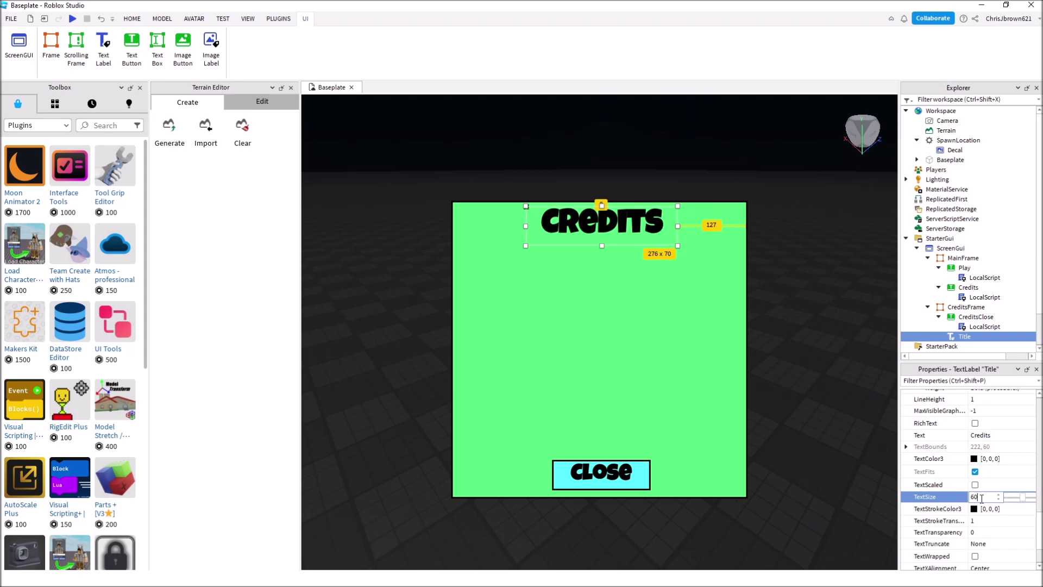
pyautogui.press('Return')
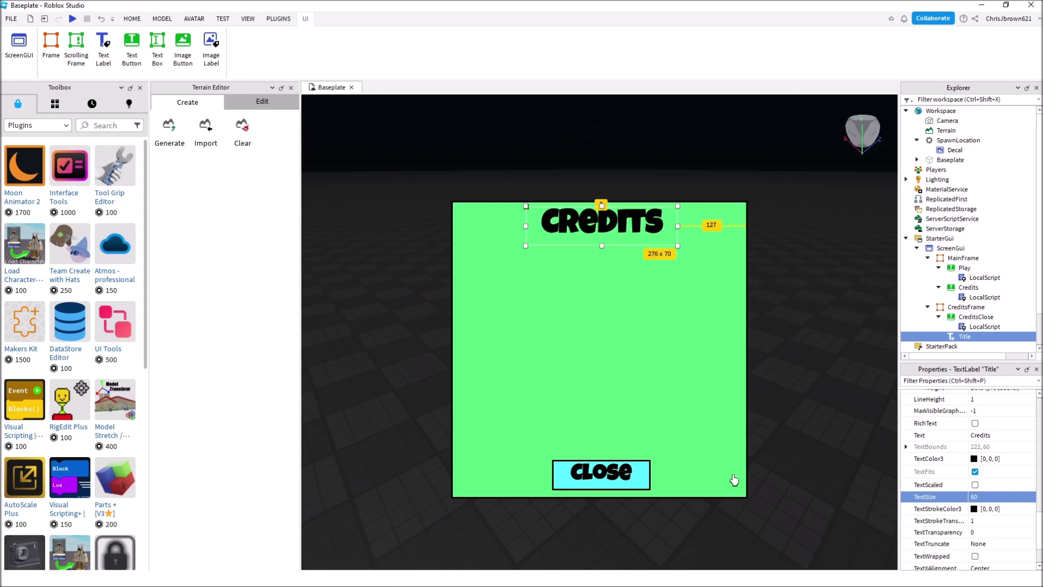
pyautogui.scroll(-1, 993, 483)
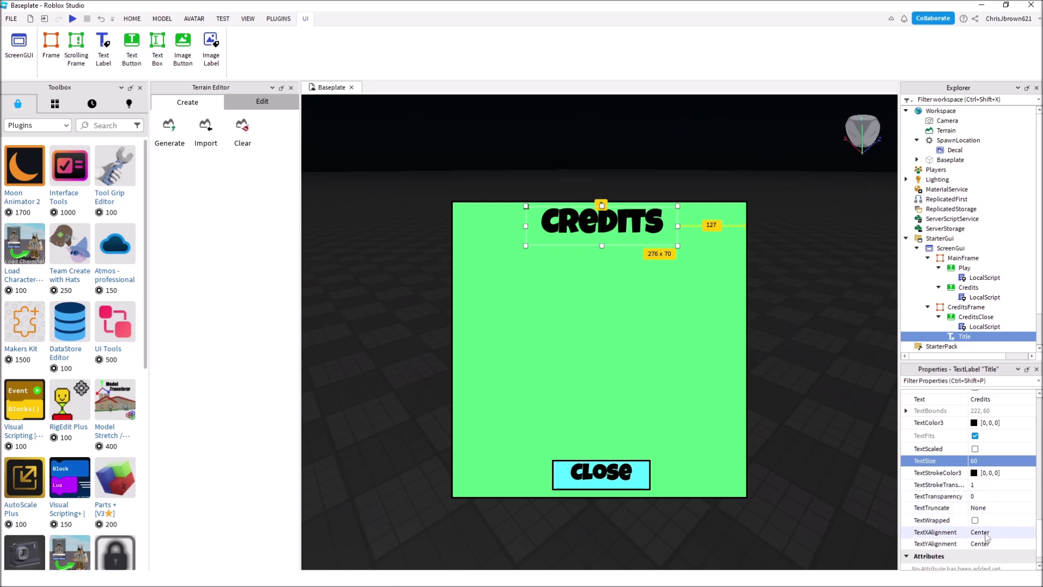
pyautogui.scroll(-1, 986, 537)
pyautogui.scroll(5, 985, 537)
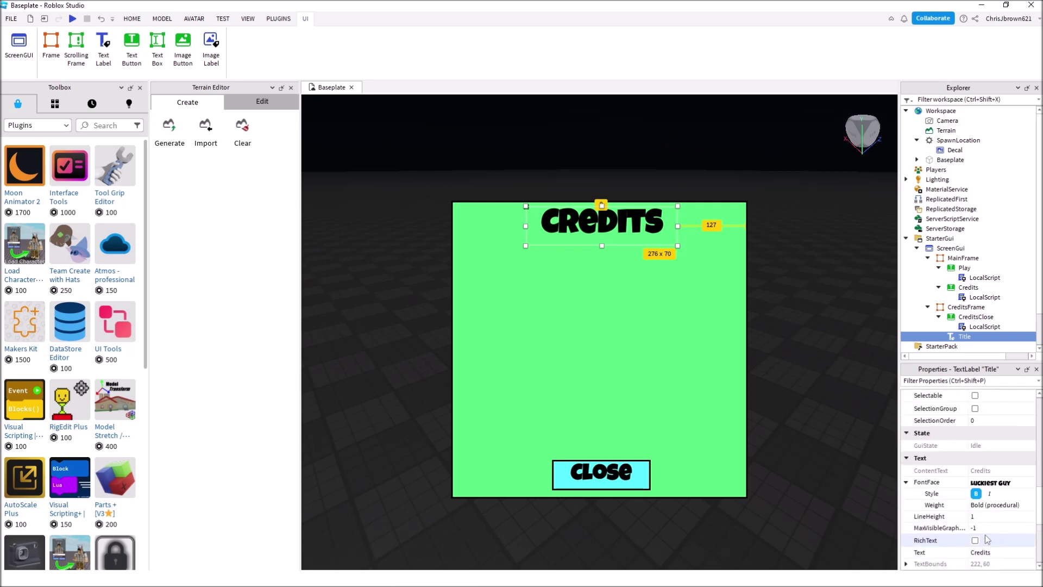
pyautogui.scroll(5, 985, 500)
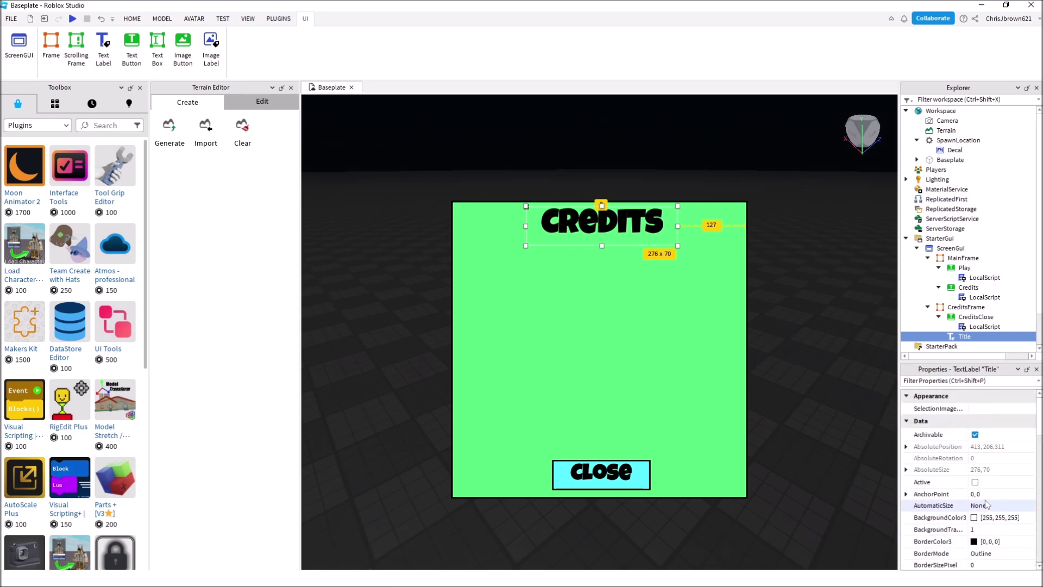
# Add a new text label inside CreditsFrame
pyautogui.click(678, 289)
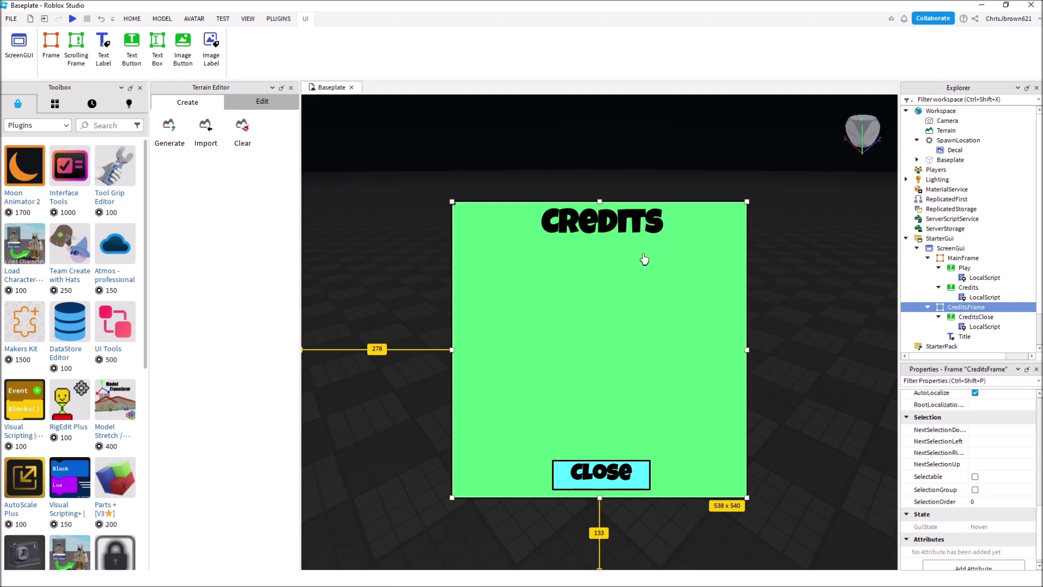
pyautogui.click(978, 298)
pyautogui.click(975, 308)
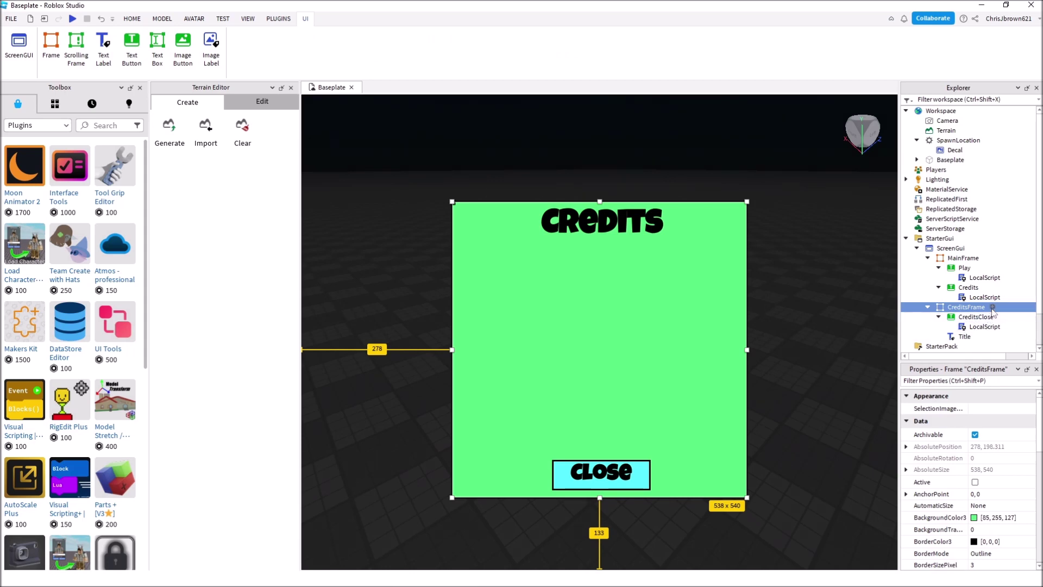
pyautogui.click(992, 307)
pyautogui.click(946, 351)
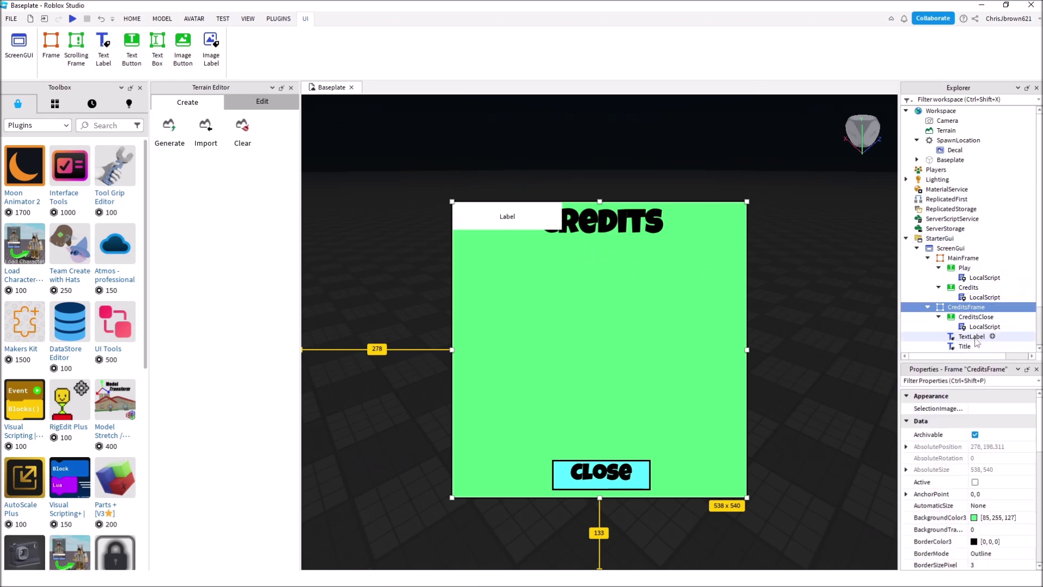
# Stretch the new label across the frame below the Credits title, about 538 x 50, and set its background transparency to 1
pyautogui.click(972, 337)
pyautogui.moveTo(547, 221); pyautogui.dragTo(747, 293)
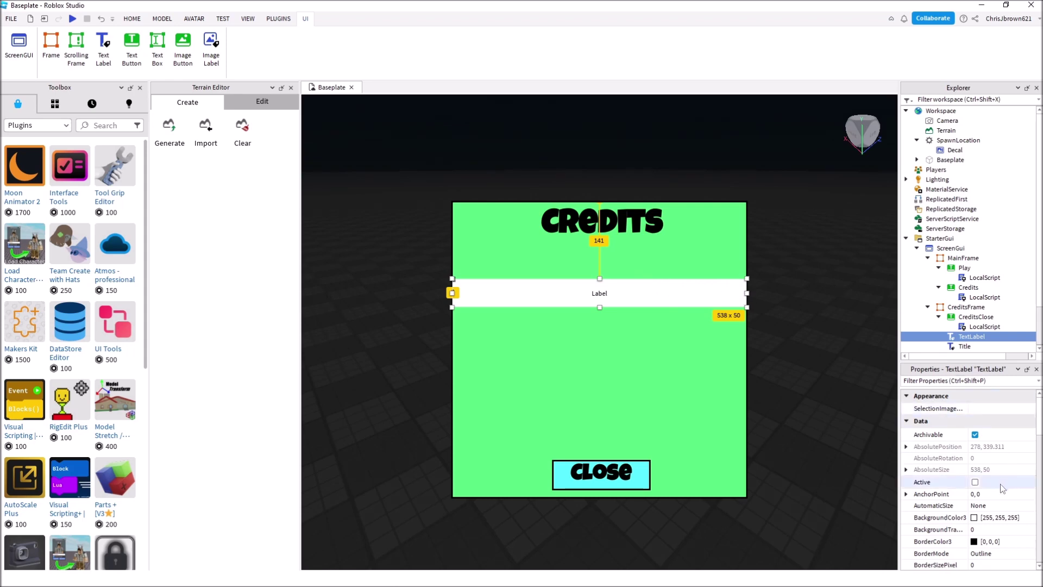
pyautogui.click(976, 530)
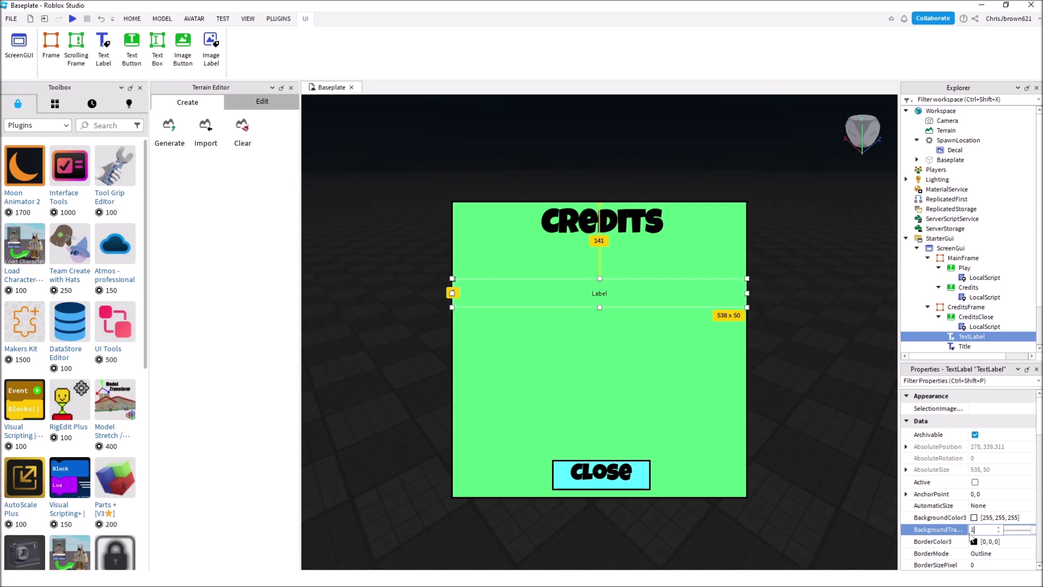
pyautogui.press('Return')
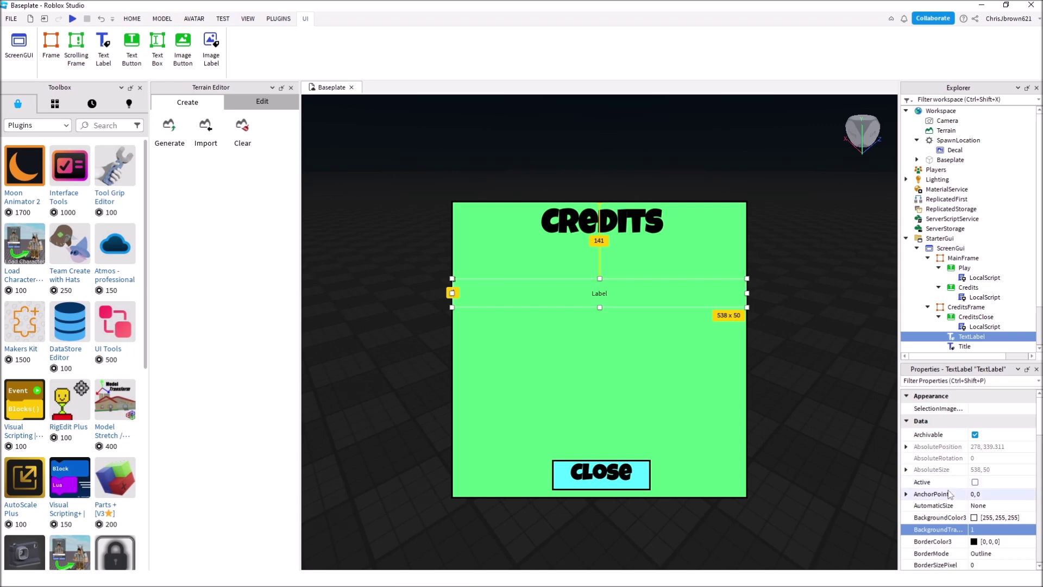
# Make the new label's text bold and change its font to Luckiest Guy
pyautogui.scroll(-1, 950, 495)
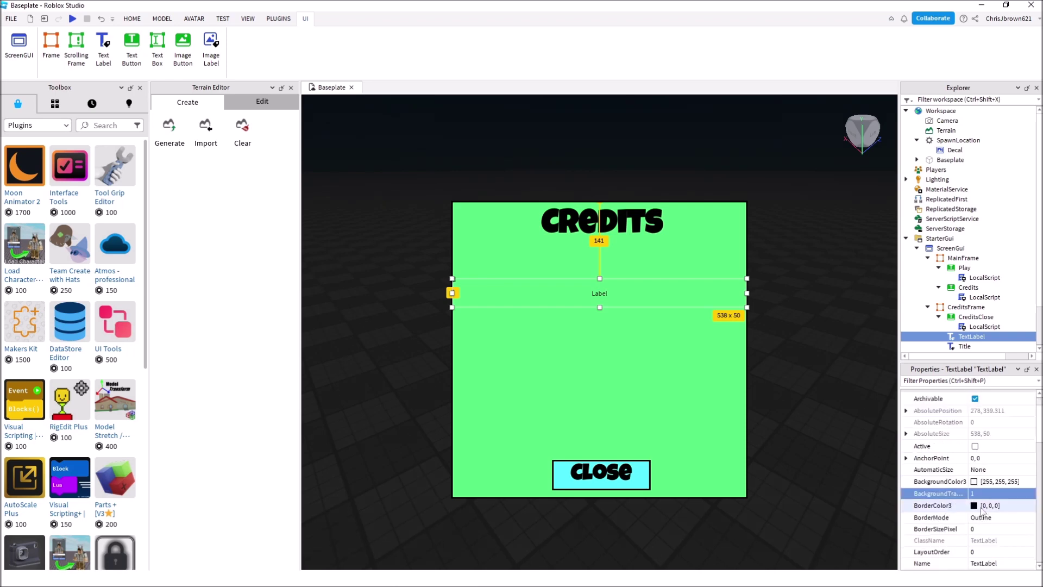
pyautogui.scroll(-2, 986, 527)
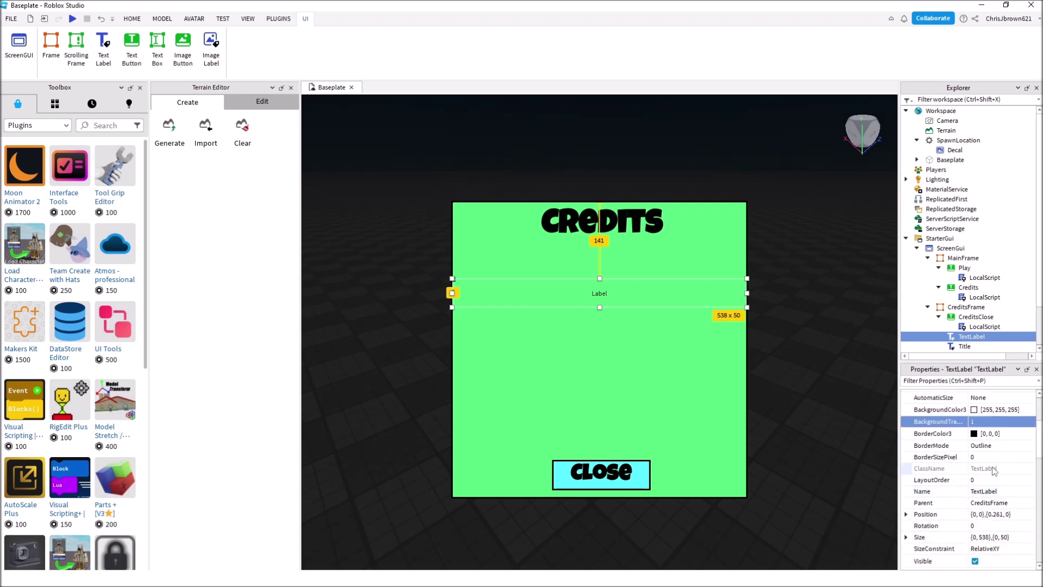
pyautogui.scroll(-5, 987, 487)
pyautogui.scroll(-3, 988, 491)
pyautogui.scroll(-1, 989, 491)
pyautogui.click(976, 448)
pyautogui.click(988, 440)
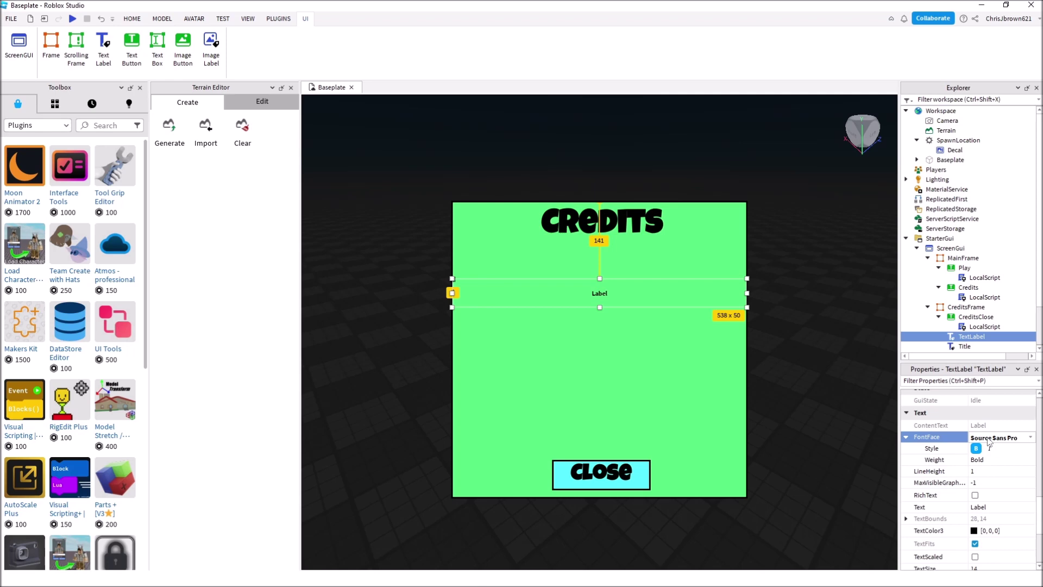
pyautogui.click(988, 441)
pyautogui.click(997, 409)
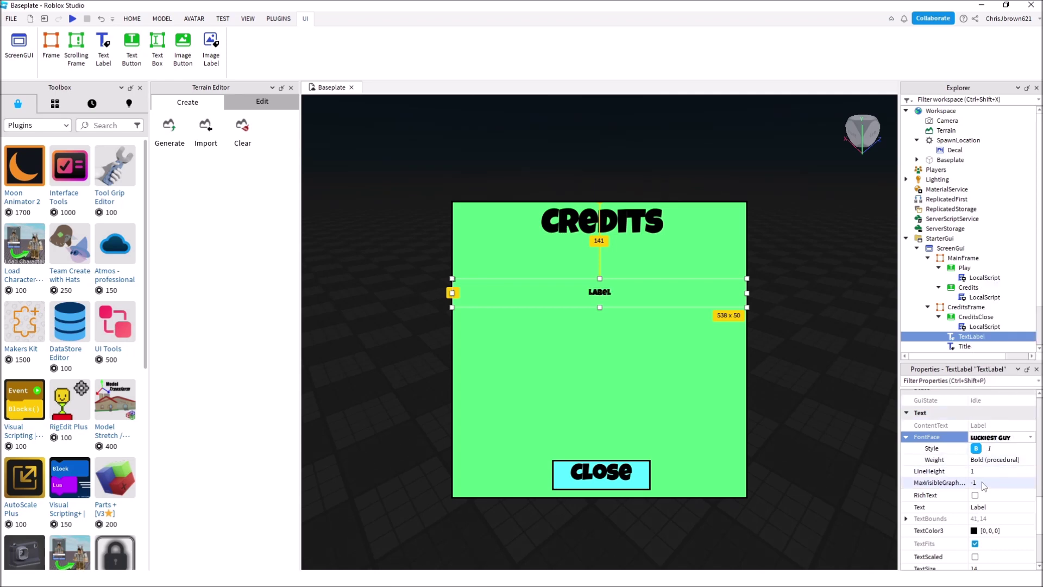
# Set the new label's text size to 40
pyautogui.scroll(-1, 996, 497)
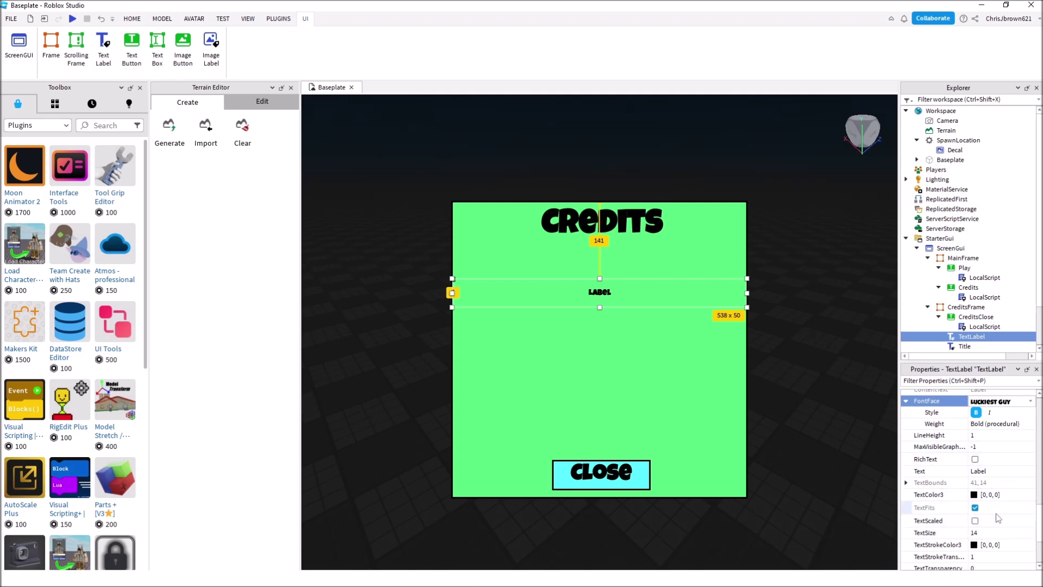
pyautogui.scroll(-1, 988, 511)
pyautogui.click(981, 496)
pyautogui.write('40')
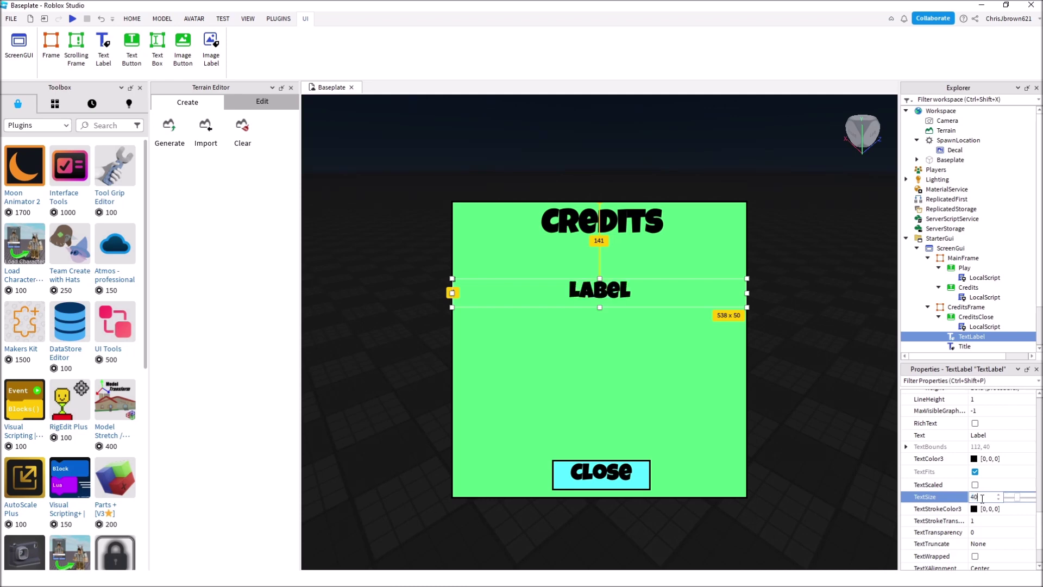
pyautogui.press('Return')
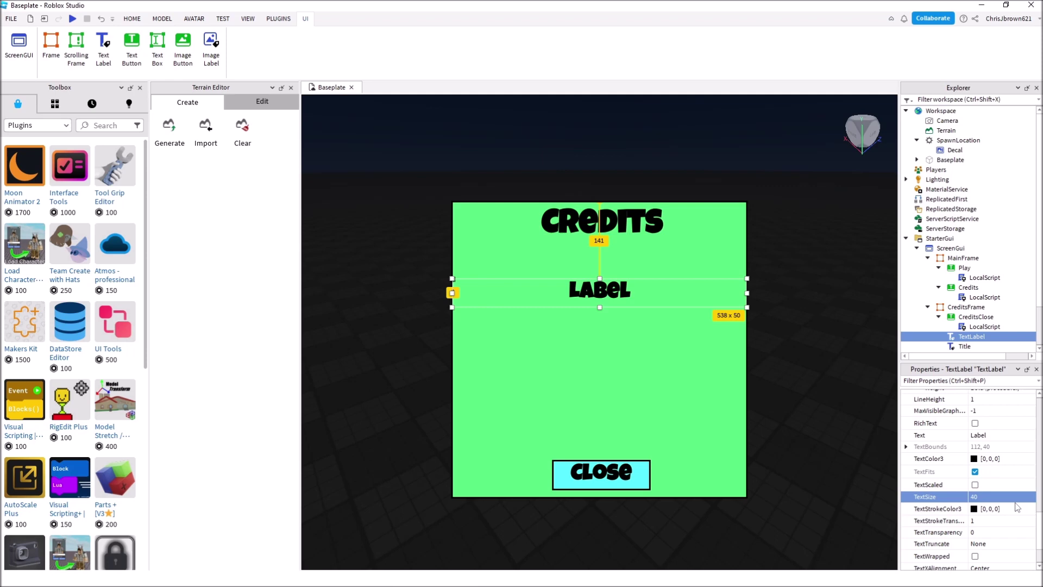
# Change the new label's displayed text to "Producer:"
pyautogui.scroll(-1, 1002, 501)
pyautogui.scroll(-1, 998, 501)
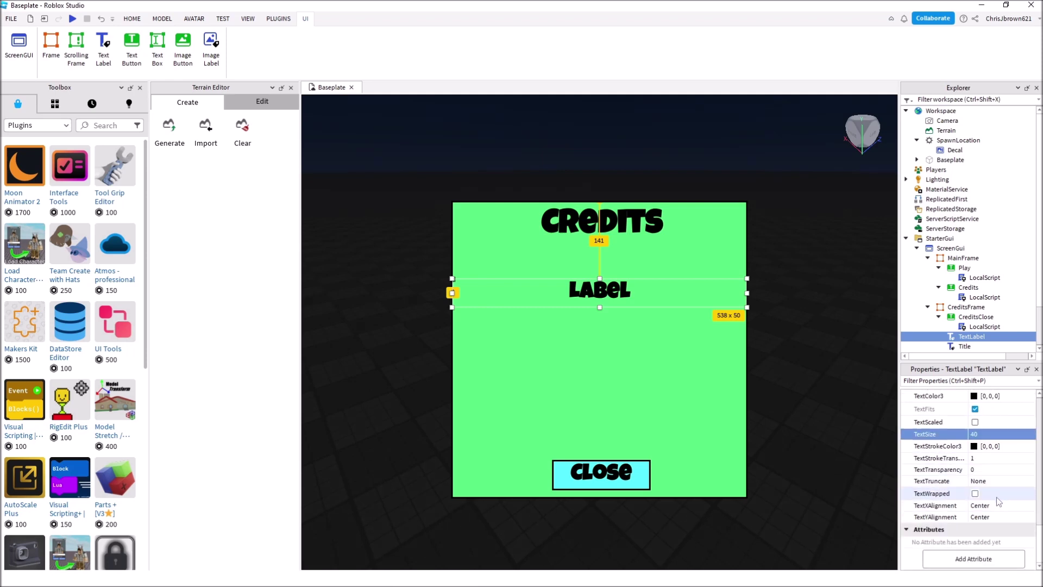
pyautogui.scroll(4, 996, 497)
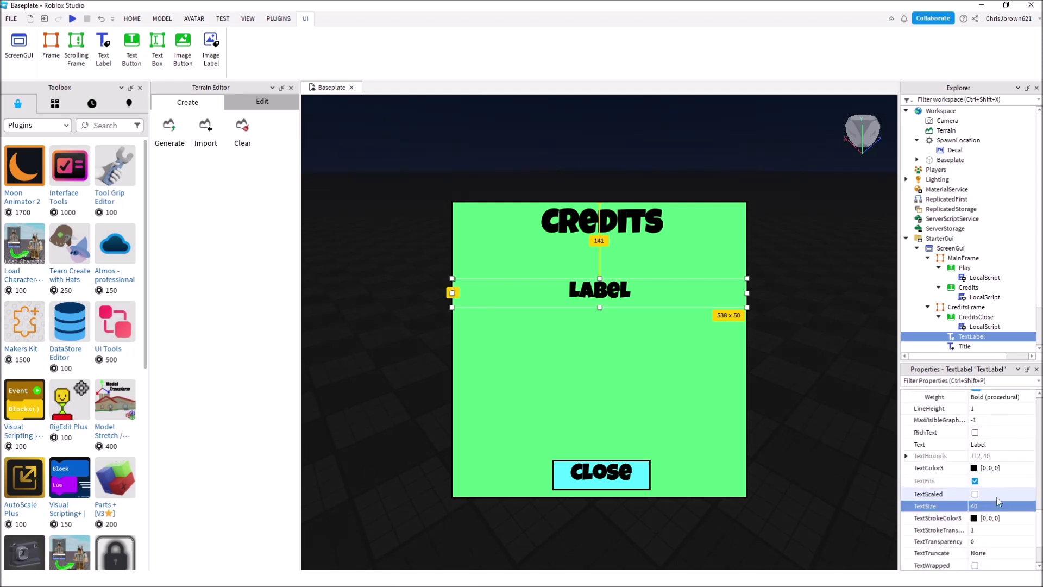
pyautogui.click(985, 517)
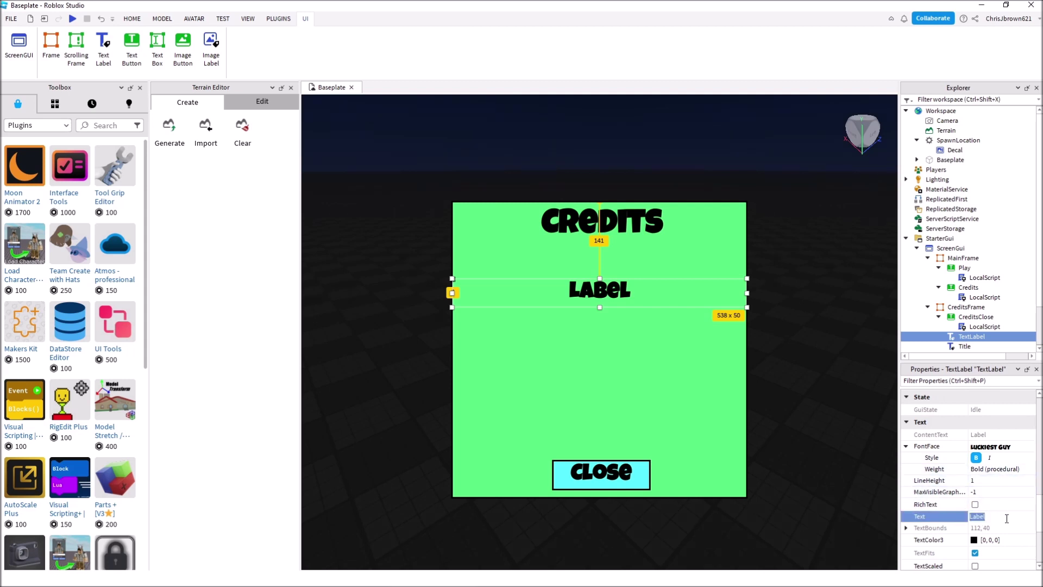
pyautogui.write('Producer:')
pyautogui.press('Return')
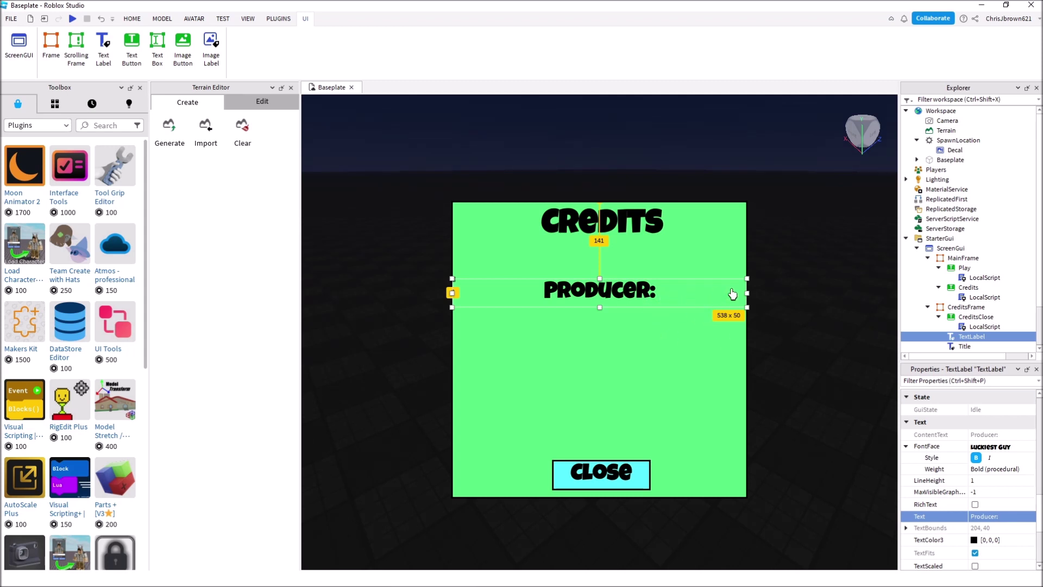
# Set the horizontal text alignment of the "Producer:" label to Left and keep that label selected
pyautogui.scroll(-4, 986, 506)
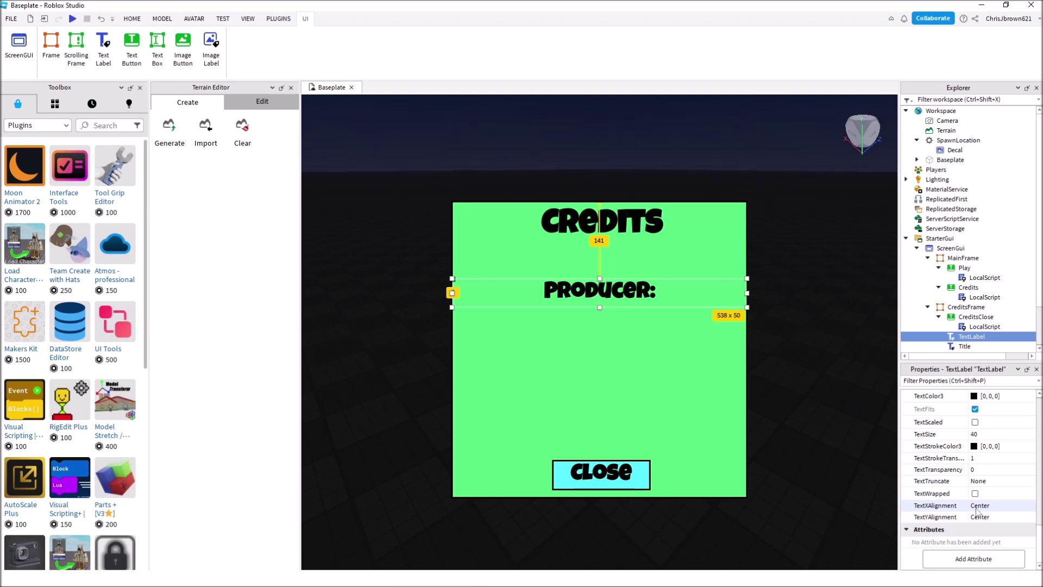
pyautogui.click(979, 509)
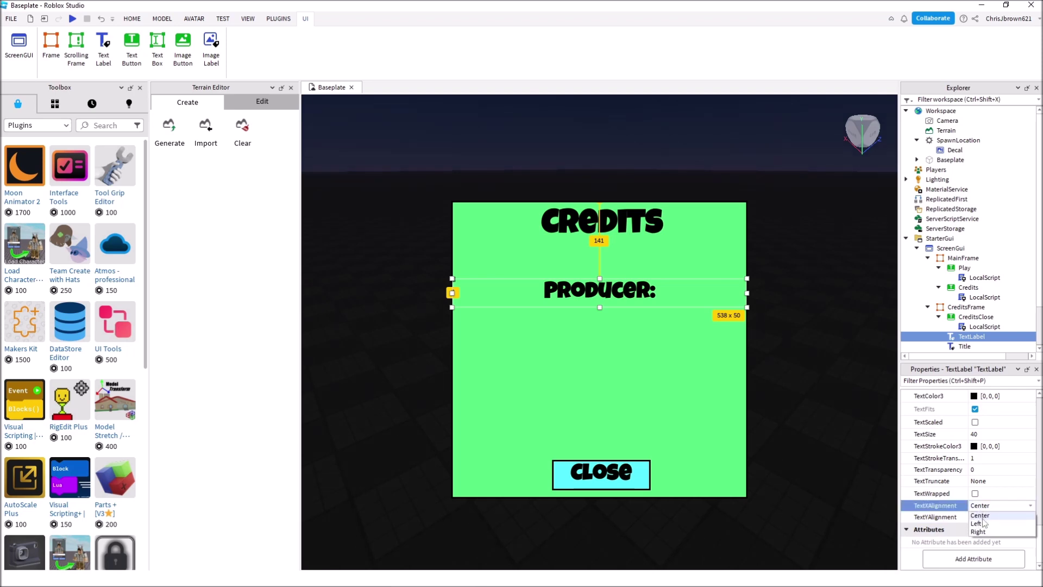
pyautogui.click(982, 520)
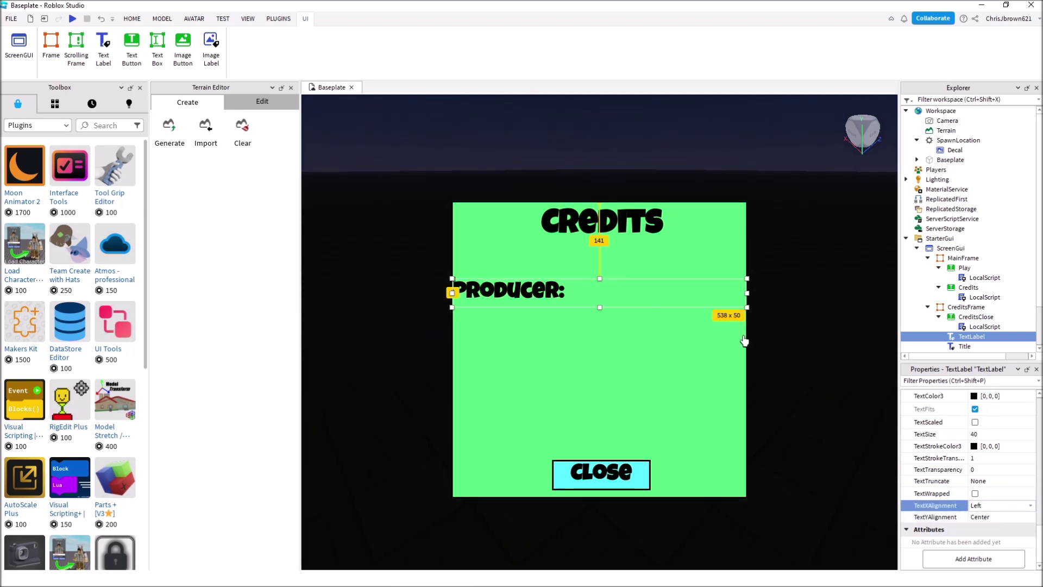
pyautogui.click(659, 352)
pyautogui.click(509, 295)
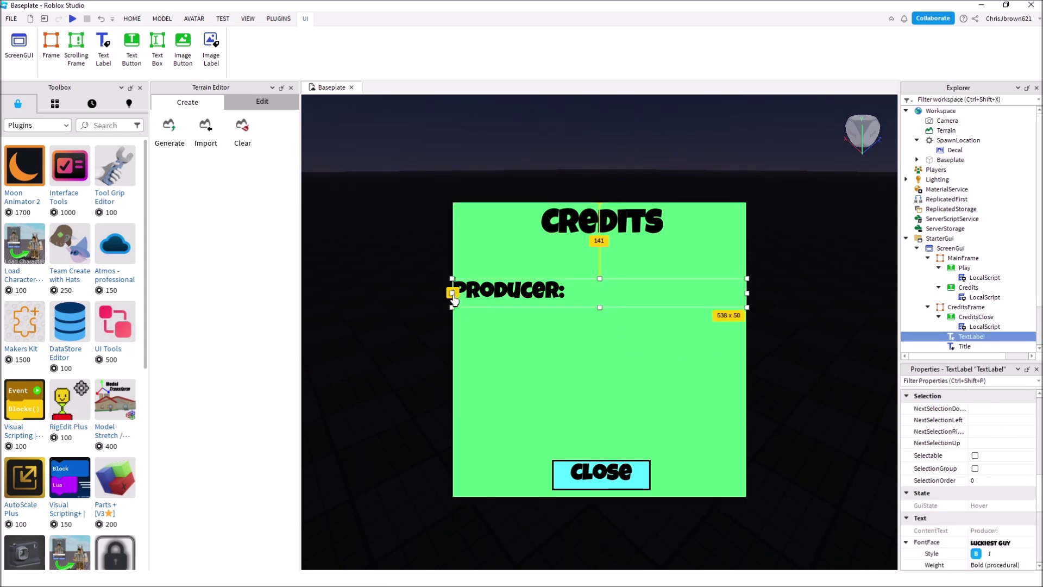
# Inset the Producer text label's left edge to make it 530 x 50, and append the producer's name to its text
pyautogui.moveTo(452, 292); pyautogui.dragTo(455, 292)
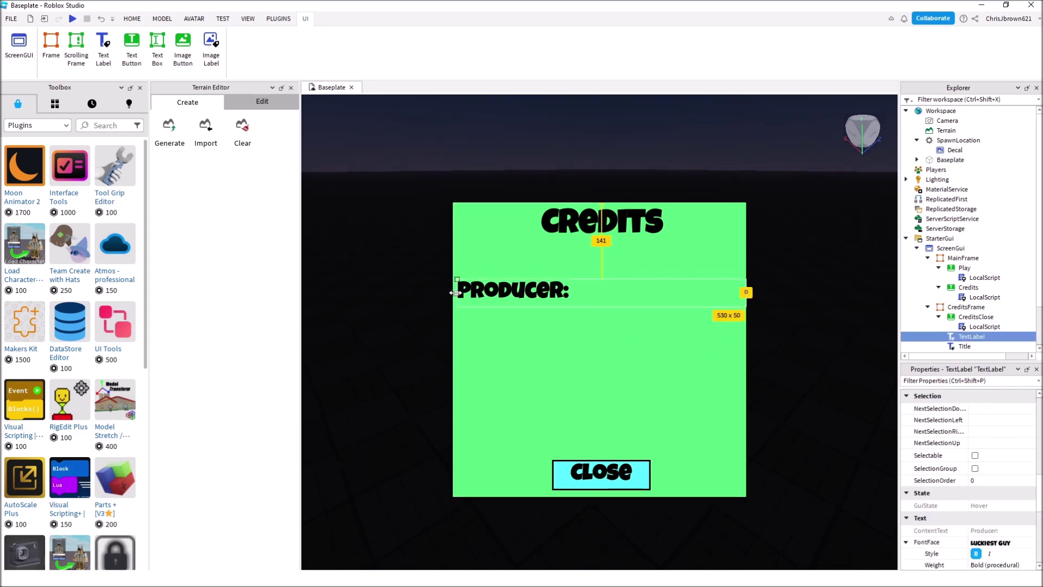
pyautogui.click(511, 325)
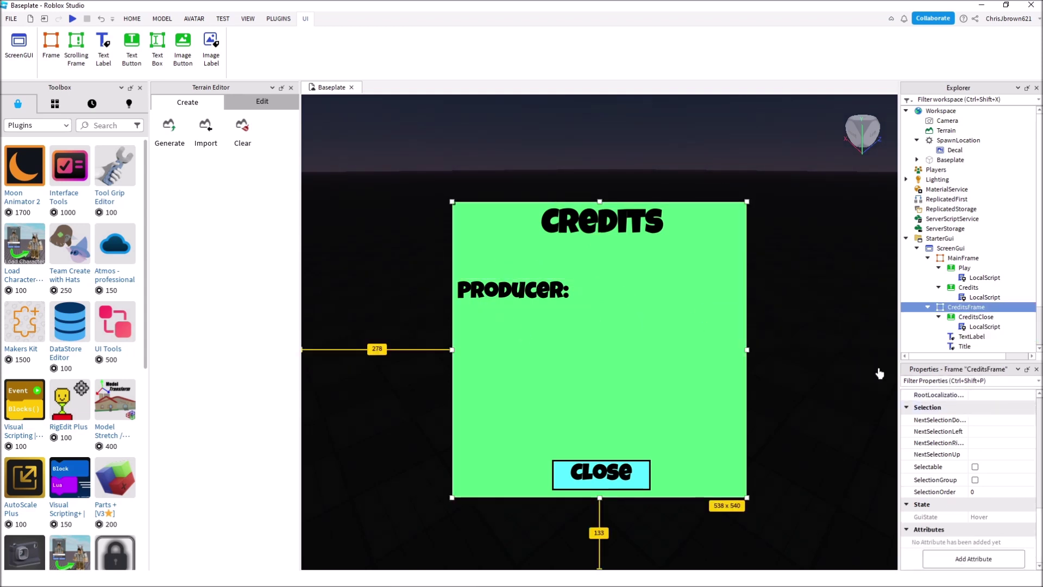
pyautogui.click(548, 283)
pyautogui.scroll(-3, 1009, 467)
pyautogui.scroll(-3, 1012, 468)
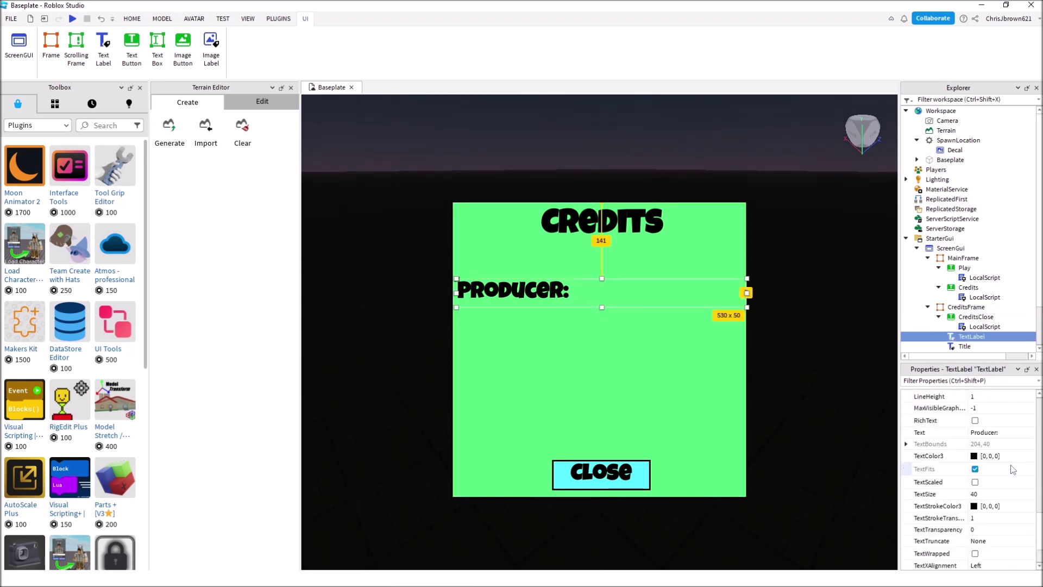
pyautogui.scroll(3, 1009, 469)
pyautogui.click(999, 444)
pyautogui.click(1001, 444)
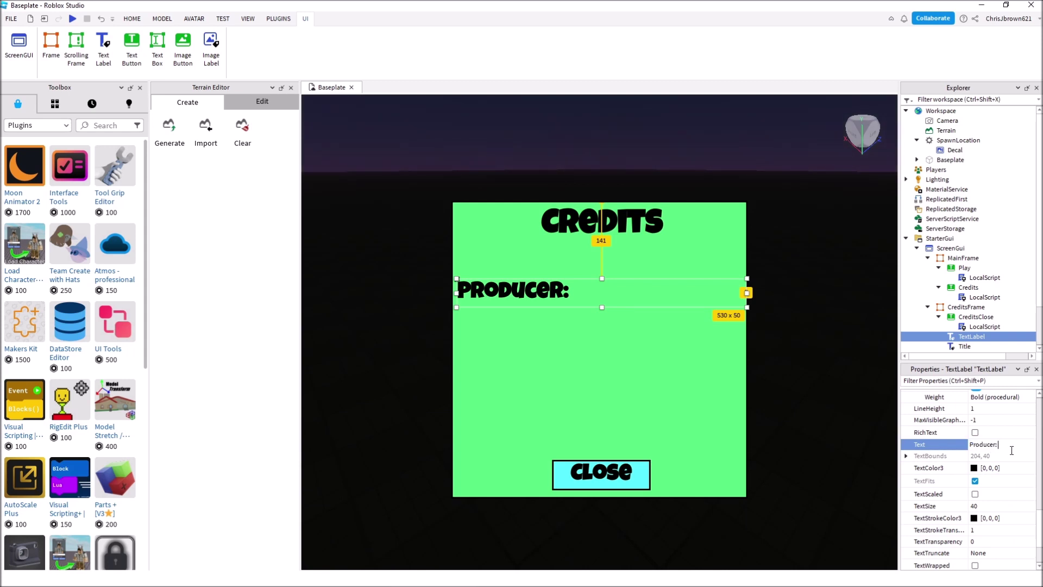
pyautogui.write('ChrisB.')
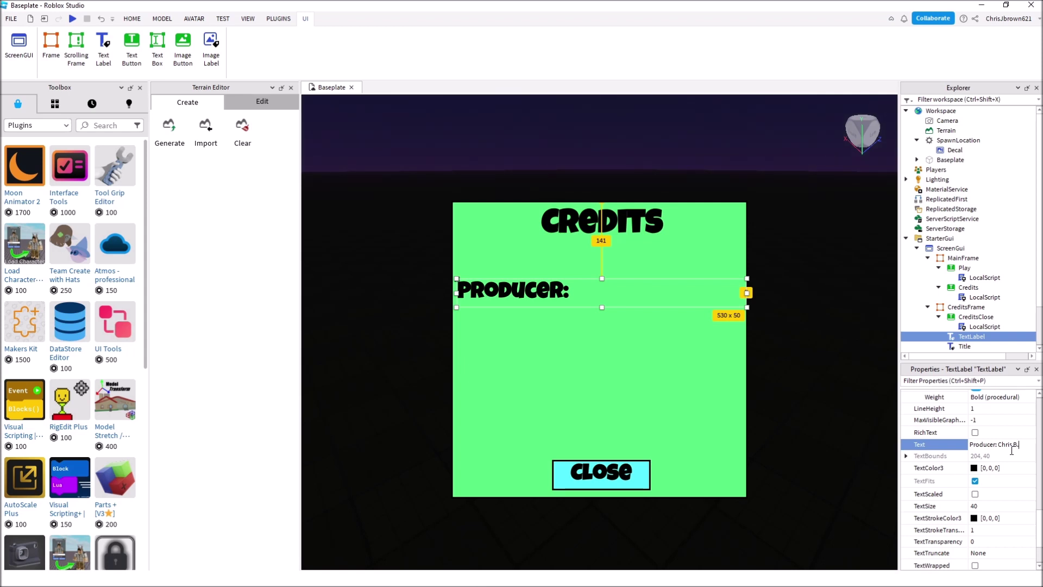
pyautogui.press('Return')
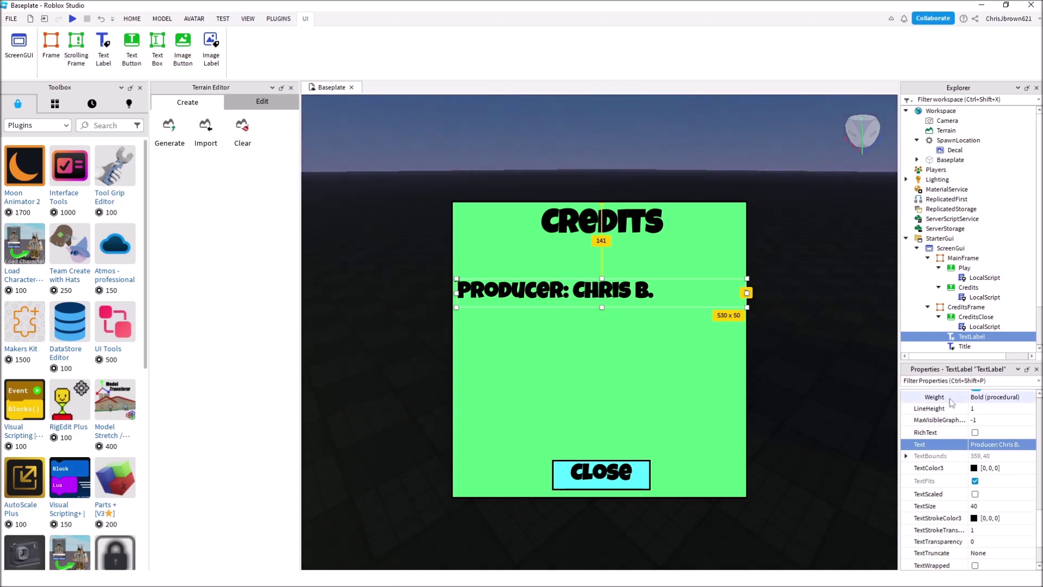
# Widen the gap between "Producer:" and the name in the label's text with extra spaces
pyautogui.click(996, 447)
pyautogui.click(998, 443)
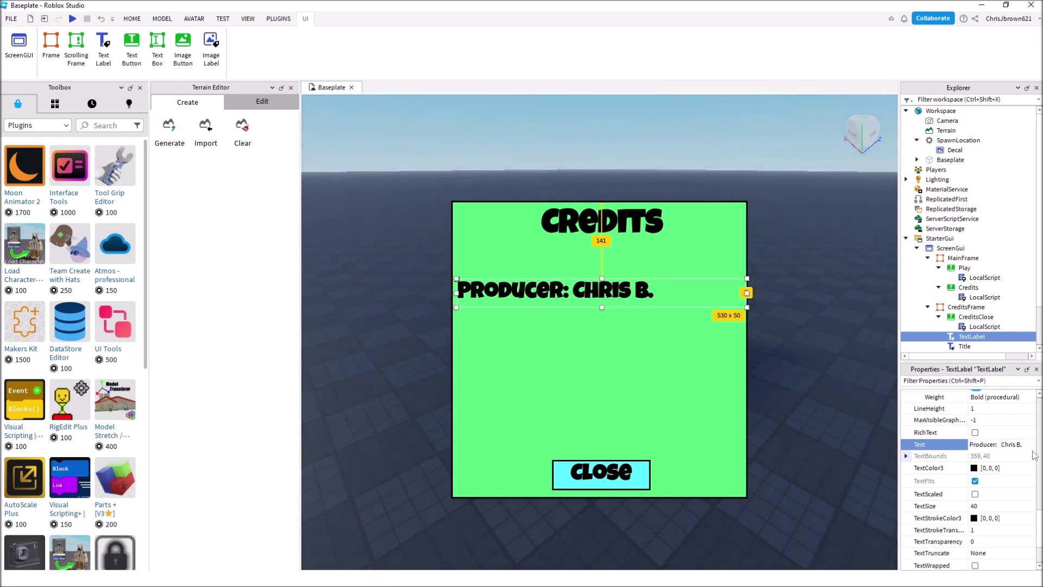
pyautogui.press('Return')
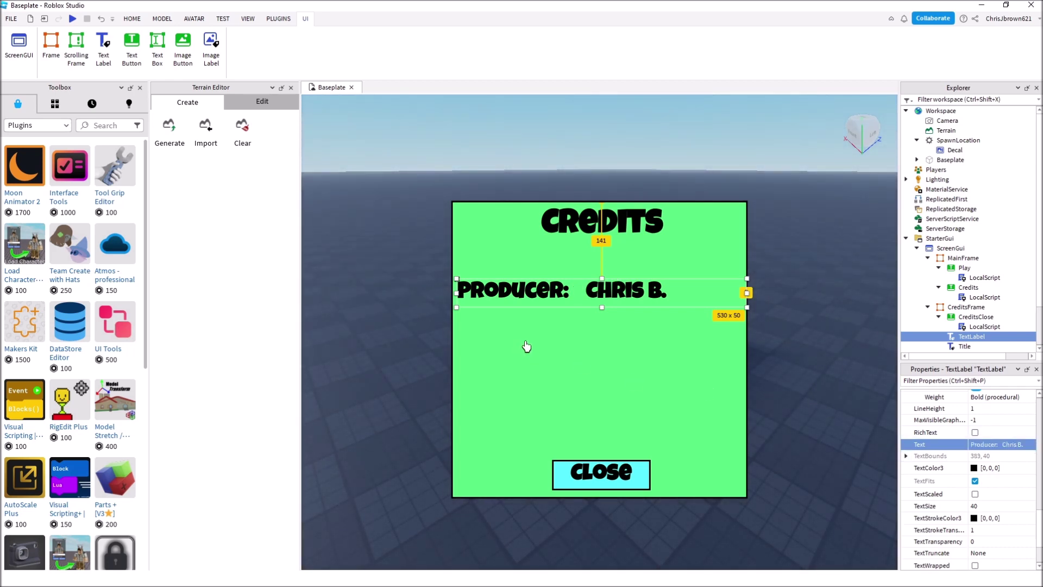
pyautogui.click(581, 350)
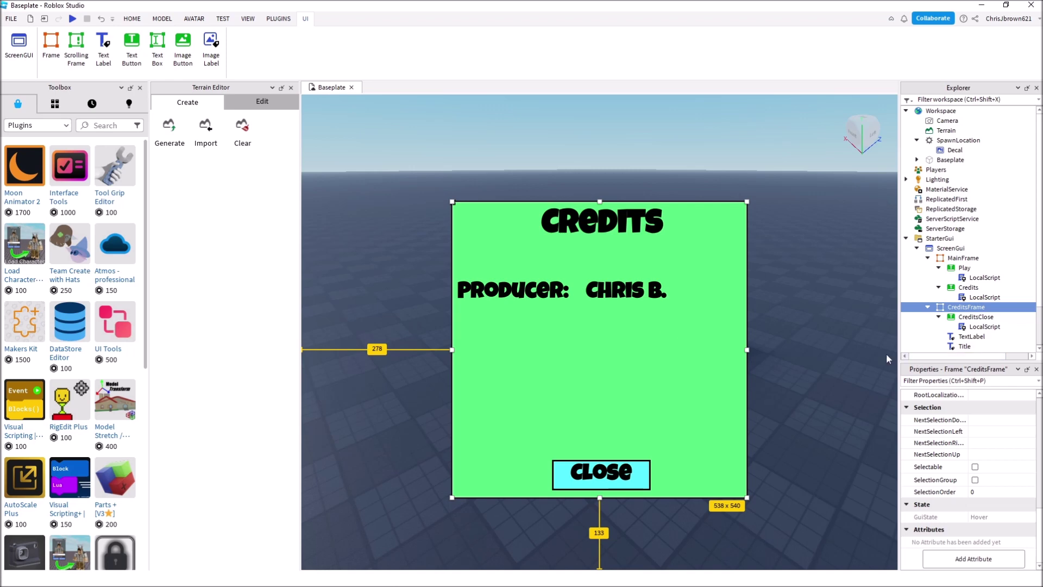
# Duplicate the Producer label twice, stacking the copies as the second and third rows directly beneath the original
pyautogui.click(561, 292)
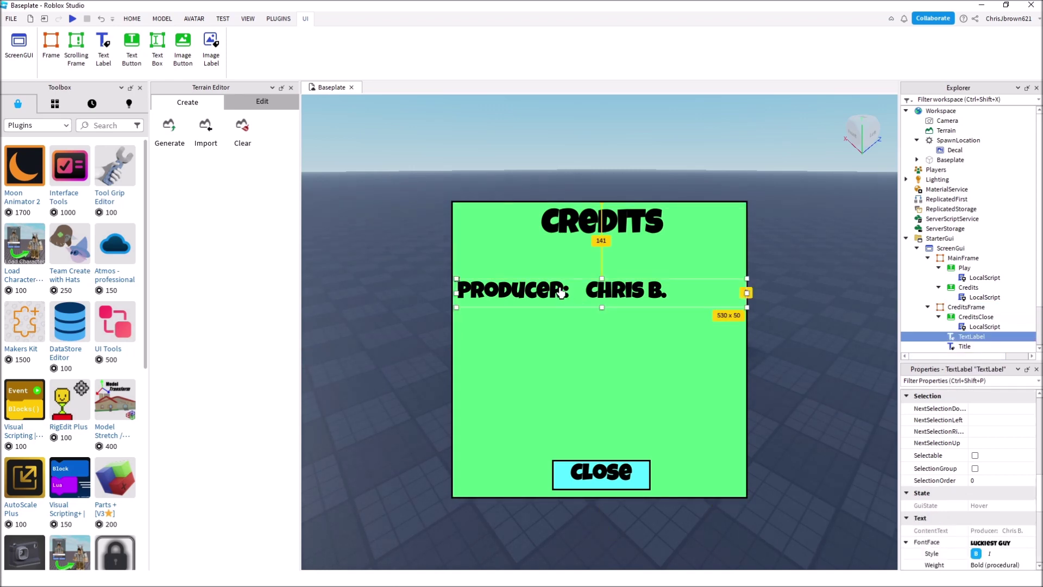
pyautogui.rightClick(555, 291)
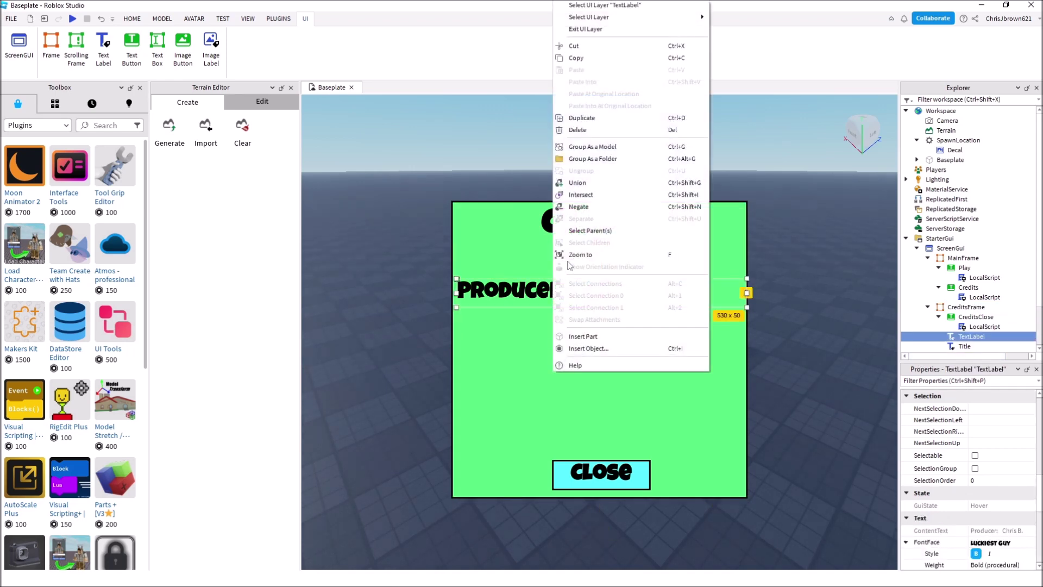
pyautogui.click(584, 117)
pyautogui.moveTo(557, 292); pyautogui.dragTo(557, 313)
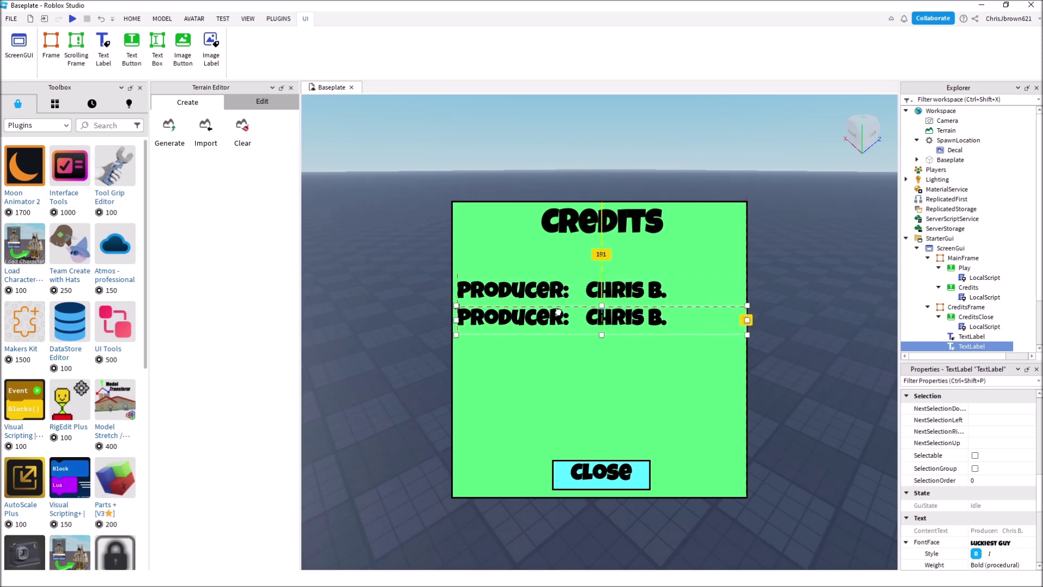
pyautogui.rightClick(556, 325)
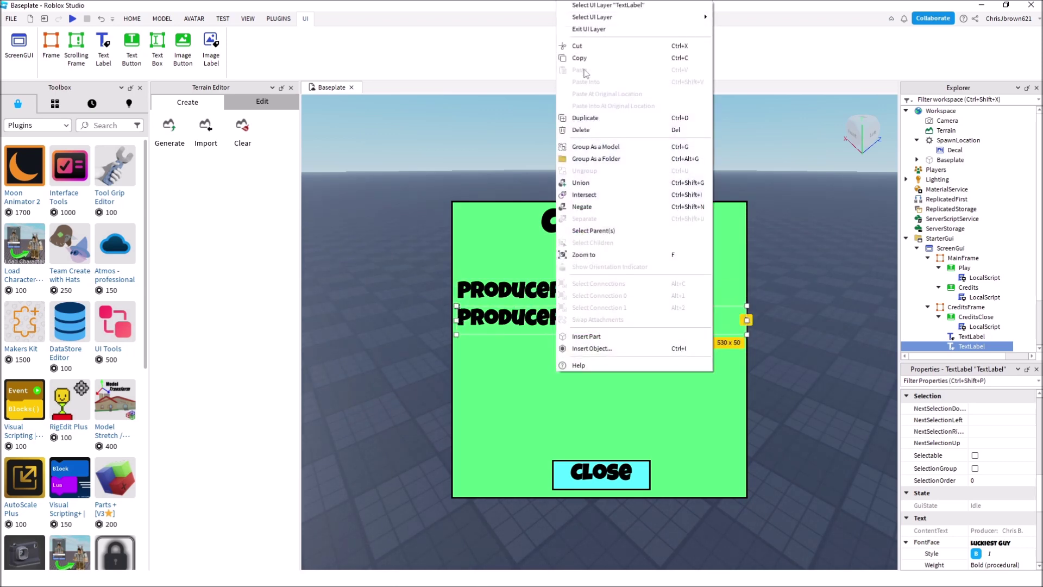
pyautogui.click(584, 117)
pyautogui.moveTo(550, 325); pyautogui.dragTo(548, 346)
# Duplicate the third-row label twice more, placing the copies as the fourth and fifth rows of the credits list
pyautogui.rightClick(554, 341)
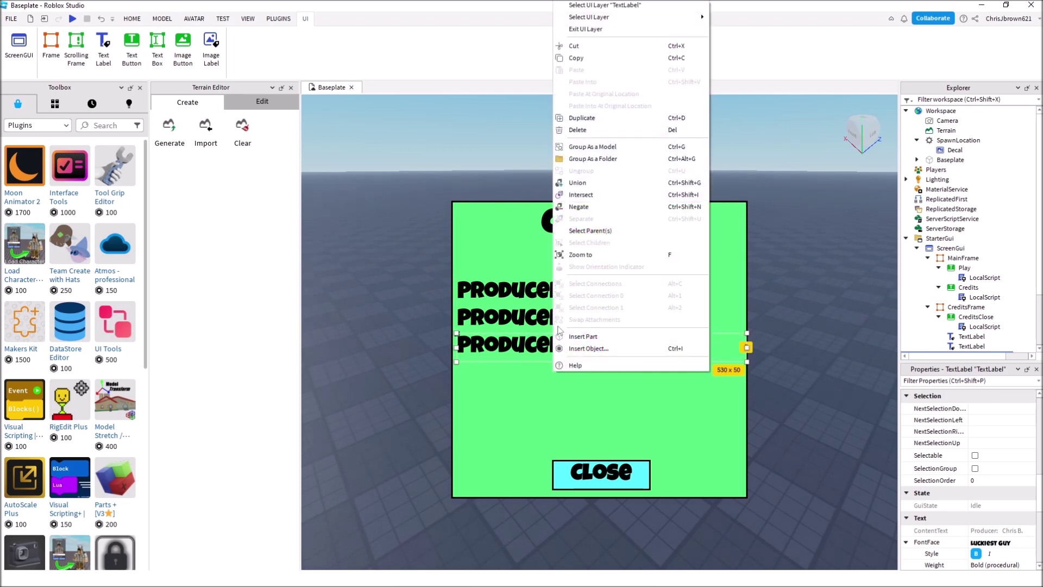
pyautogui.click(590, 119)
pyautogui.moveTo(548, 348); pyautogui.dragTo(548, 376)
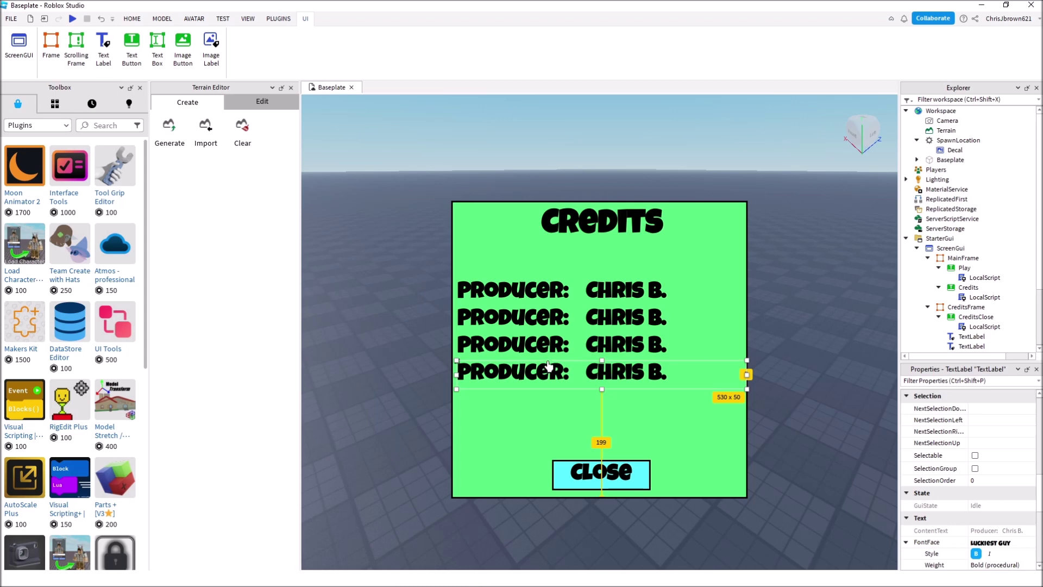
pyautogui.rightClick(549, 362)
pyautogui.click(589, 115)
pyautogui.moveTo(551, 371); pyautogui.dragTo(550, 393)
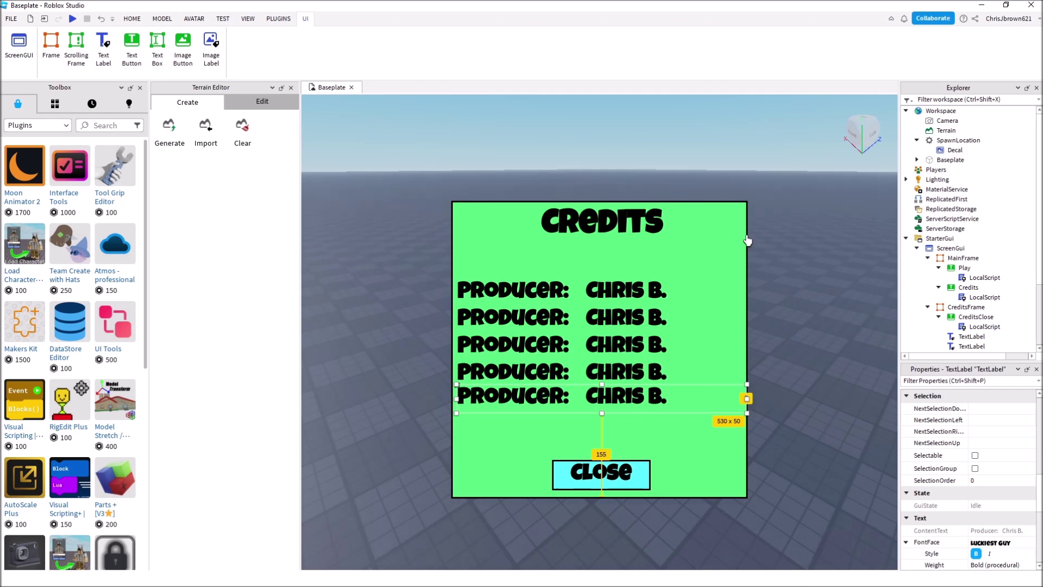
# Rename the first two TextLabel objects under CreditsFrame as Producer and Modeler
pyautogui.scroll(-2, 972, 266)
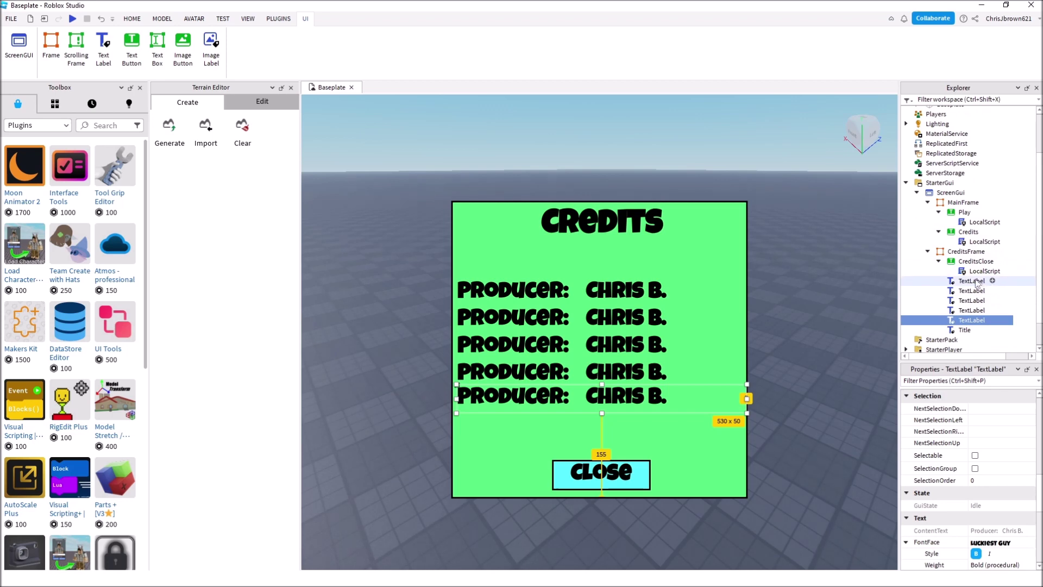
pyautogui.click(972, 281)
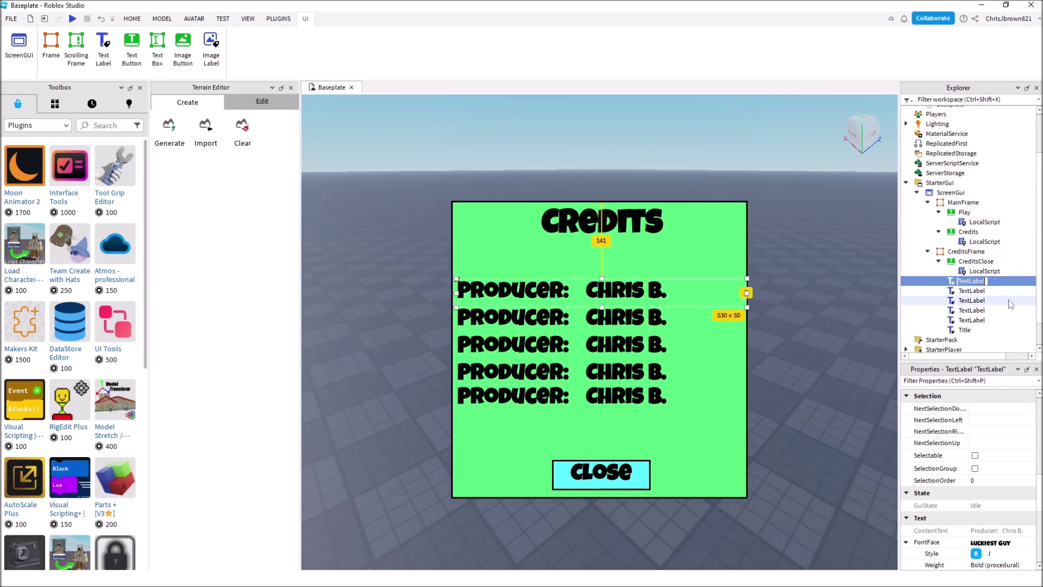
pyautogui.write('P')
pyautogui.write('roducer')
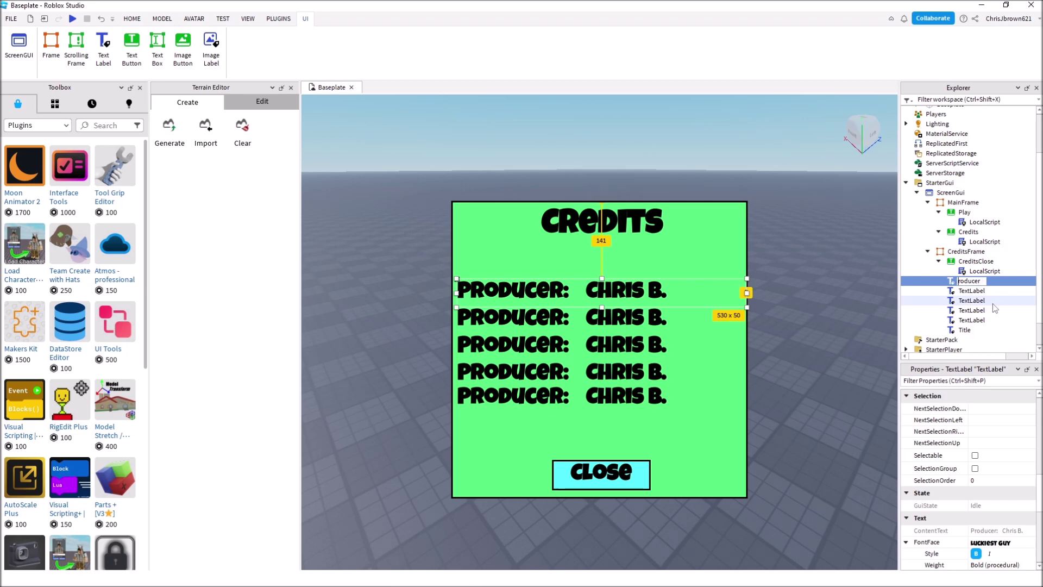
pyautogui.press('Return')
pyautogui.click(970, 293)
pyautogui.click(970, 294)
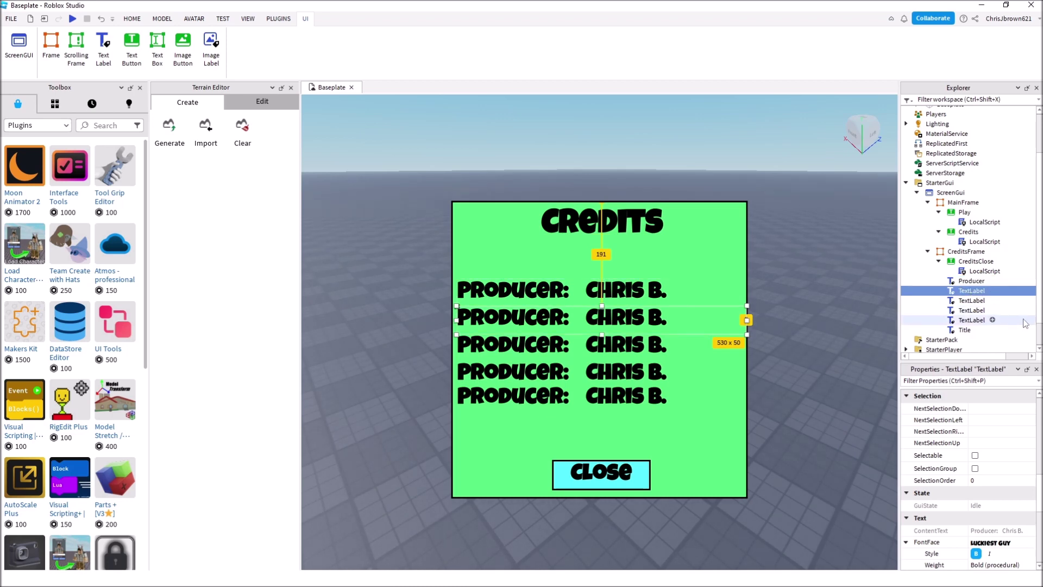
pyautogui.write('M')
pyautogui.press('Return')
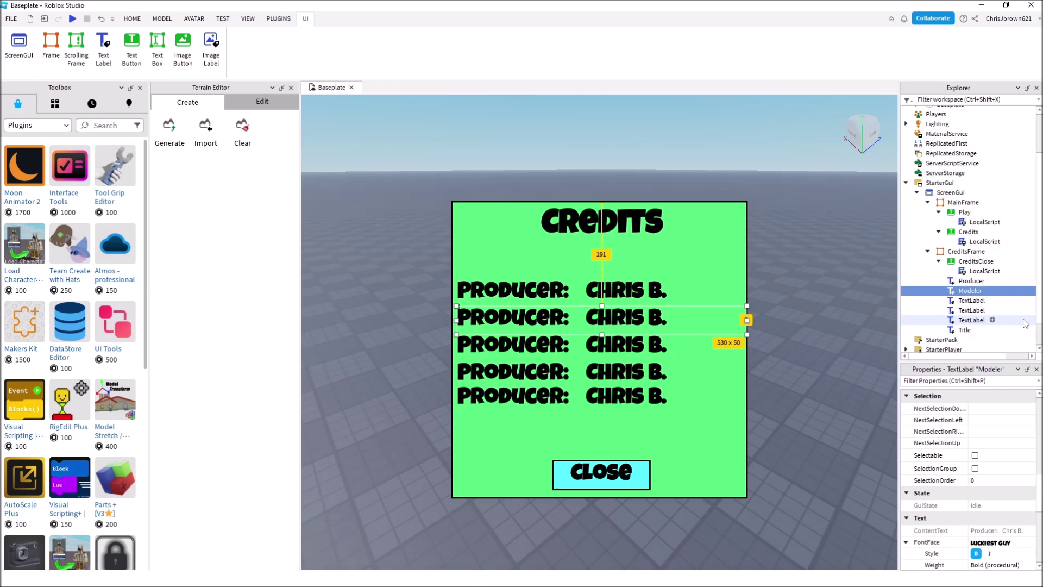
# Rename the third and fourth text labels under CreditsFrame as Animator and Scripter
pyautogui.click(966, 301)
pyautogui.click(966, 301)
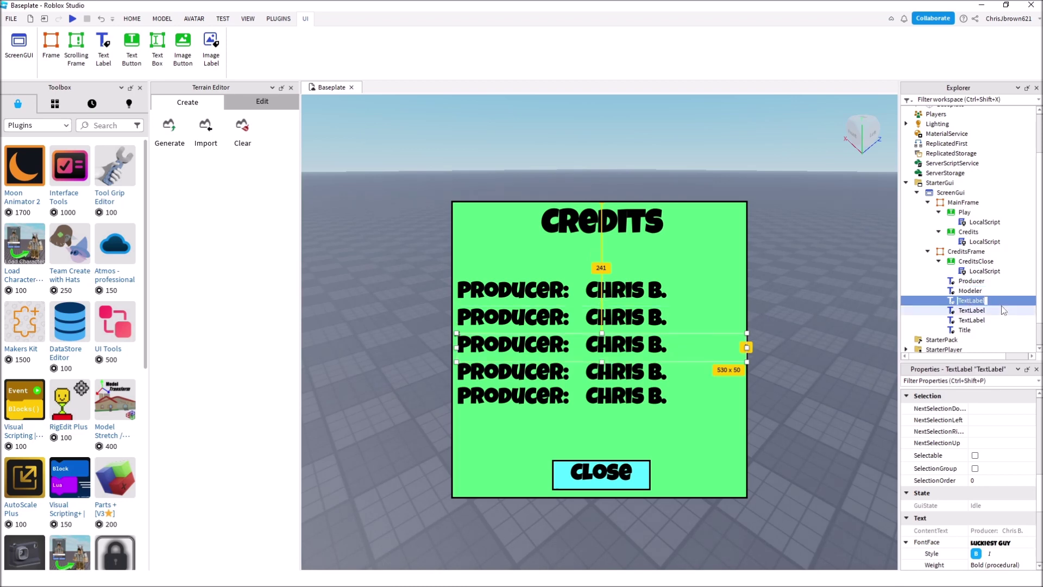
pyautogui.write('Animator')
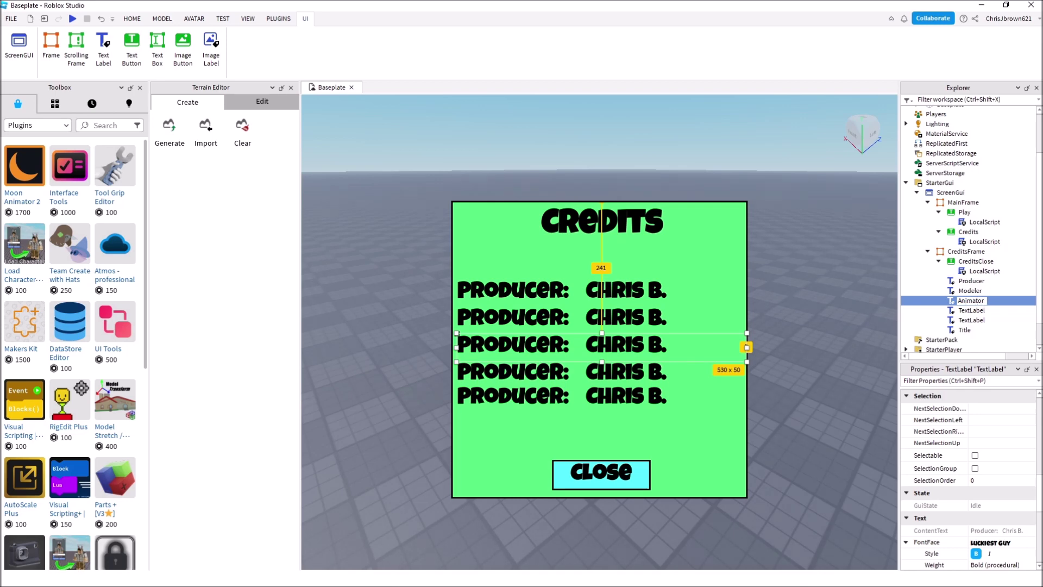
pyautogui.press('Return')
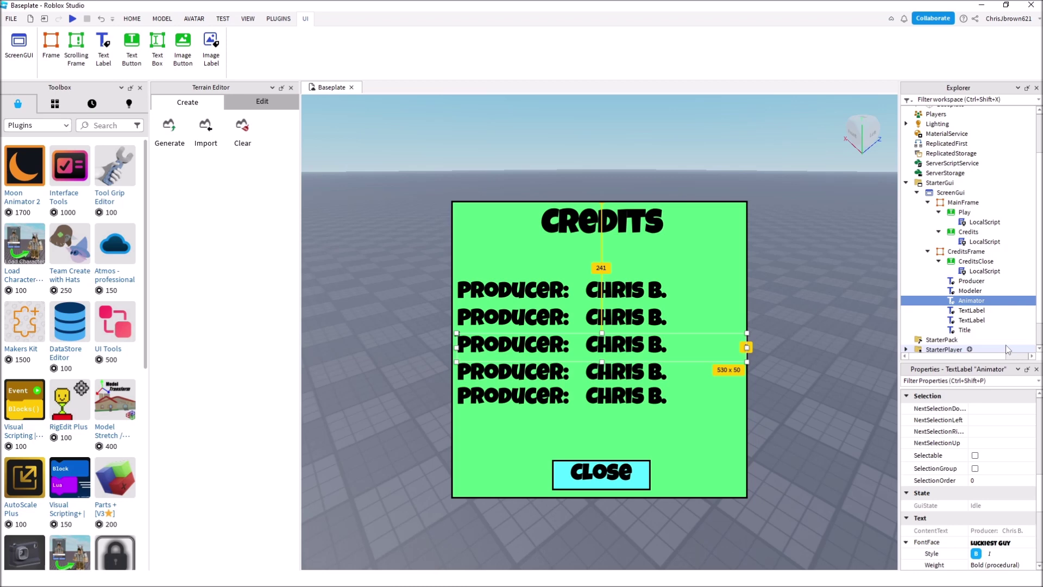
pyautogui.click(970, 311)
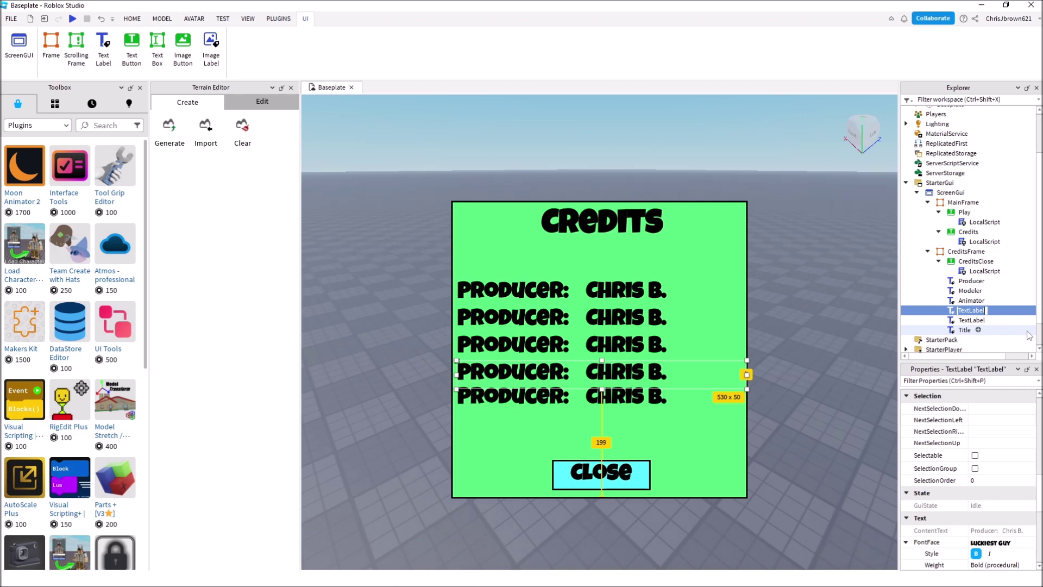
pyautogui.write('Scripter')
pyautogui.press('Return')
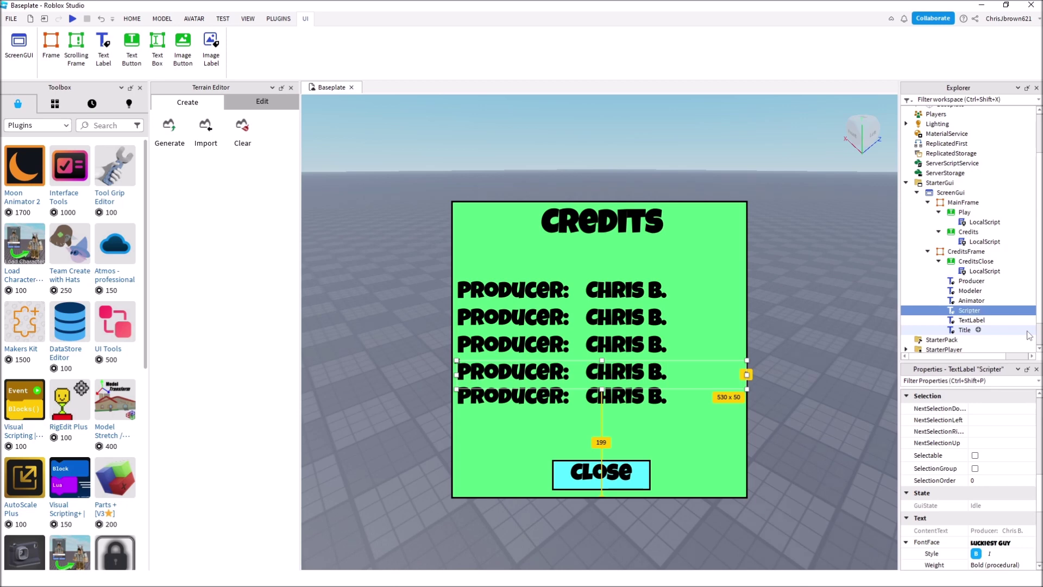
# Rename the last remaining TextLabel under CreditsFrame as Sound
pyautogui.click(965, 321)
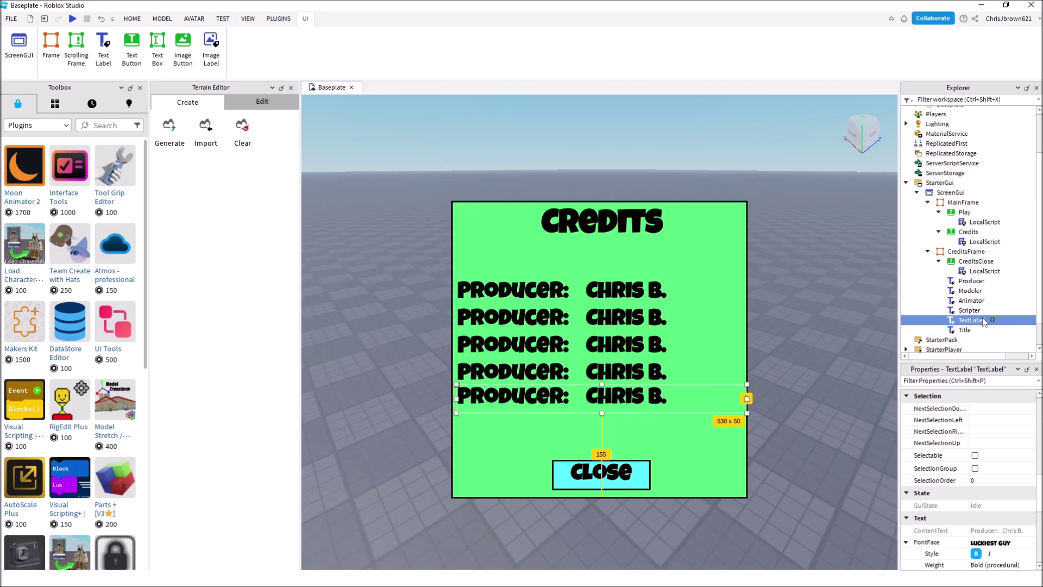
pyautogui.doubleClick(979, 323)
pyautogui.write('Sound')
pyautogui.press('Return')
# Replace "Producer" with "Modeler" in the displayed text of the Modeler label, keeping the person's name
pyautogui.click(973, 282)
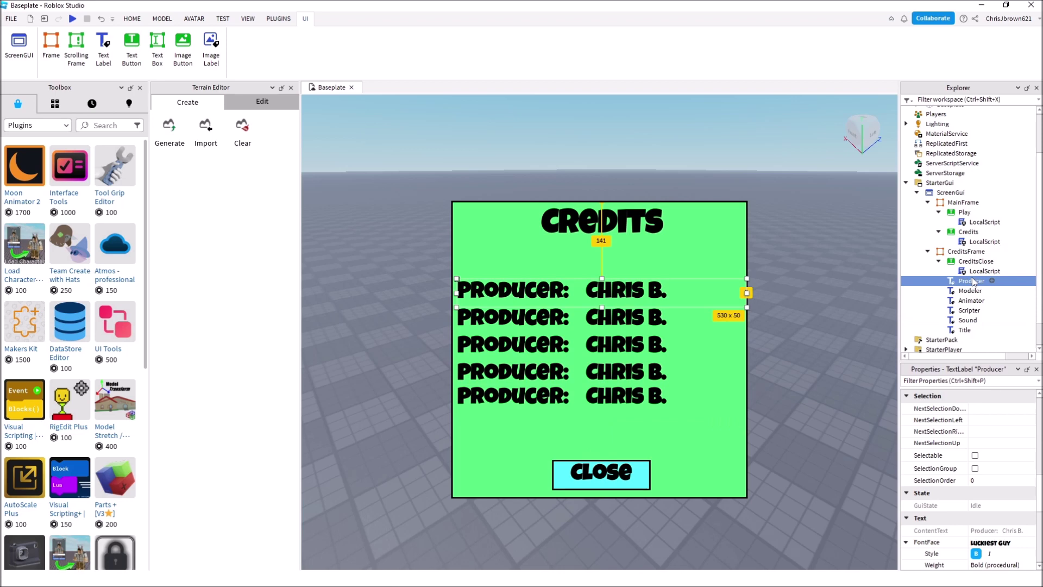
pyautogui.click(971, 291)
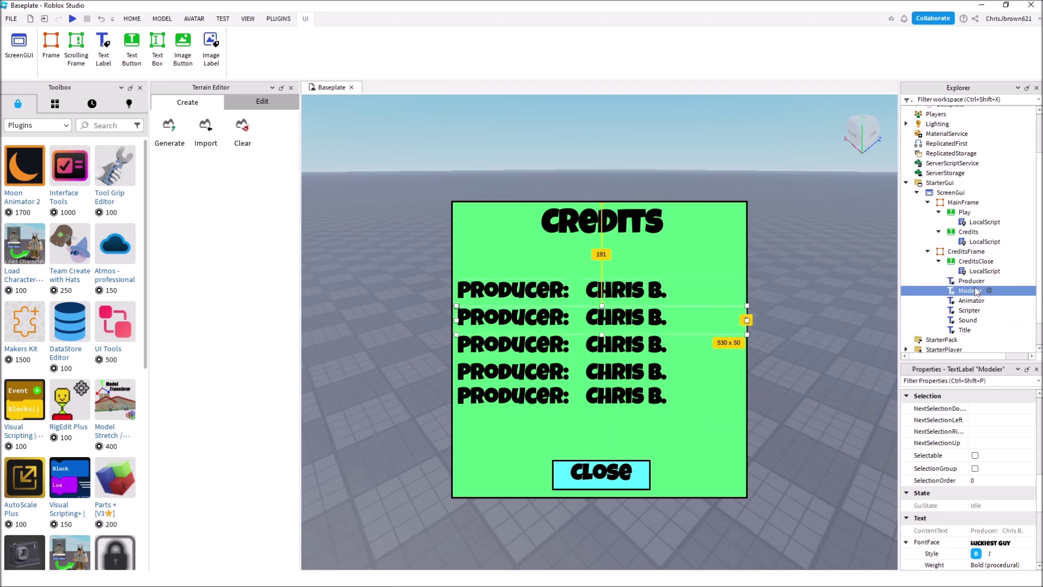
pyautogui.scroll(-1, 1009, 431)
pyautogui.scroll(-3, 1005, 432)
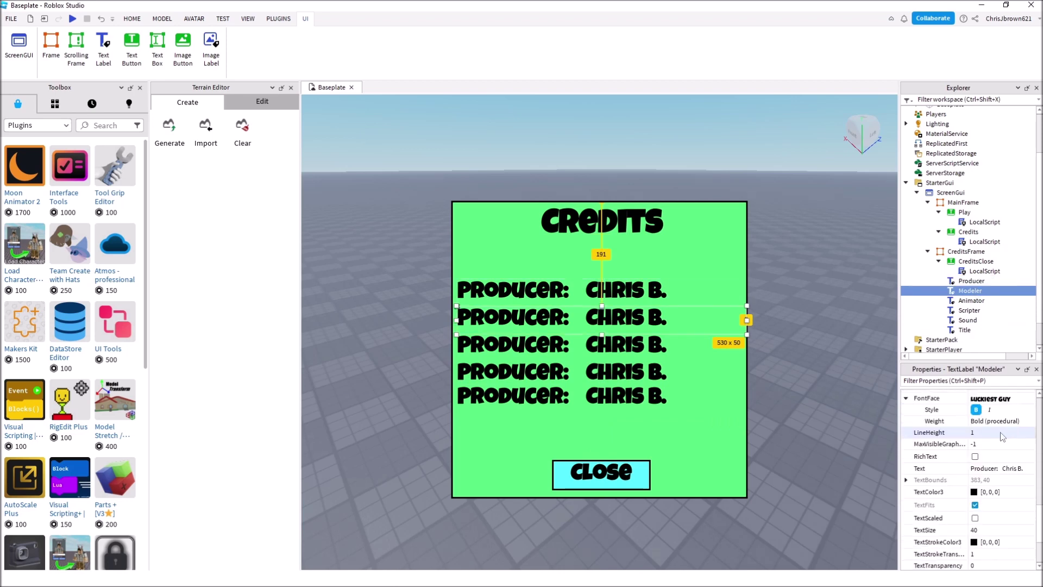
pyautogui.click(1000, 469)
pyautogui.click(993, 470)
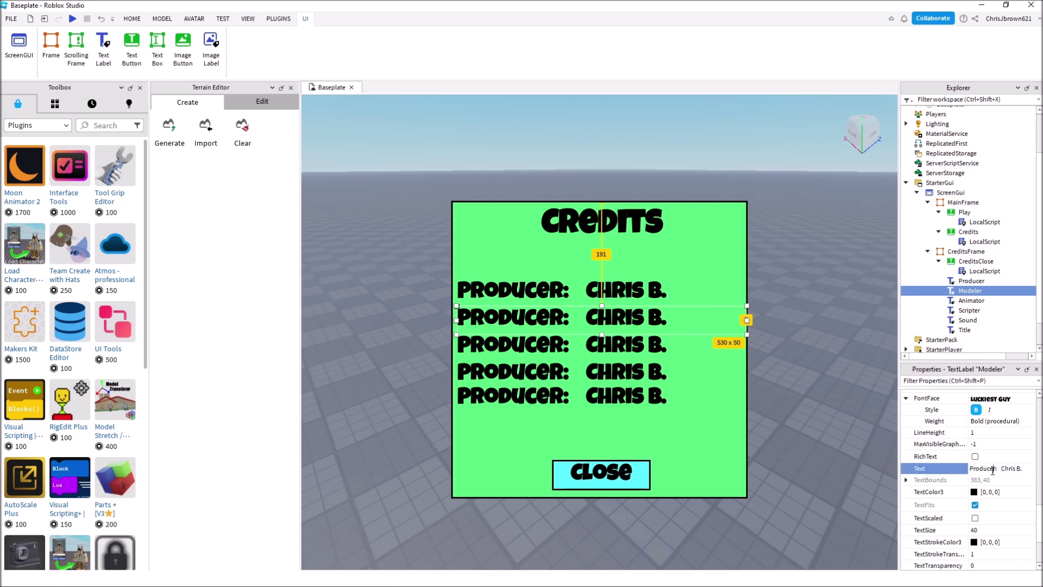
pyautogui.moveTo(996, 471); pyautogui.dragTo(971, 461)
pyautogui.write('Modeler')
pyautogui.press('Return')
pyautogui.click(1014, 470)
pyautogui.click(1014, 462)
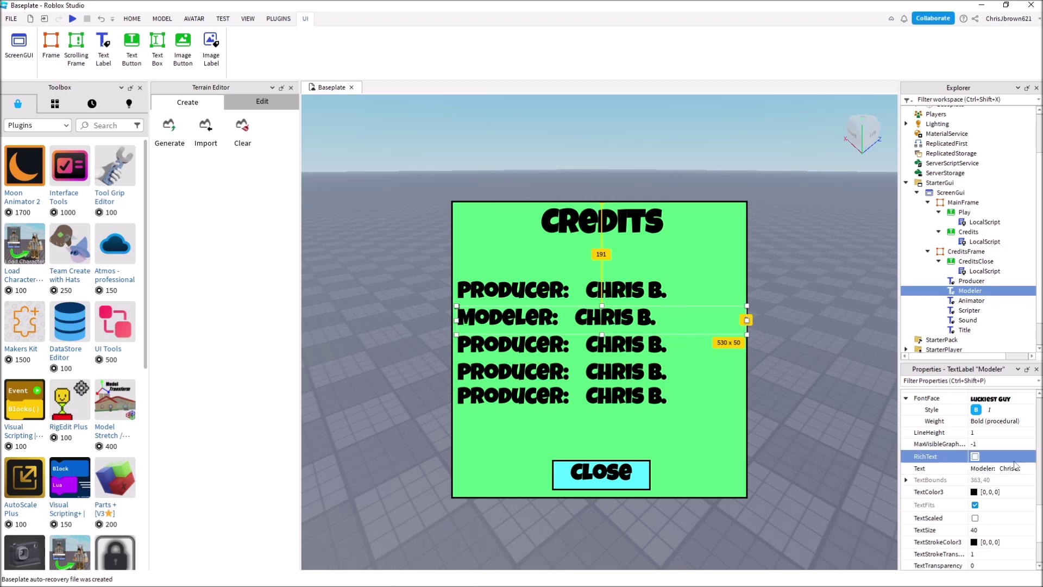
# Replace "Producer" with "Animator" in the displayed text of the Animator label, keeping the person's name
pyautogui.click(968, 301)
pyautogui.click(996, 469)
pyautogui.click(996, 468)
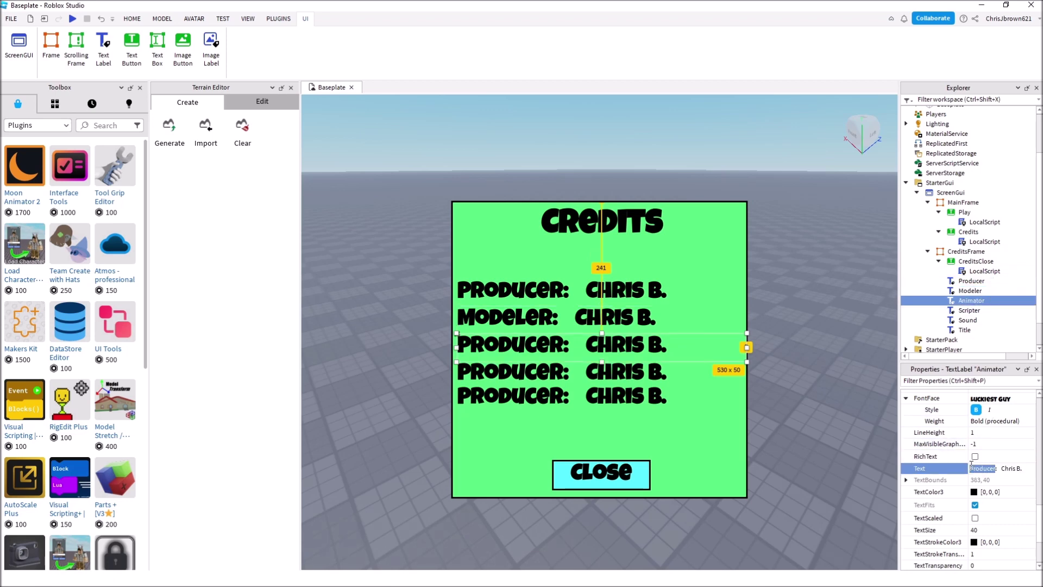
pyautogui.write('Animator')
pyautogui.press('Return')
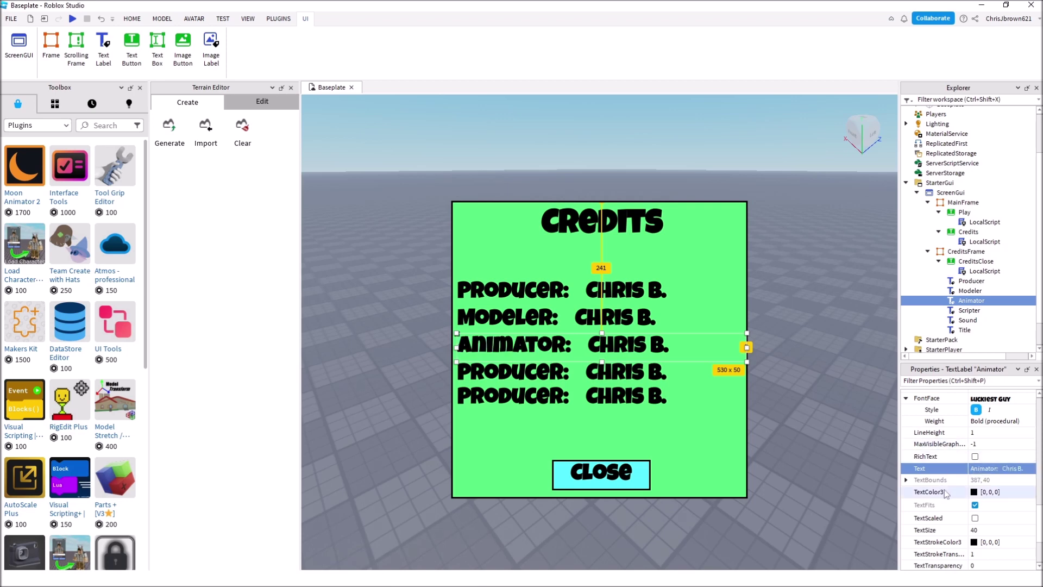
# Replace "Producer" with "Scripter" in the displayed text of the Scripter label, keeping the person's name
pyautogui.click(969, 314)
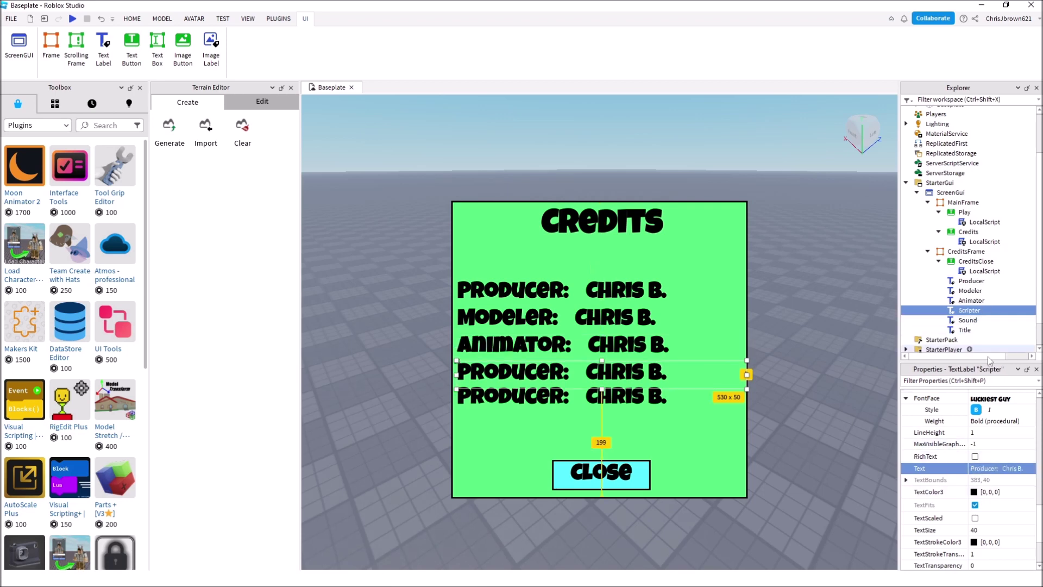
pyautogui.click(997, 468)
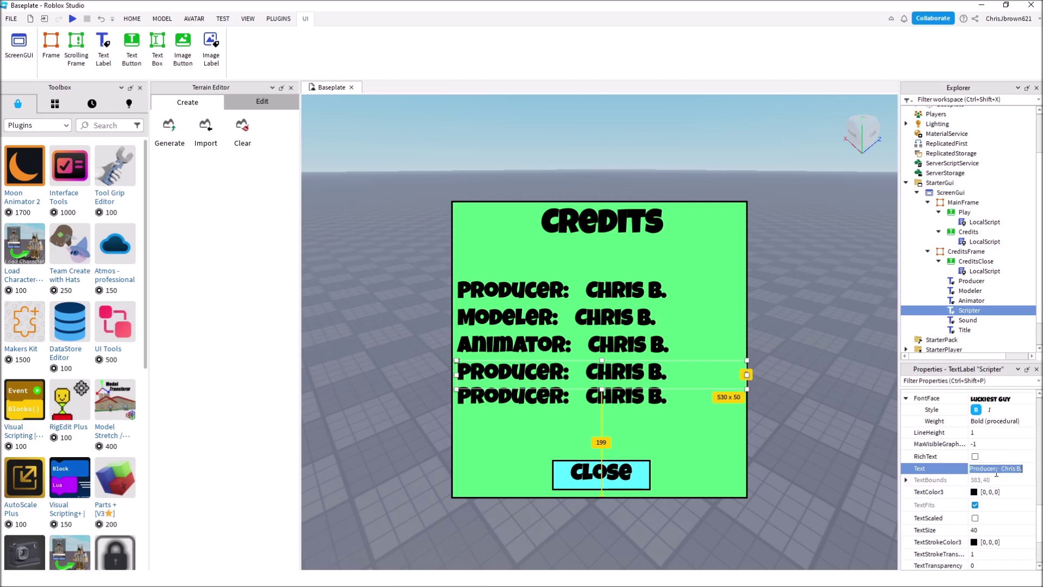
pyautogui.moveTo(996, 468); pyautogui.dragTo(960, 470)
pyautogui.write('Scripter')
pyautogui.press('Return')
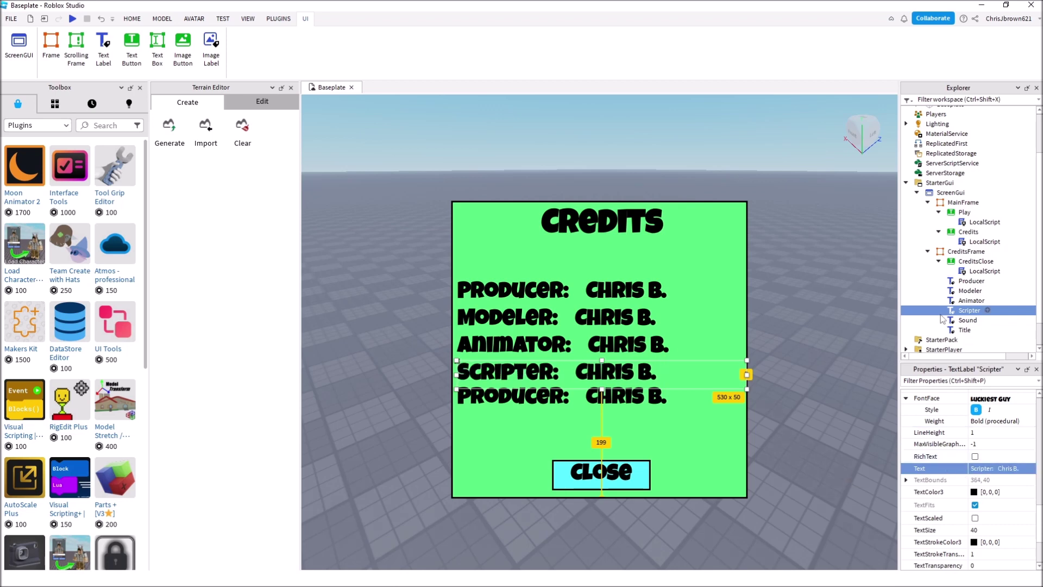
# Replace "Producer" with "Sound" in the displayed text of the Sound label, keeping the person's name
pyautogui.click(967, 319)
pyautogui.click(999, 468)
pyautogui.moveTo(996, 470); pyautogui.dragTo(970, 468)
pyautogui.write('Sou')
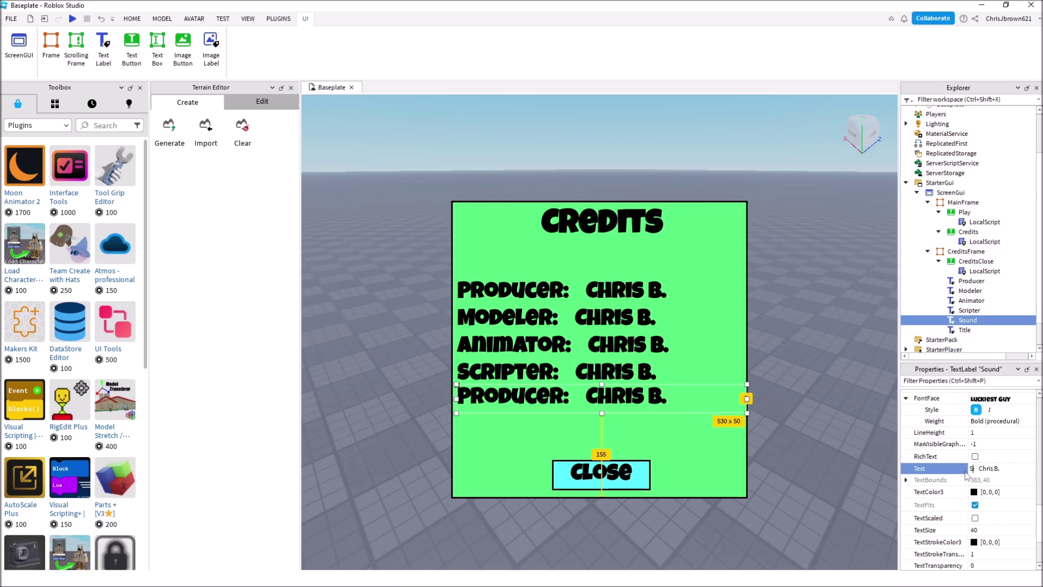
pyautogui.write('nd')
pyautogui.press('Return')
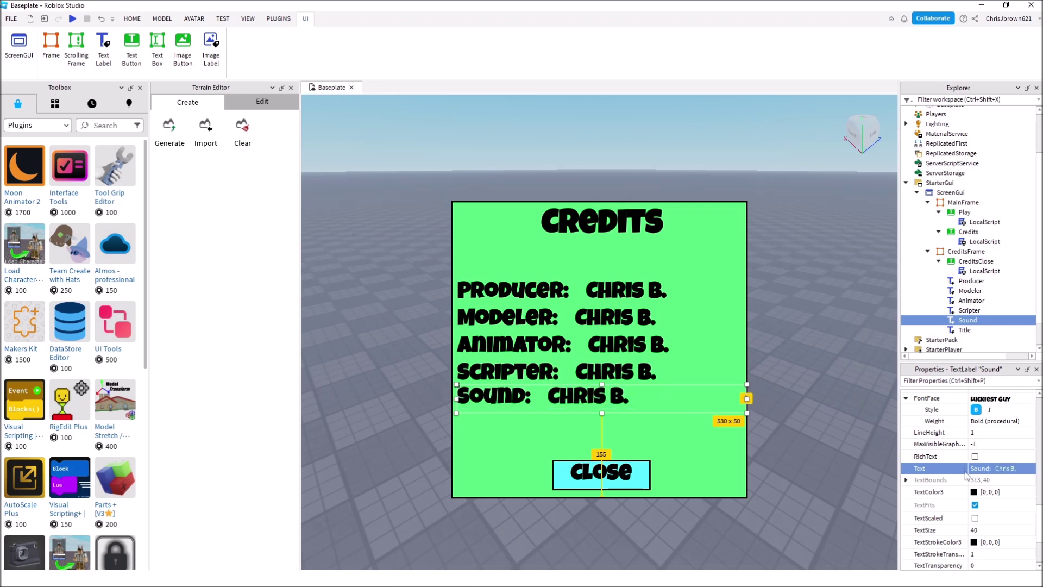
# Review the title, the five credit labels and the close button of the credits screen one by one
pyautogui.click(965, 331)
pyautogui.click(967, 320)
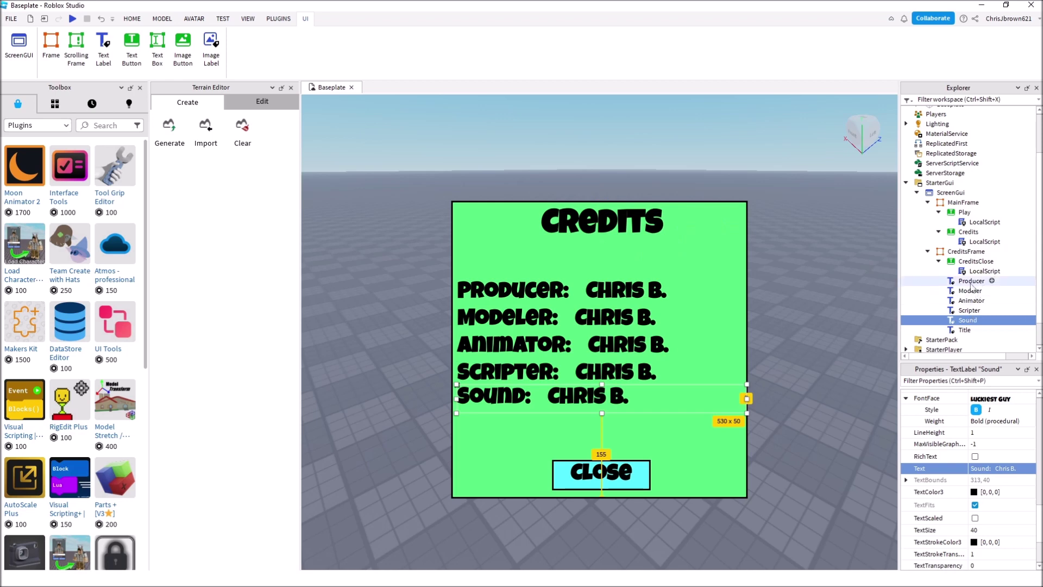
pyautogui.click(971, 281)
pyautogui.click(970, 291)
pyautogui.click(970, 300)
pyautogui.click(969, 310)
pyautogui.click(967, 320)
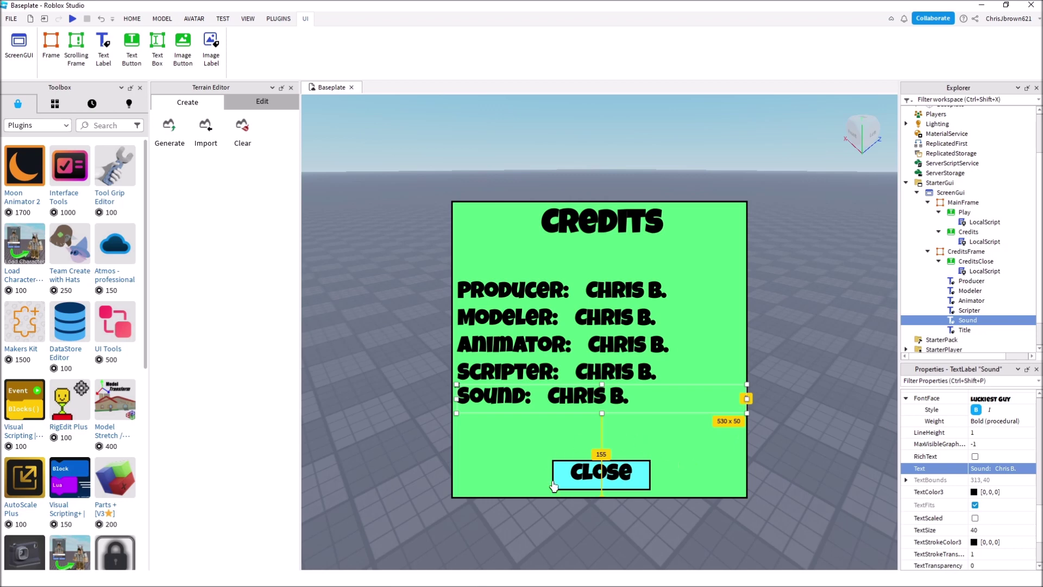
pyautogui.click(629, 487)
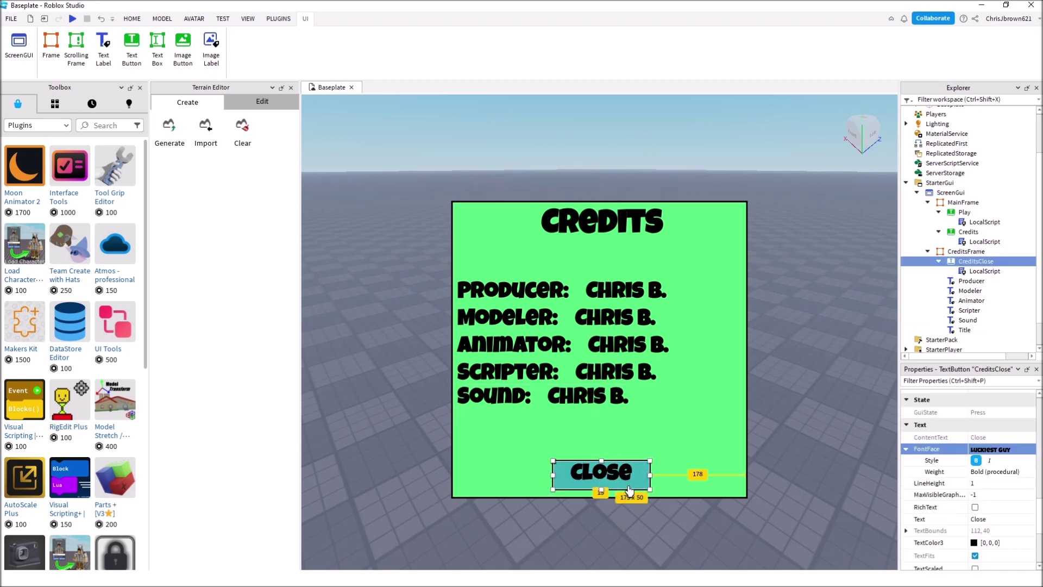
# Turn off the Visible property of CreditsFrame so the credits screen is hidden by default
pyautogui.click(693, 444)
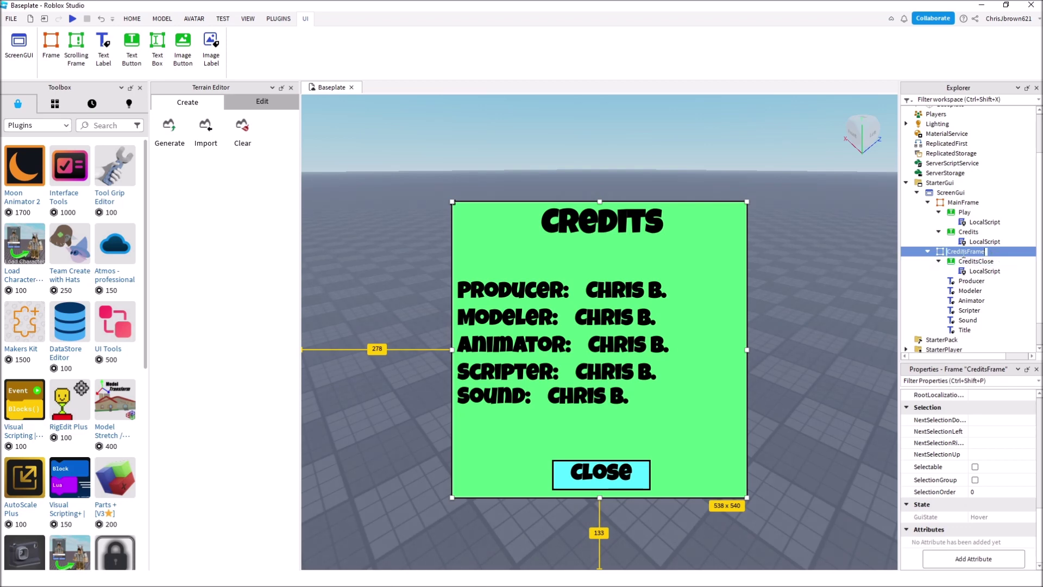
pyautogui.click(961, 271)
pyautogui.click(966, 253)
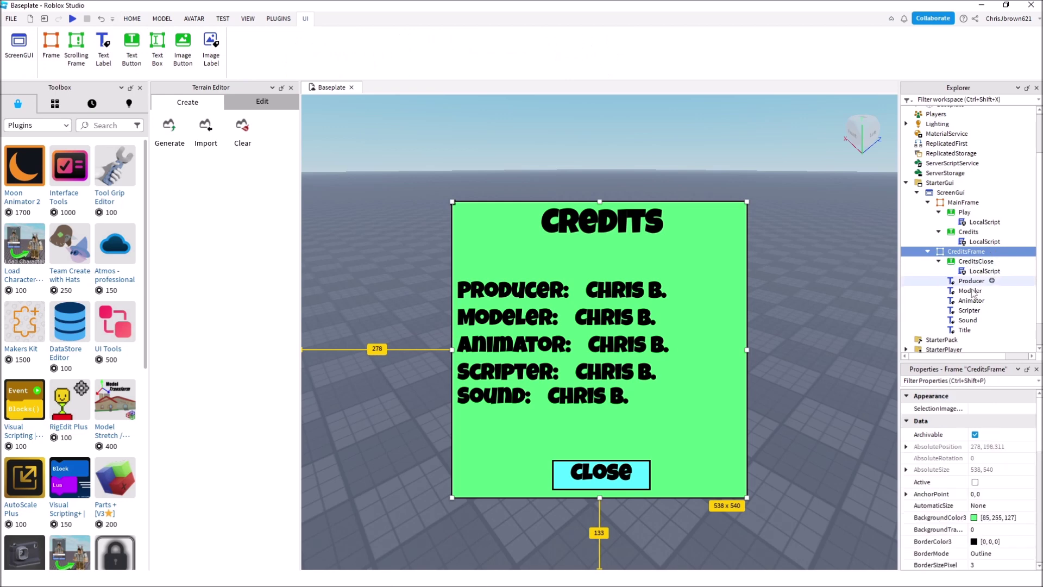
pyautogui.scroll(-1, 1002, 481)
pyautogui.scroll(-5, 1002, 481)
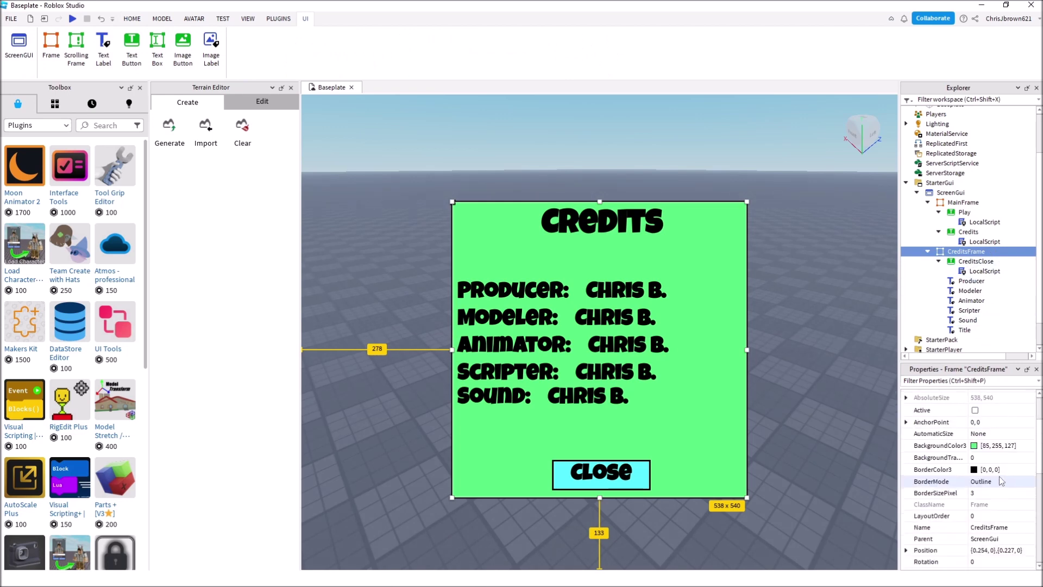
pyautogui.scroll(-1, 997, 479)
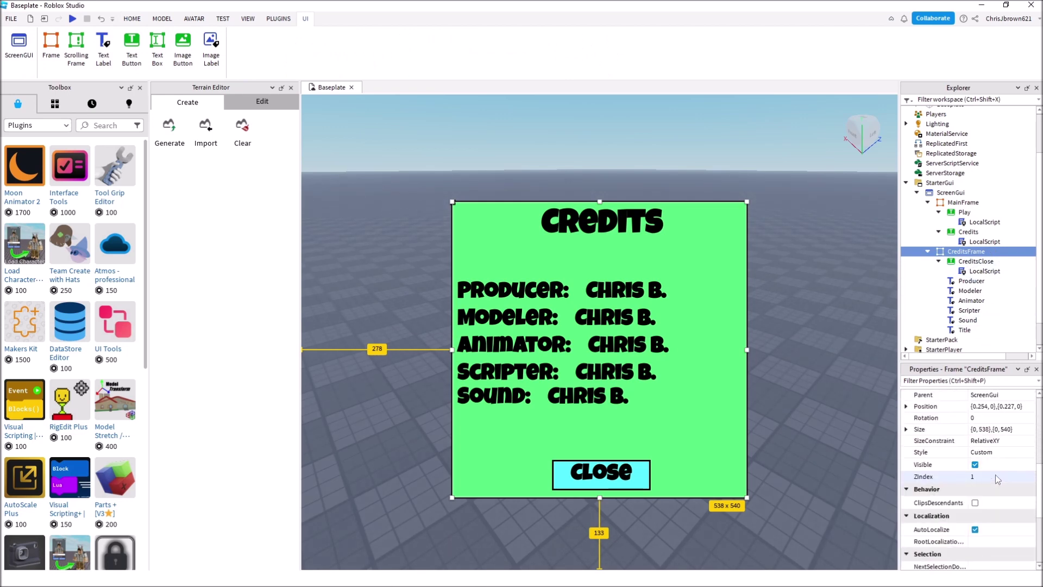
pyautogui.click(975, 465)
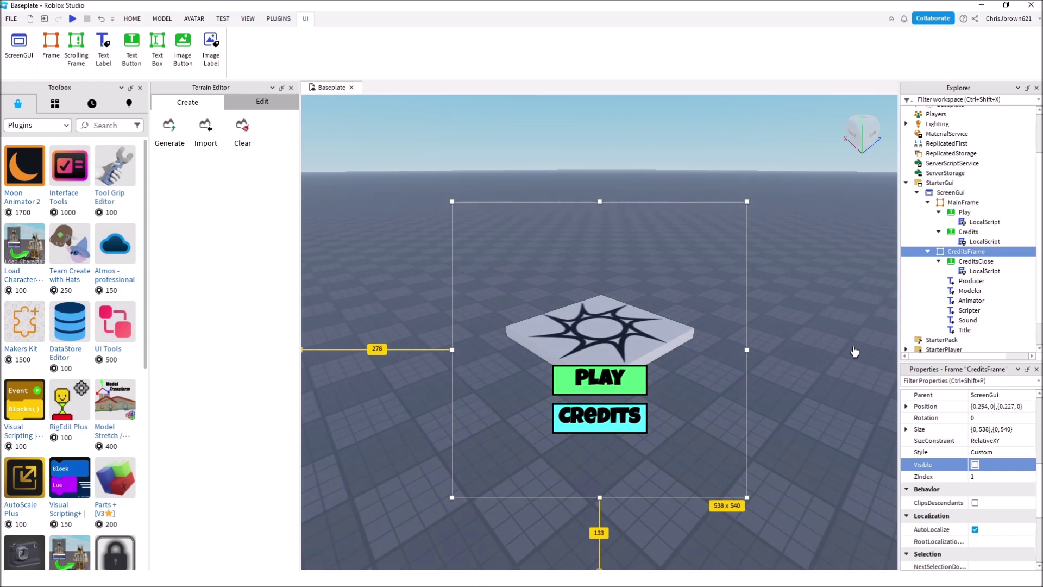
pyautogui.click(975, 464)
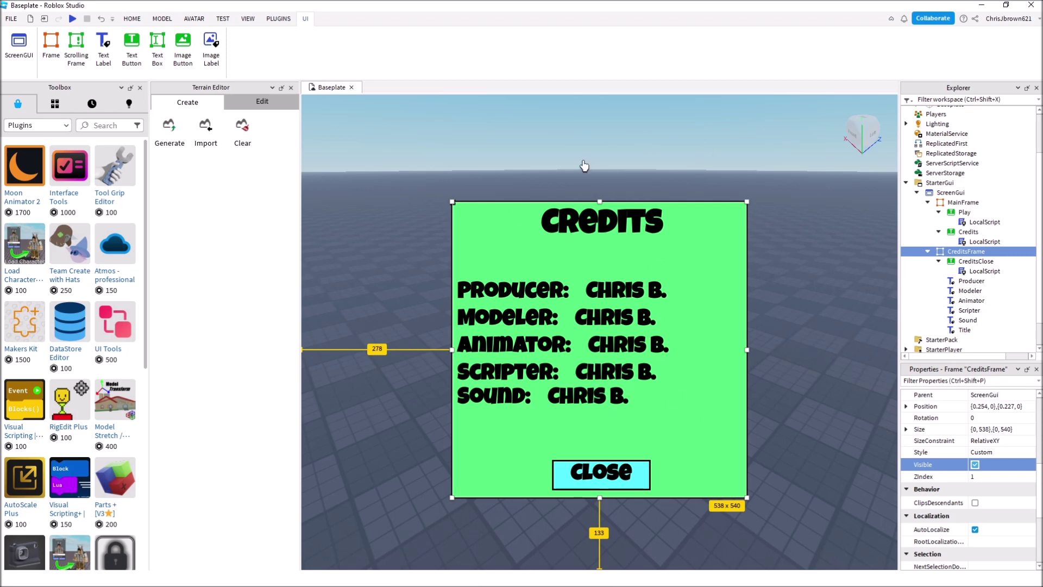
pyautogui.click(975, 465)
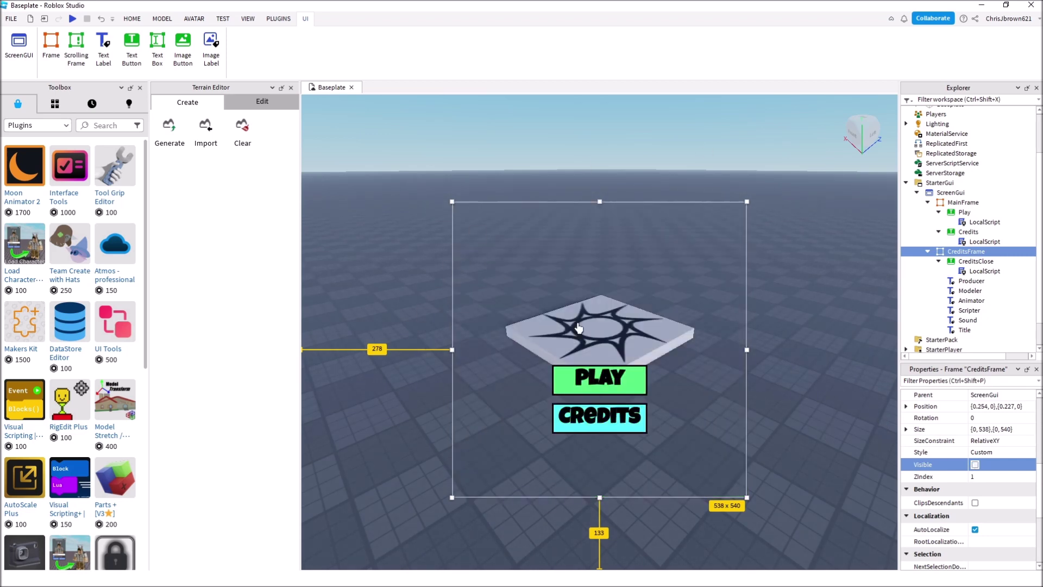
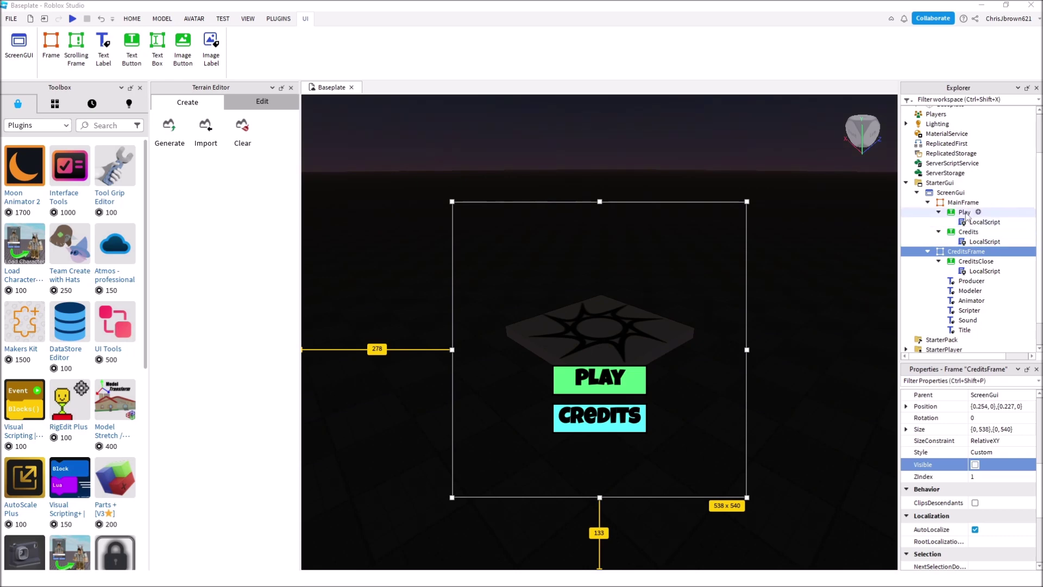
# Open the LocalScript of the Play button and declare the variable with "local Gui = script.Parent.Parent"
pyautogui.doubleClick(983, 222)
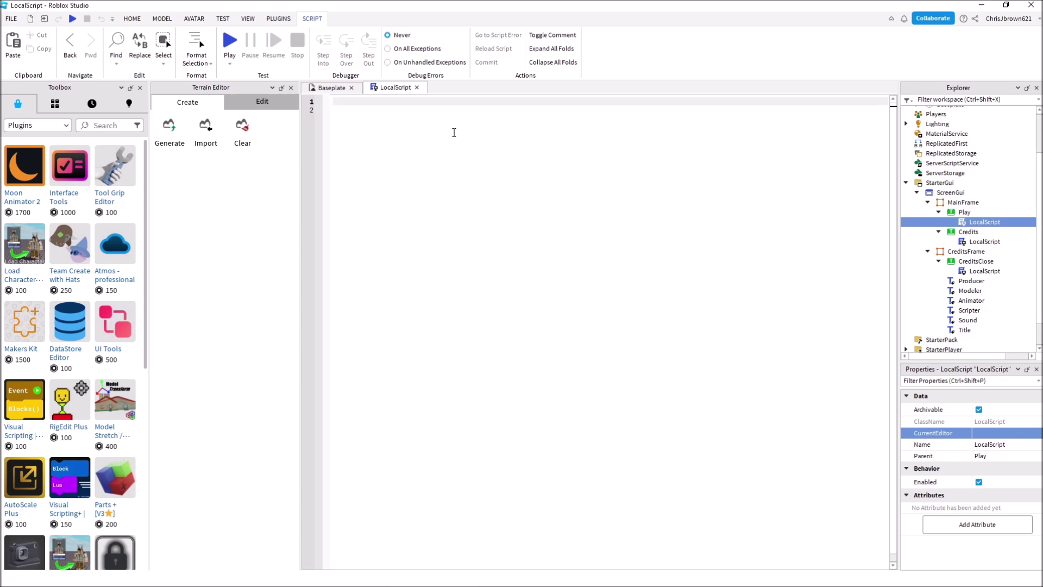
pyautogui.write('loc')
pyautogui.write('a')
pyautogui.press('BackSpace')
pyautogui.write('a')
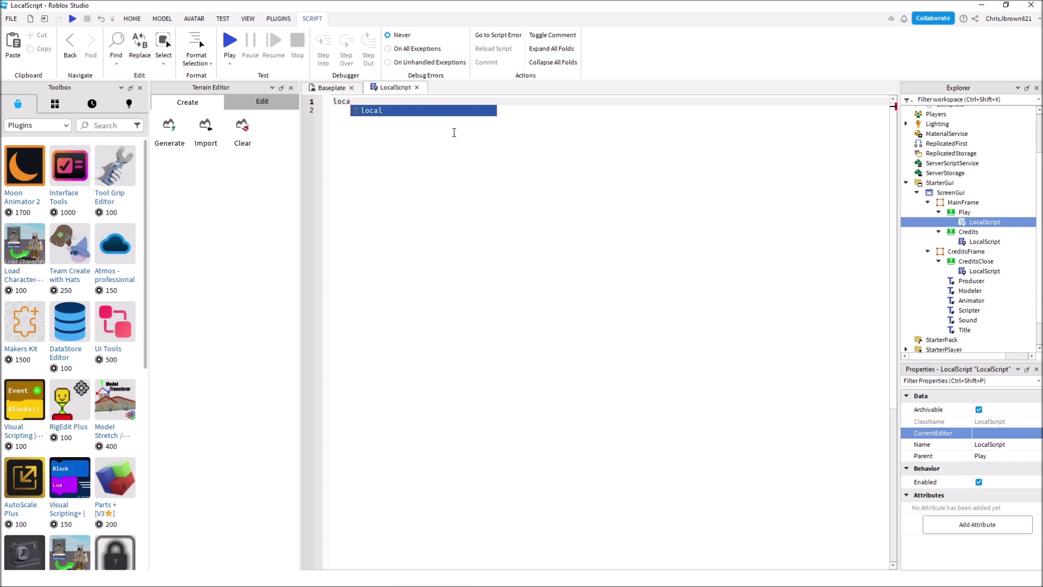
pyautogui.write('l')
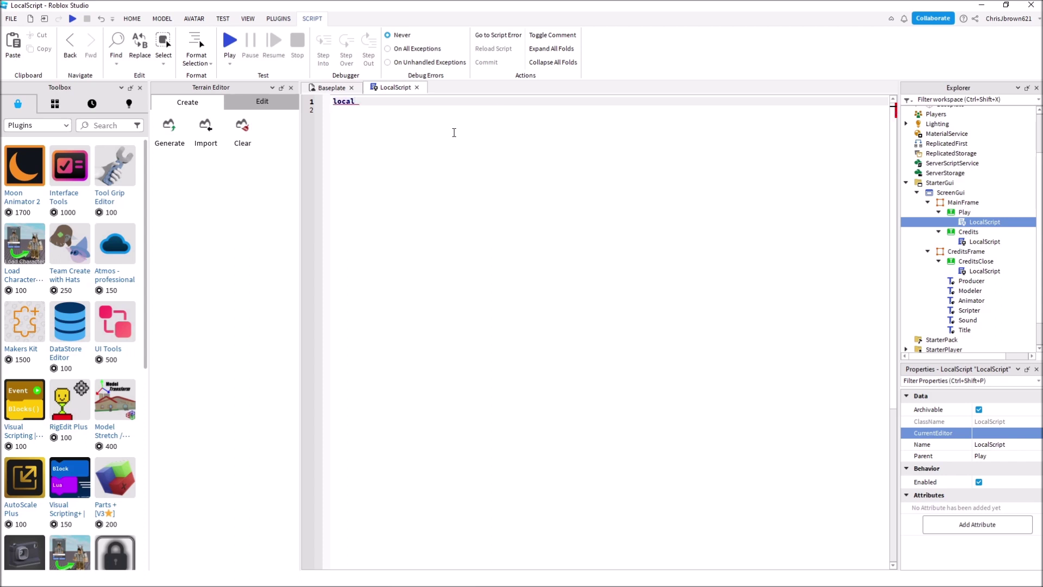
pyautogui.write(' Gui = script.')
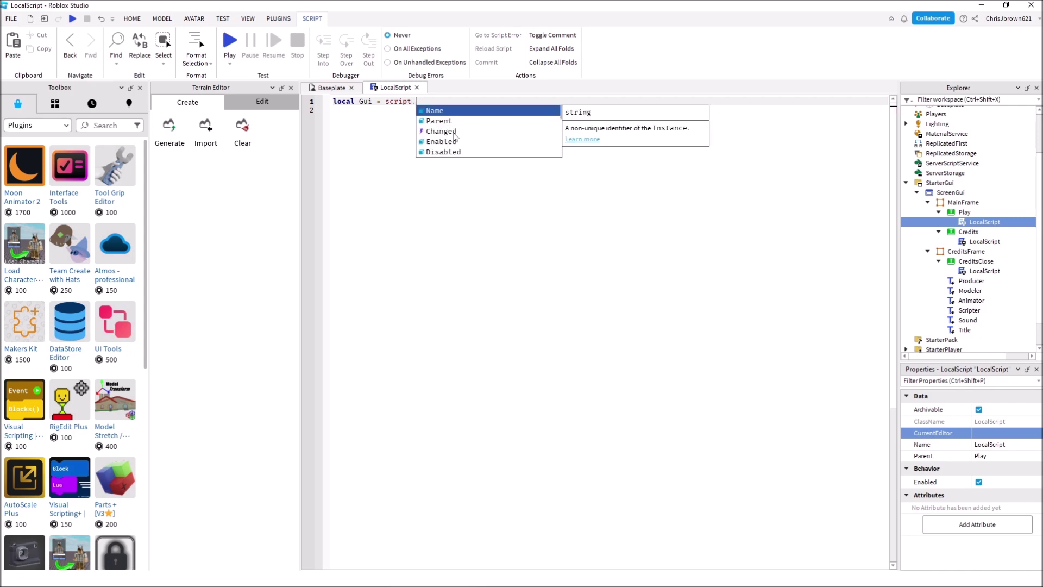
pyautogui.write('Parent')
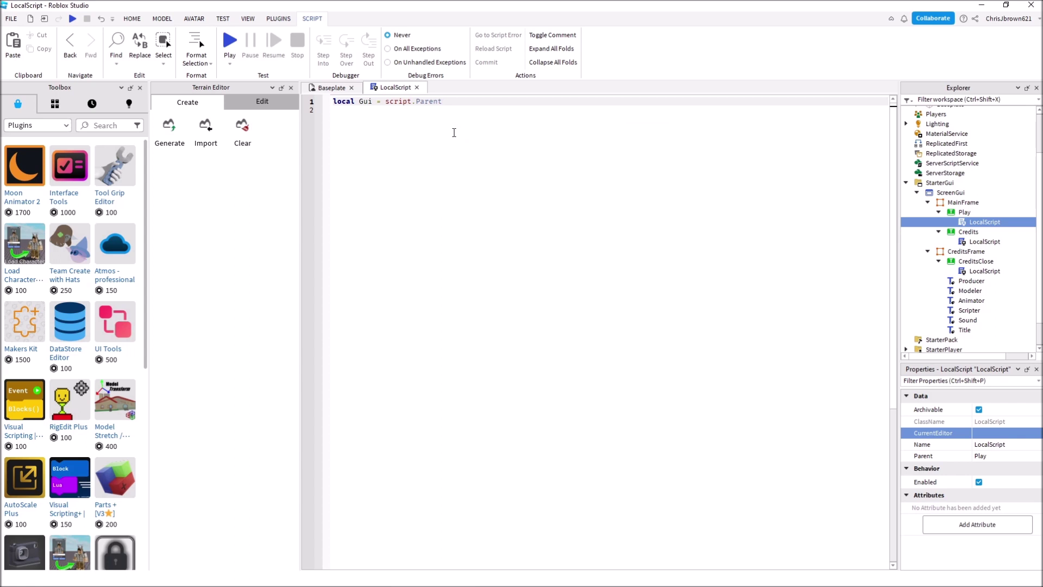
pyautogui.write('.Parent')
pyautogui.press('Return')
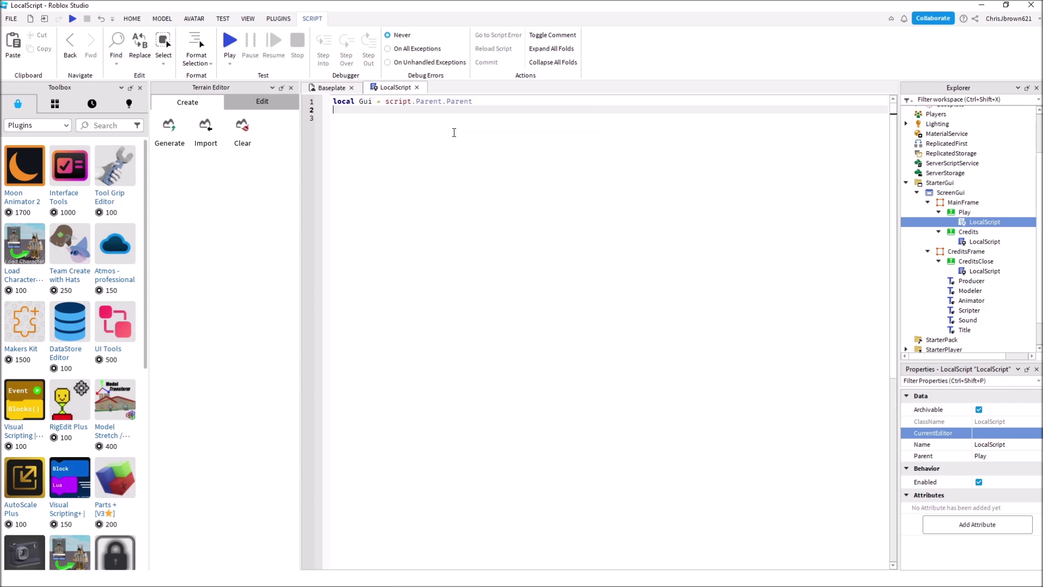
# Add "script.Parent.MouseButton1Click" below the variable, separated by an empty line, to reference the Play button's click event
pyautogui.press('Return')
pyautogui.write('scrio')
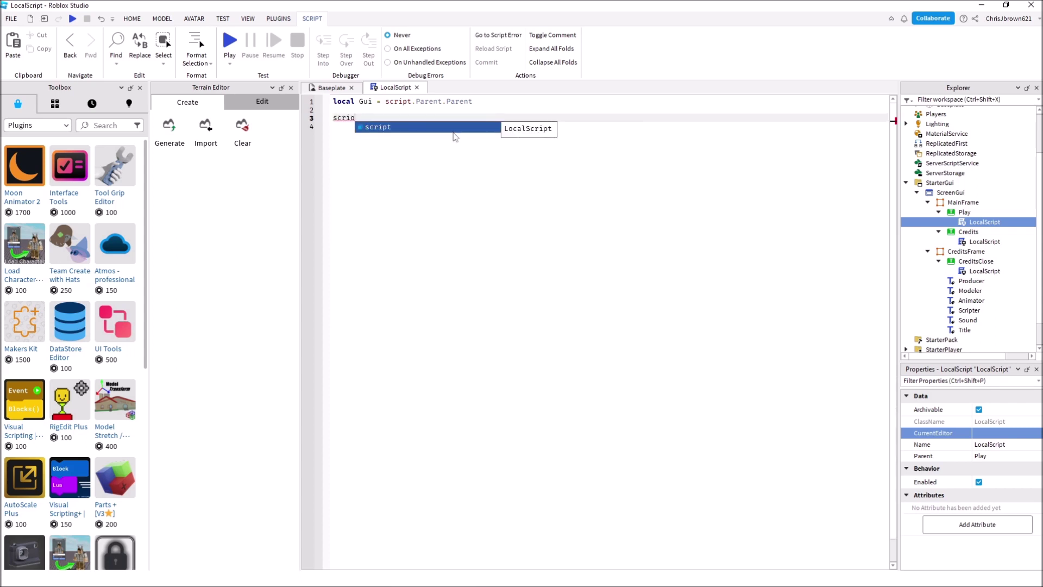
pyautogui.press('BackSpace')
pyautogui.write('pt')
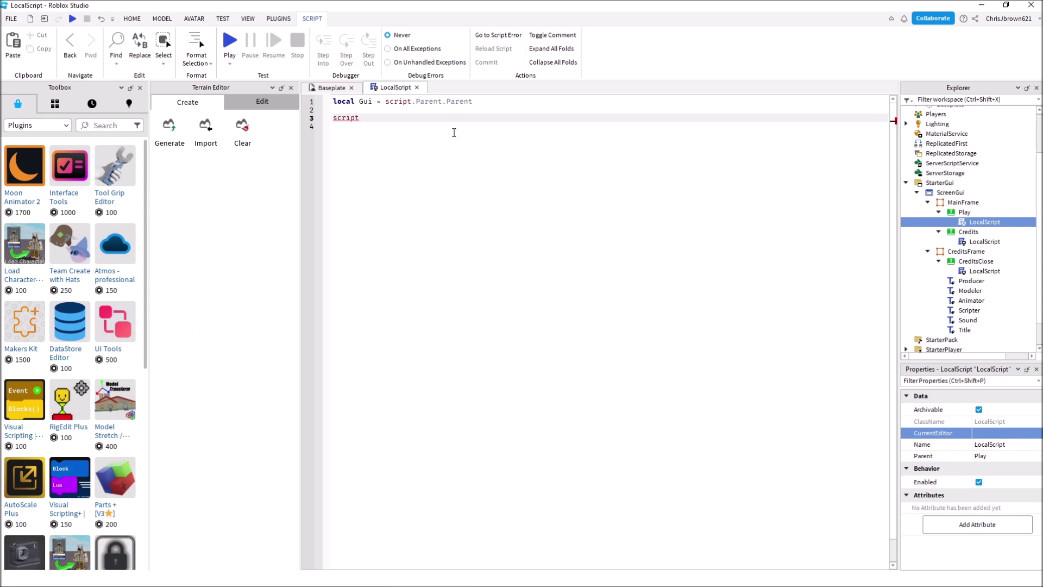
pyautogui.write('.O')
pyautogui.write('Parent')
pyautogui.write('.Mouse')
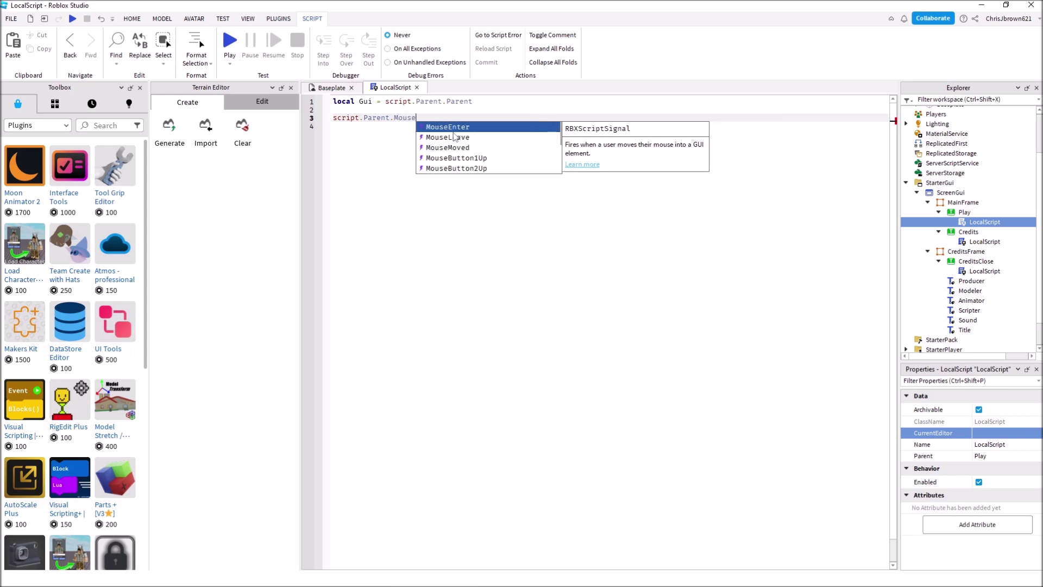
pyautogui.write('Button')
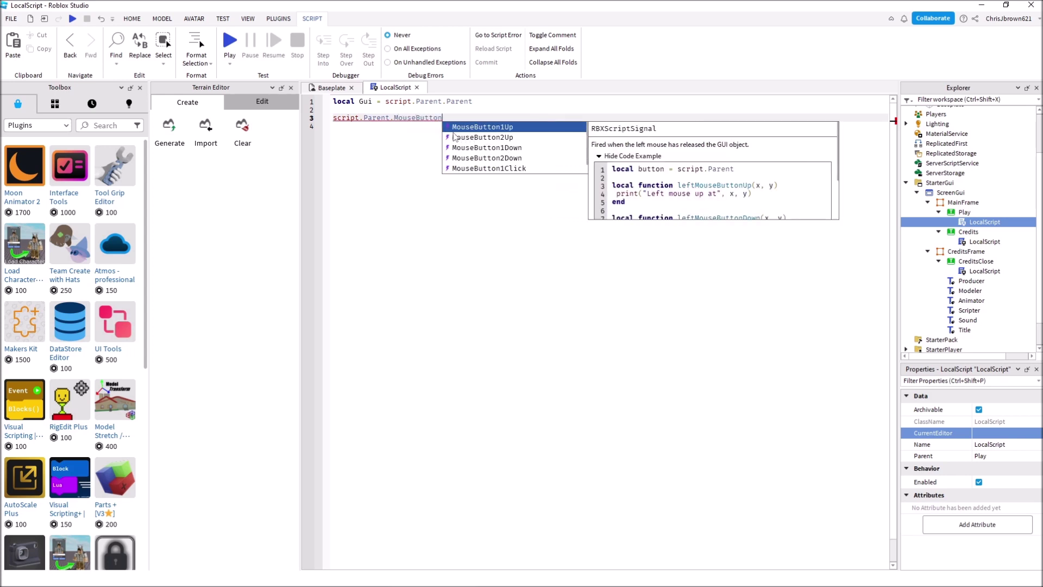
pyautogui.write('1')
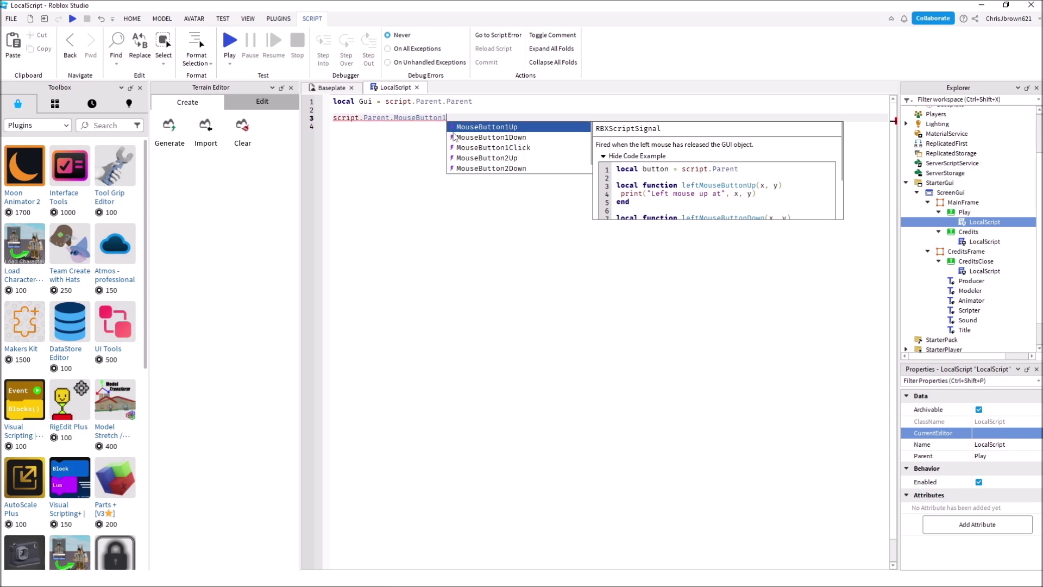
pyautogui.write('Click')
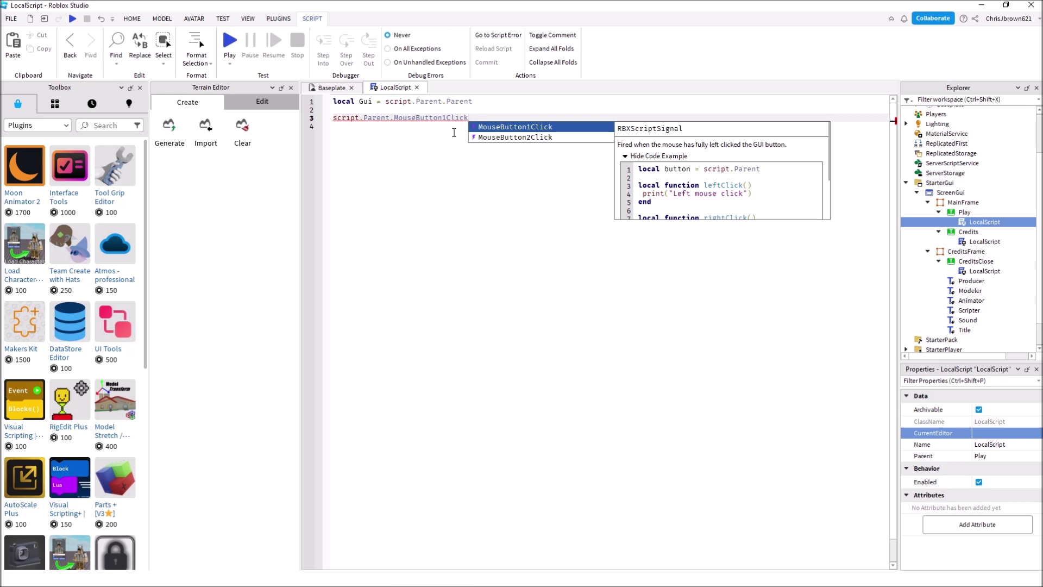
pyautogui.press('Escape')
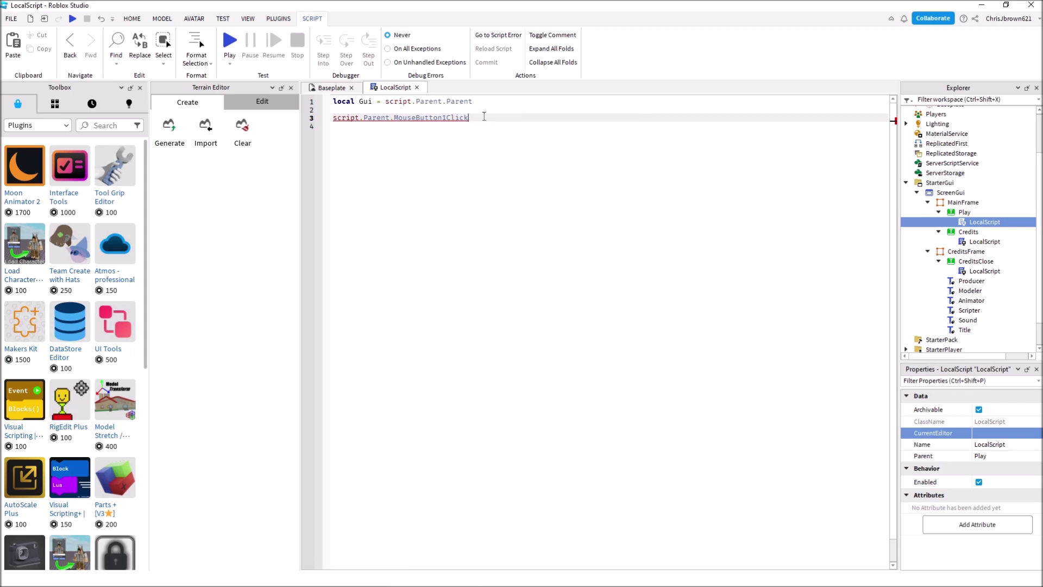
# Extend the click event line with ":Connect(function(clicked))" to attach a function with the parameter clicked
pyautogui.write(':')
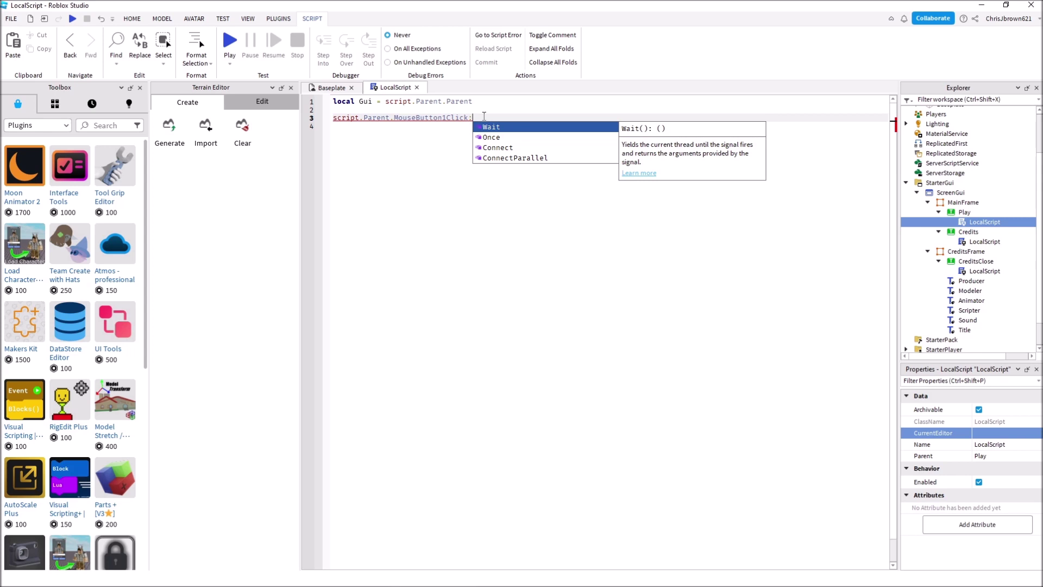
pyautogui.write('Connect')
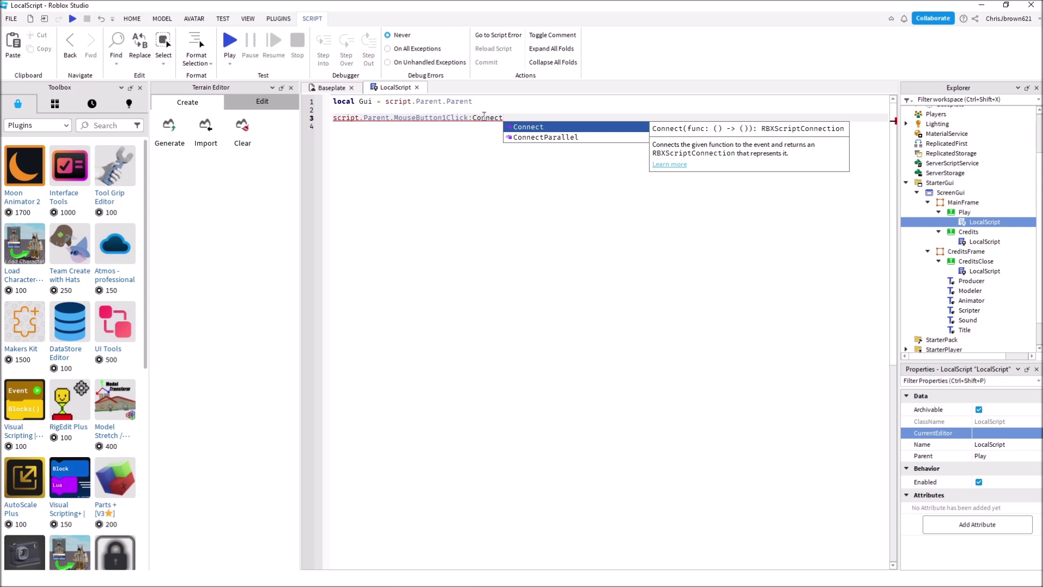
pyautogui.write('(')
pyautogui.write('functio')
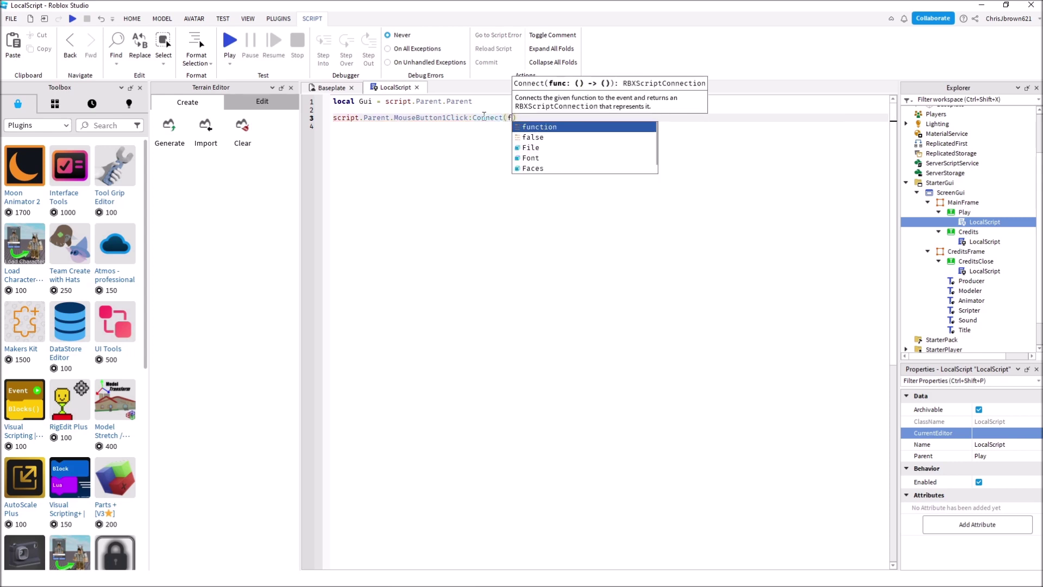
pyautogui.write('n')
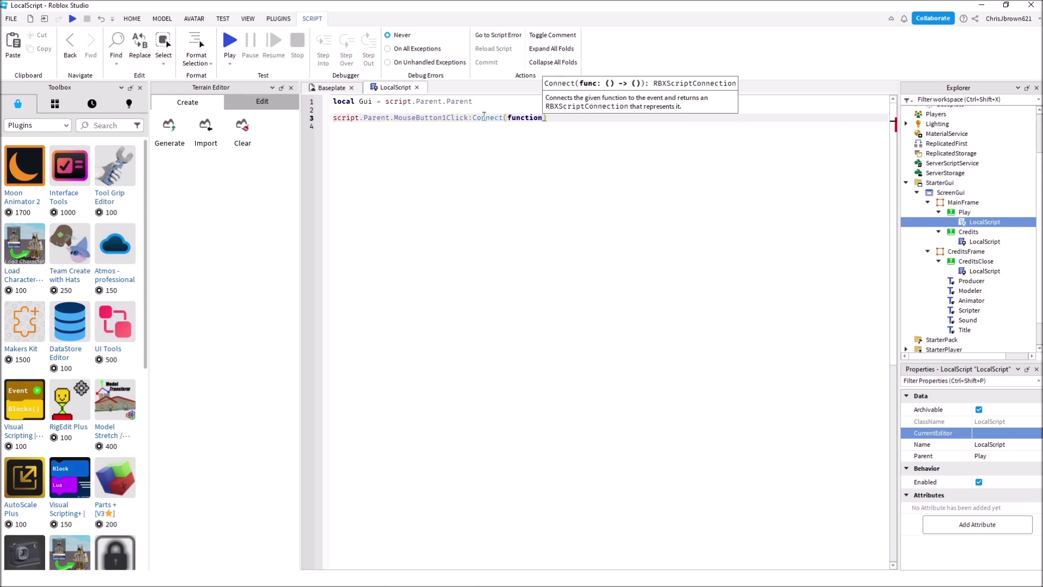
pyautogui.write('(')
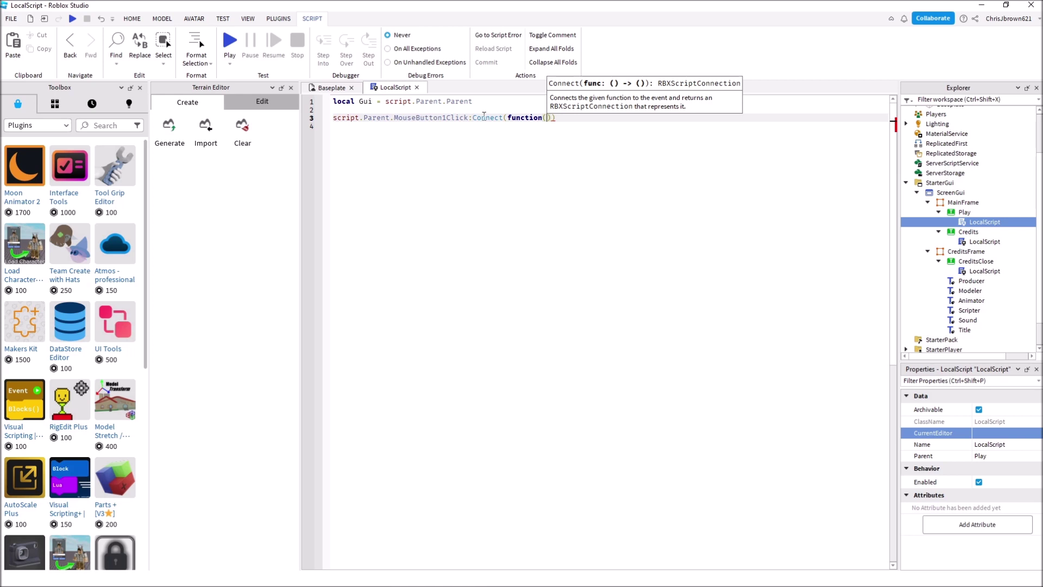
pyautogui.write(')')
pyautogui.write('clicked')
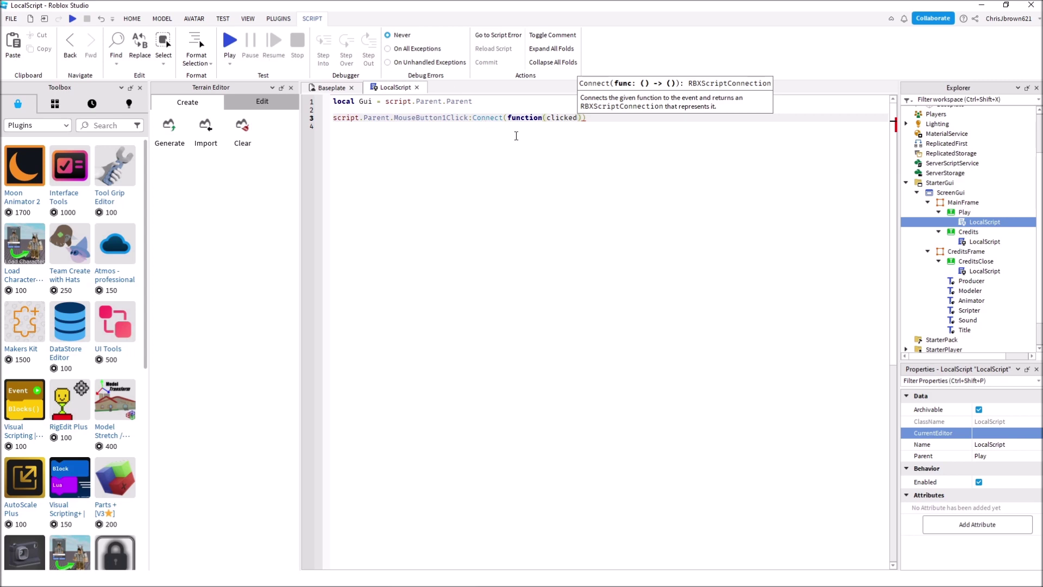
# Remove the extra closing parenthesis after function(clicked) and open an empty function body closed by "end)"
pyautogui.click(596, 122)
pyautogui.press('BackSpace')
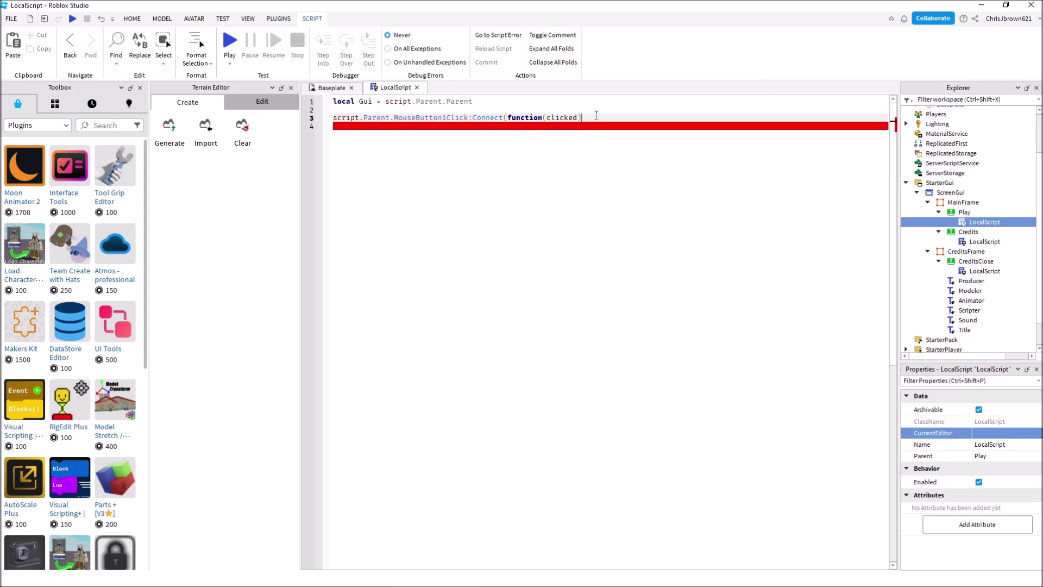
pyautogui.press('Return')
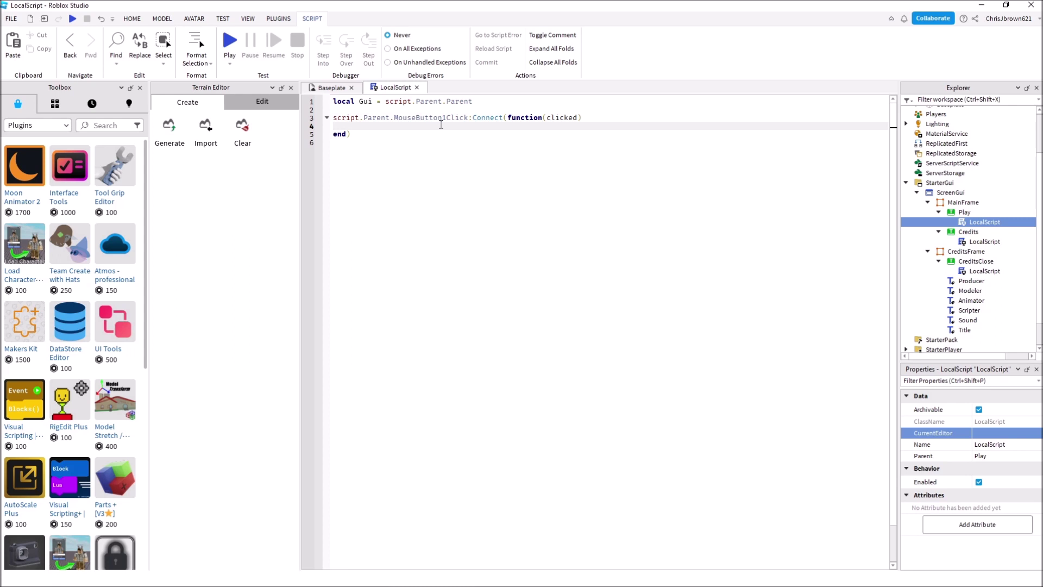
# Start the first line of the click function with the tween call "Gui:TweenPostion"
pyautogui.write('G')
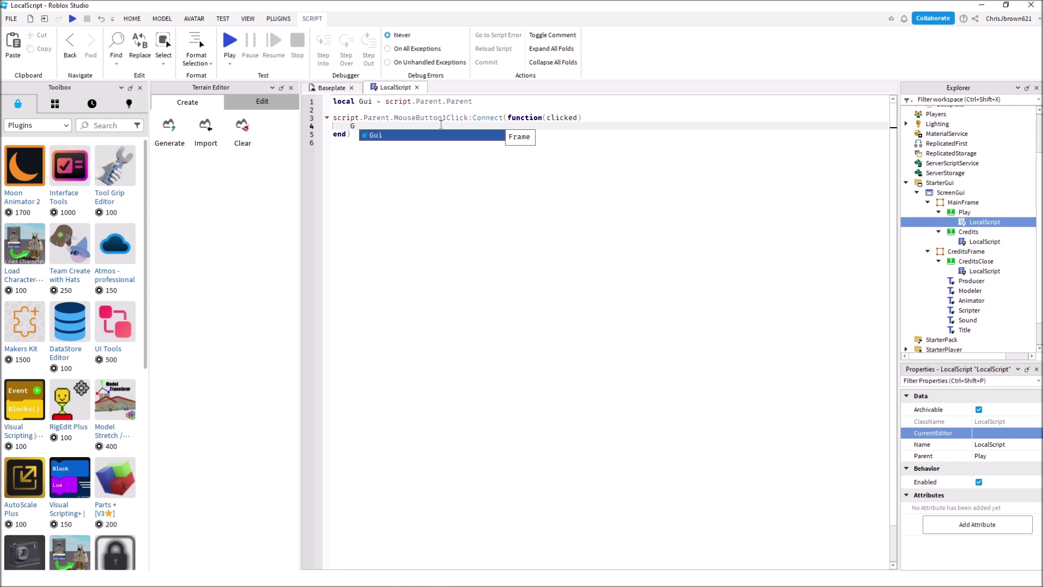
pyautogui.write('ui:')
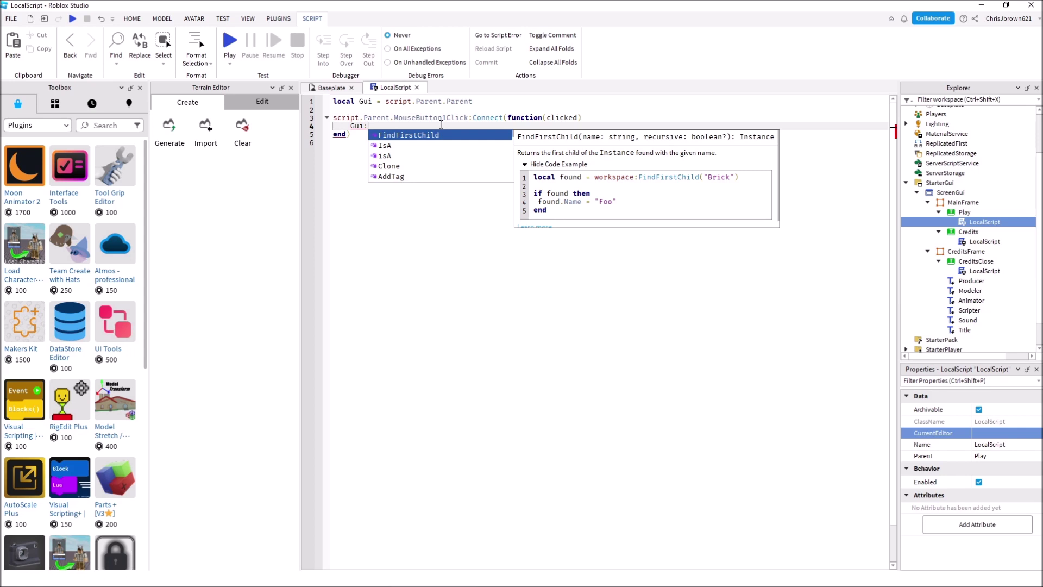
pyautogui.write('Tween')
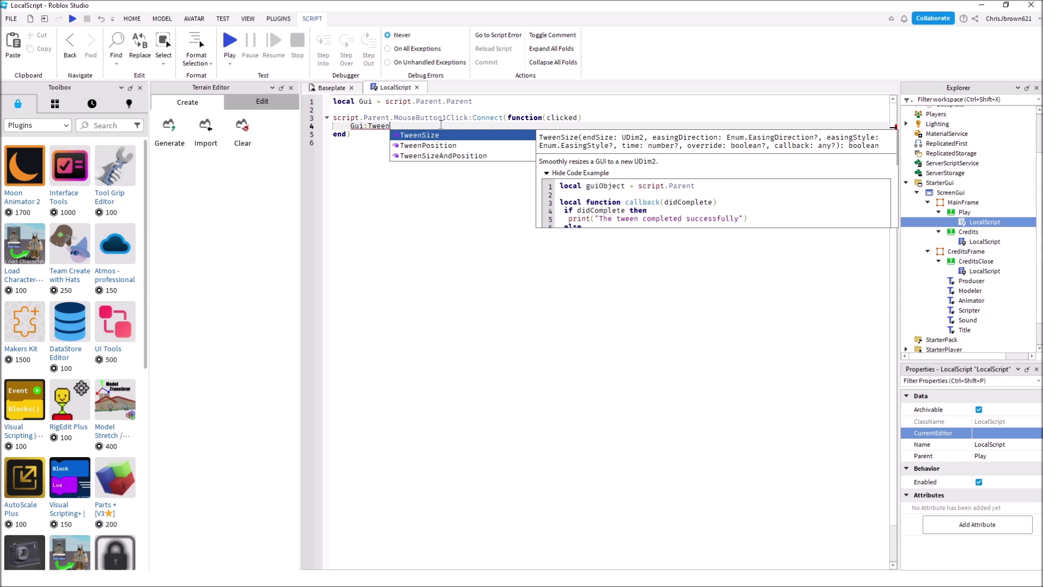
pyautogui.write('Po')
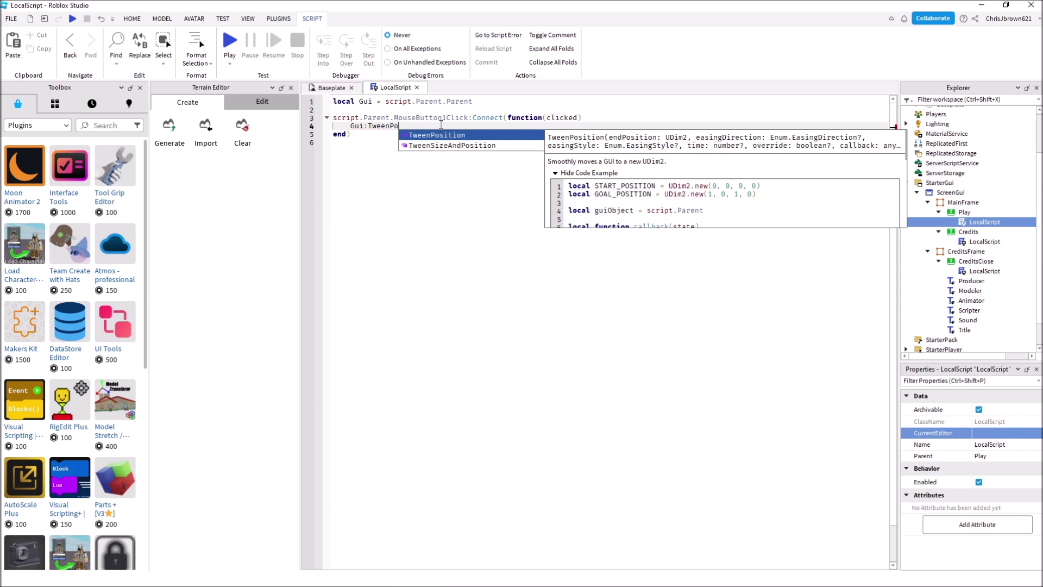
pyautogui.write('sition')
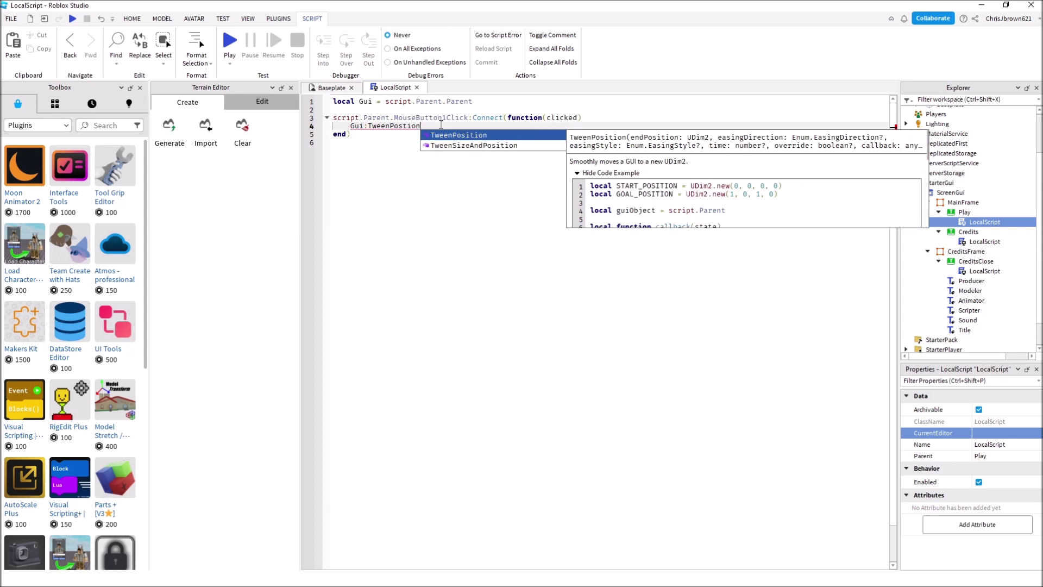
# Give the tween call the target position "UDim2.new(0,0,1,0)" as its first argument
pyautogui.write('(U')
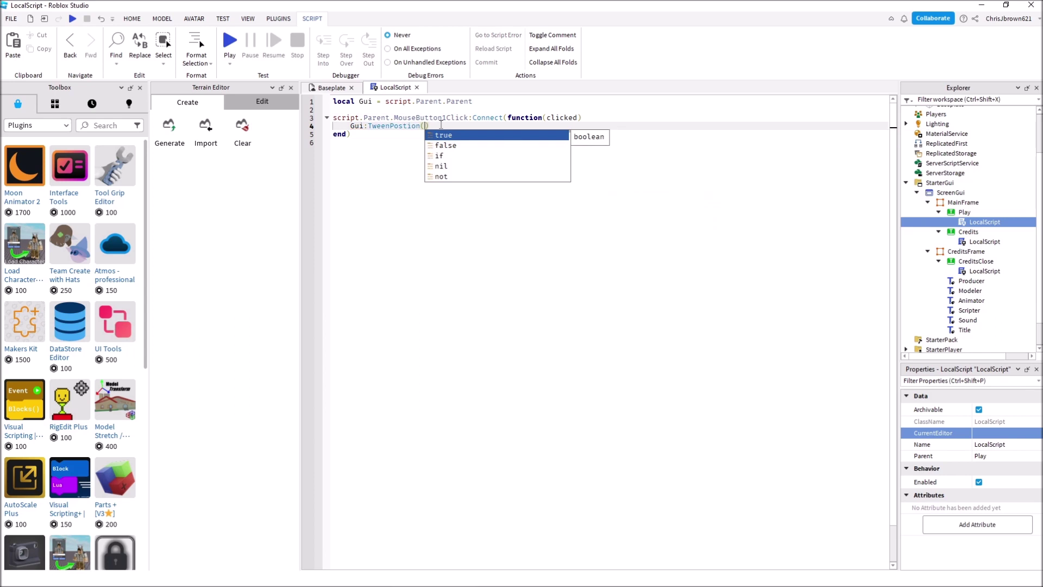
pyautogui.write('Di')
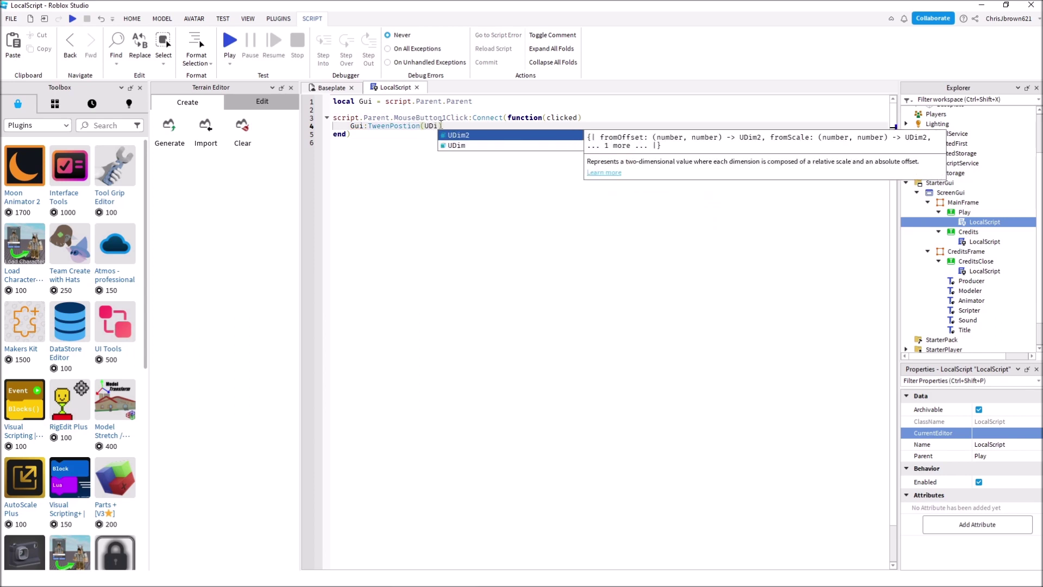
pyautogui.write('m2')
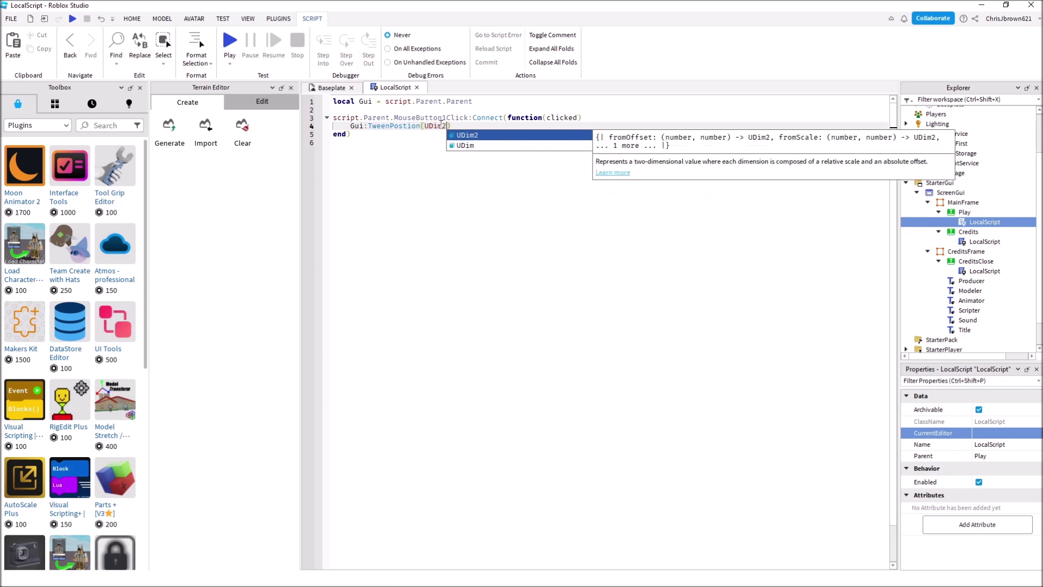
pyautogui.write('.new')
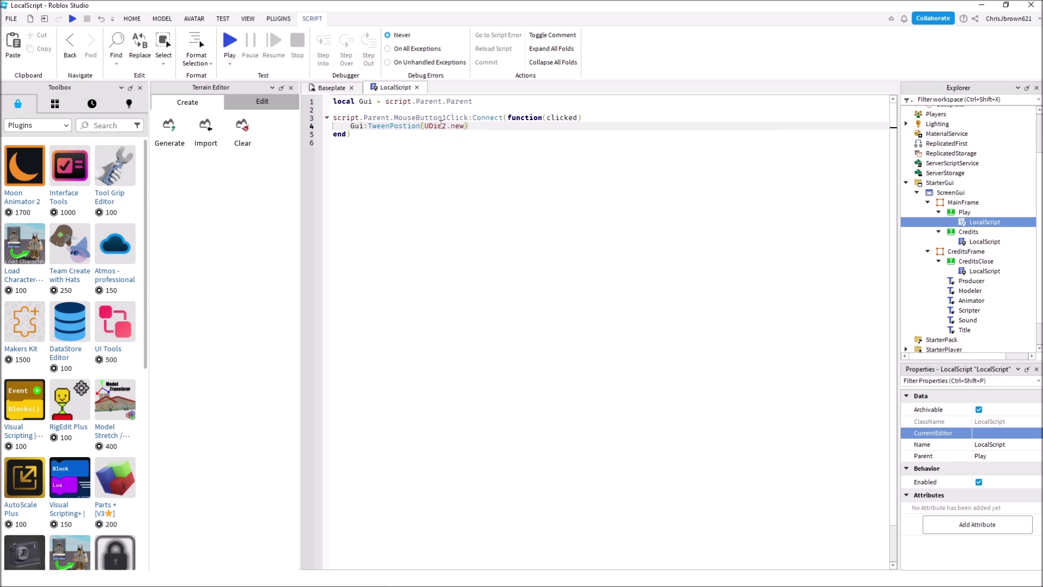
pyautogui.write('(')
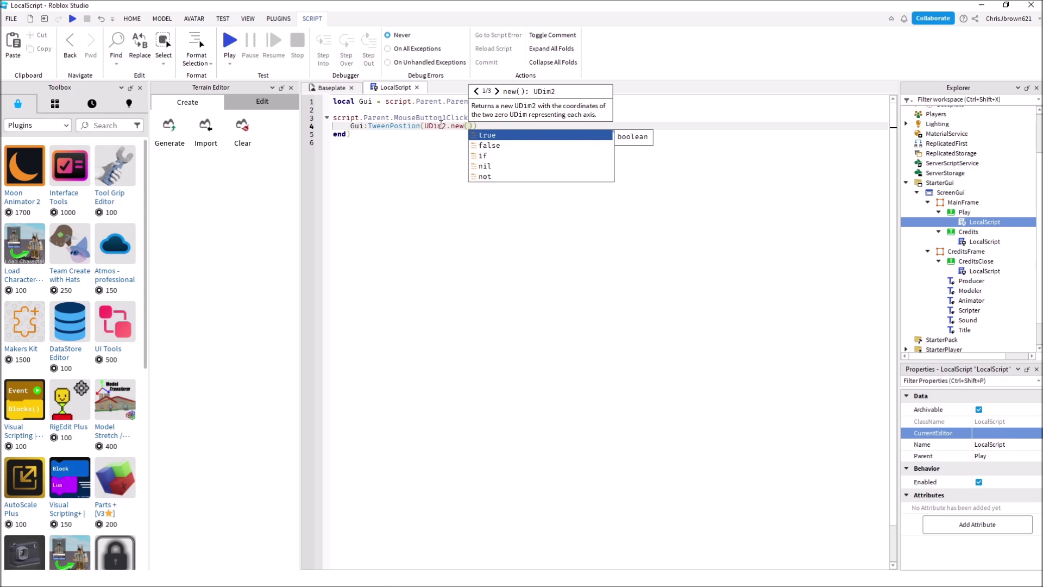
pyautogui.write('0')
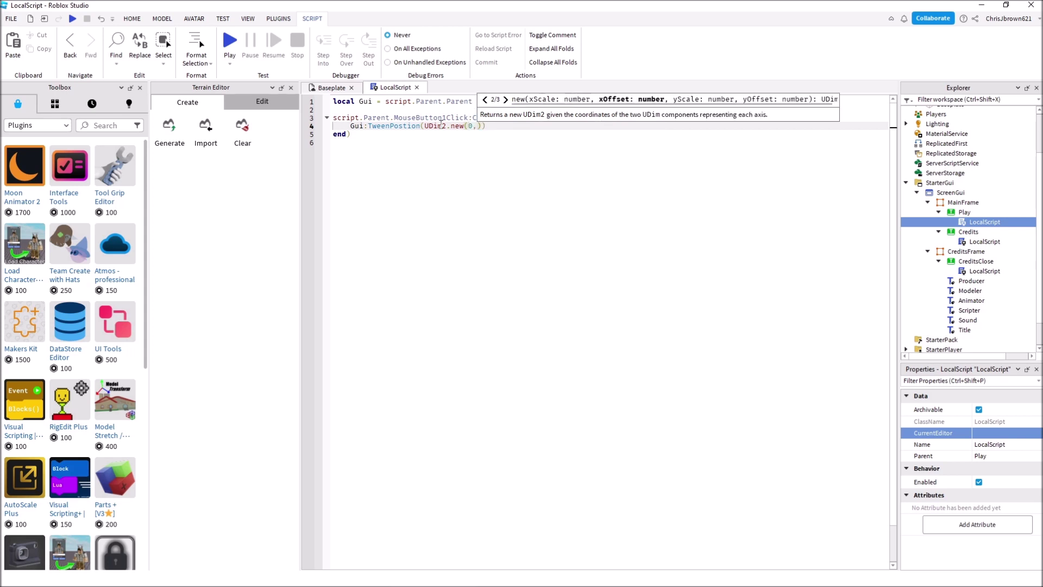
pyautogui.write(',0')
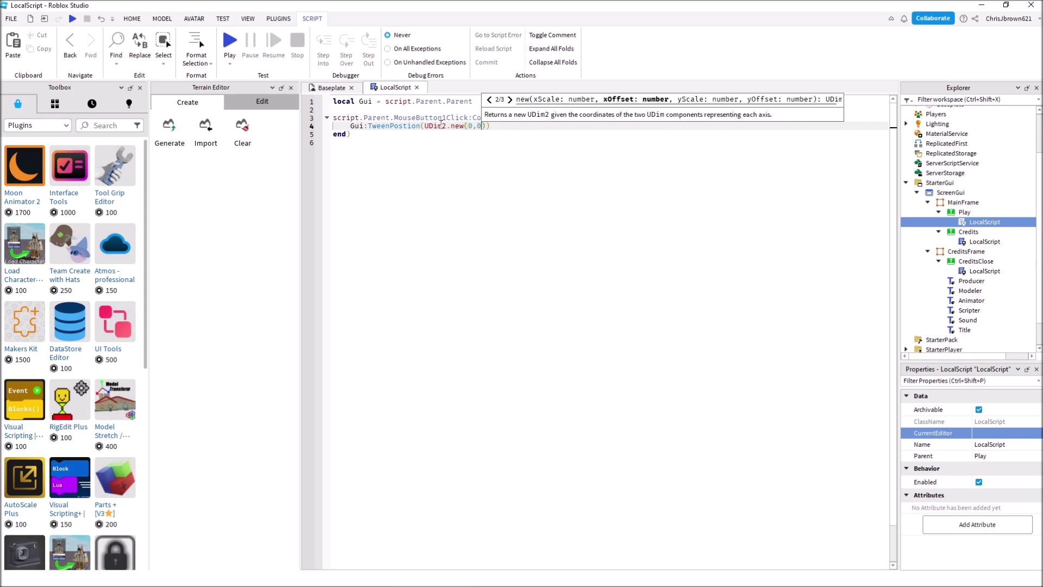
pyautogui.write(',1,0')
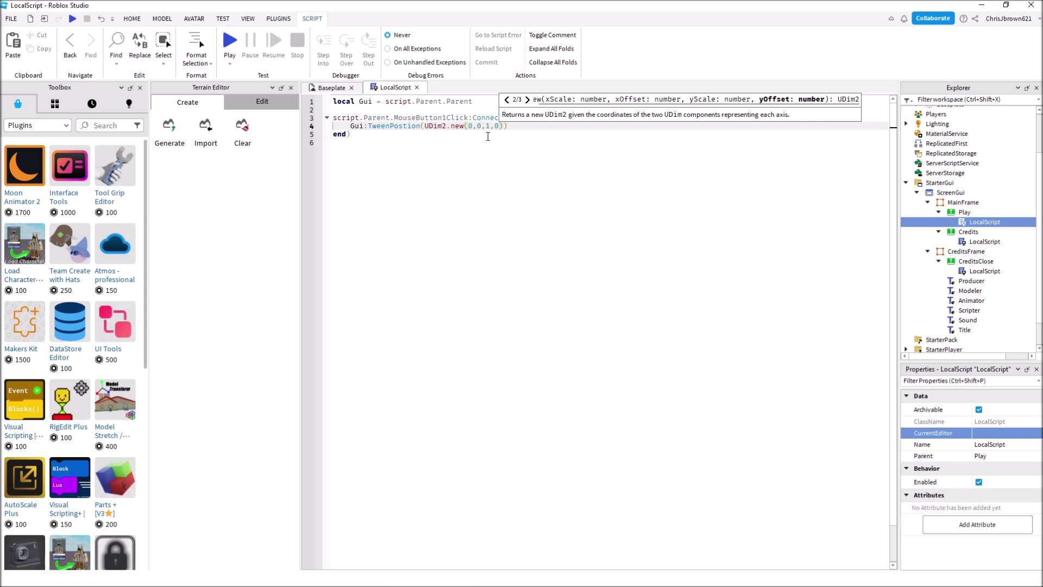
# Complete the tween call with the arguments "InOut", "Sine" and 3.5, closing it with a single parenthesis and adding a new line below
pyautogui.click(524, 126)
pyautogui.press('BackSpace')
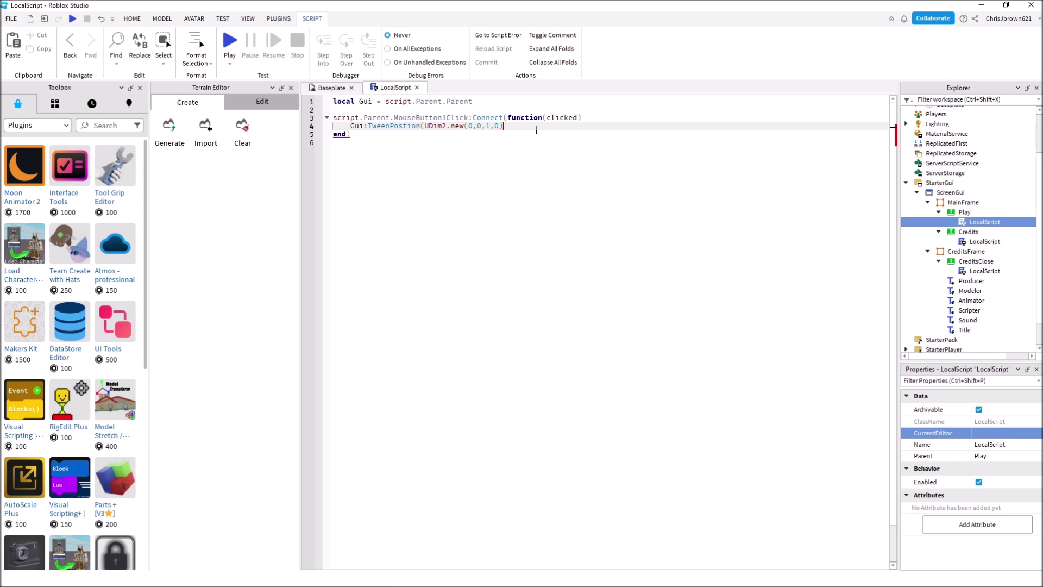
pyautogui.write(', "InOut')
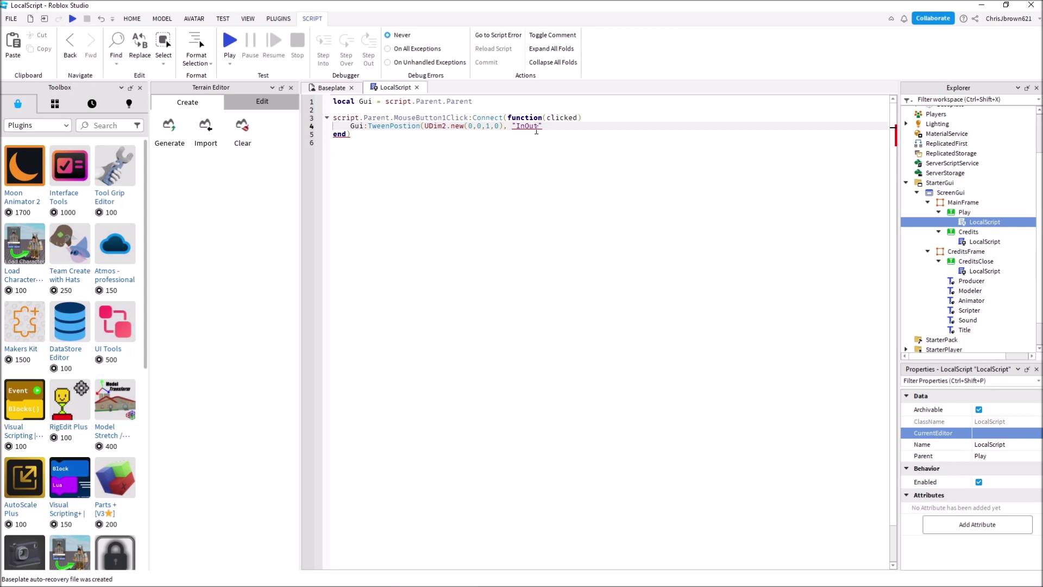
pyautogui.press('Right')
pyautogui.write(', "Sine')
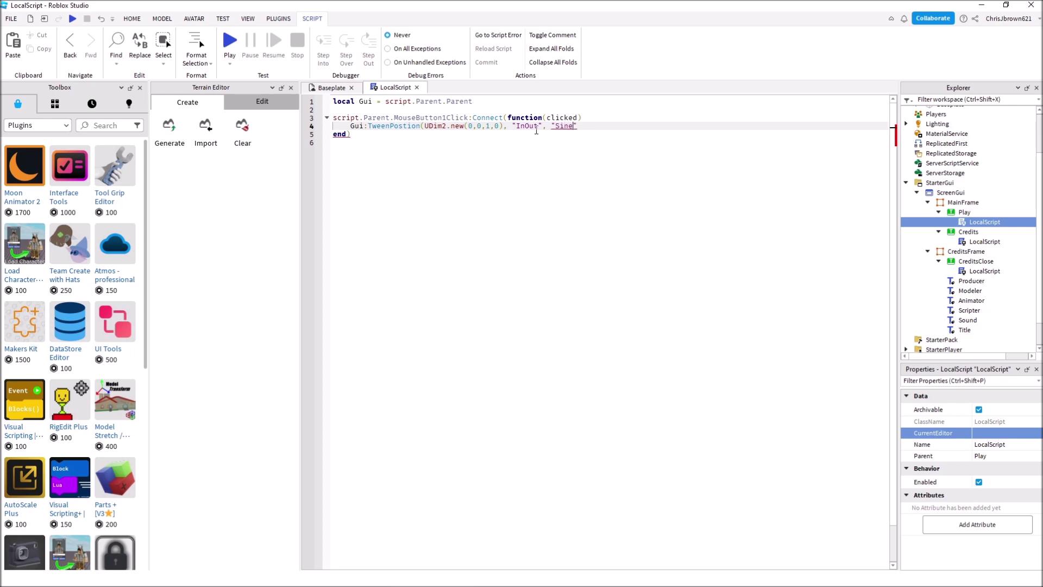
pyautogui.write('", ')
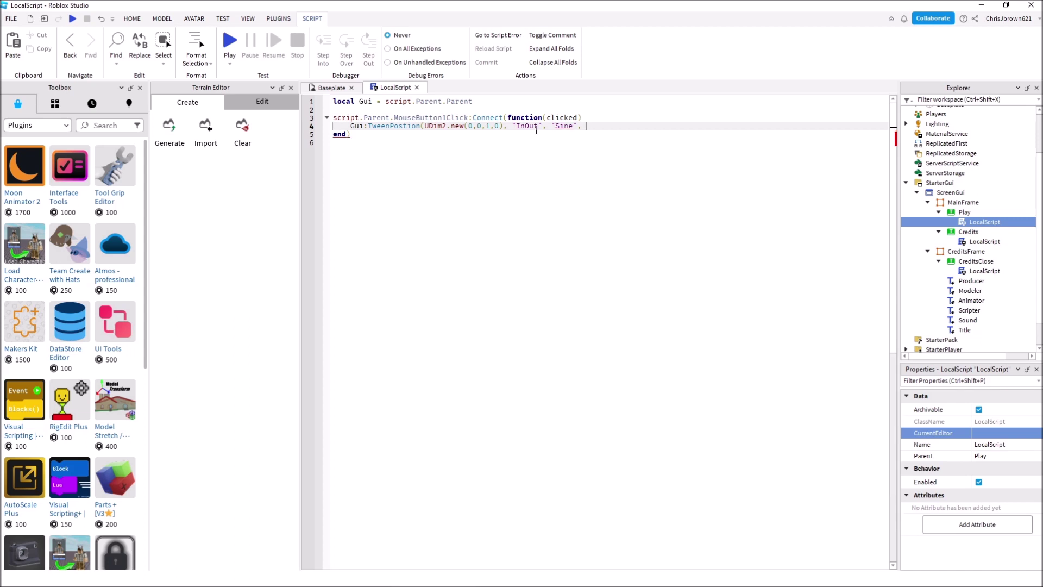
pyautogui.write('3.5)')
pyautogui.press('Return')
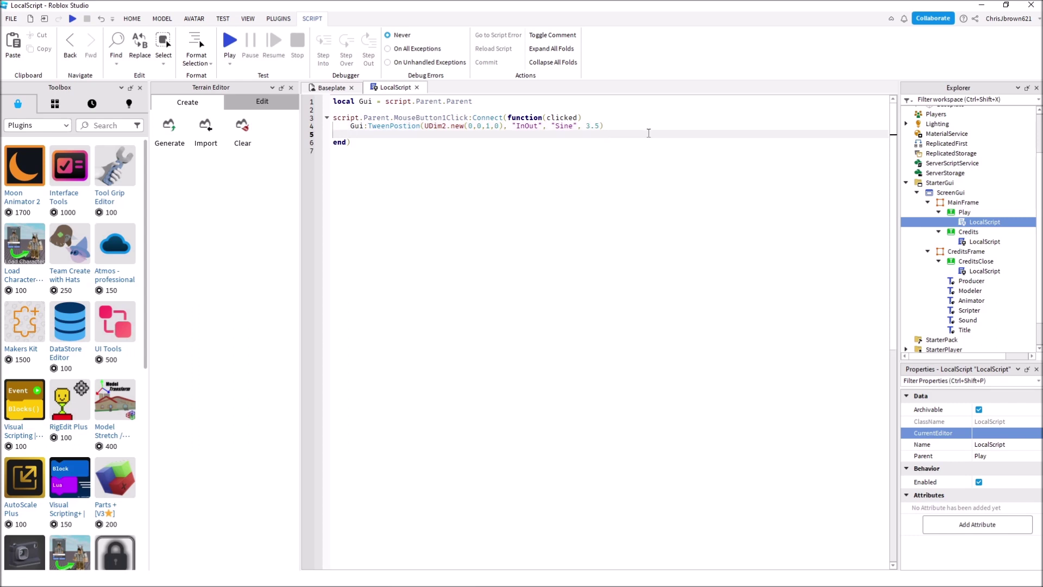
# Add the loop "for i = 1,25 do" with its matching end below the tween line
pyautogui.write('for i = 1,25 do')
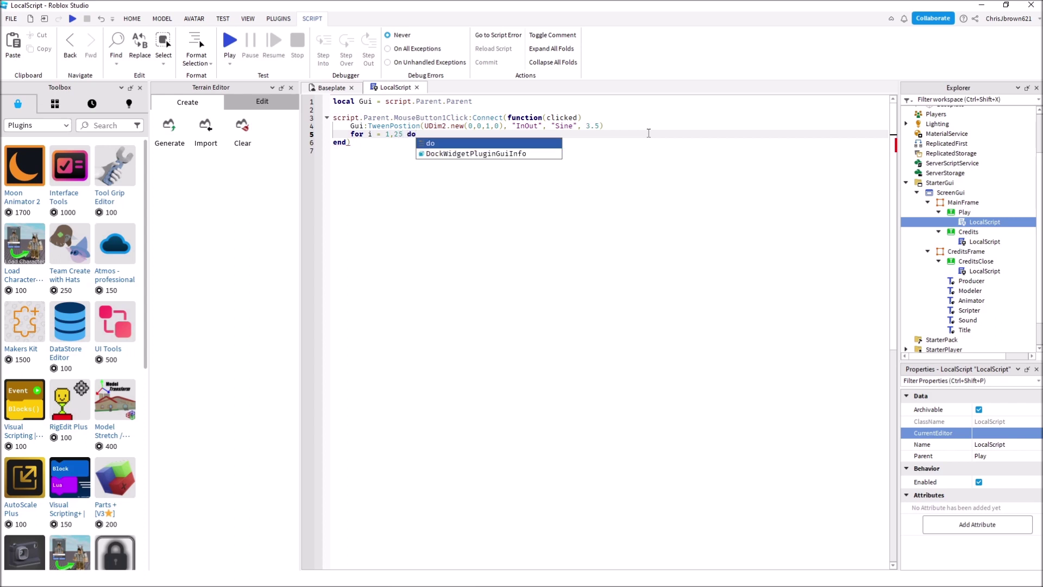
pyautogui.press('Escape')
pyautogui.press('Return')
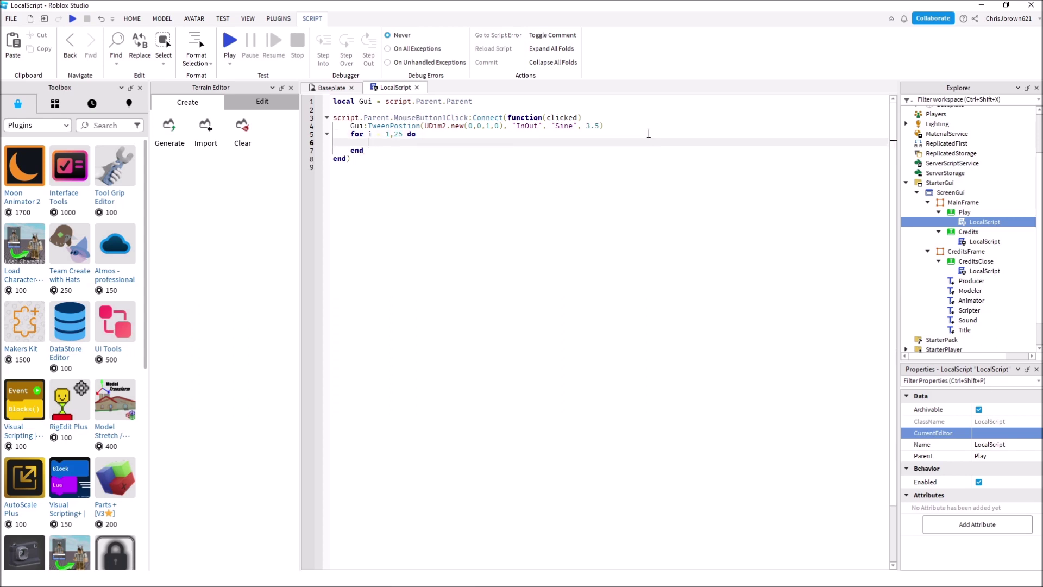
# Add "wait (0.05)" as the first statement inside the for loop, followed by a new line
pyautogui.write('wait')
pyautogui.write(' (')
pyautogui.write('0.0')
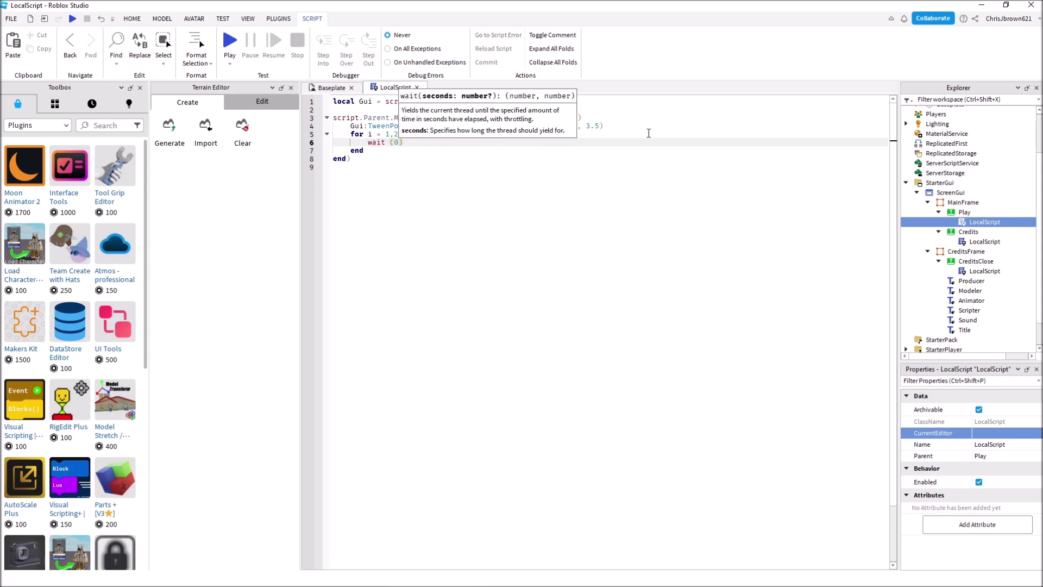
pyautogui.write('5')
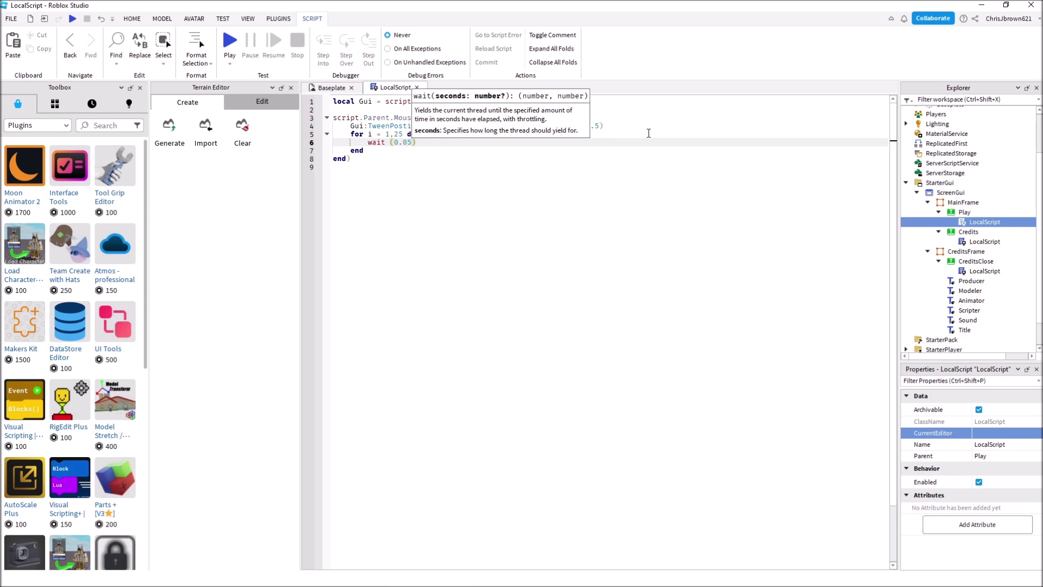
pyautogui.press('Right')
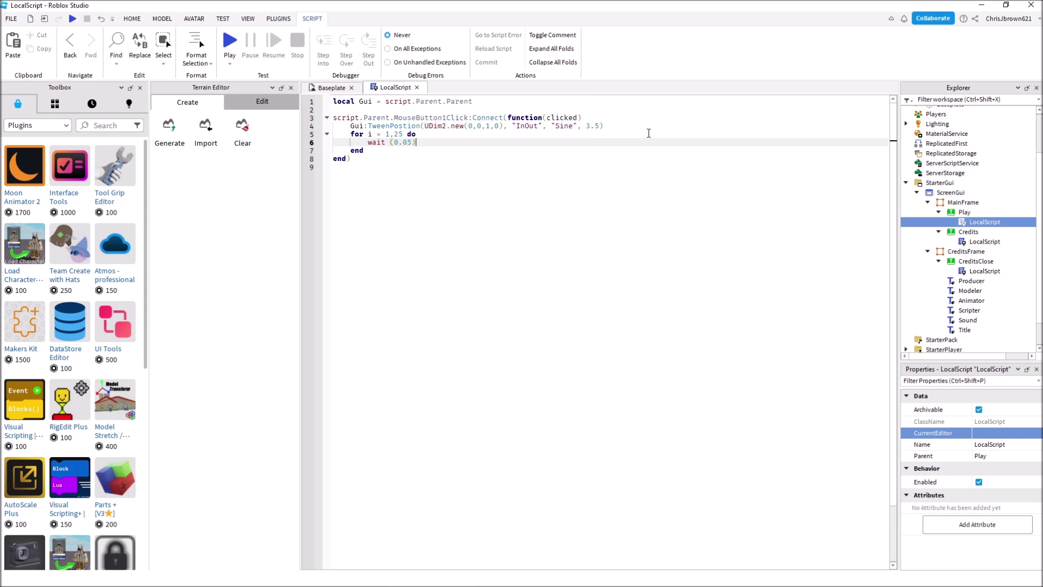
pyautogui.press('Return')
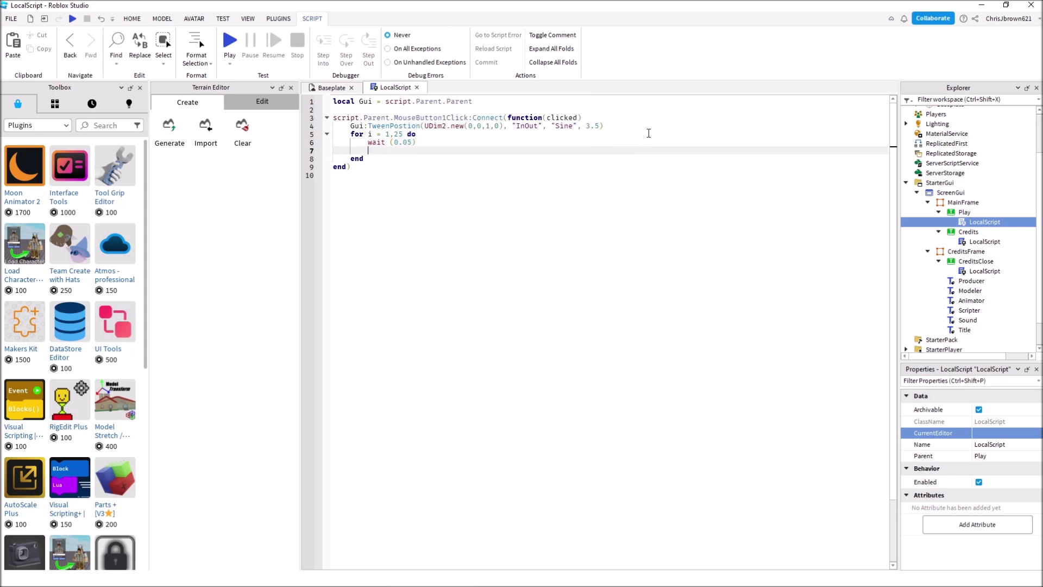
# Reference the blur effect's size with "game.Lighting.Blur.Size" below the wait statement in the loop
pyautogui.write('game')
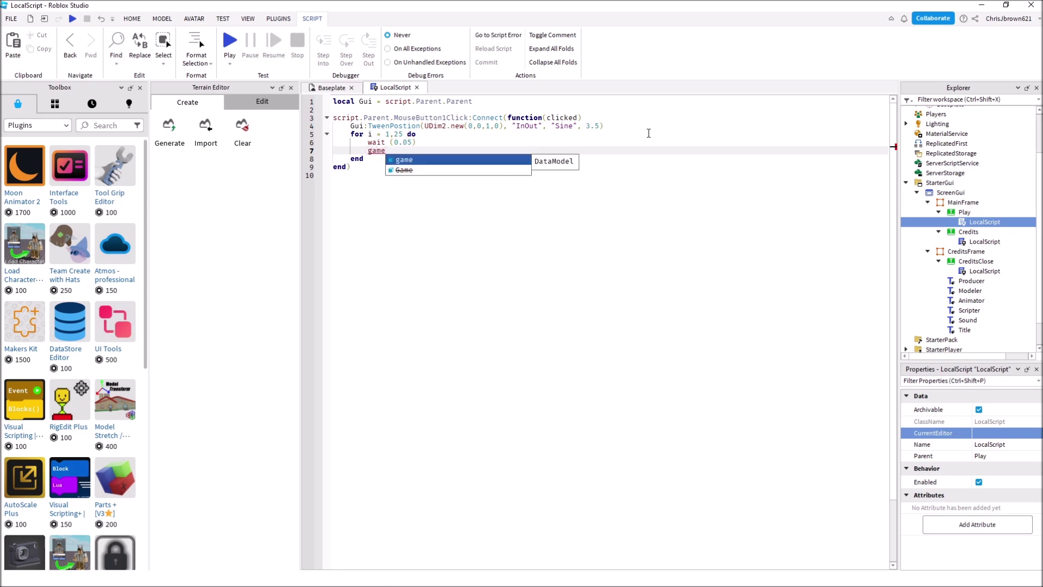
pyautogui.write('.L')
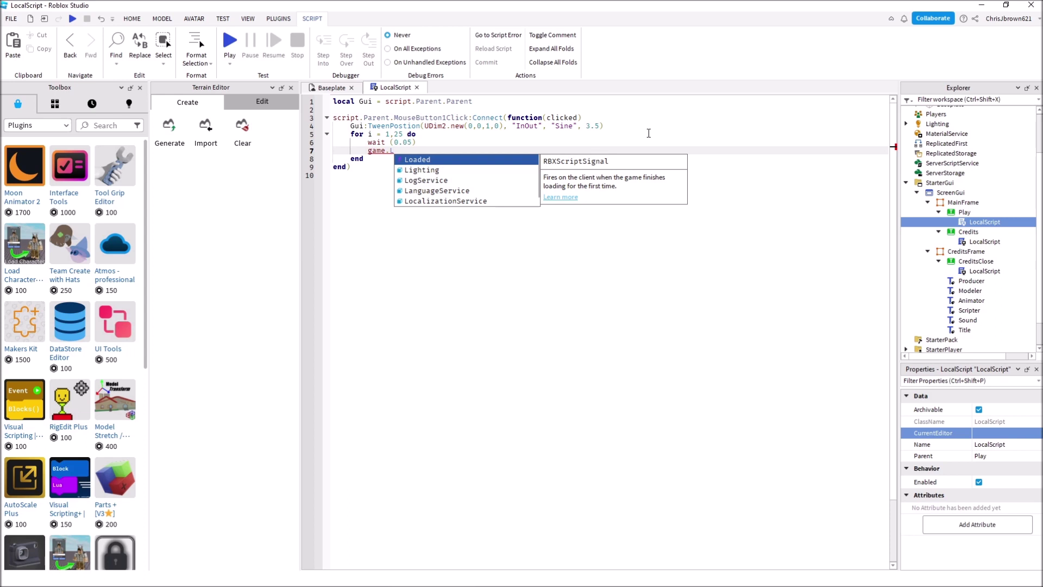
pyautogui.write('ighting')
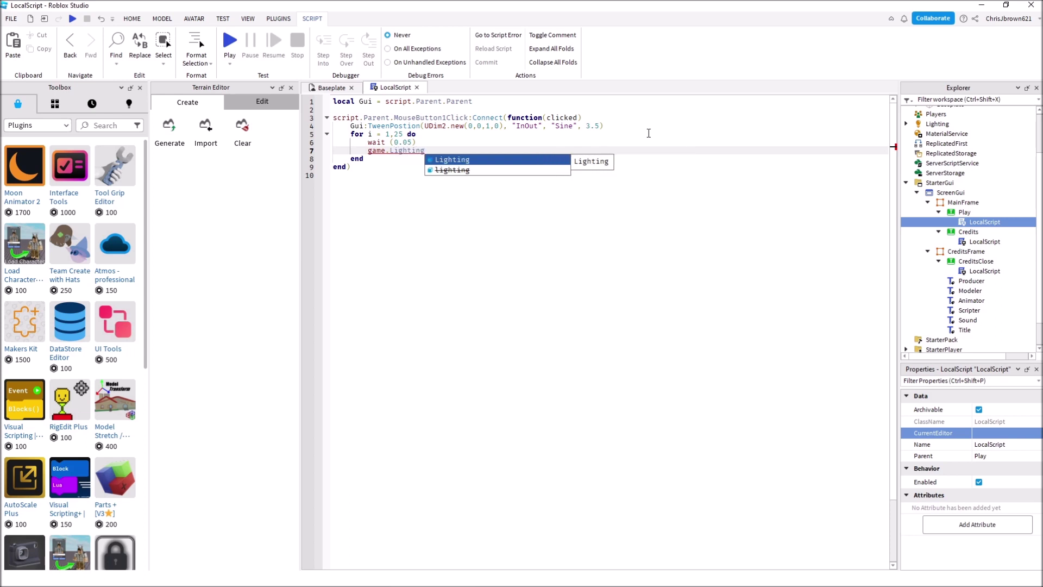
pyautogui.write('.')
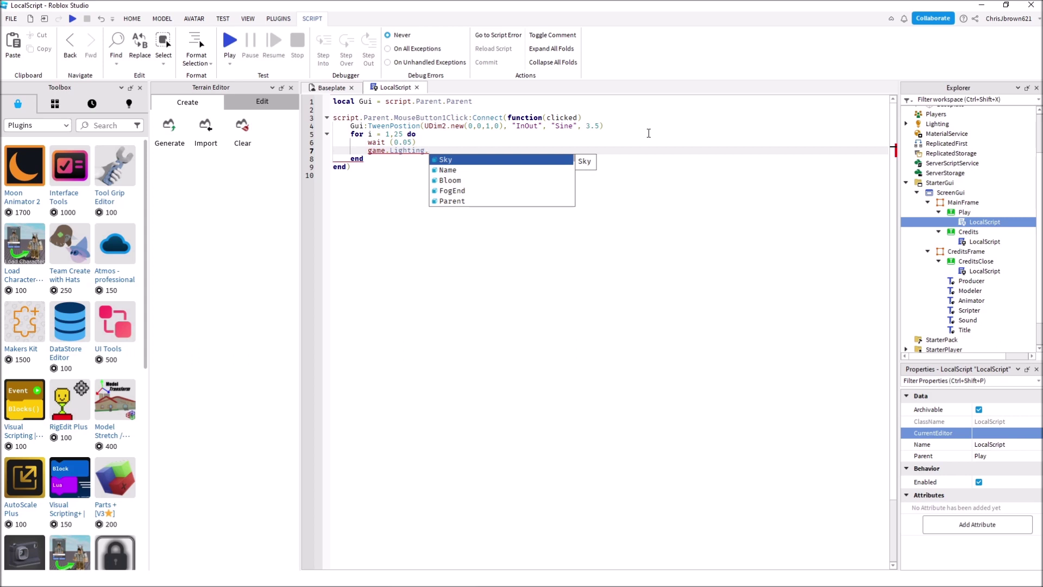
pyautogui.write('Blu')
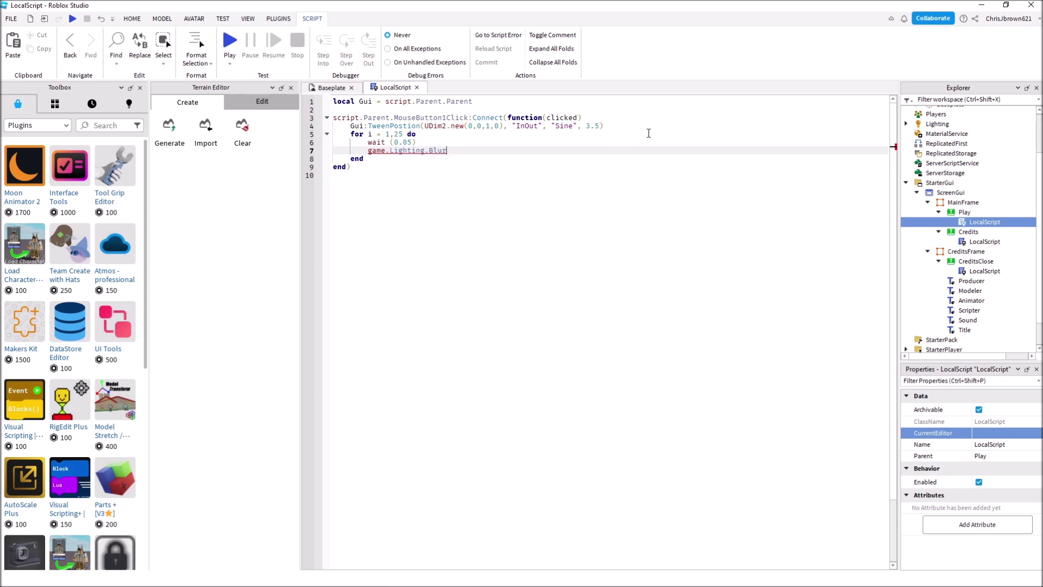
pyautogui.write('r.Size')
# Complete the blur line in the loop as "game.Lighting.Blur.Size = game.Lighting.Blur.Size - 3" and close the Play script
pyautogui.write('= game')
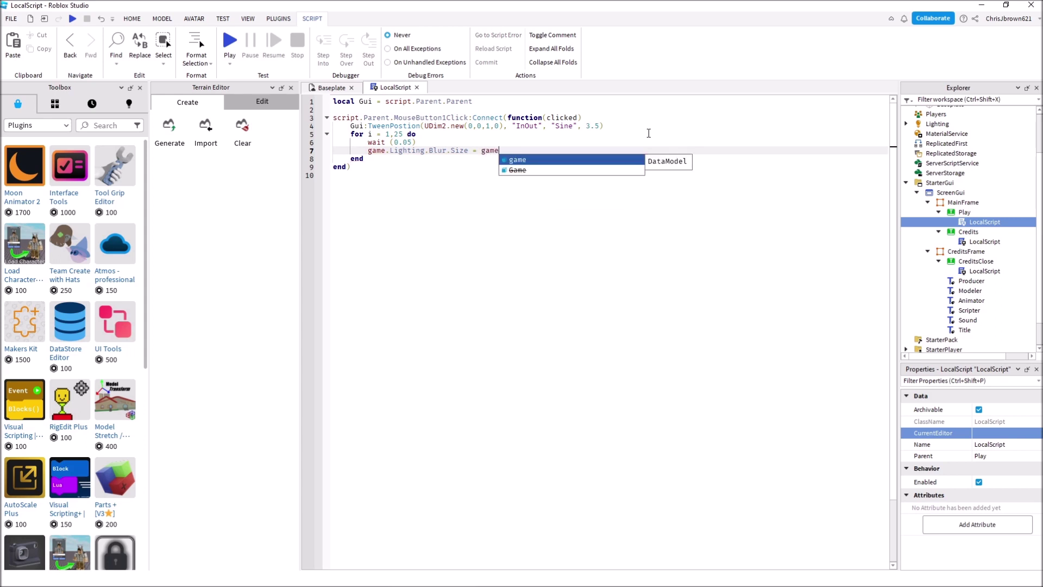
pyautogui.write('.Light')
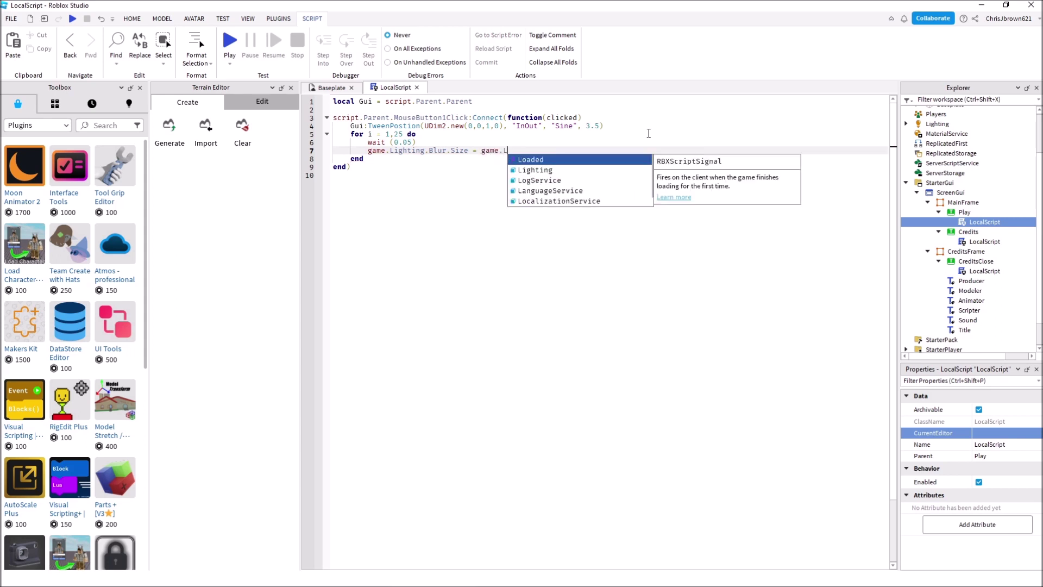
pyautogui.write('ing')
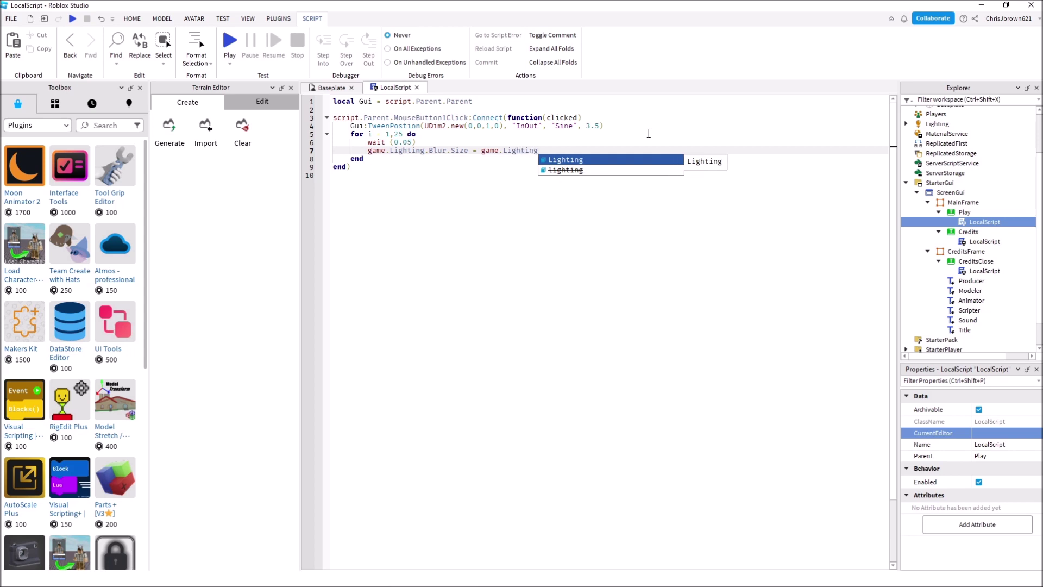
pyautogui.write('.Blur')
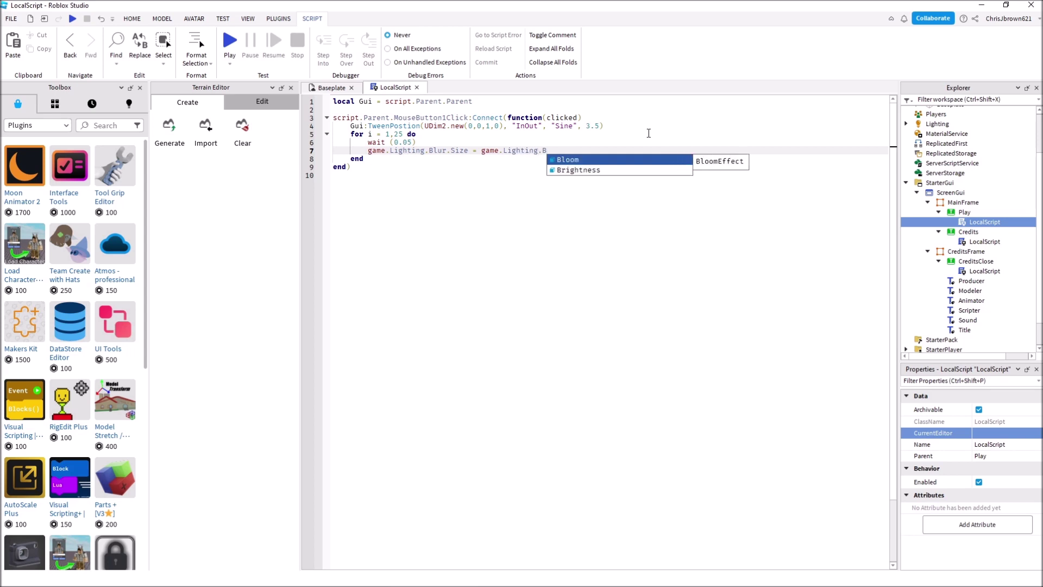
pyautogui.write('.Size')
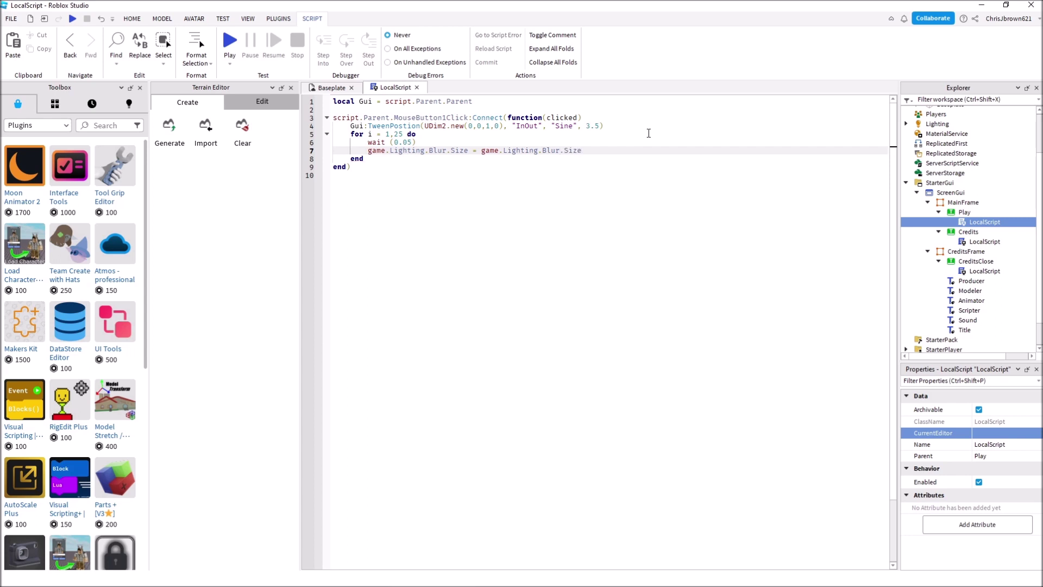
pyautogui.write('3')
pyautogui.click(379, 159)
pyautogui.click(370, 173)
pyautogui.click(474, 141)
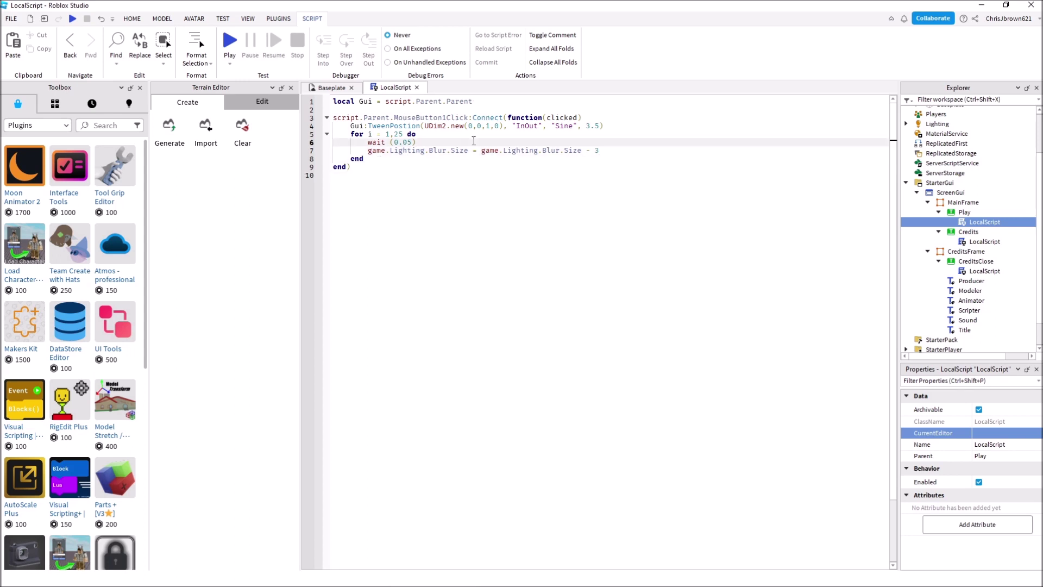
pyautogui.click(418, 88)
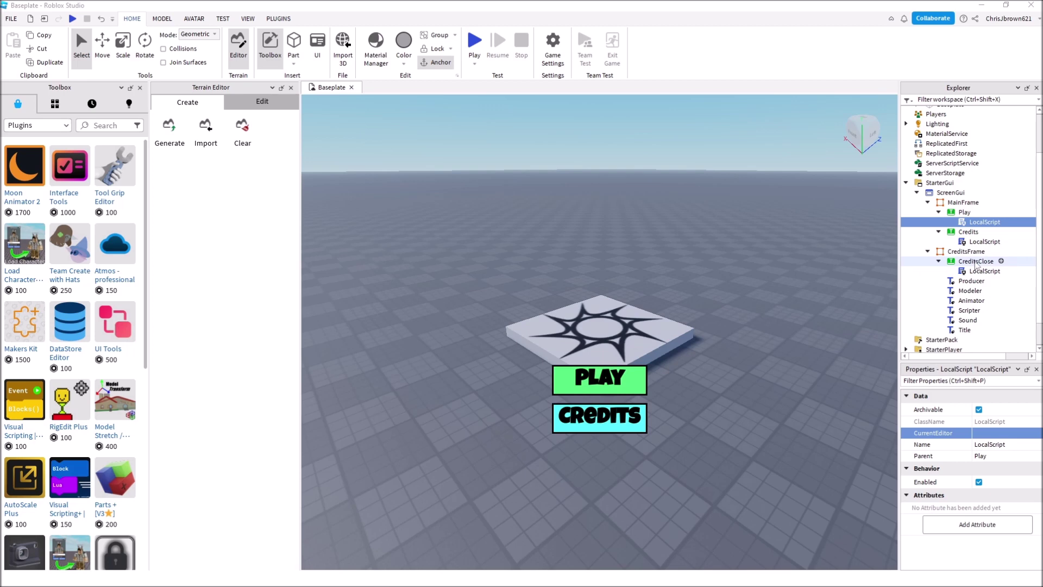
# Open the Credits button's LocalScript and start the click handler with "script.Parent.MouseButton1Click:Connect("
pyautogui.doubleClick(978, 243)
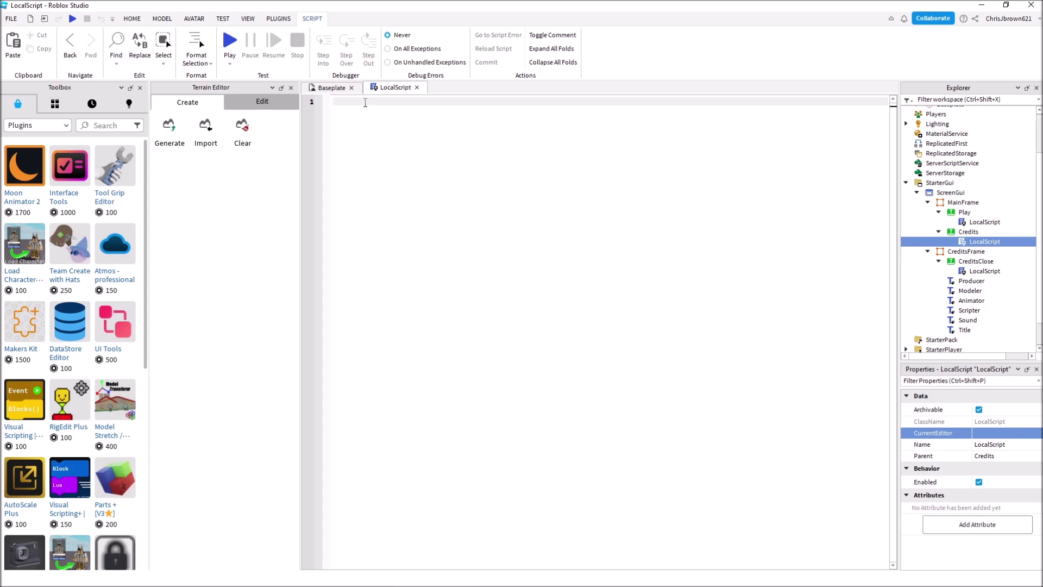
pyautogui.write('script.Parent.Mouse')
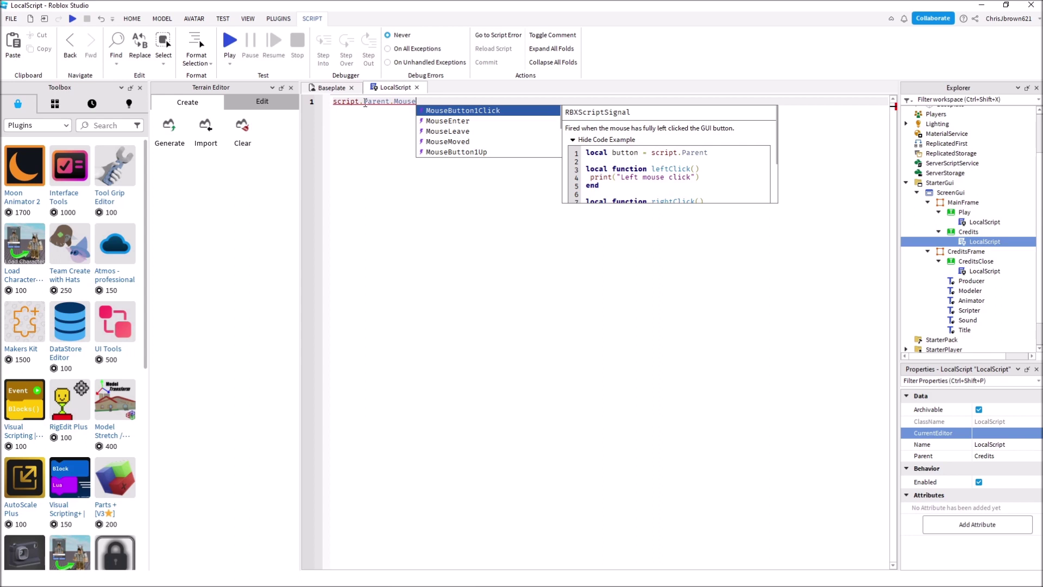
pyautogui.write('Button')
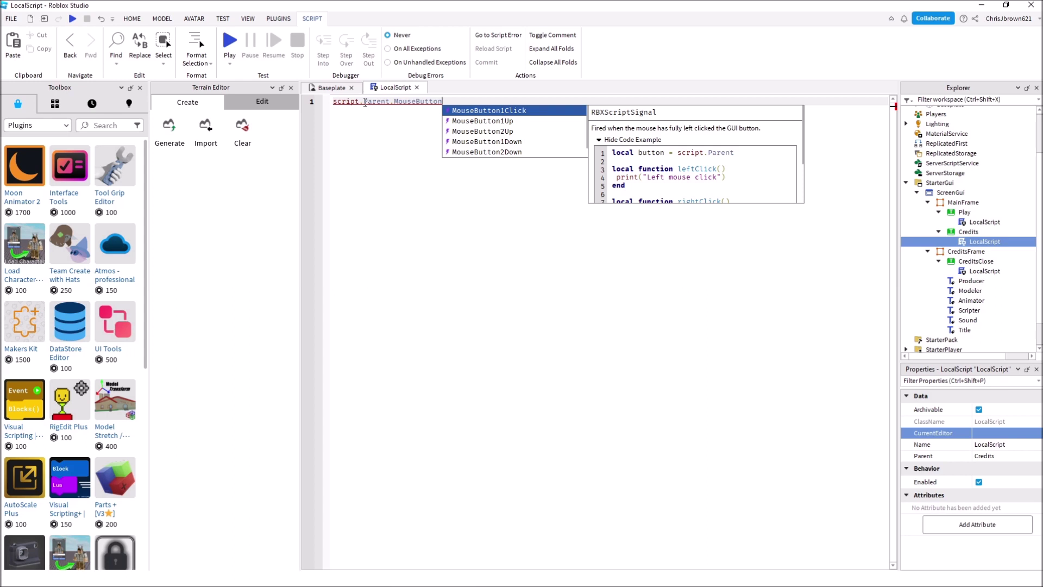
pyautogui.press('Tab')
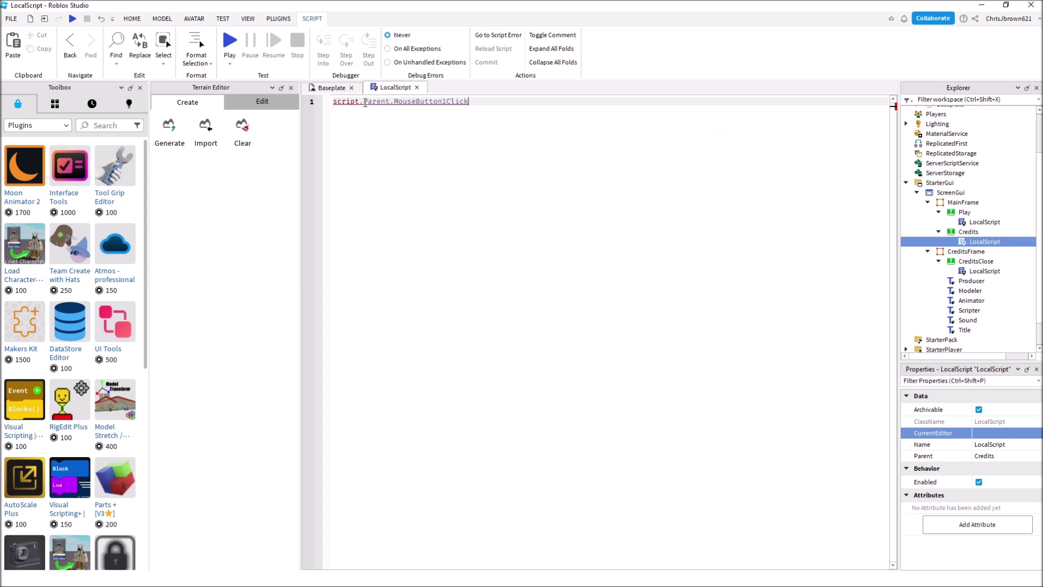
pyautogui.write(':')
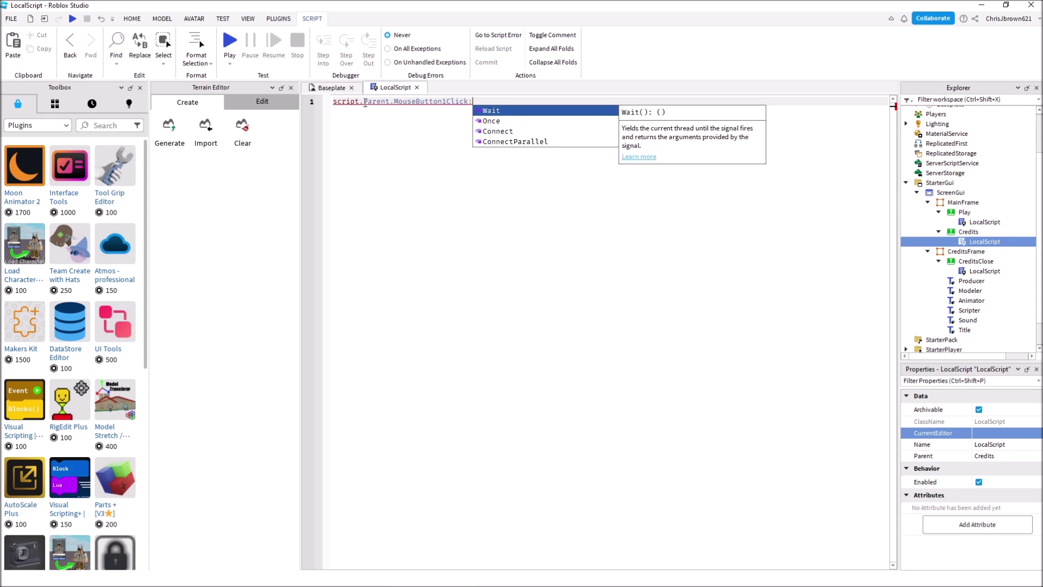
pyautogui.write('Conne')
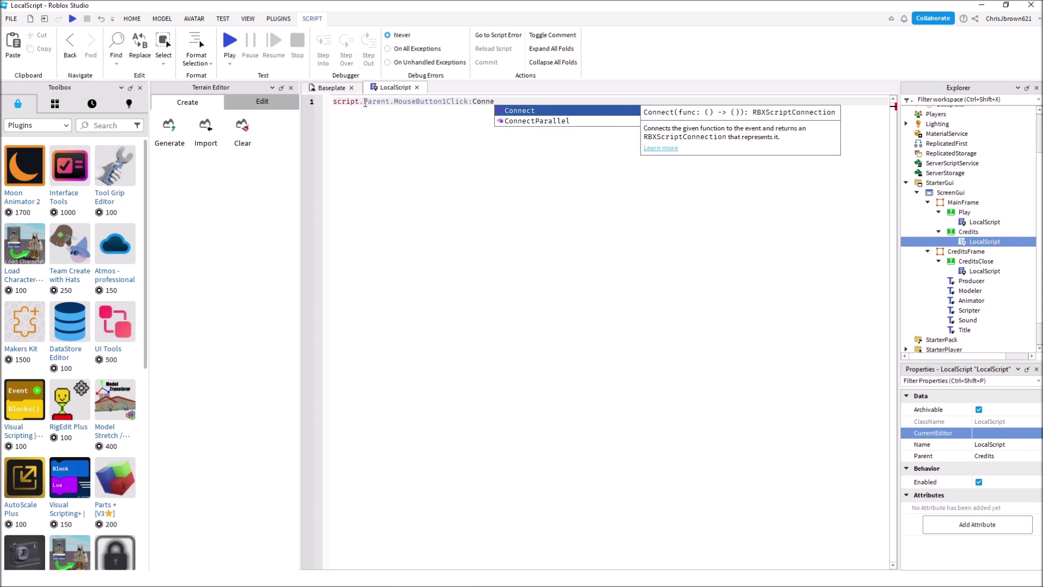
pyautogui.write('ct(')
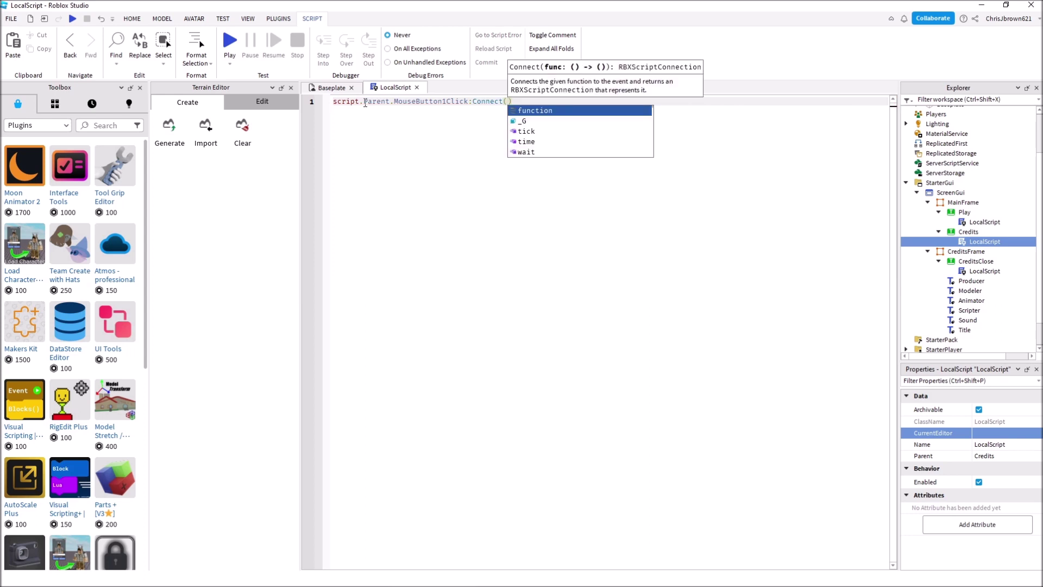
# Give Connect a "function()" argument without an extra closing parenthesis, and add the body line with its matching "end)"
pyautogui.write('function')
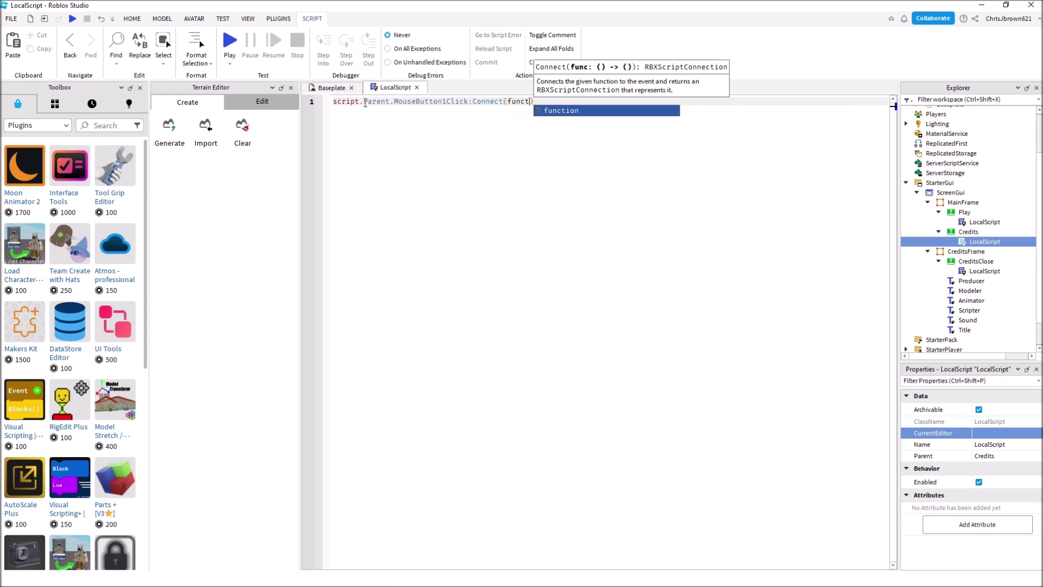
pyautogui.write('(')
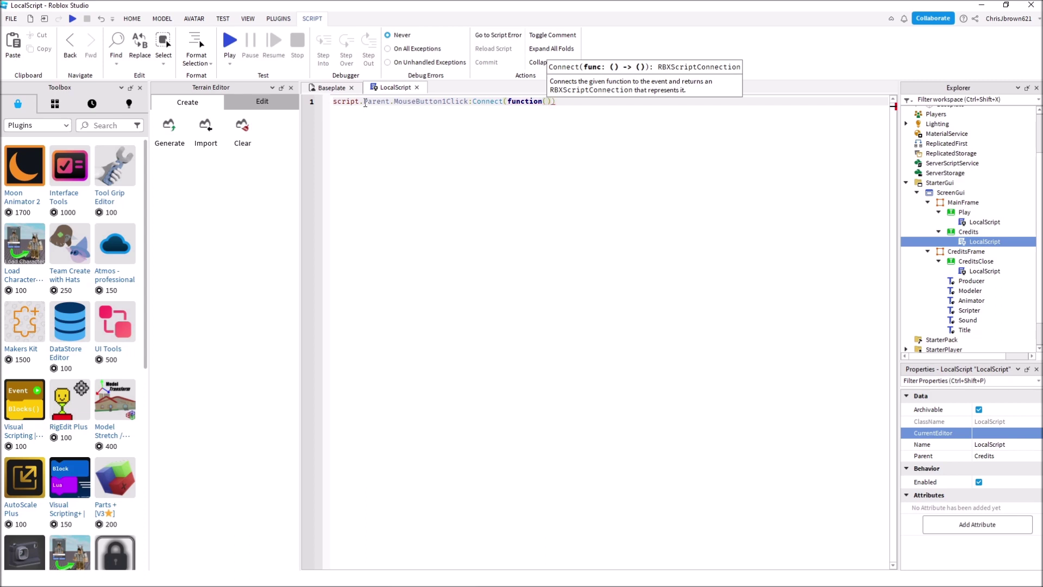
pyautogui.click(565, 104)
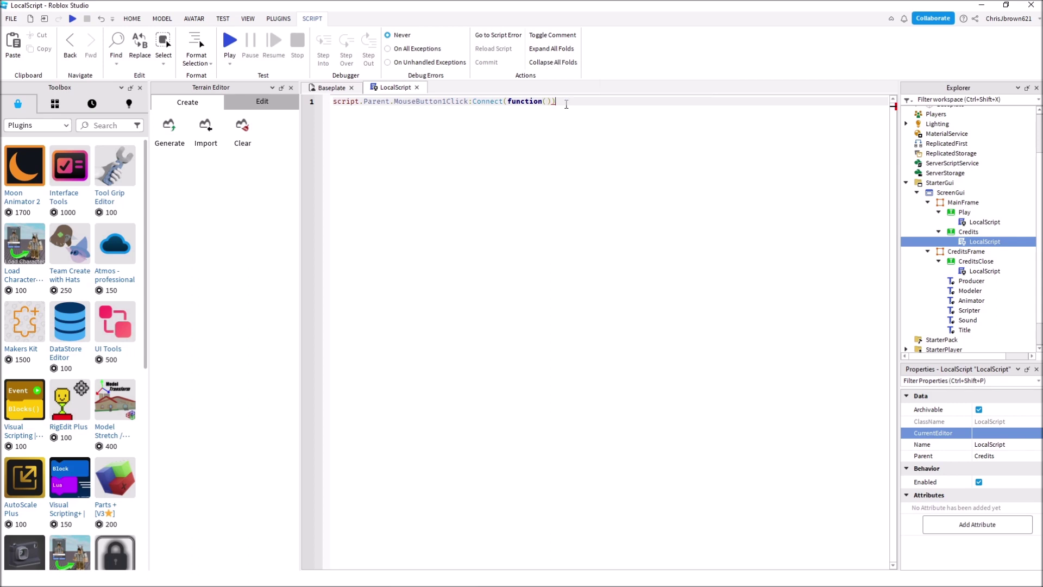
pyautogui.press('BackSpace')
pyautogui.press('Return')
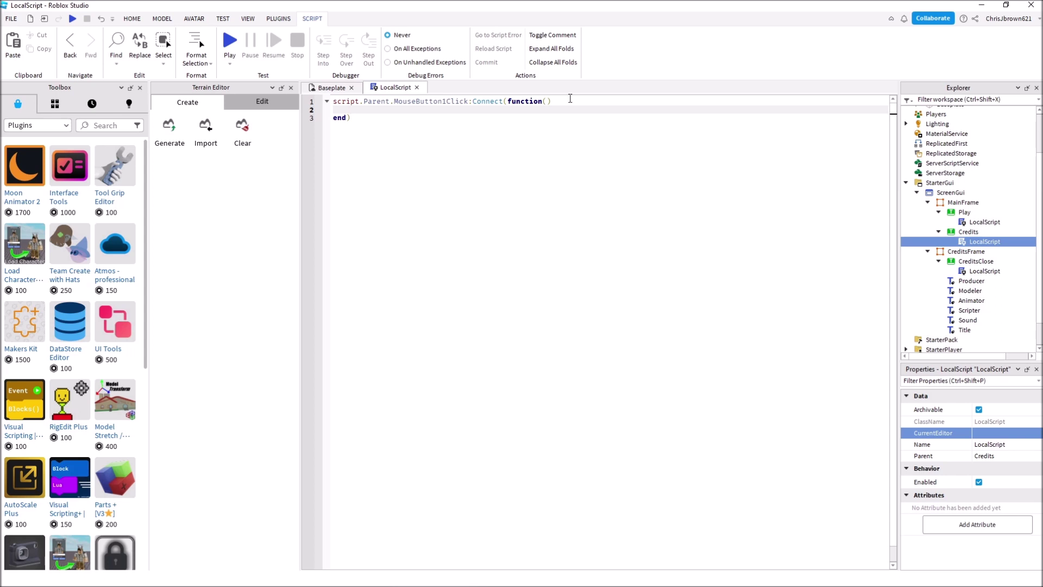
# Reference the credits frame's visibility in the function body with "script.Parent.Parent.Parent.CreditsFrame.Visable"
pyautogui.write('script.Parent.Parent')
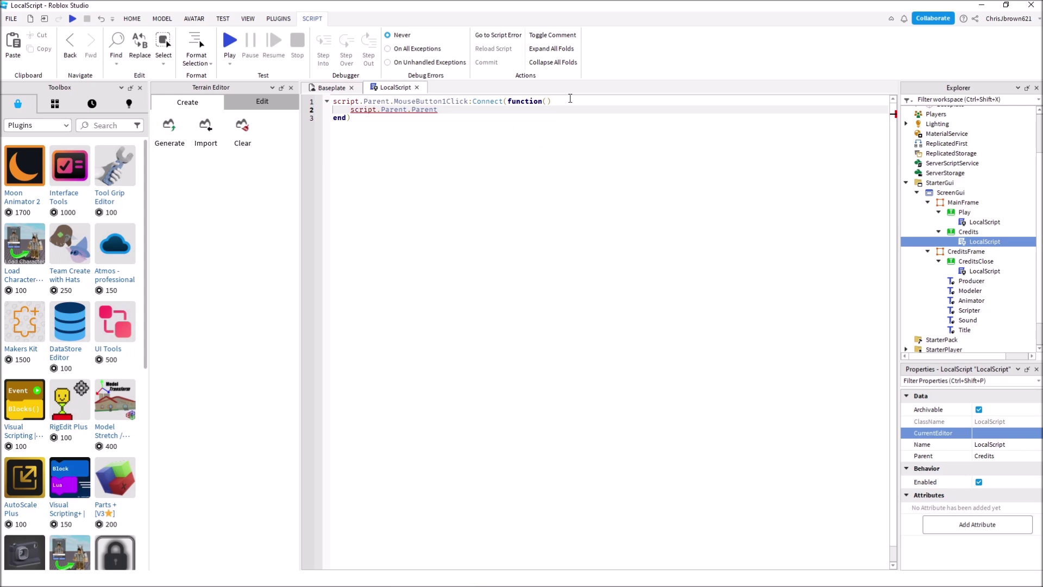
pyautogui.write('.Parent.')
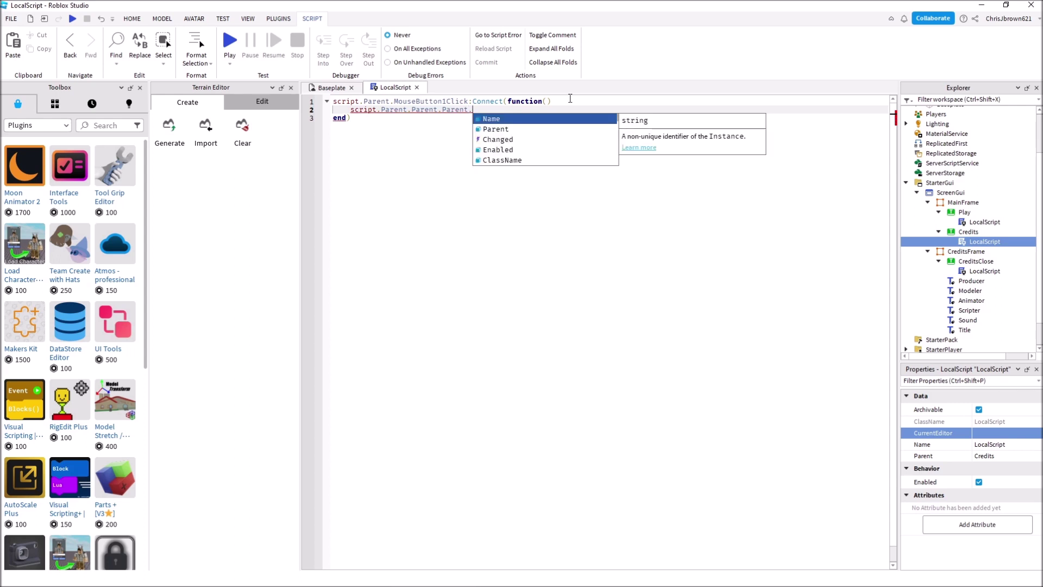
pyautogui.write('CreditsFr')
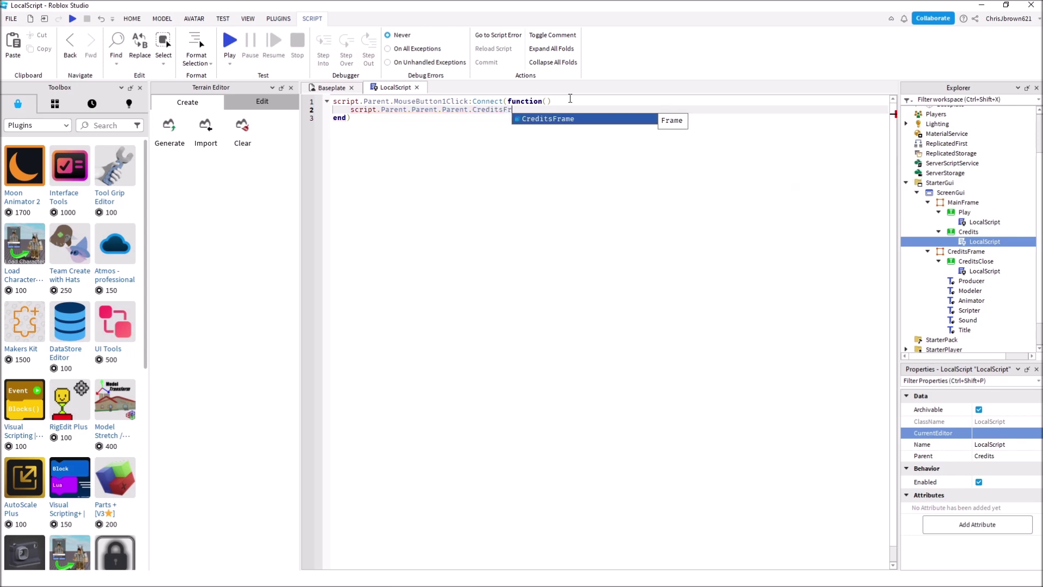
pyautogui.press('Tab')
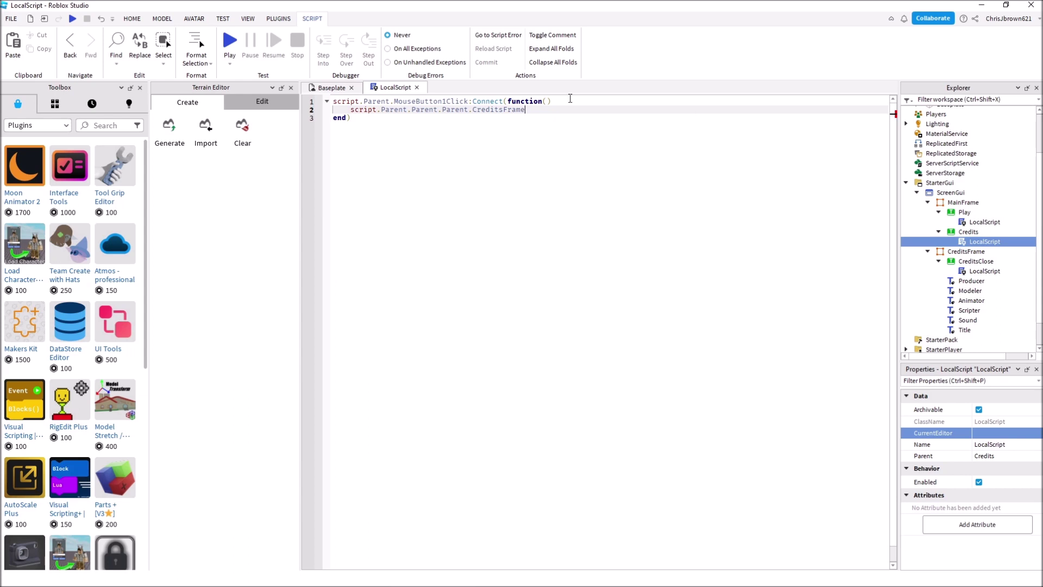
pyautogui.write('.Visavb')
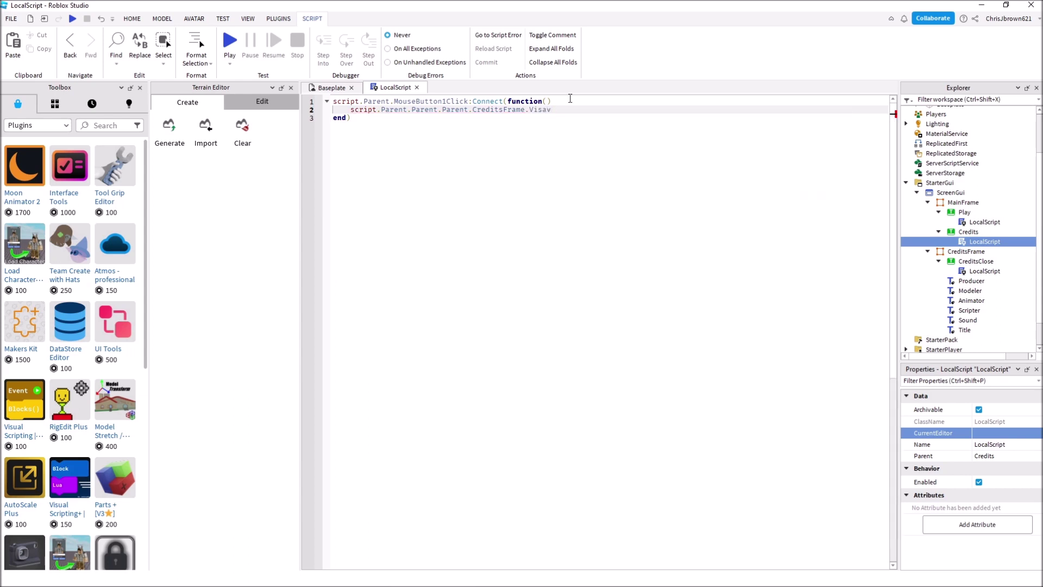
pyautogui.press('BackSpace')
pyautogui.write('ble')
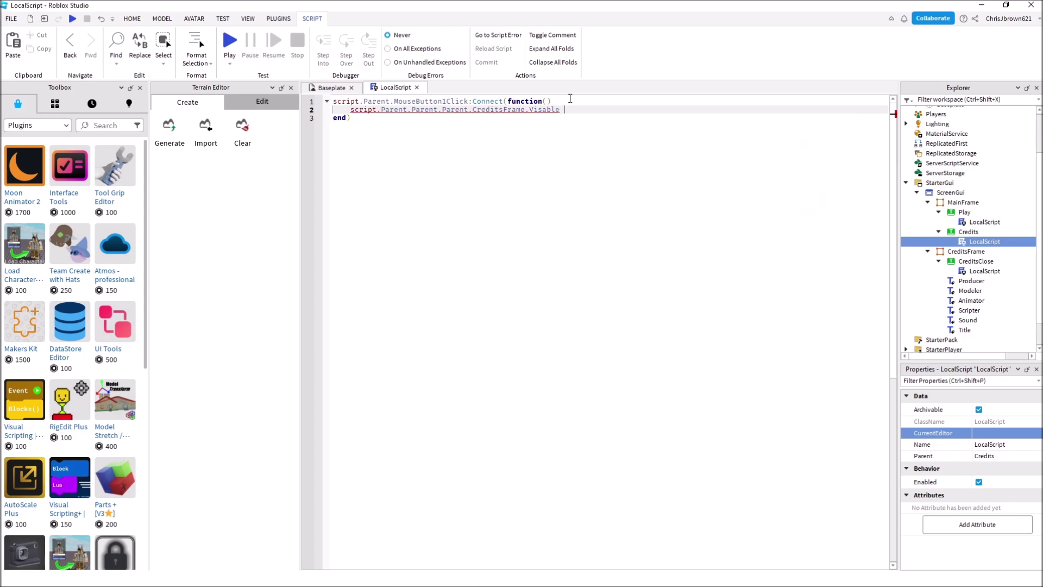
pyautogui.write('then')
pyautogui.press('Return')
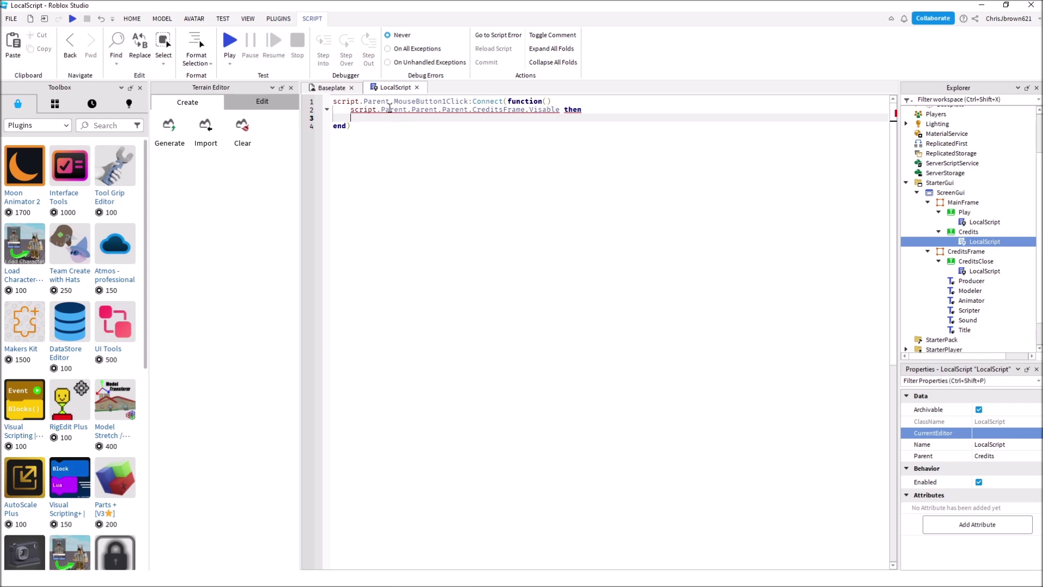
pyautogui.moveTo(407, 110)
pyautogui.click(568, 110)
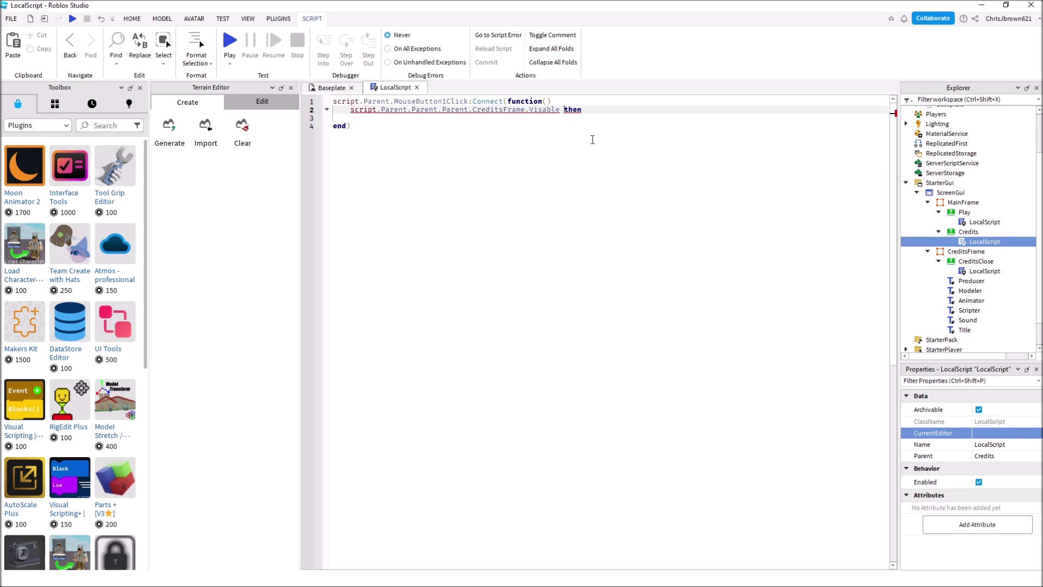
pyautogui.write('-')
pyautogui.moveTo(591, 111); pyautogui.dragTo(564, 111)
pyautogui.press('BackSpace')
# Continue the visibility line with "= not script.Parent.Parent.Parent", capitalising every "Parent"
pyautogui.write('= not ')
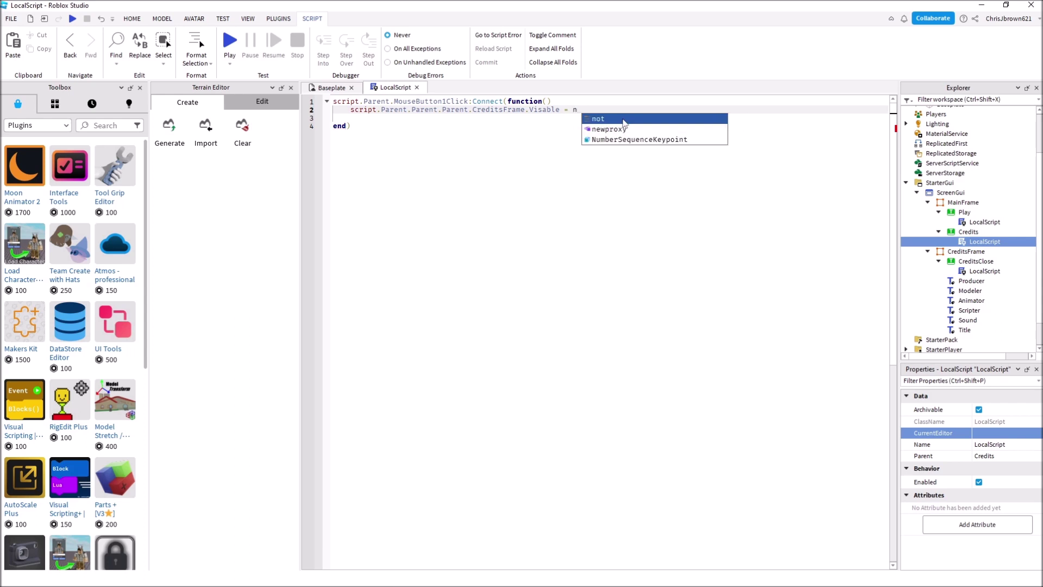
pyautogui.write('scri')
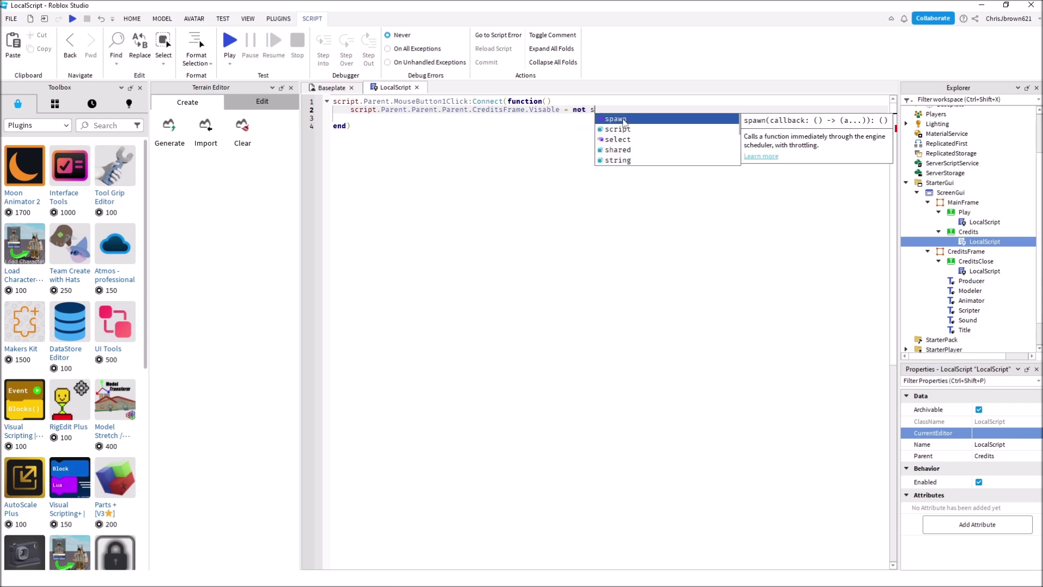
pyautogui.click(623, 119)
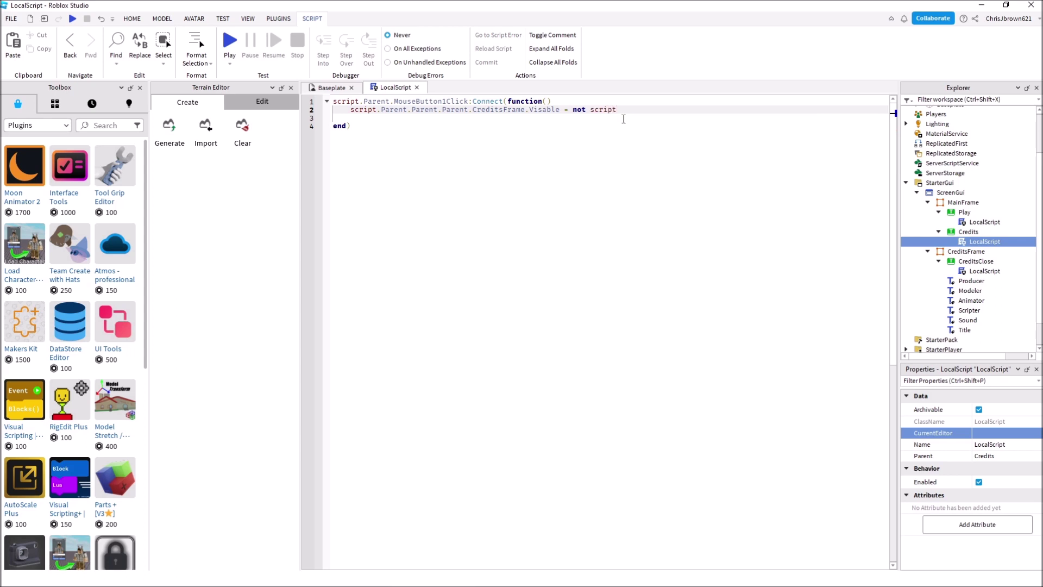
pyautogui.write('.Parent.Parent.preant')
pyautogui.press('BackSpace')
pyautogui.press('BackSpace')
pyautogui.press('BackSpace')
pyautogui.press('BackSpace')
pyautogui.write('arent.Parent.parent')
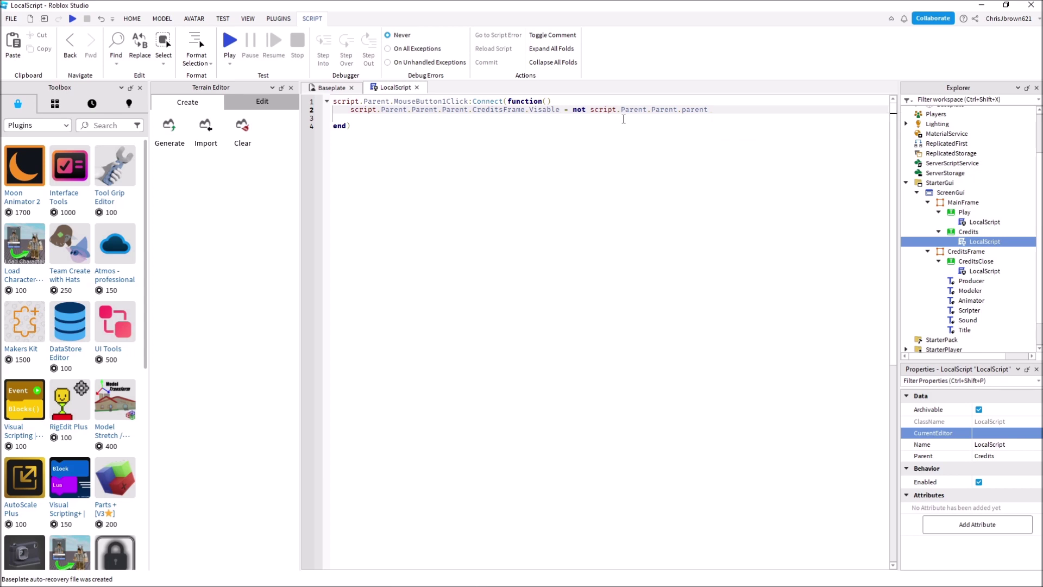
pyautogui.press('BackSpace')
pyautogui.press('BackSpace')
pyautogui.write('a')
pyautogui.press('Tab')
# Finish the right-hand side of the toggle statement with ".CreditsFrame.Visable"
pyautogui.write('.Cre')
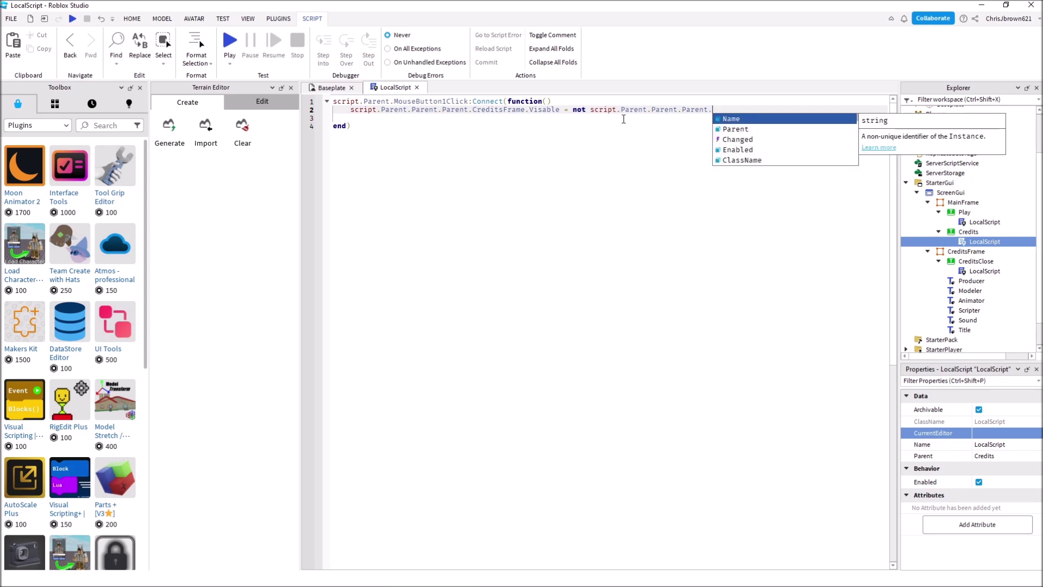
pyautogui.write('dits')
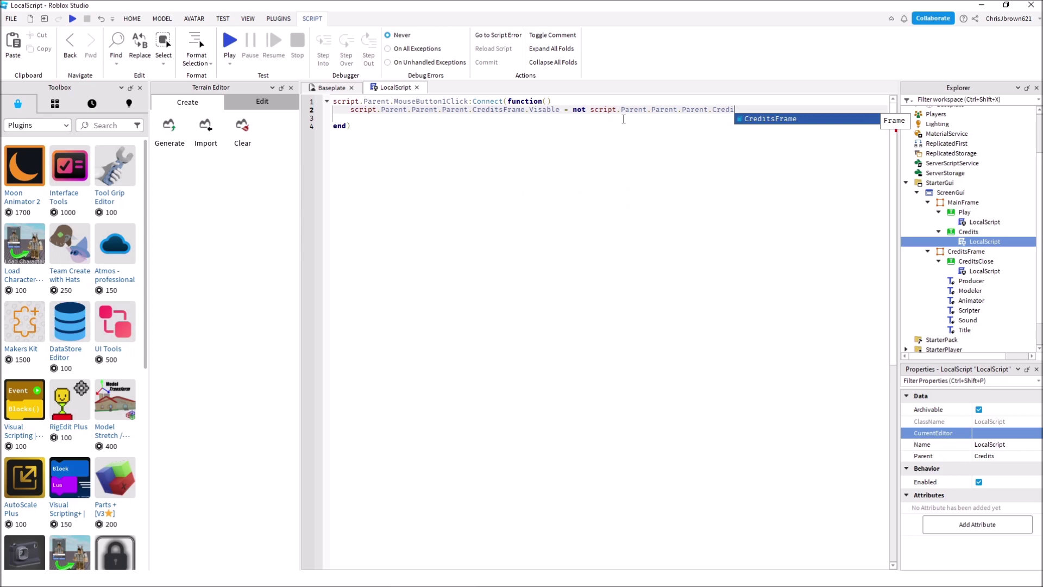
pyautogui.write('Frame')
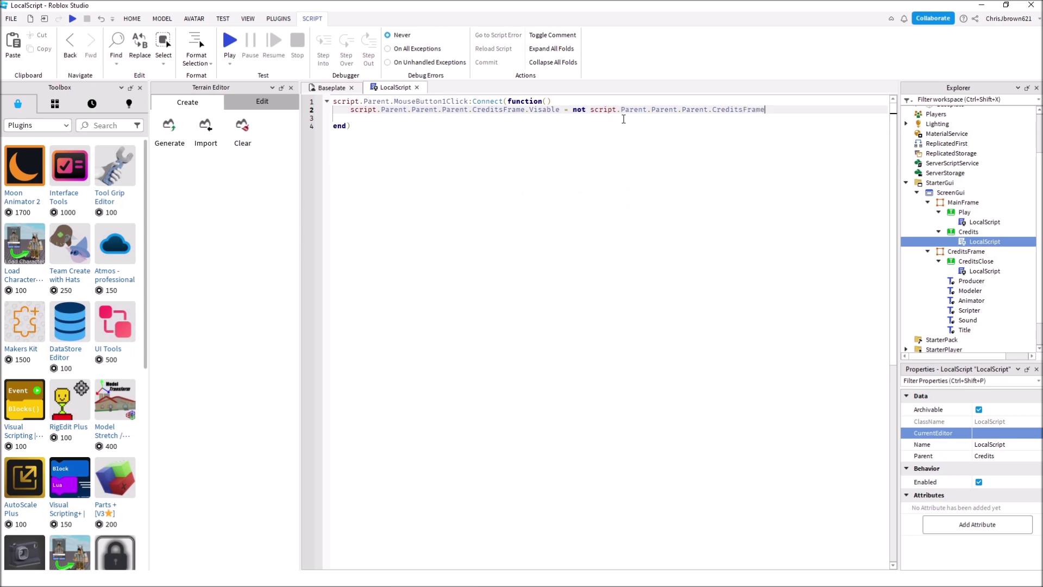
pyautogui.write('.Visab')
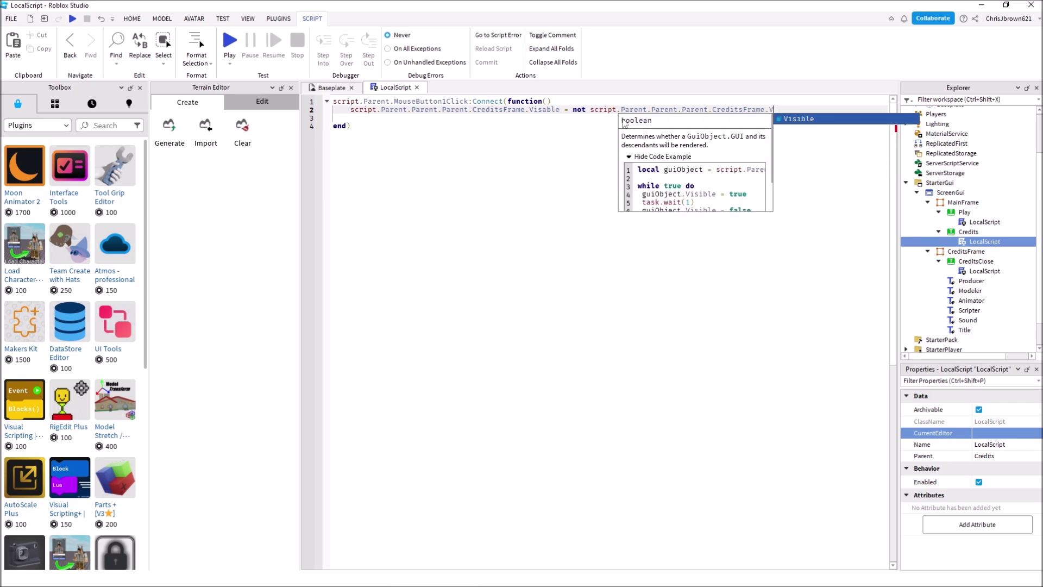
pyautogui.write('le')
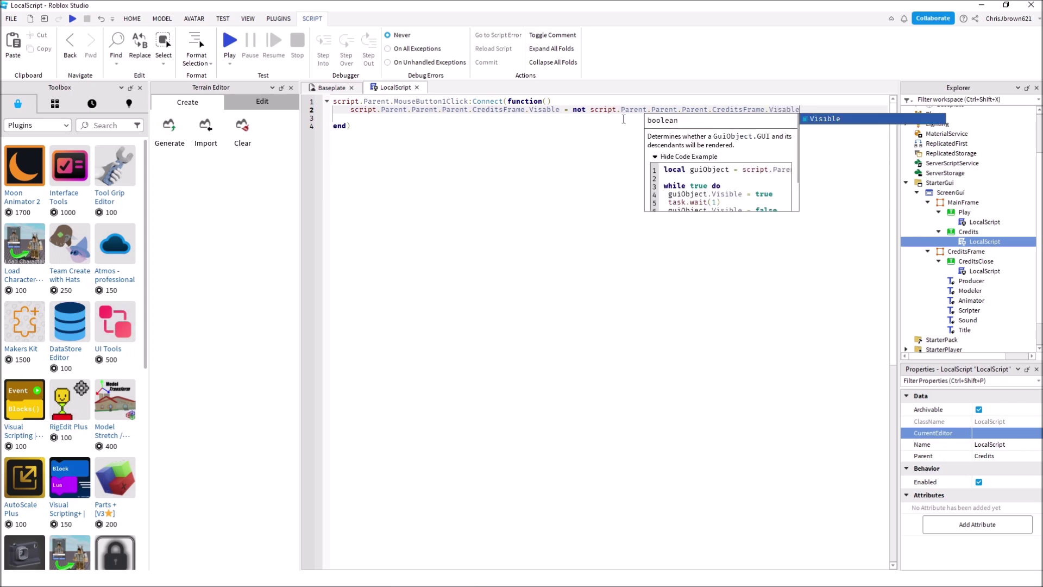
# Correct the property at the end of the toggle line to "Visible" and add blank lines below it
pyautogui.press('Tab')
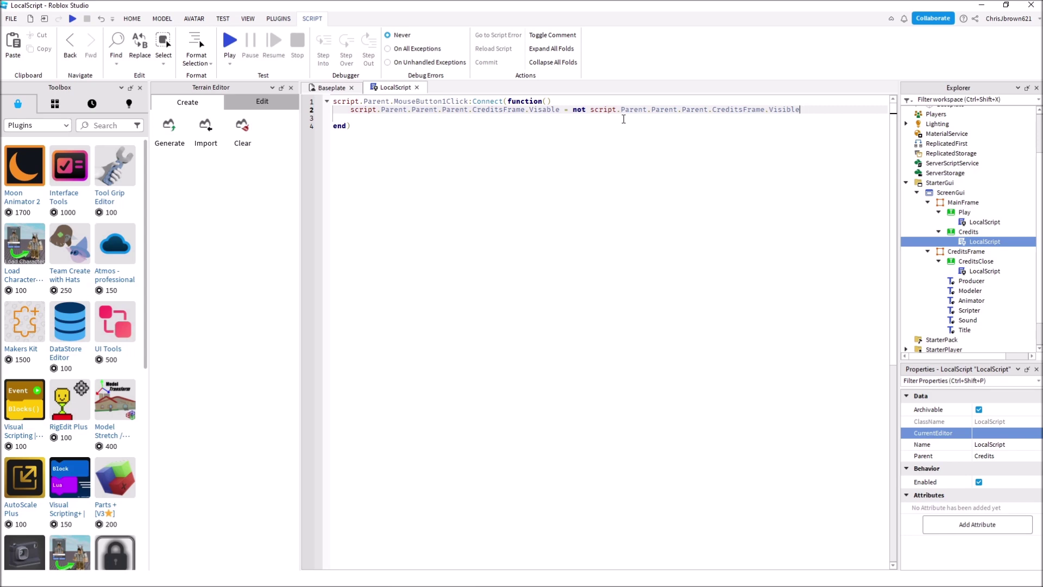
pyautogui.press('Return')
pyautogui.press('Return')
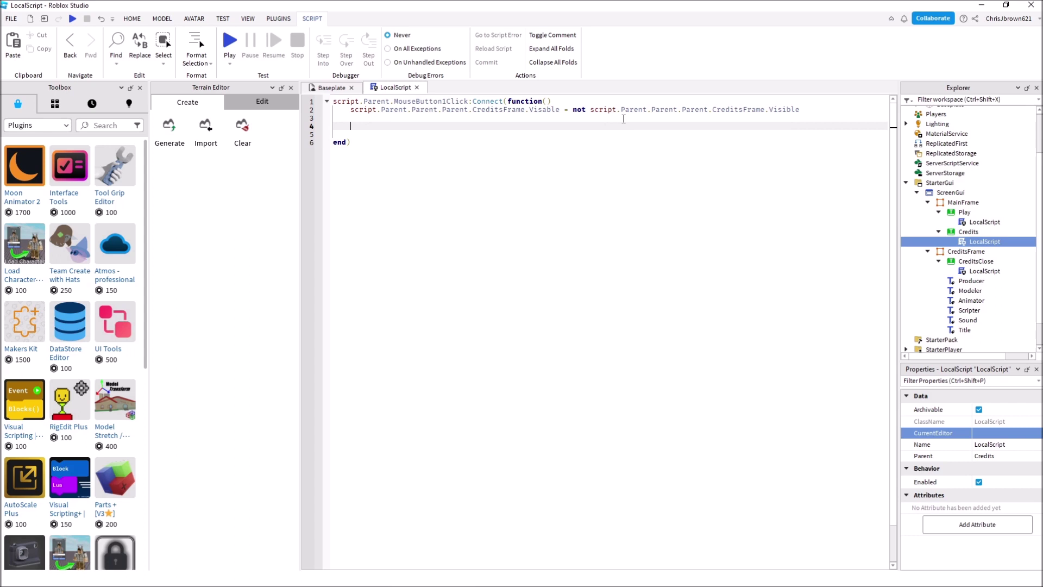
# Open an if block below the toggle line with "if script.Parent.Parent.Parent.CreditsFrame.Visable then" and its matching "end"
pyautogui.write('i')
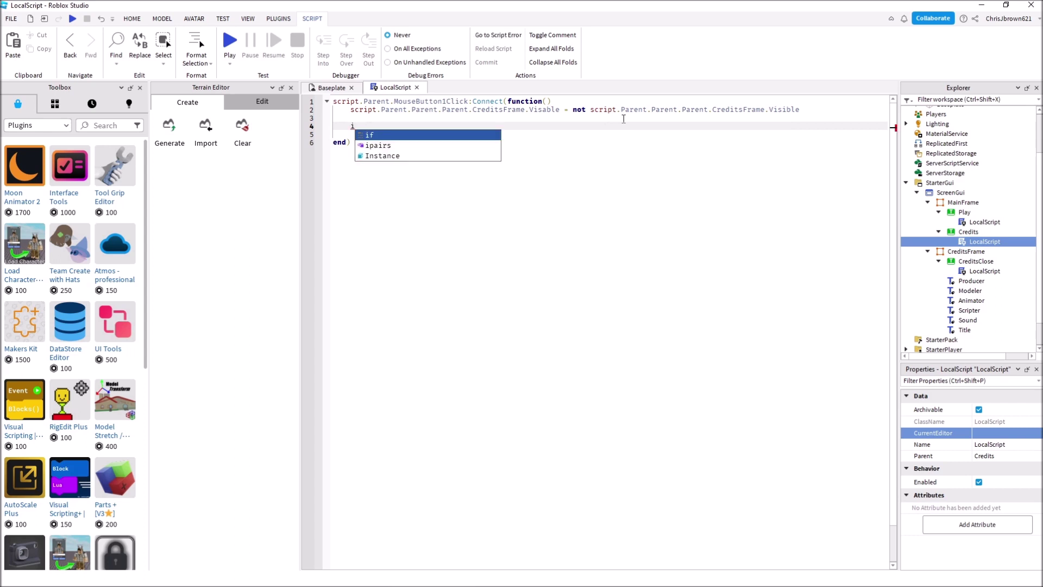
pyautogui.write('f script')
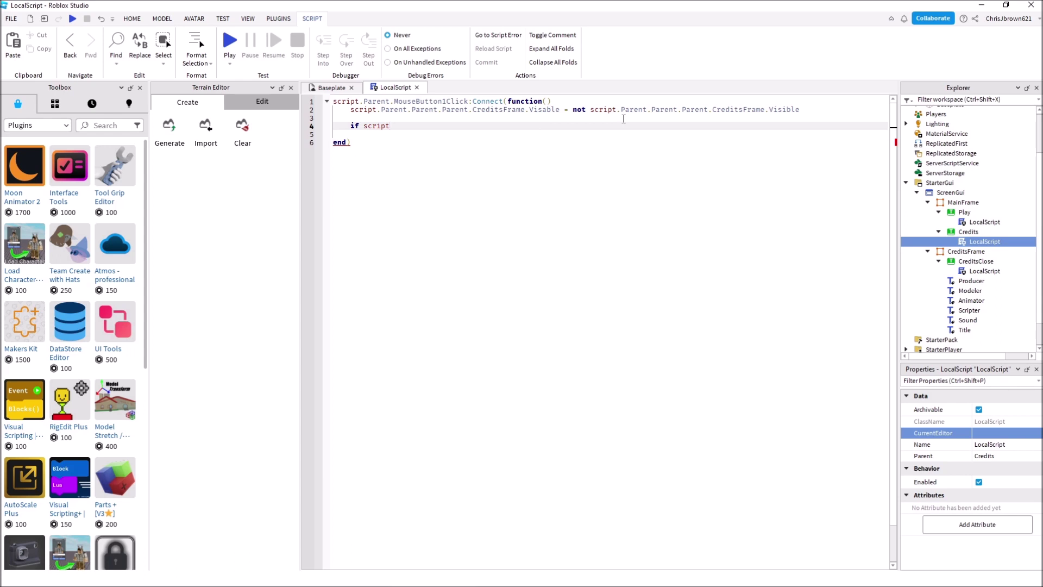
pyautogui.write('.Parent.Parent')
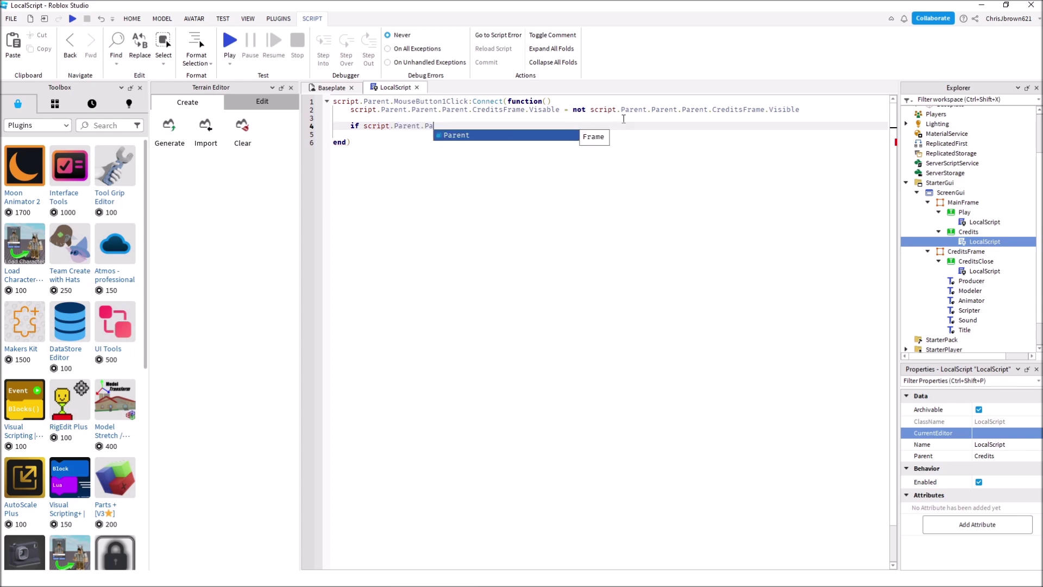
pyautogui.write('.')
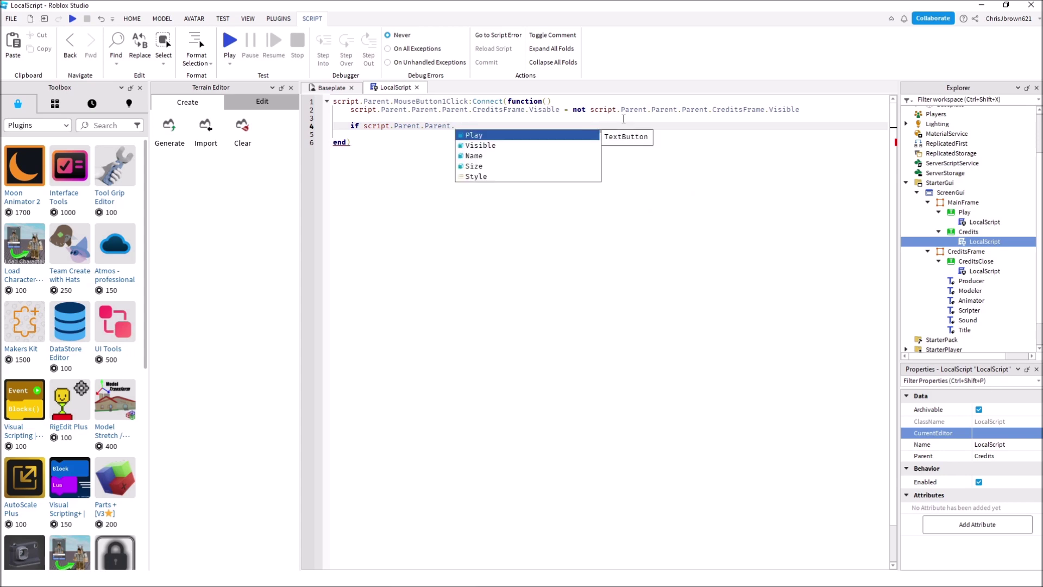
pyautogui.write('Parent')
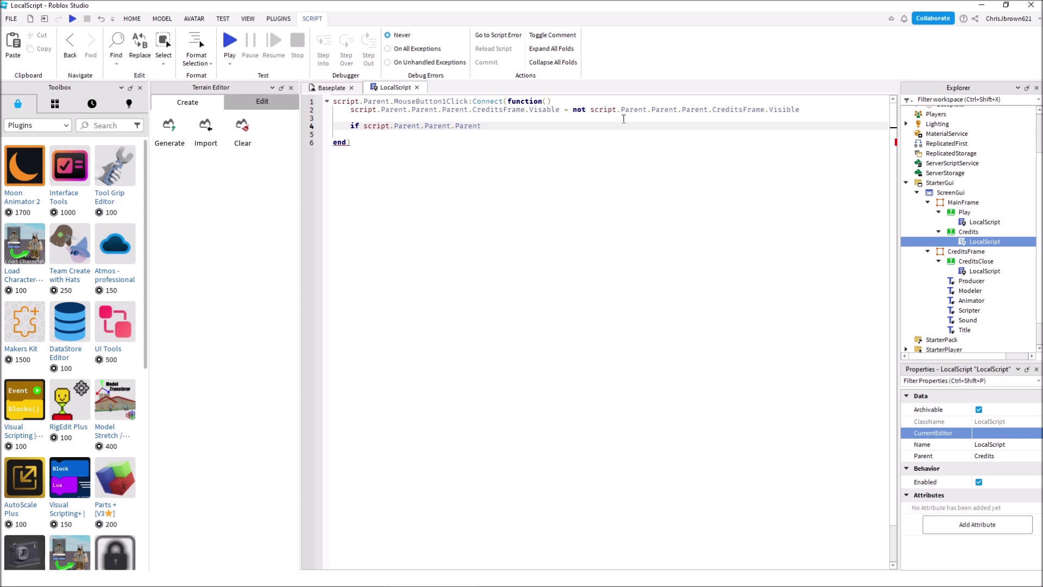
pyautogui.write('.')
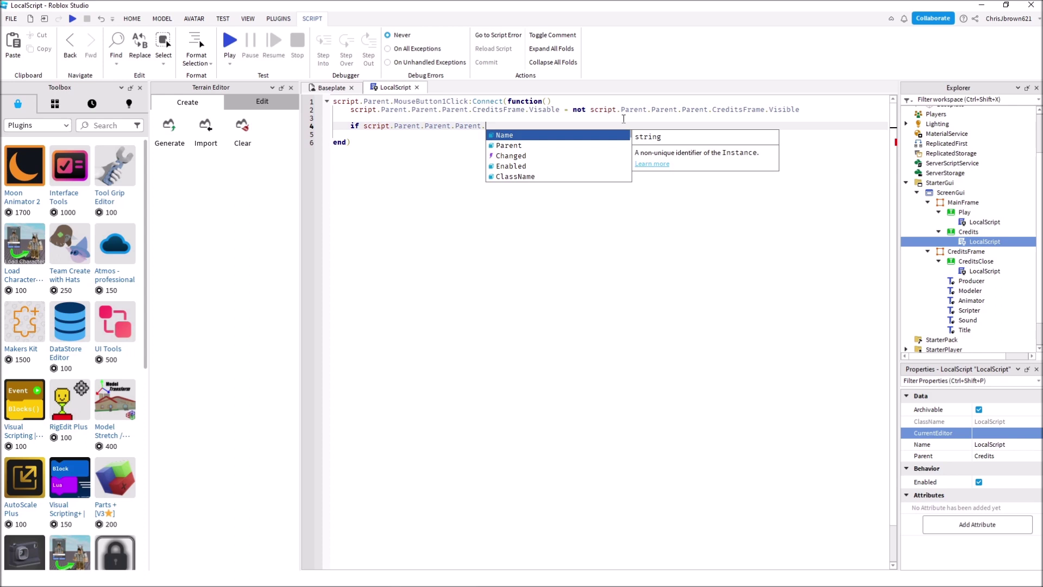
pyautogui.write('CreditsFra')
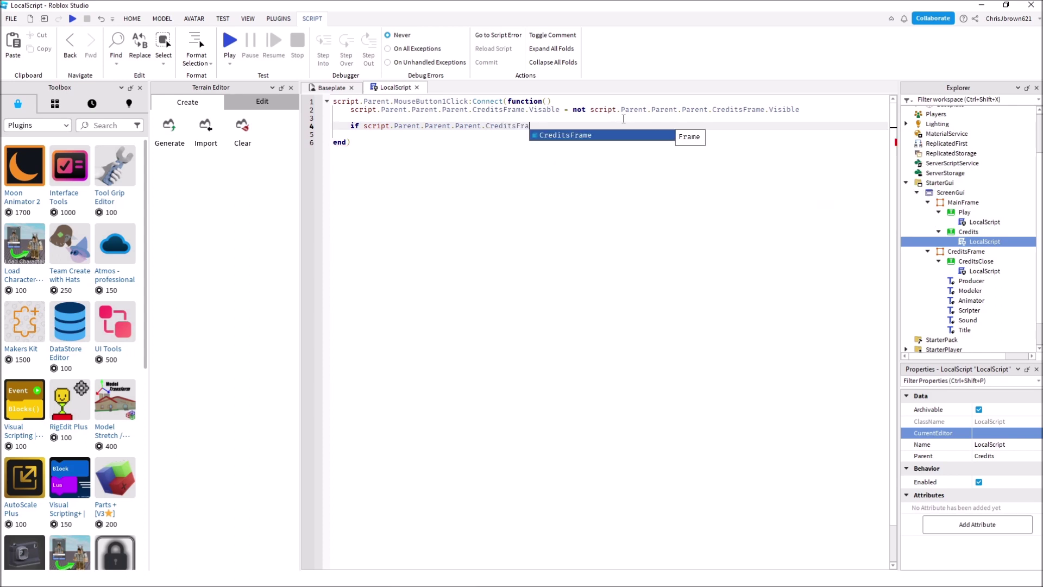
pyautogui.press('Tab')
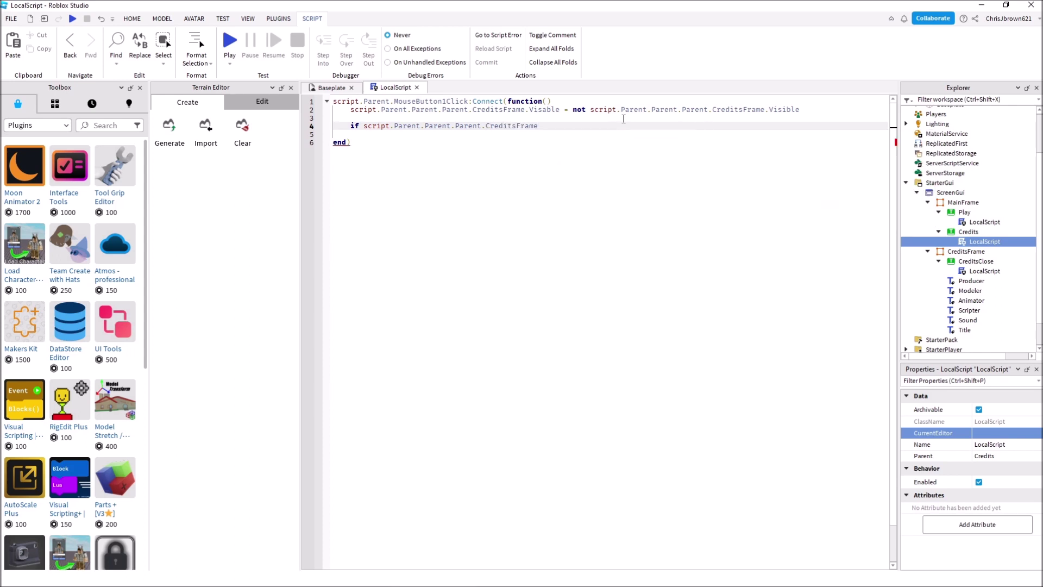
pyautogui.write('.V')
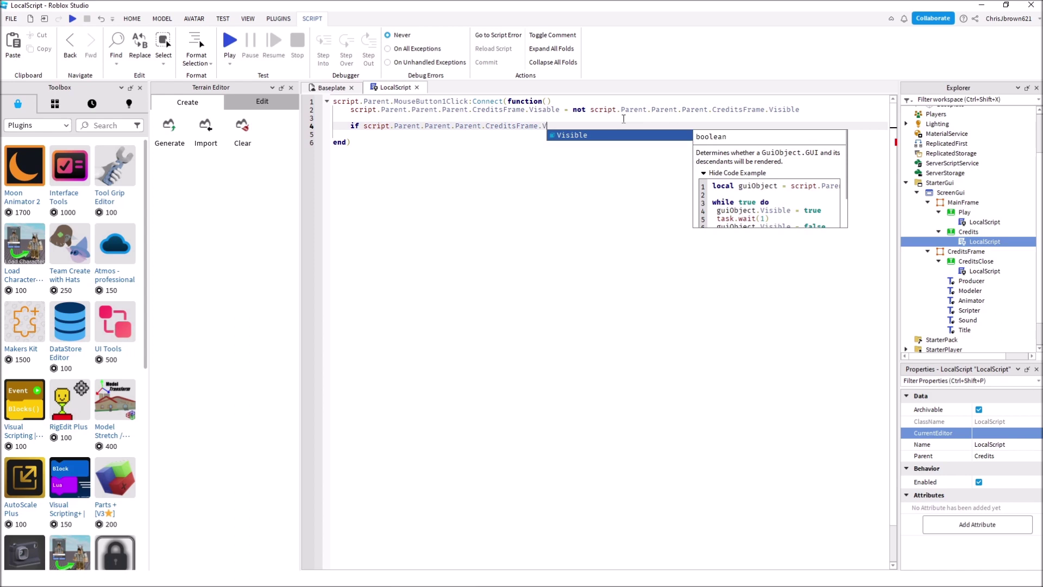
pyautogui.write('isable')
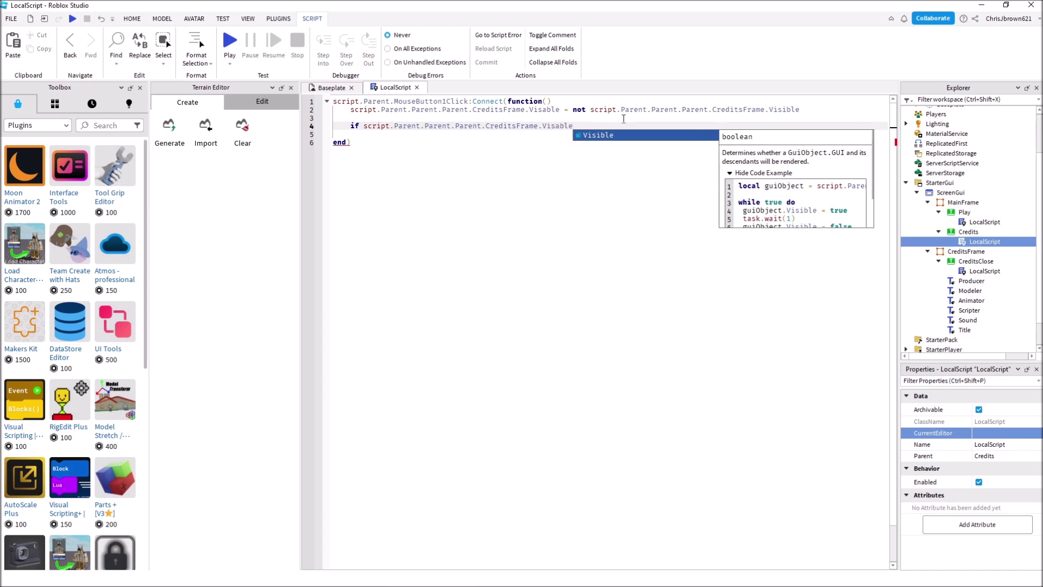
pyautogui.write(' then')
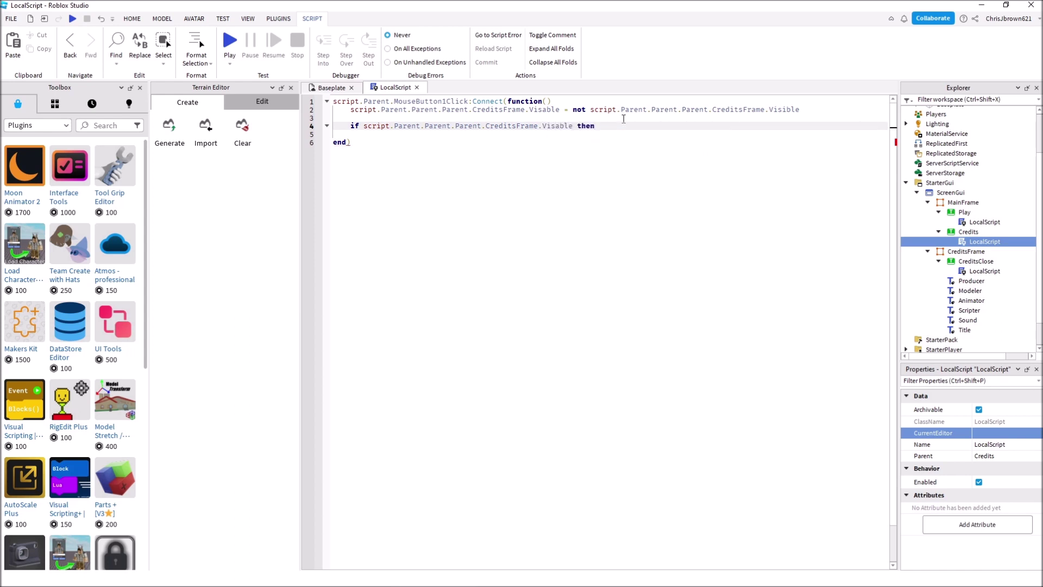
pyautogui.press('Return')
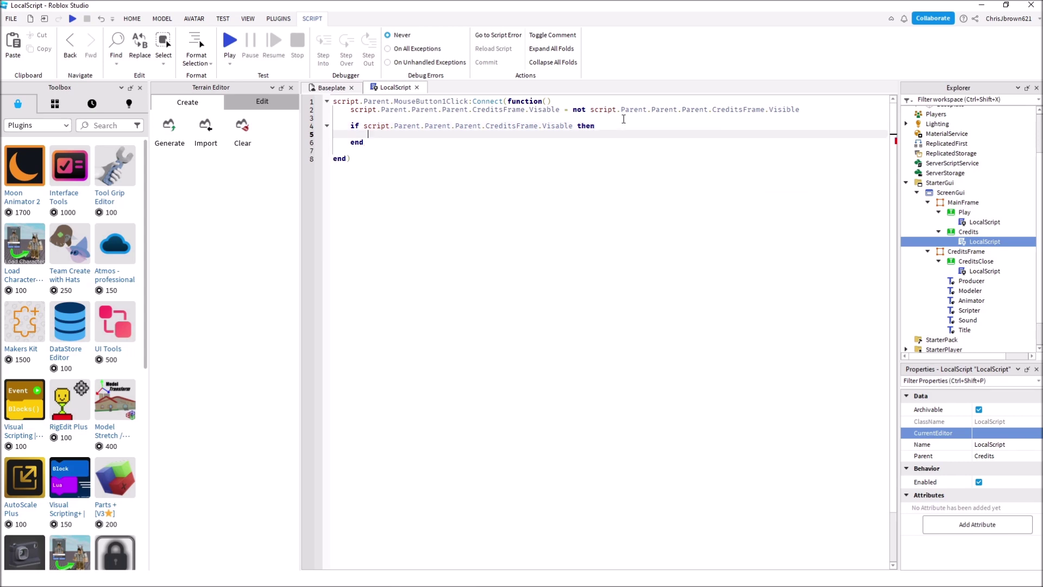
# Hide the main frame inside the if block with "script.Parent.Parent.Visable = false"
pyautogui.write('script.Parent.Pre')
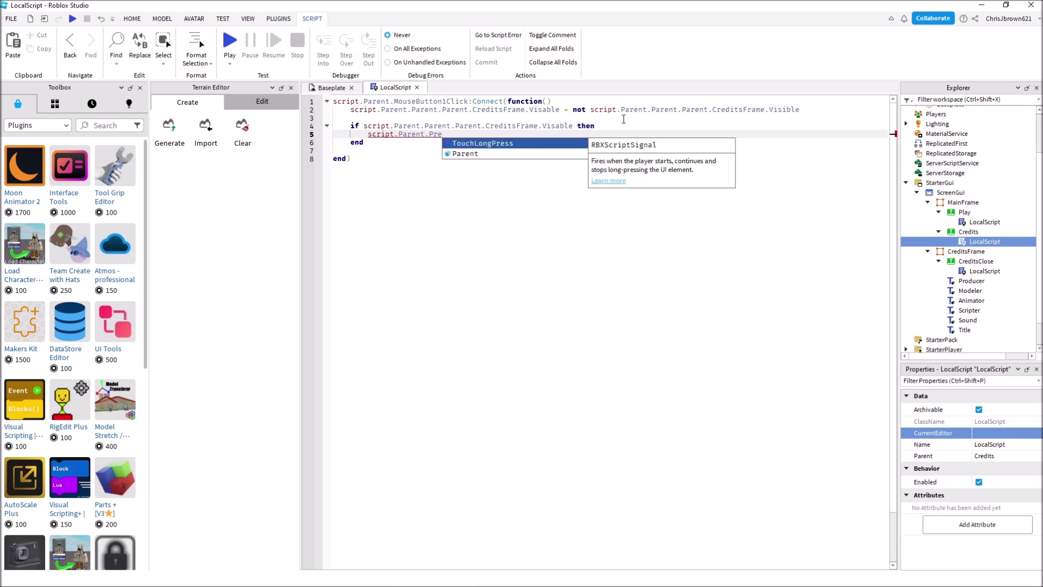
pyautogui.press('BackSpace')
pyautogui.press('BackSpace')
pyautogui.write('arent')
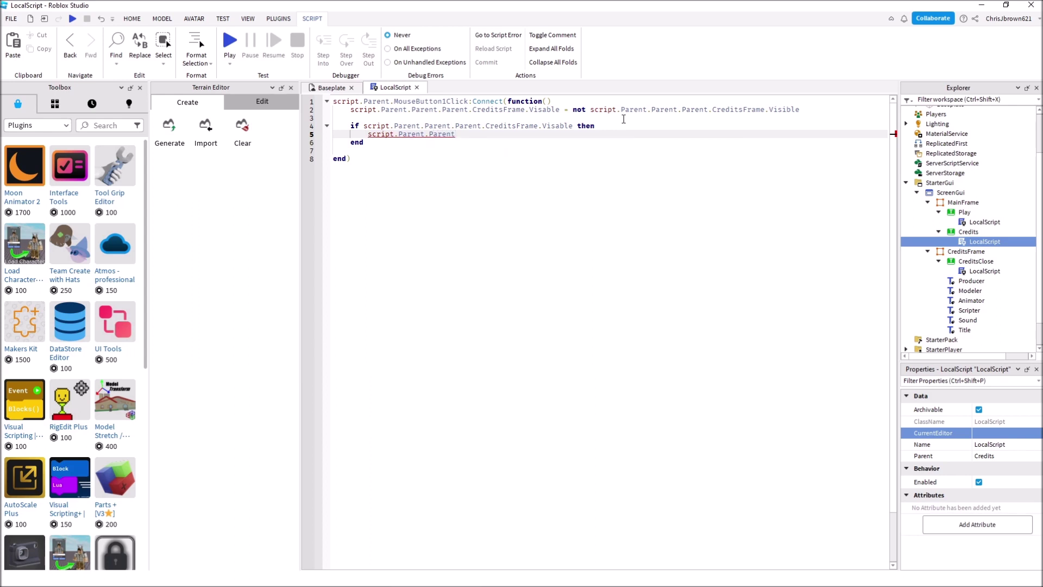
pyautogui.write('.Visable = false')
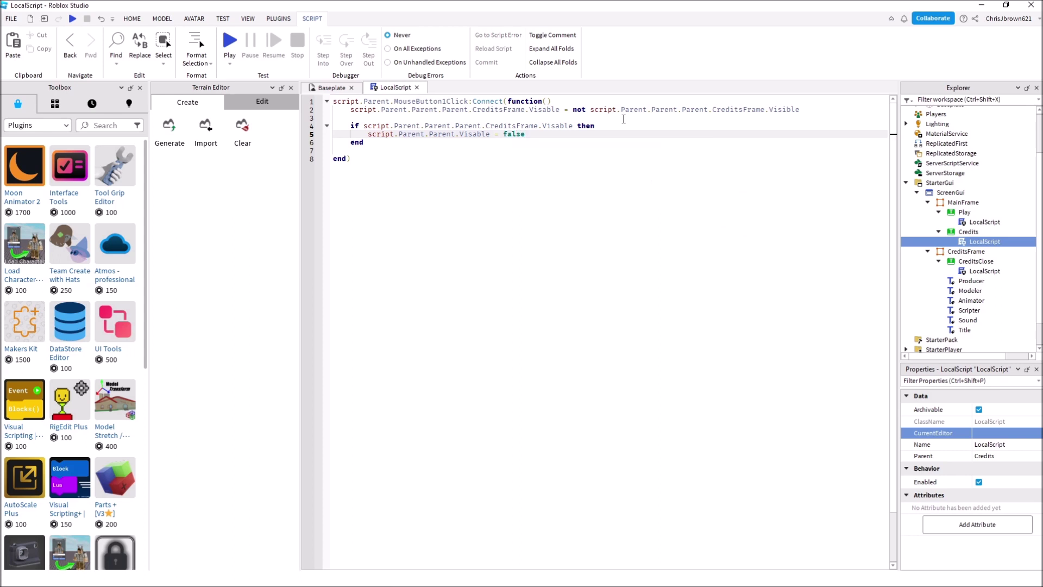
# Add the alternative branch "else script.Parent.Parent.Visable = true" on a new line of the if block
pyautogui.press('Return')
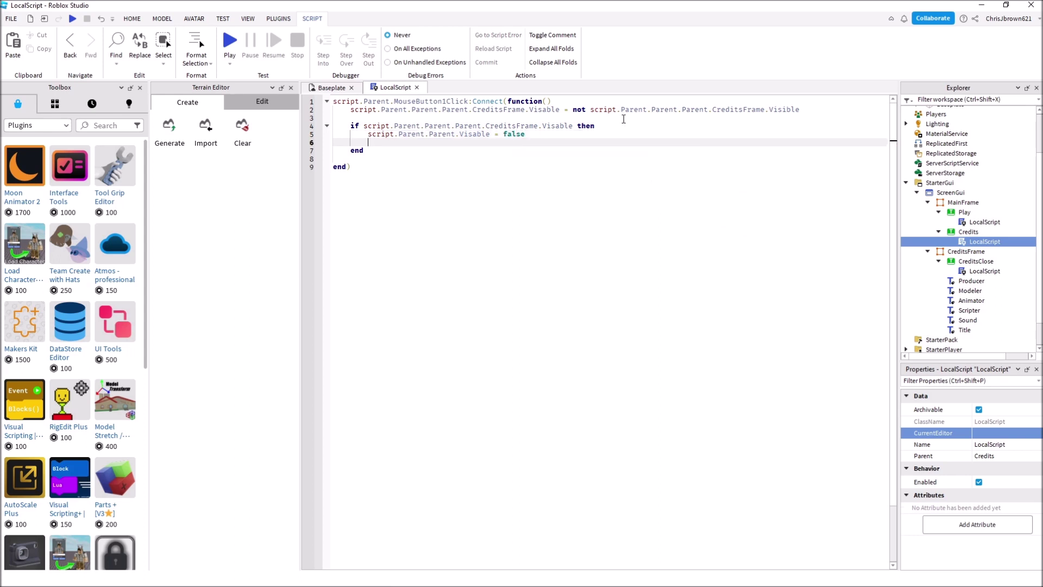
pyautogui.write('else')
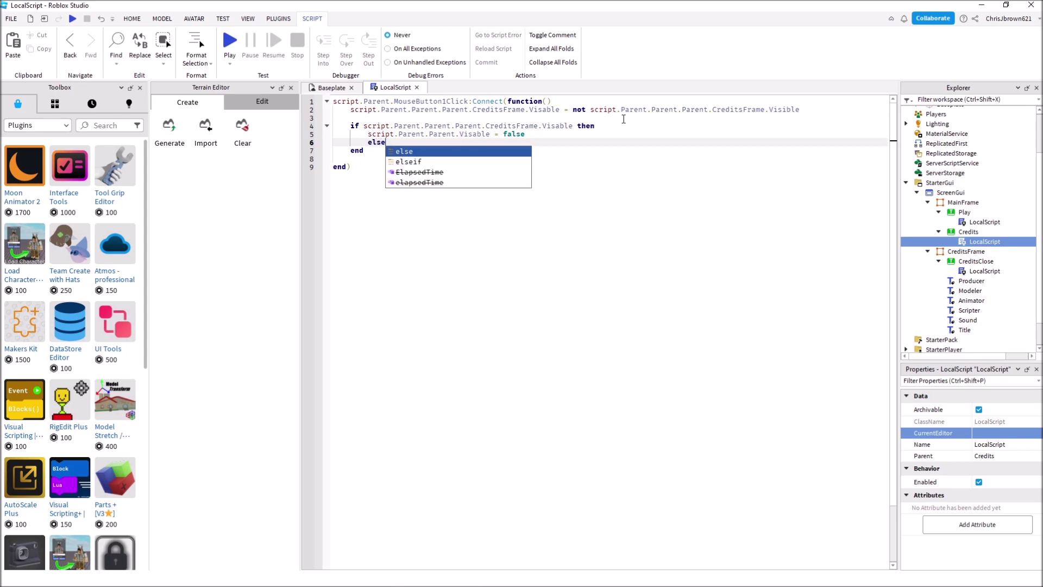
pyautogui.write('s')
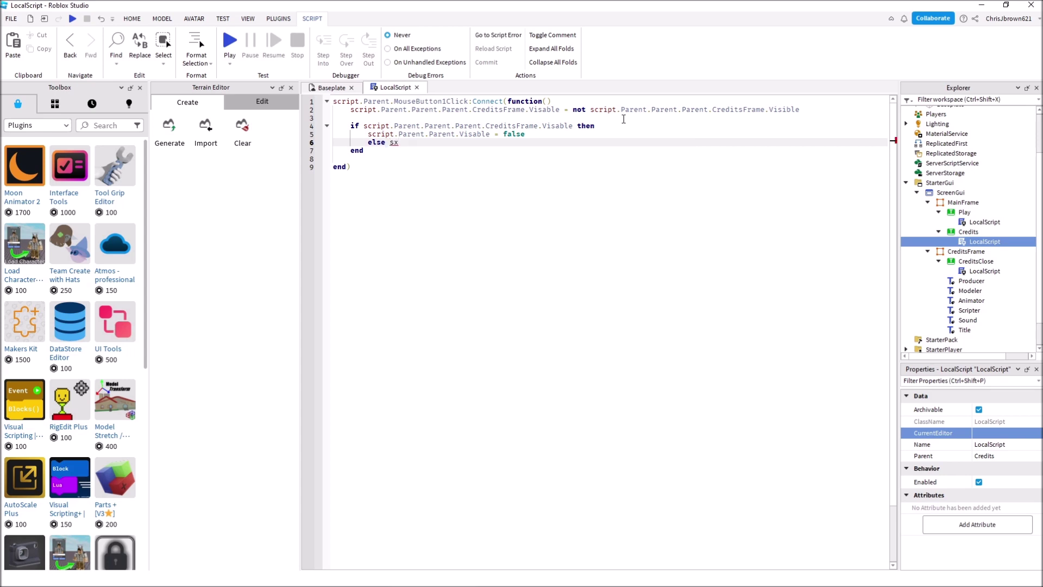
pyautogui.write('c')
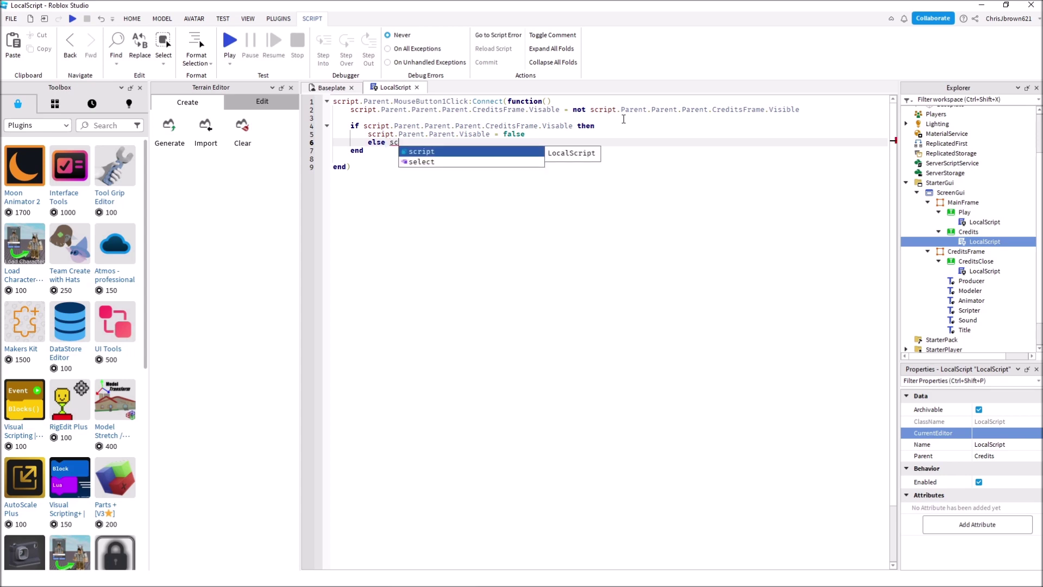
pyautogui.write('ript.Pa')
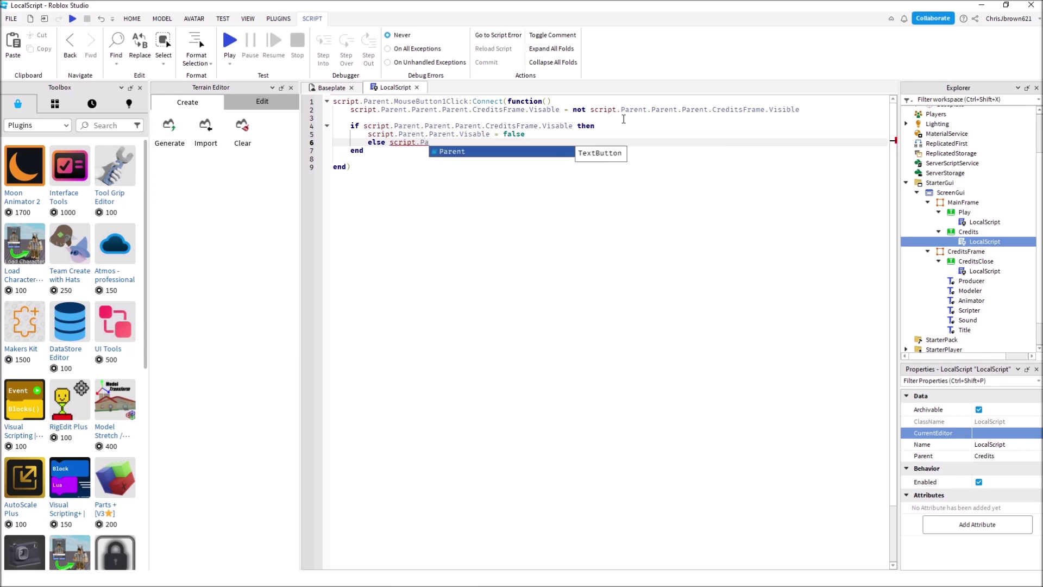
pyautogui.write('rent')
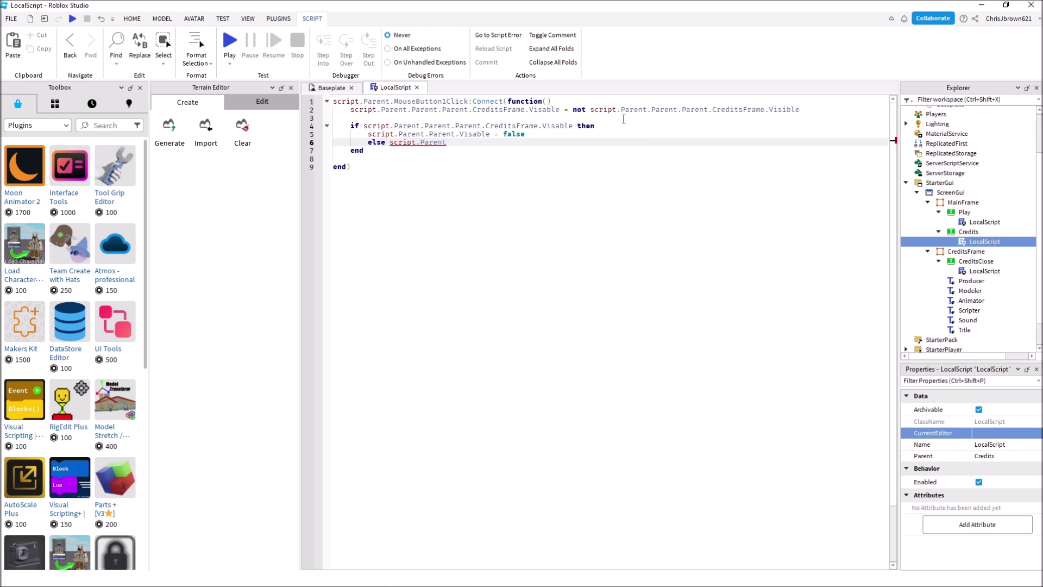
pyautogui.write('.Parent')
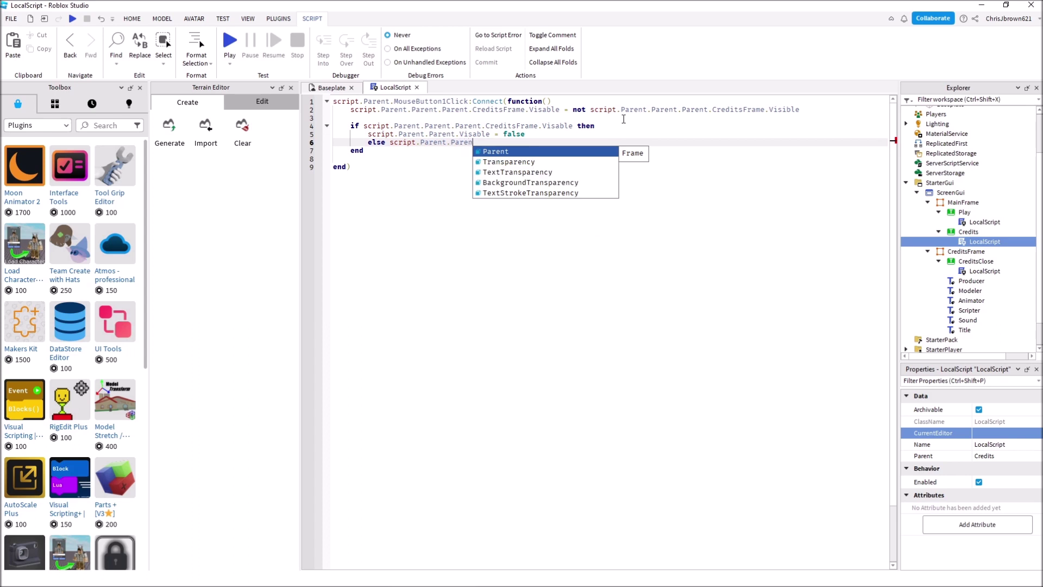
pyautogui.write('.')
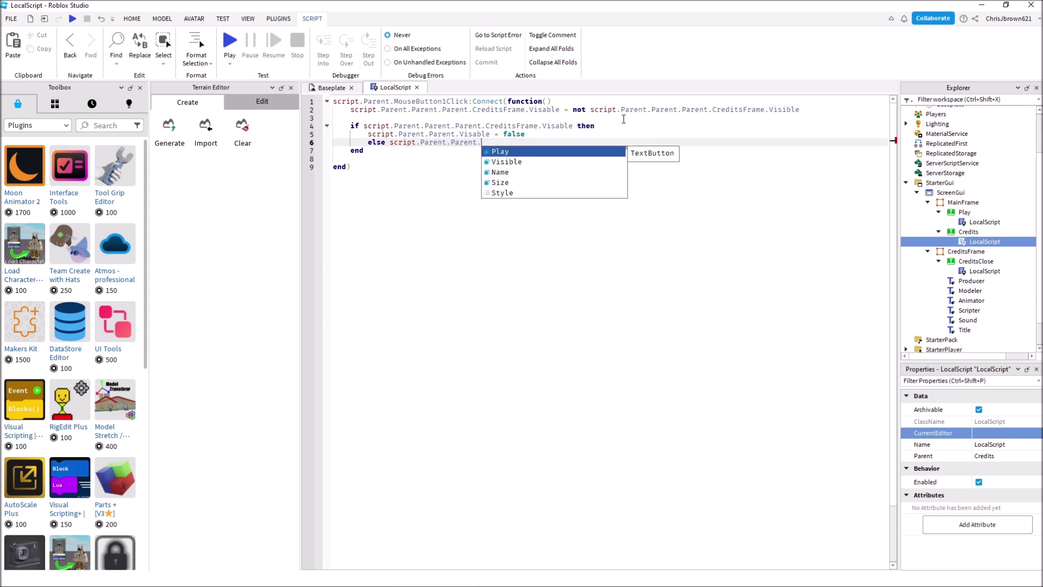
pyautogui.write('Visable = true')
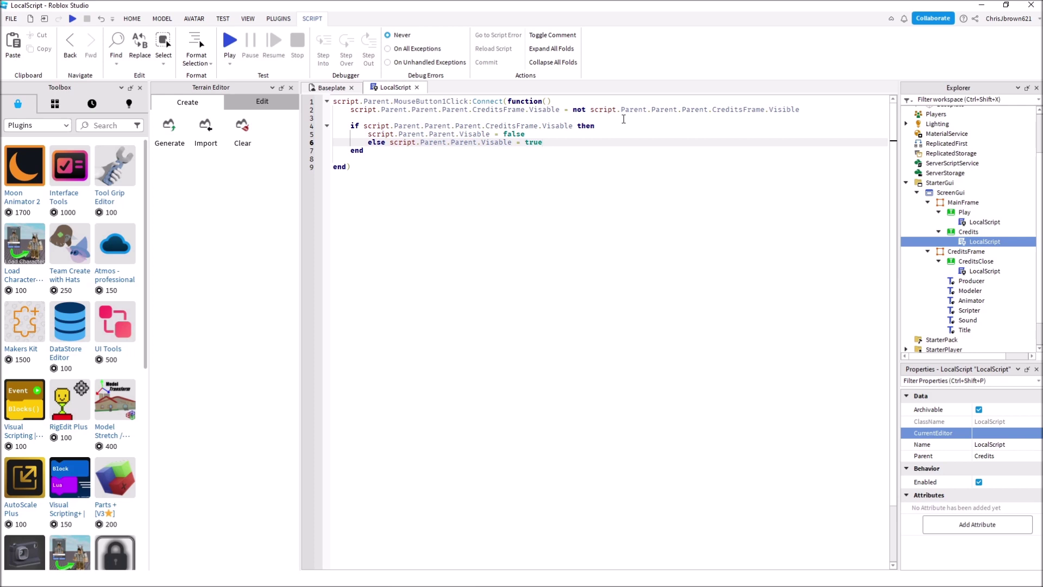
# Remove the blank line between the if block's "end" and the closing "end)"
pyautogui.click(368, 159)
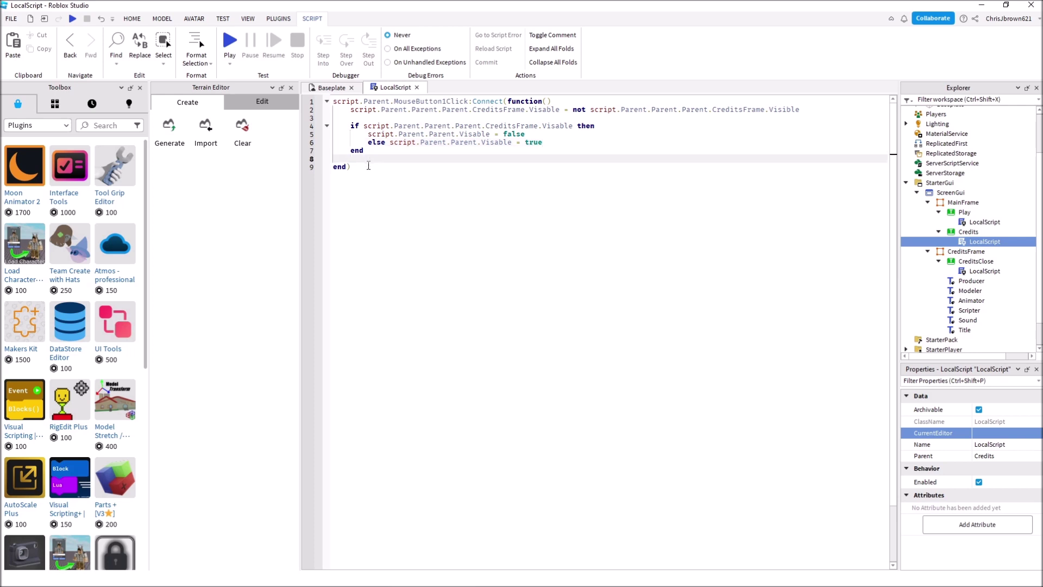
pyautogui.press('BackSpace')
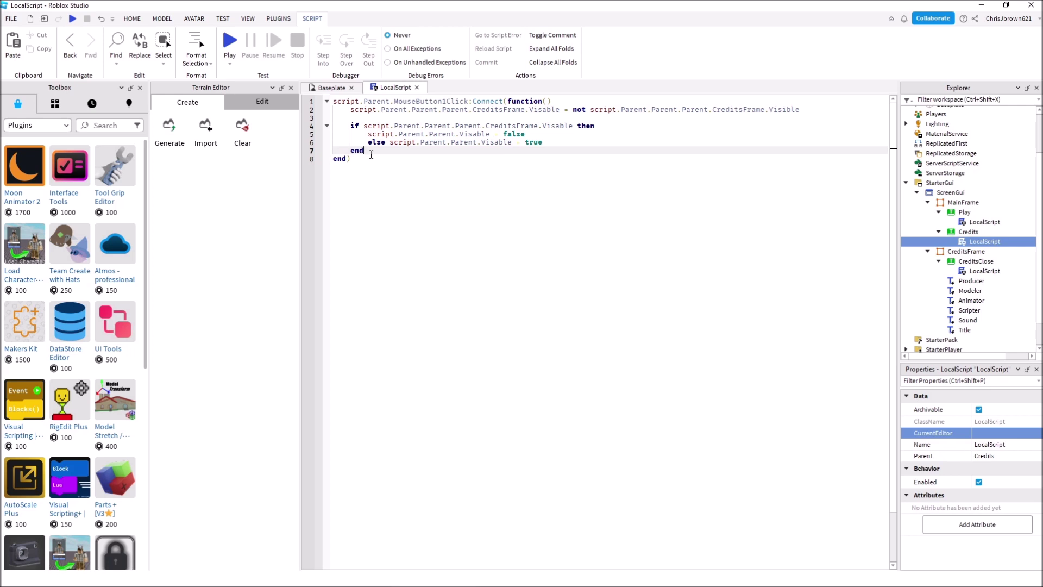
pyautogui.click(380, 158)
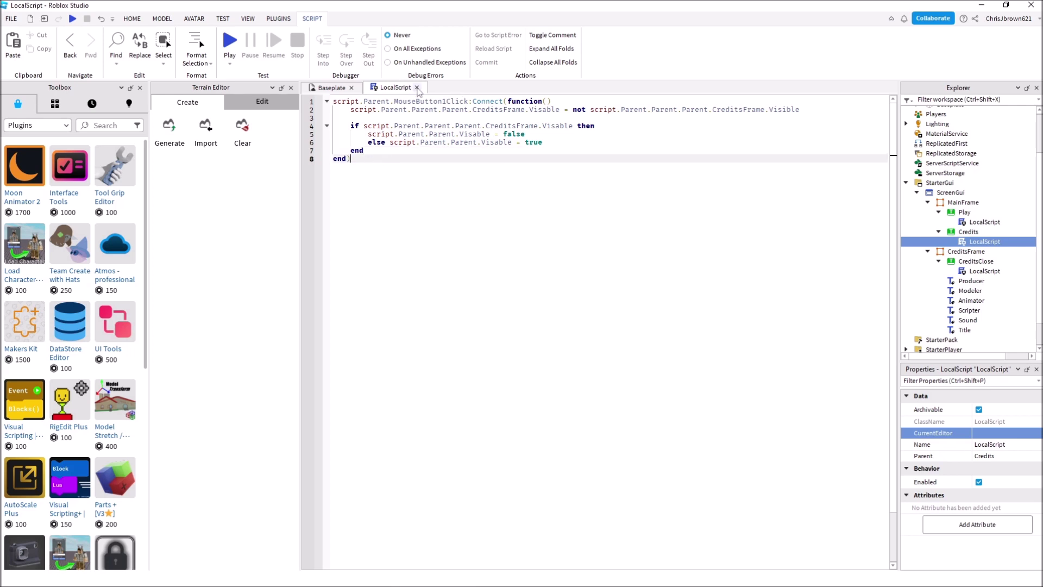
# Close the Credits script, playtest the menu in the game, and stop the test
pyautogui.click(417, 88)
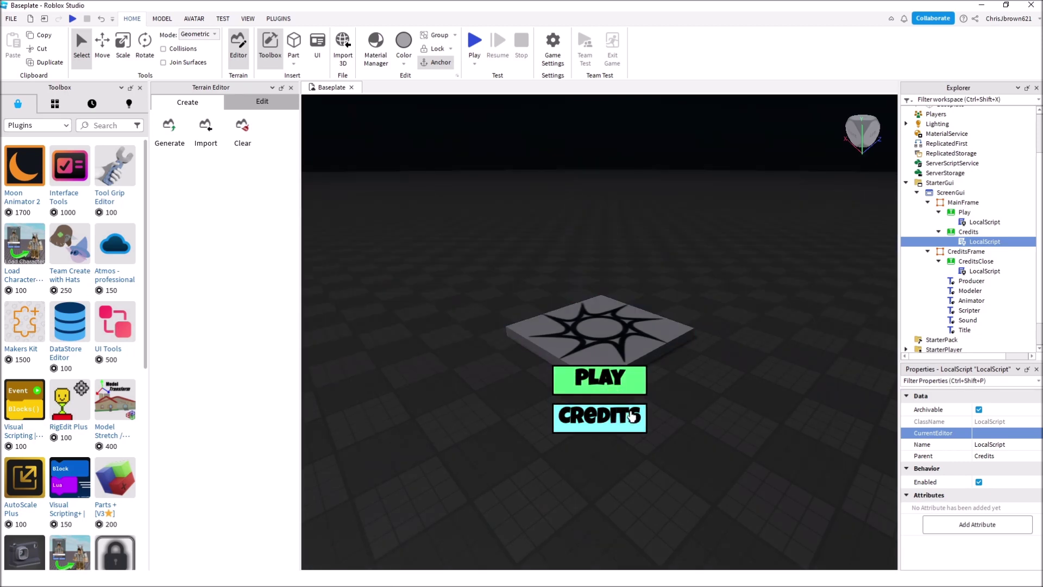
pyautogui.click(470, 44)
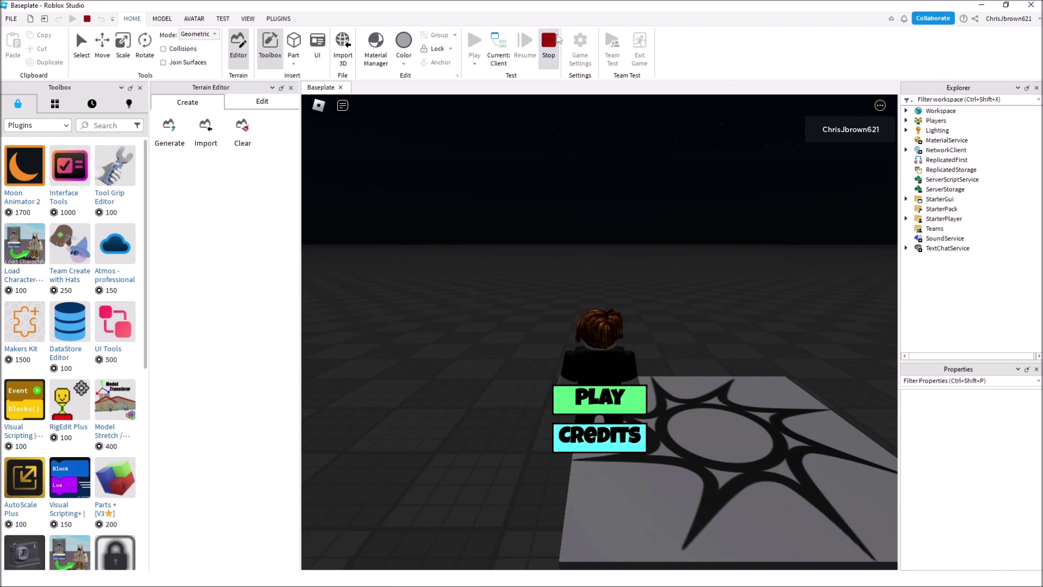
pyautogui.click(557, 36)
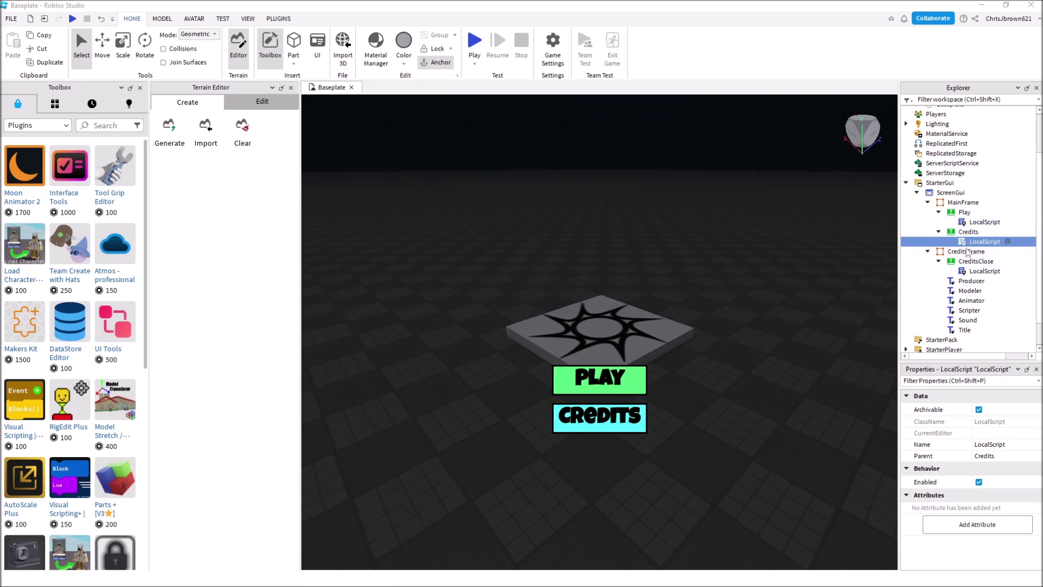
# Open the CreditsClose button's LocalScript and write the click handler "script.Parent.MouseButton1Click:Connect(function()" with its closing "end)"
pyautogui.doubleClick(976, 273)
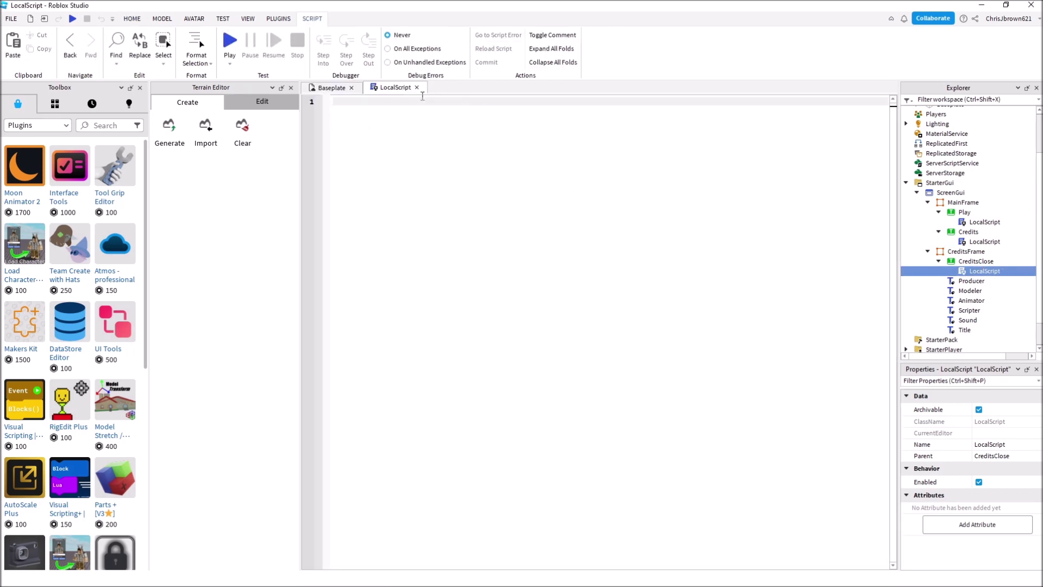
pyautogui.write('script.Paren')
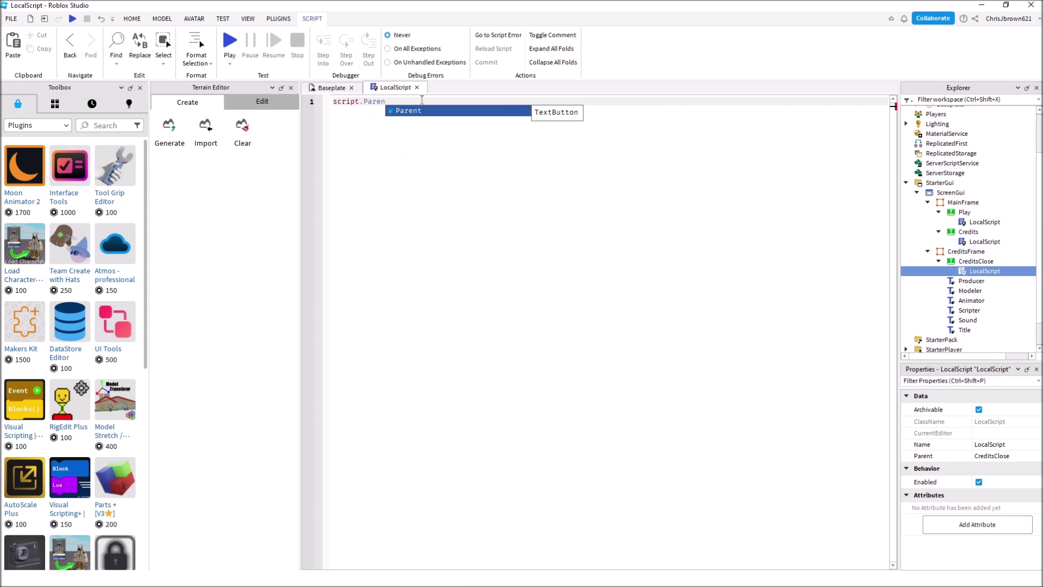
pyautogui.write('t.Mouse')
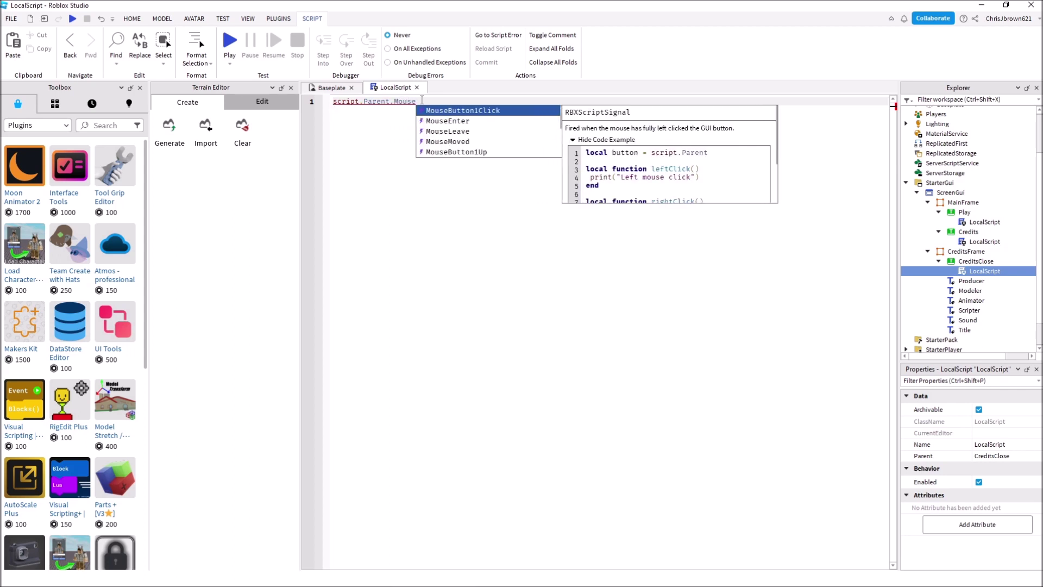
pyautogui.write('B')
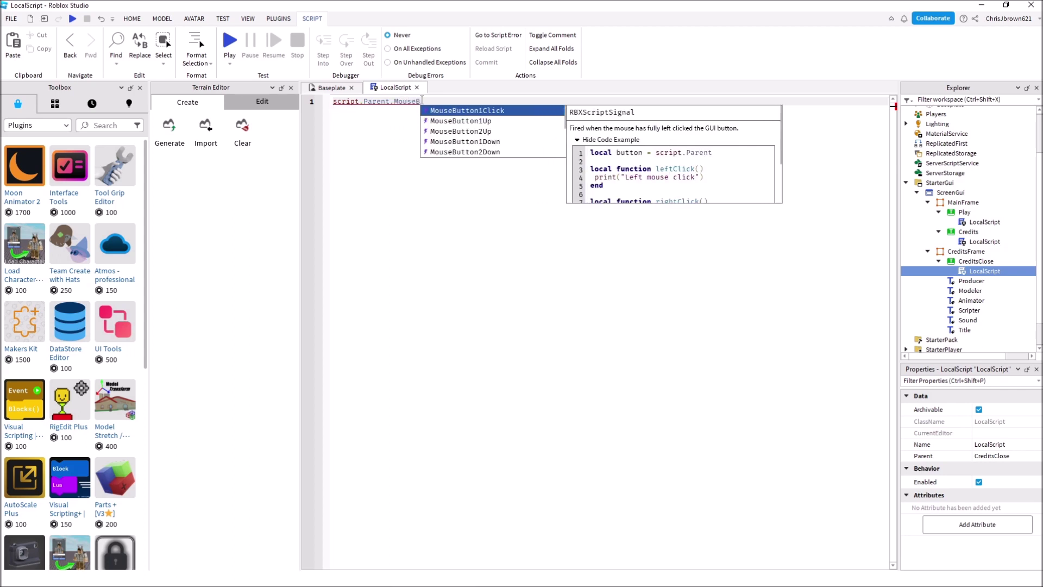
pyautogui.press('Tab')
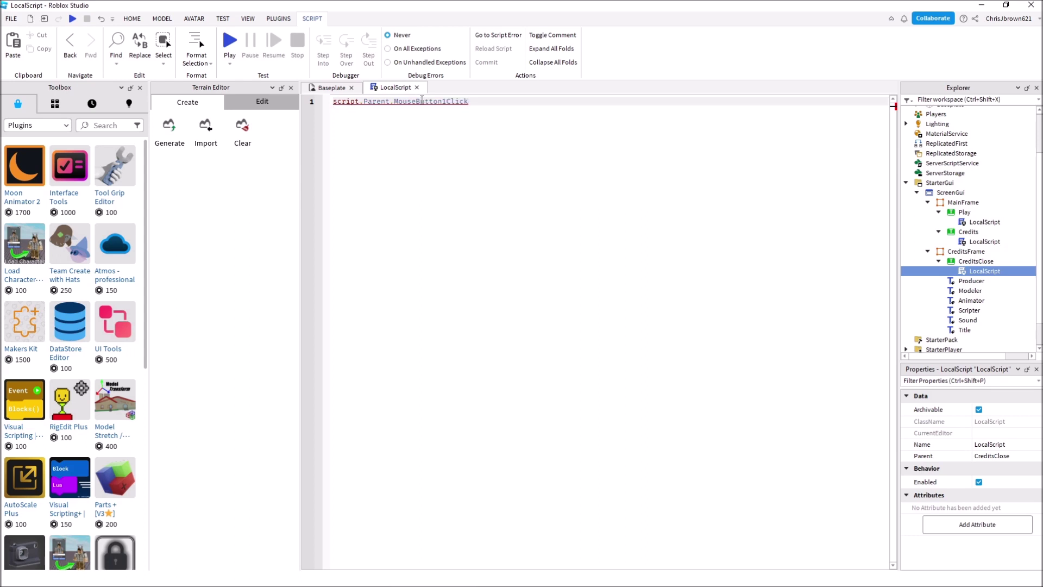
pyautogui.write(':Connect')
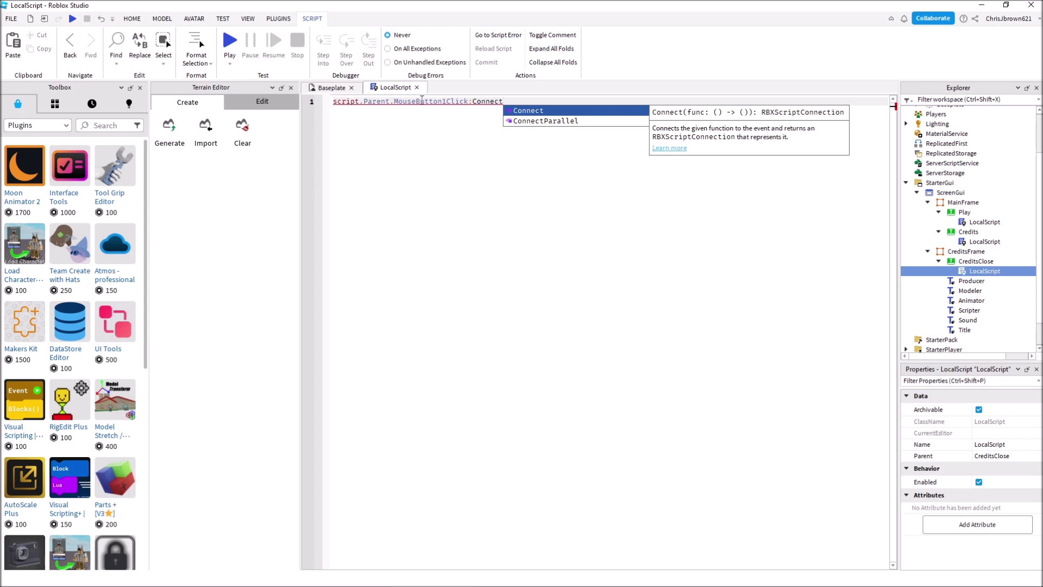
pyautogui.write('(')
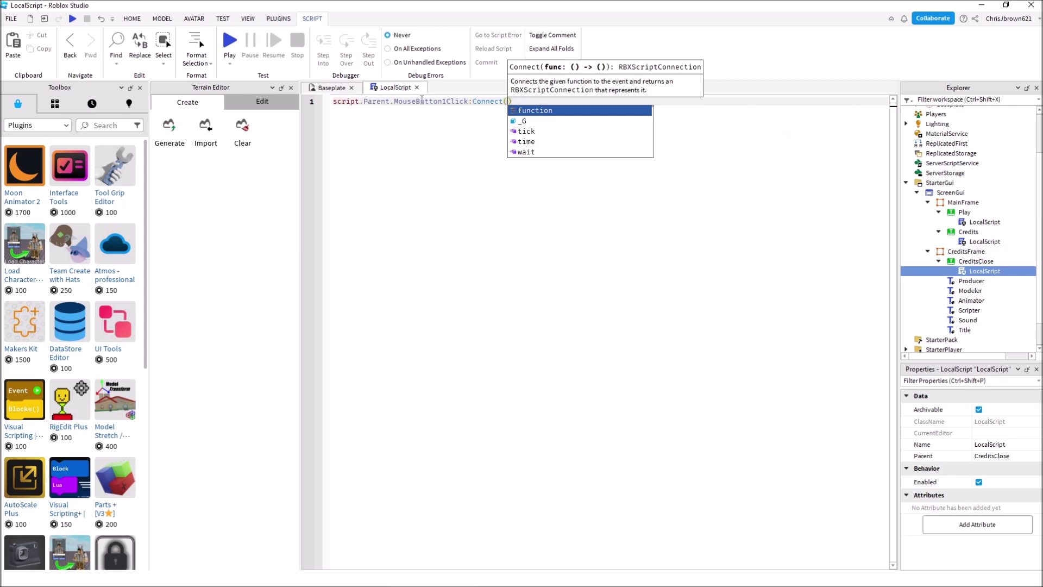
pyautogui.write('functio')
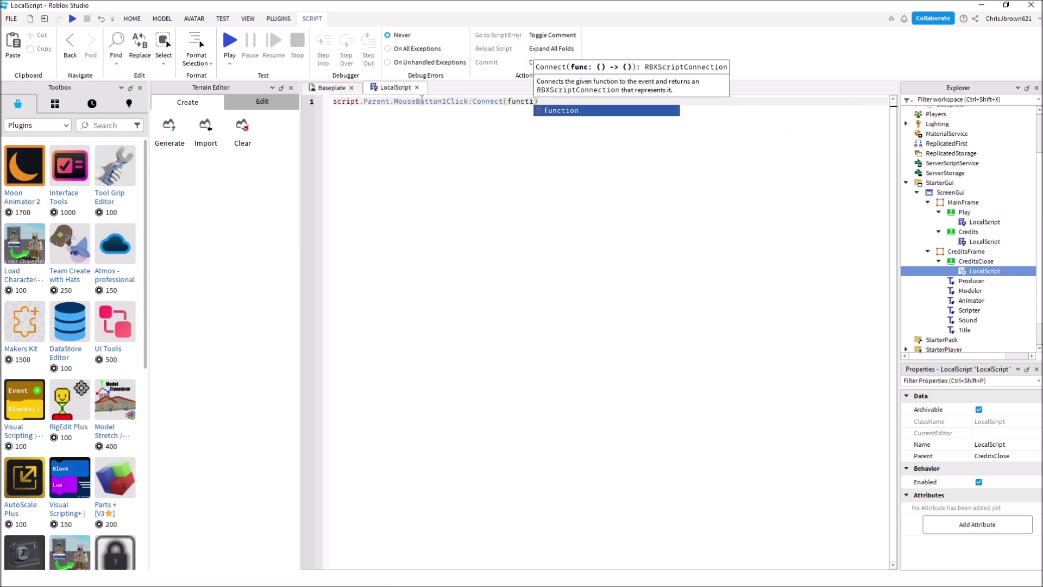
pyautogui.write('n')
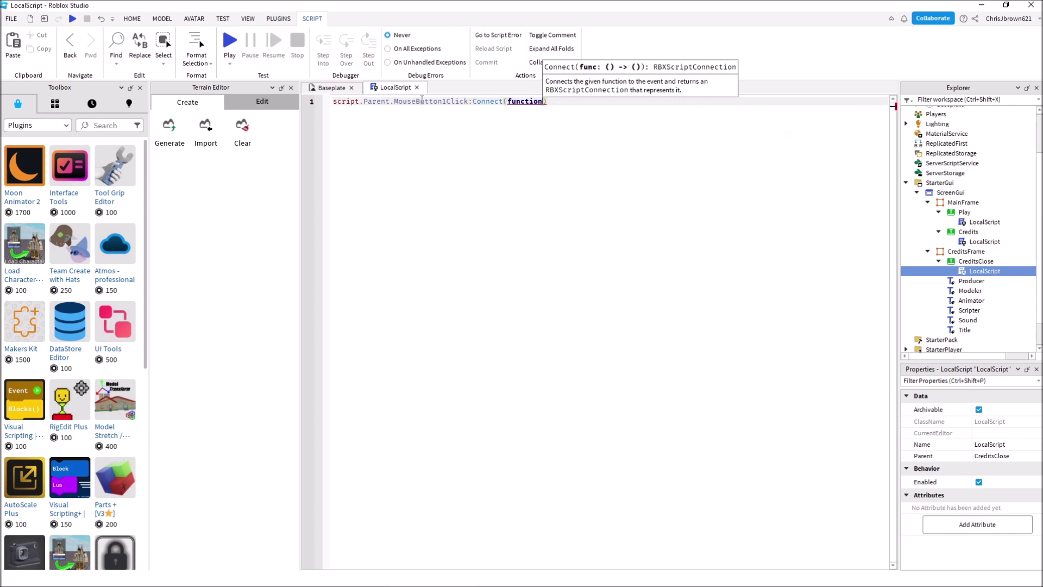
pyautogui.write('()')
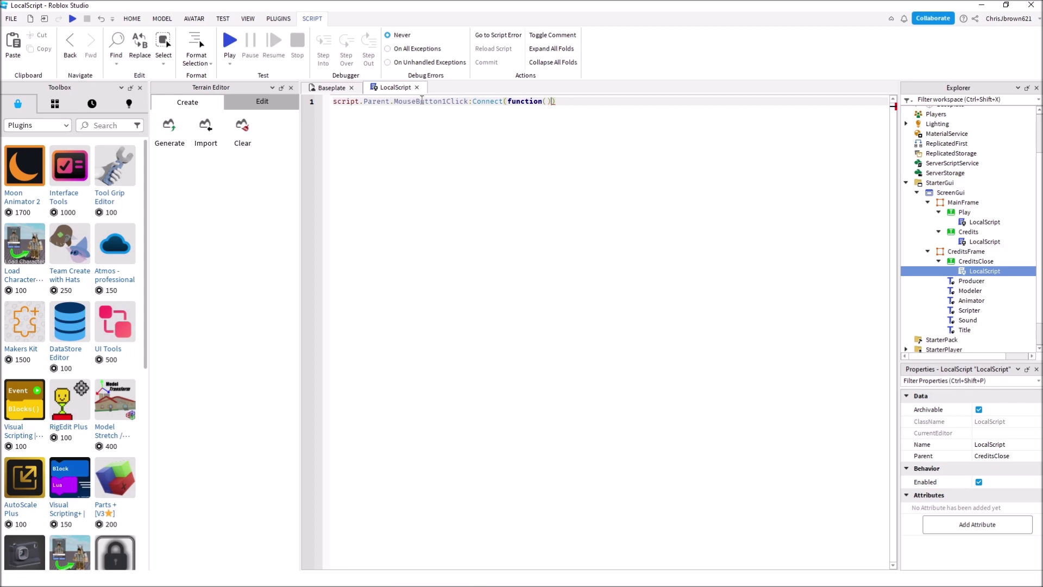
pyautogui.press('BackSpace')
pyautogui.press('Return')
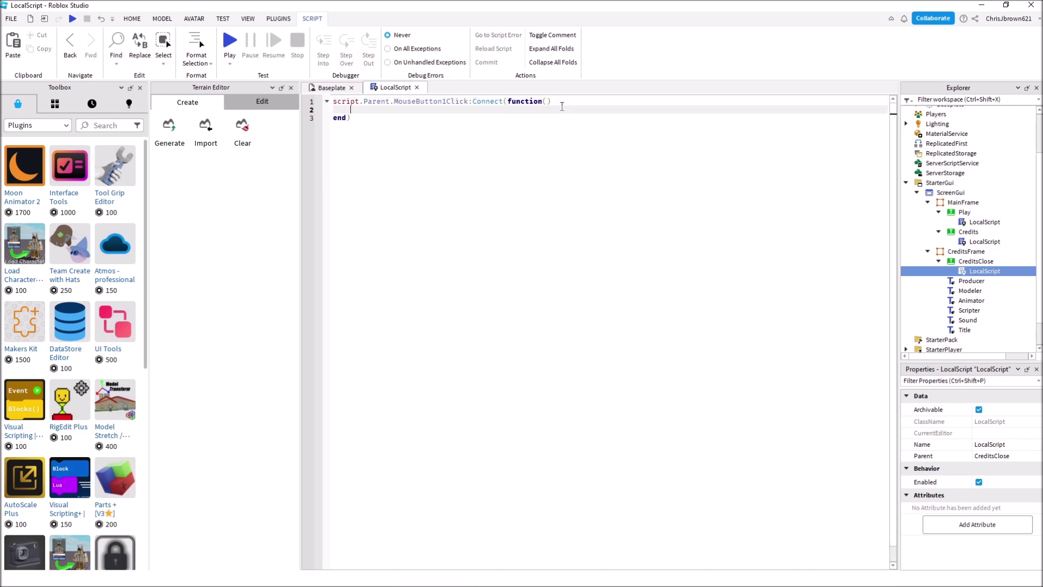
# Add the line "script.Parent.Parent.Visable = false" inside the click function to hide the credits frame
pyautogui.write('scr')
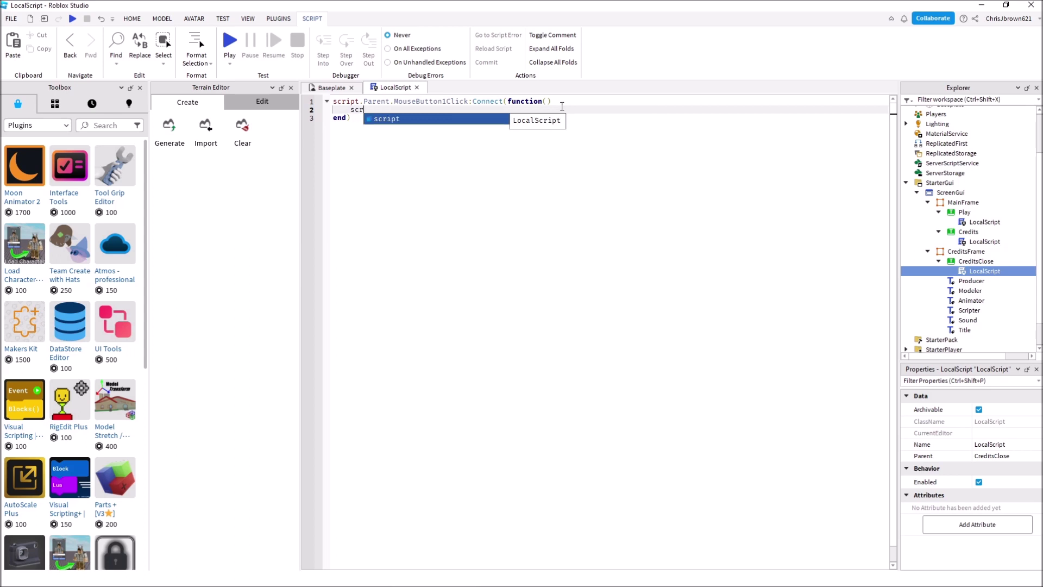
pyautogui.write('ipt.')
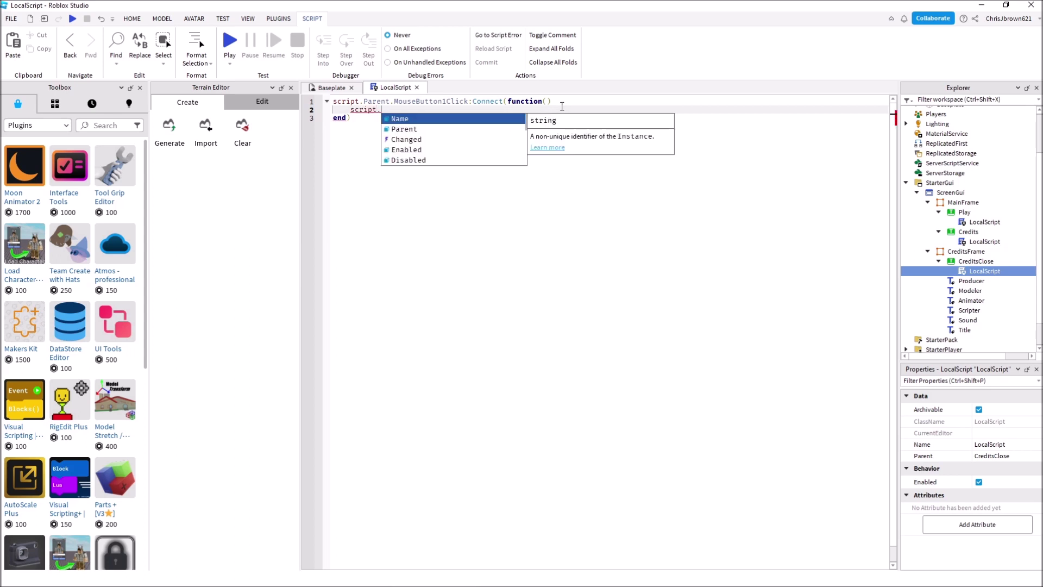
pyautogui.write('Pare')
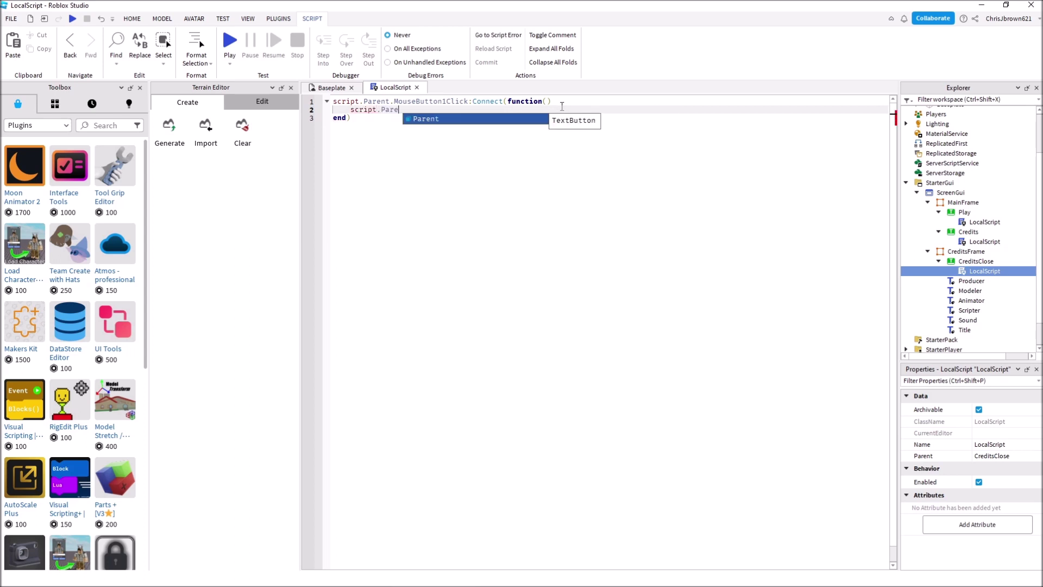
pyautogui.write('nt.Parent')
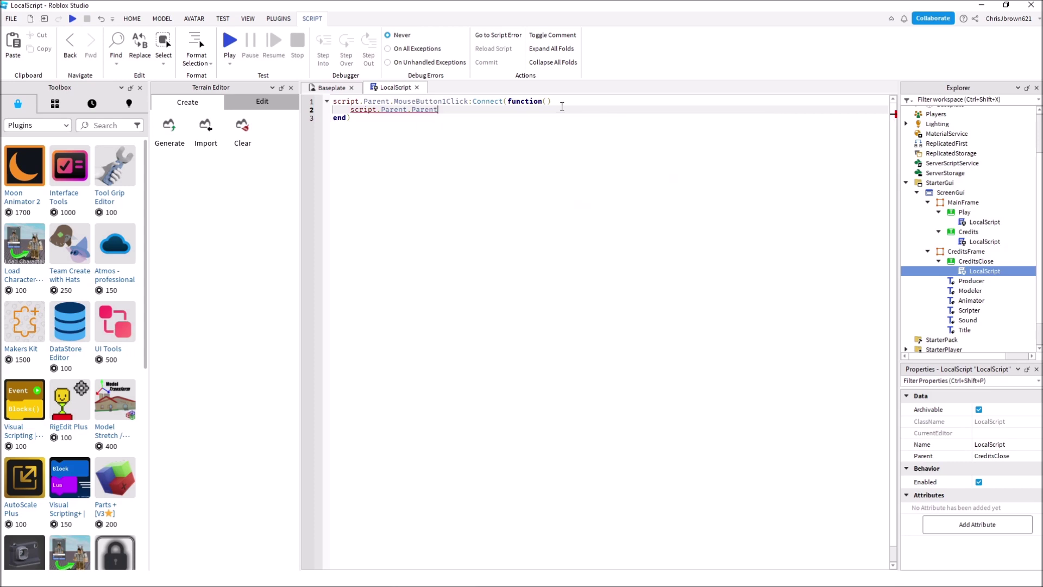
pyautogui.write('.Visab')
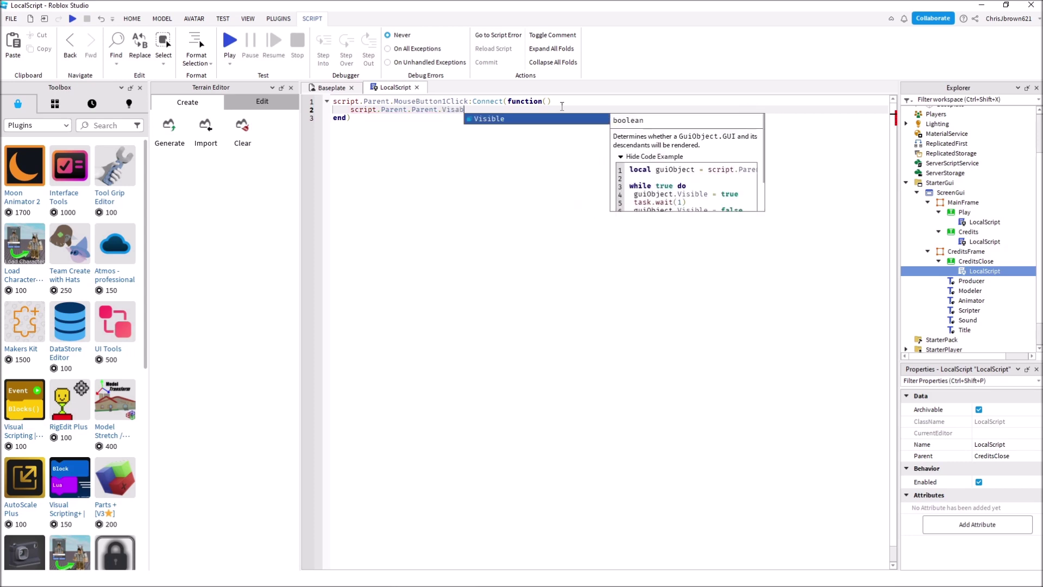
pyautogui.write('le =')
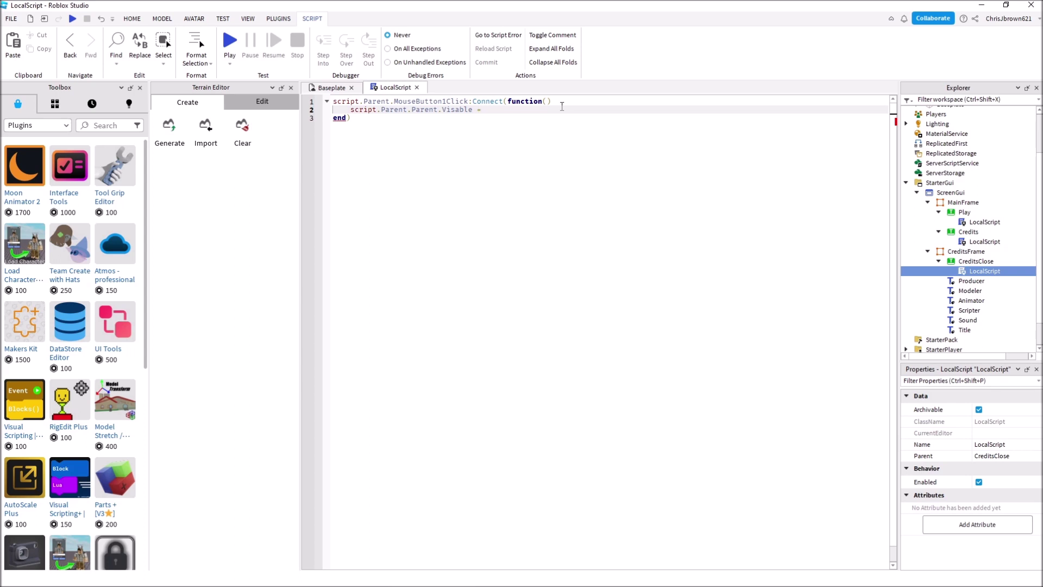
pyautogui.write('false')
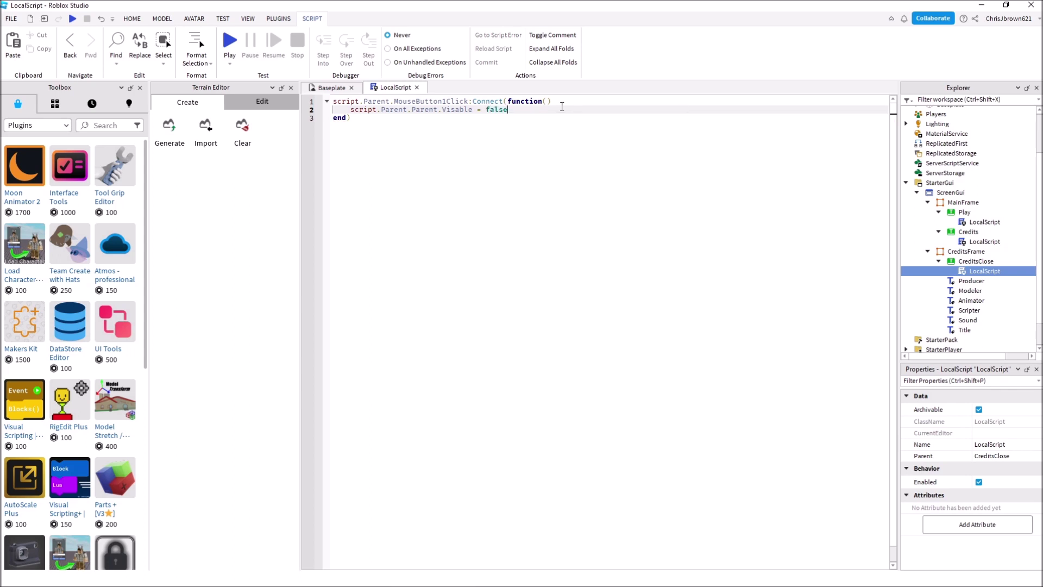
# Leave a blank line below and add an "if not script.Parent.Parent.Visable then" block with its "end"
pyautogui.press('Return')
pyautogui.press('Return')
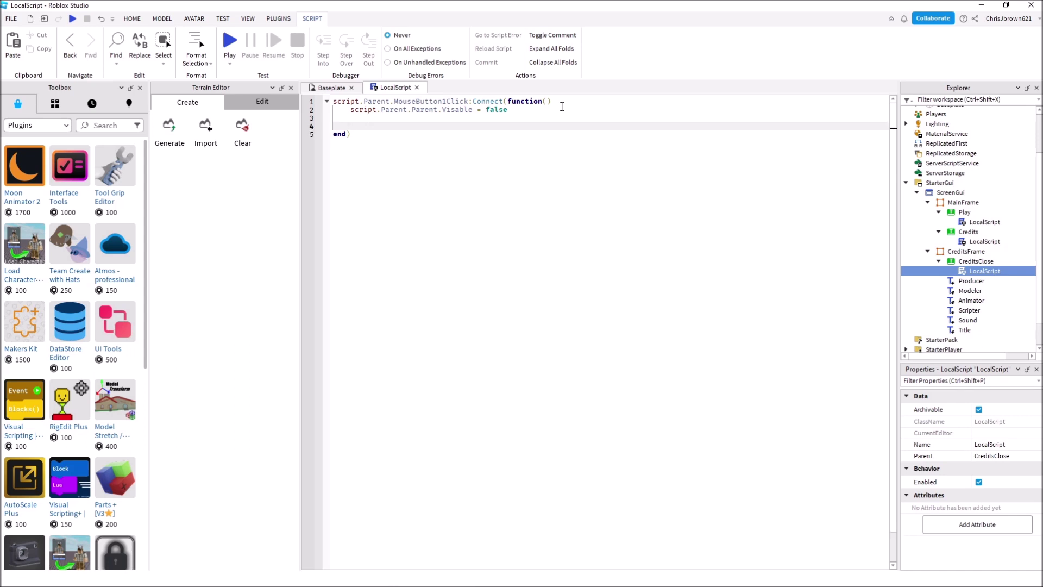
pyautogui.write('if not scrip')
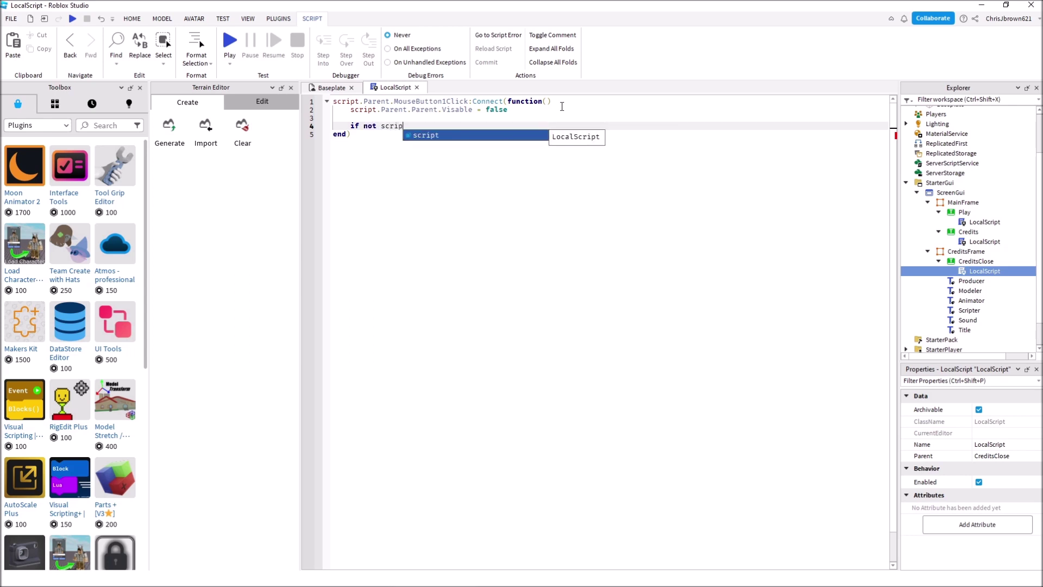
pyautogui.press('Tab')
pyautogui.write('.')
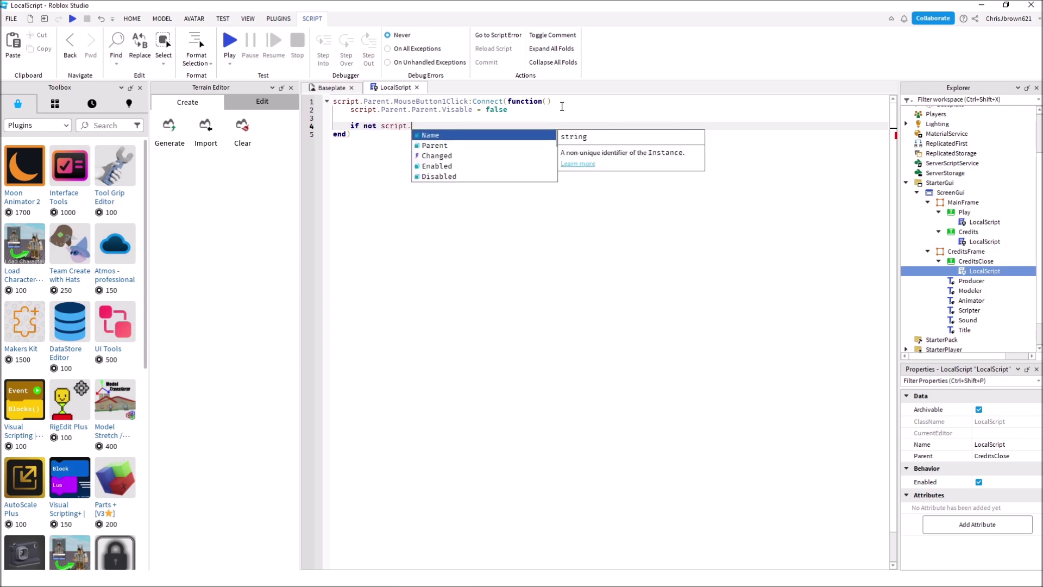
pyautogui.write('Paren')
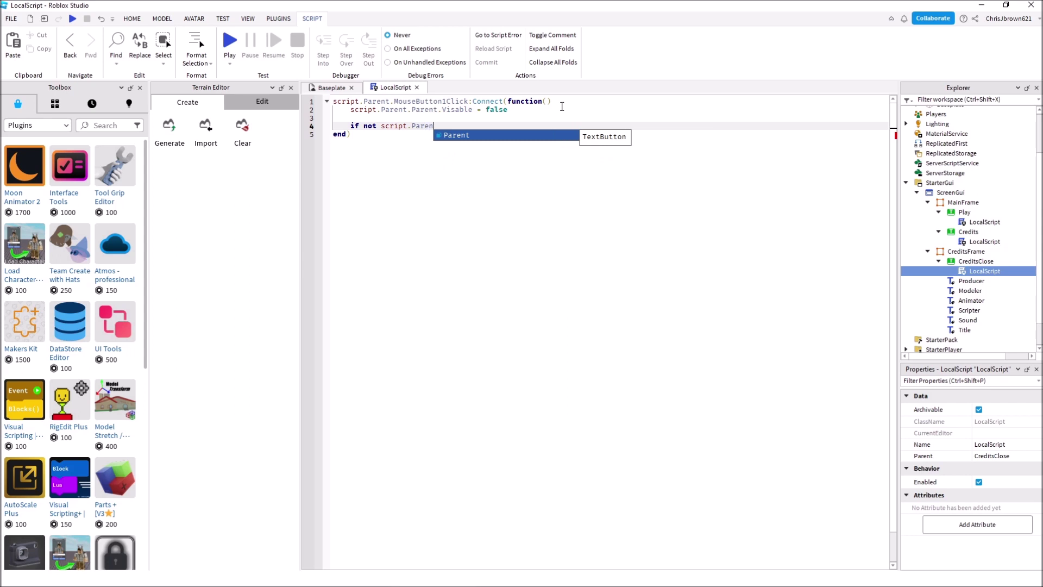
pyautogui.press('Tab')
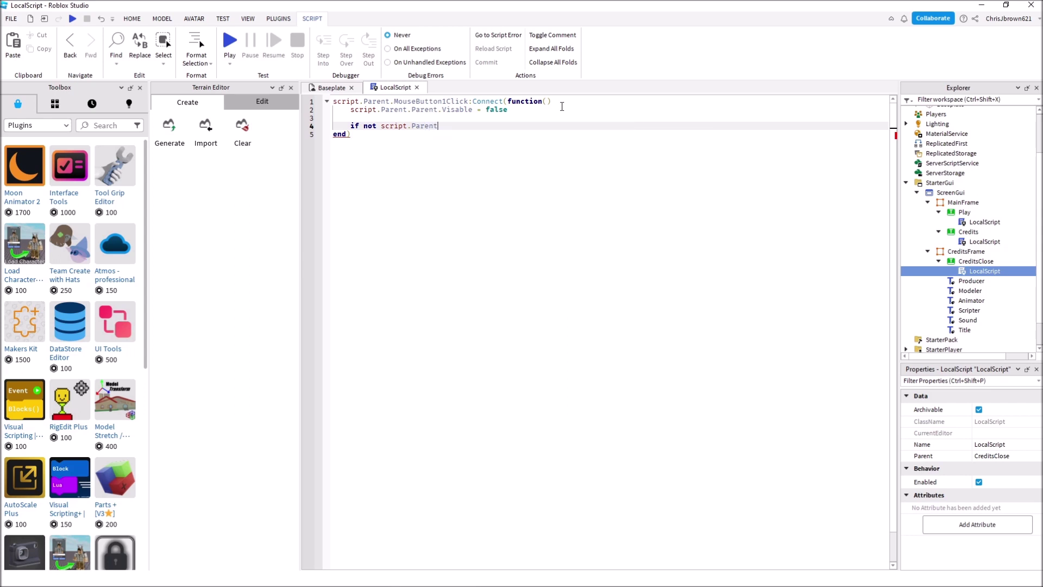
pyautogui.write('.')
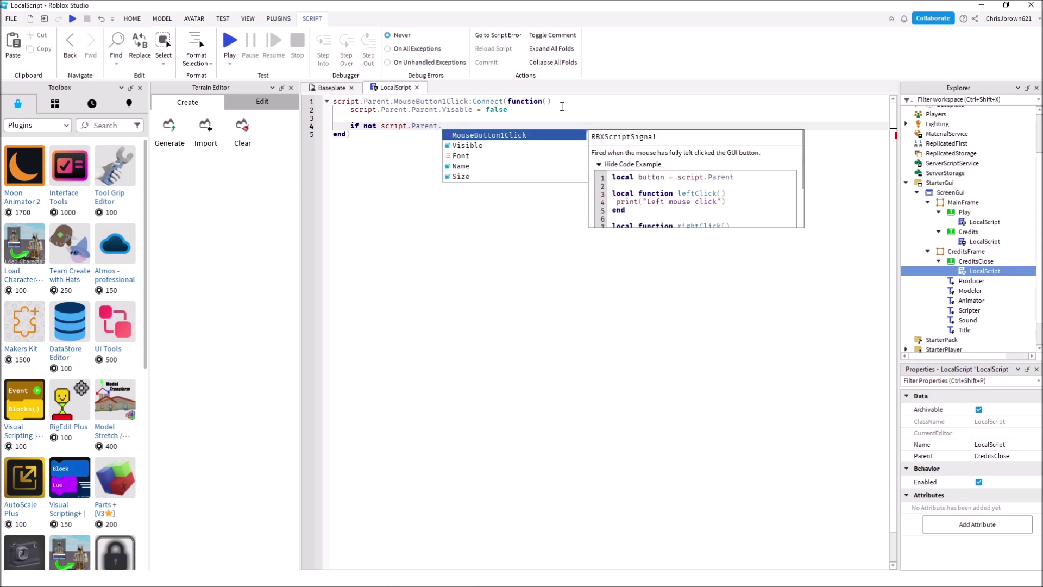
pyautogui.write('Paren')
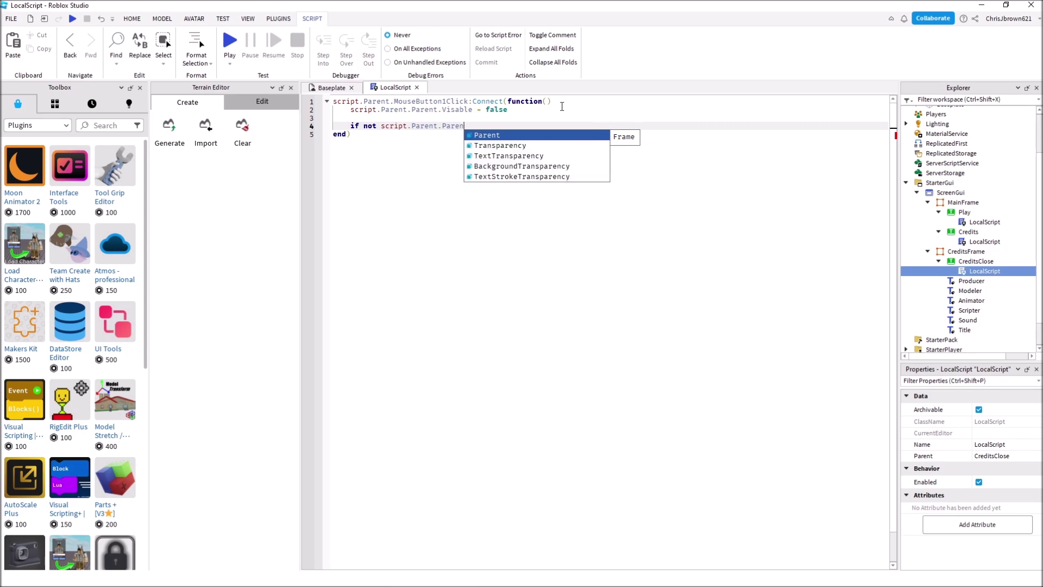
pyautogui.press('Tab')
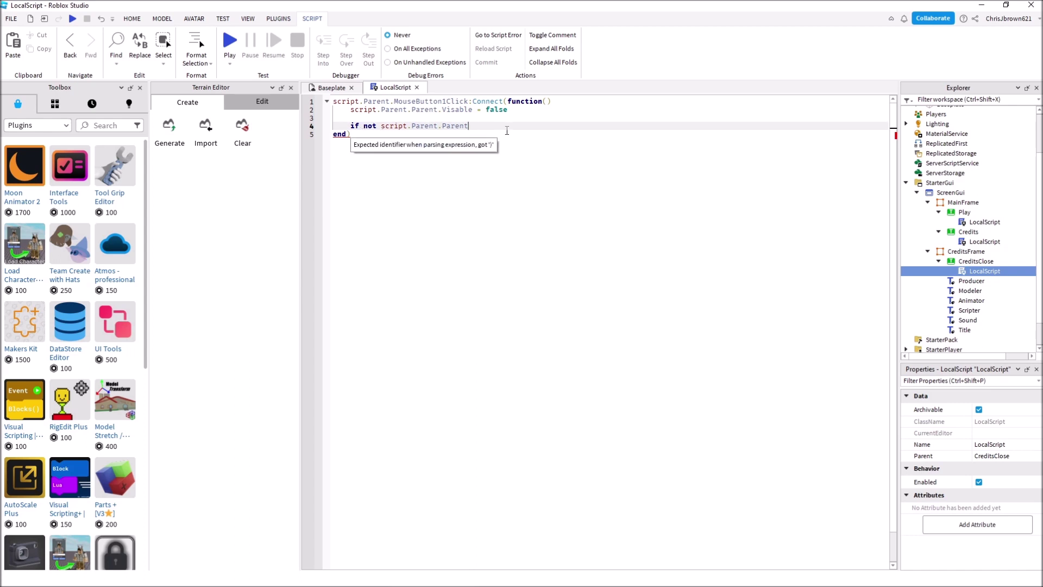
pyautogui.write('.')
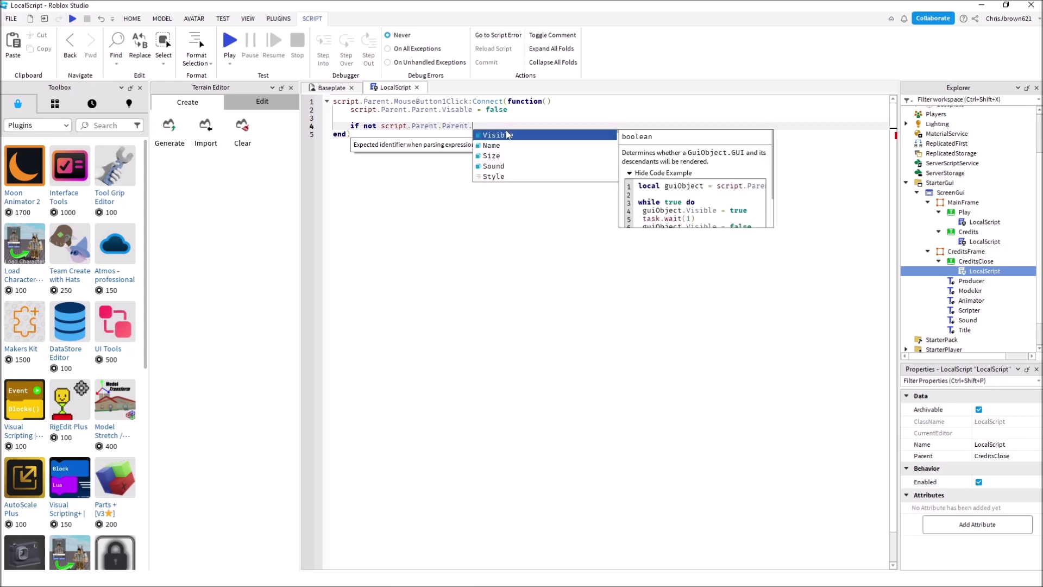
pyautogui.write('Visable')
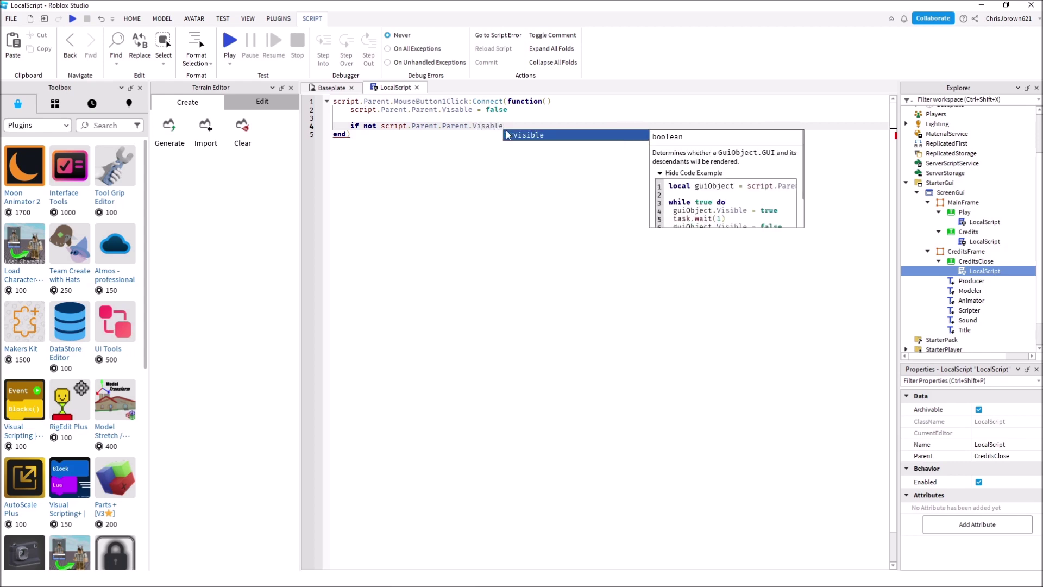
pyautogui.write(' then')
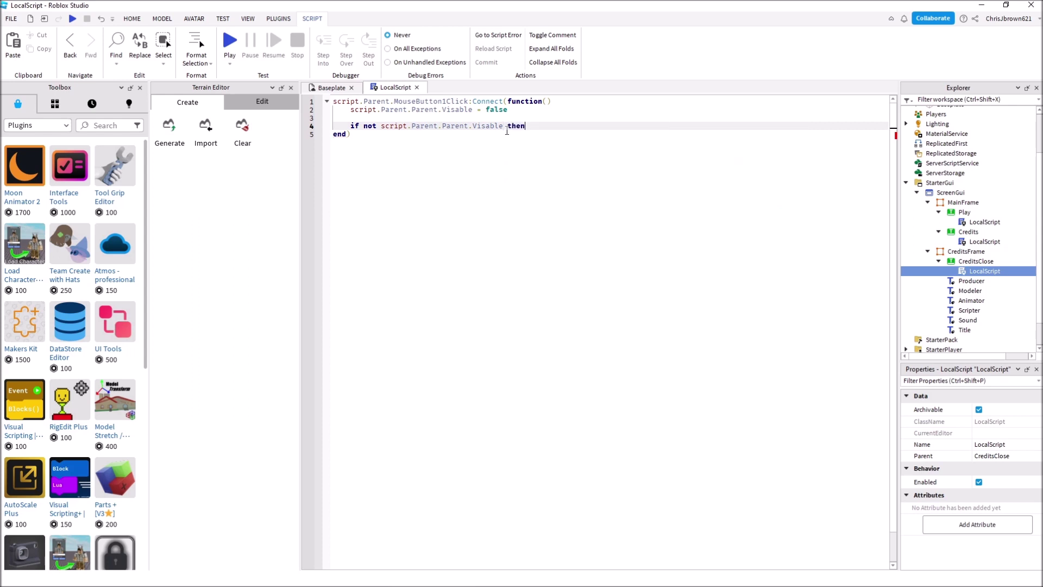
pyautogui.press('Return')
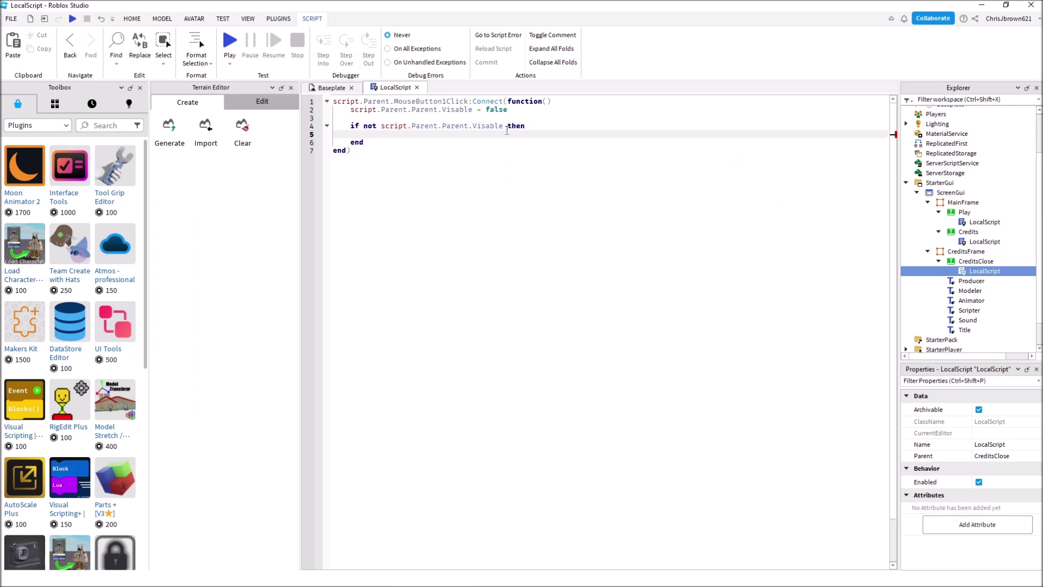
# Add the line "script.Parent.Parent.Parent.MainFrame.Visable = true" inside the if block and close the CreditsClose script
pyautogui.write('script.Paren')
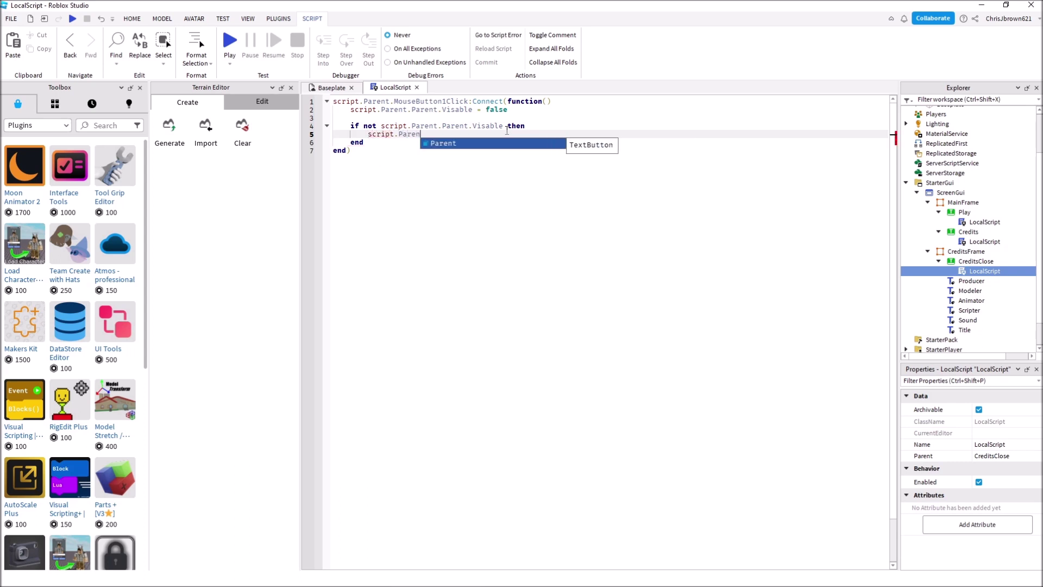
pyautogui.write('t.Parent')
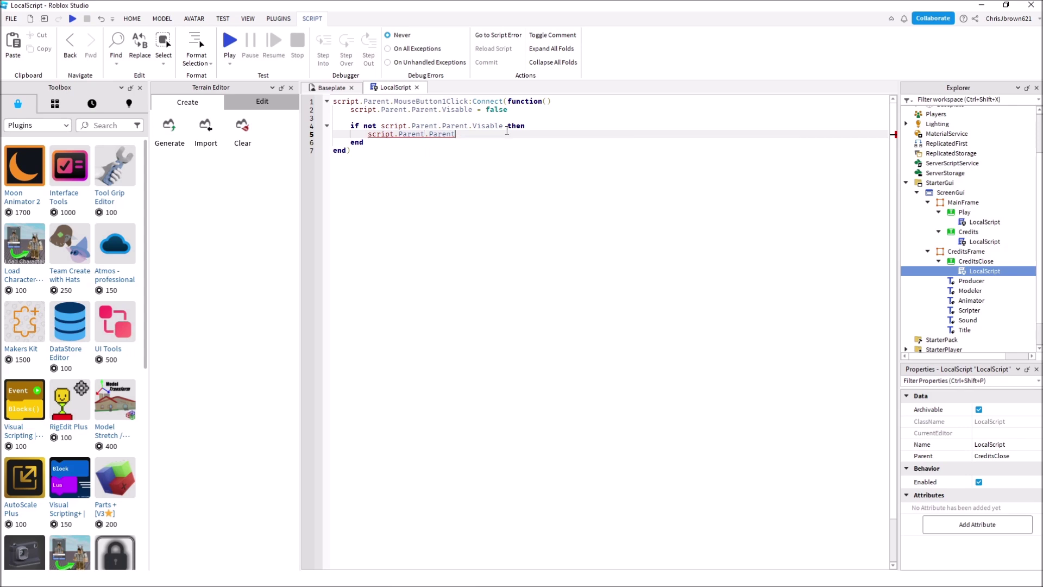
pyautogui.write('.Parent')
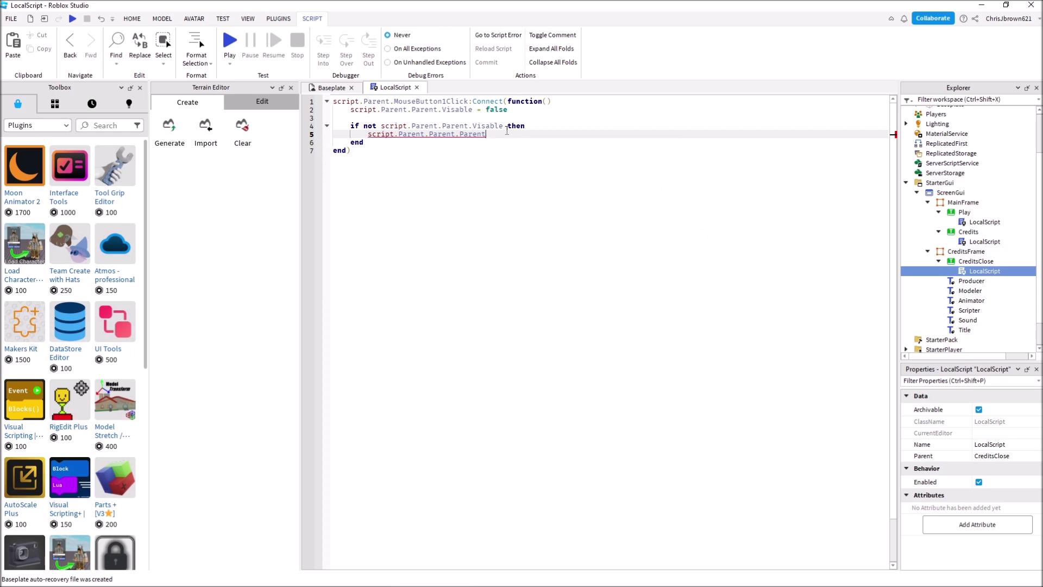
pyautogui.write('.MainFram')
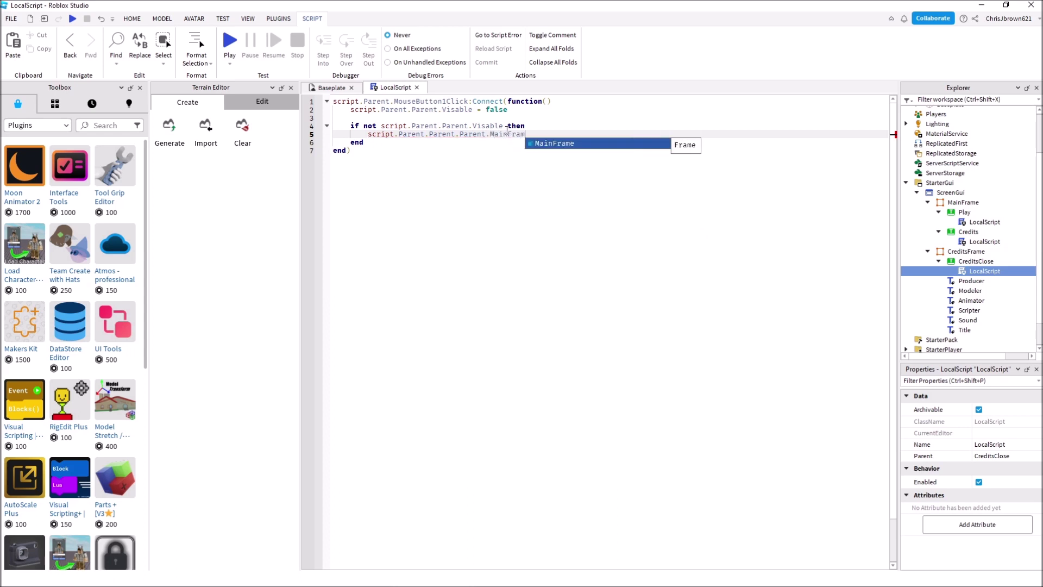
pyautogui.press('Tab')
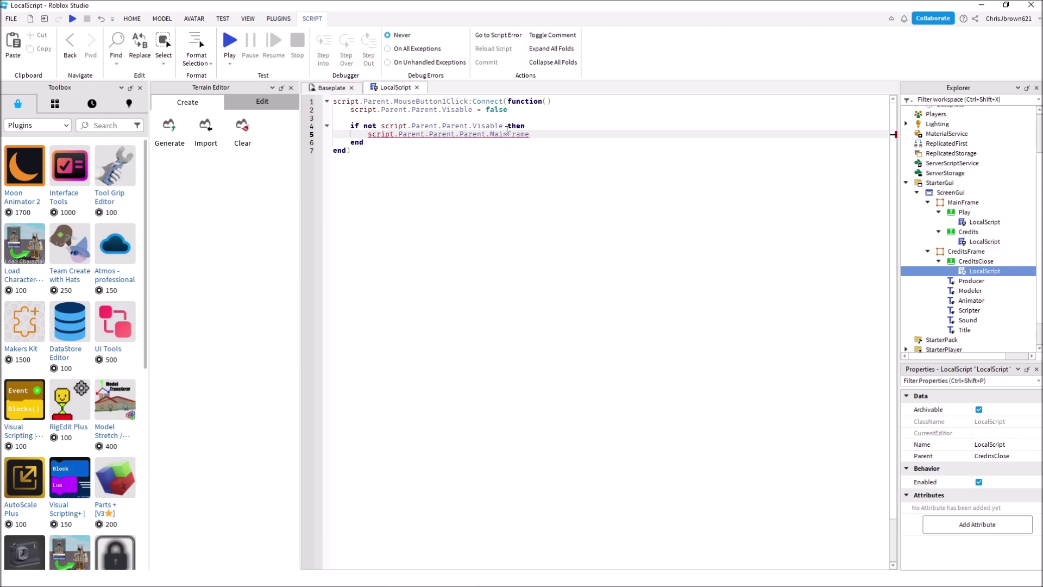
pyautogui.write('.Visab')
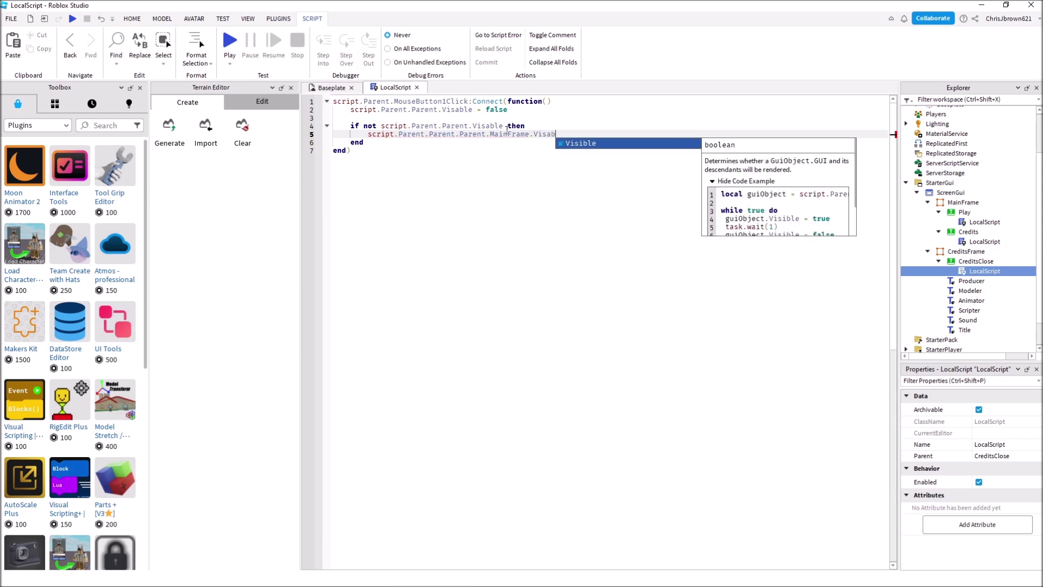
pyautogui.write('le = true')
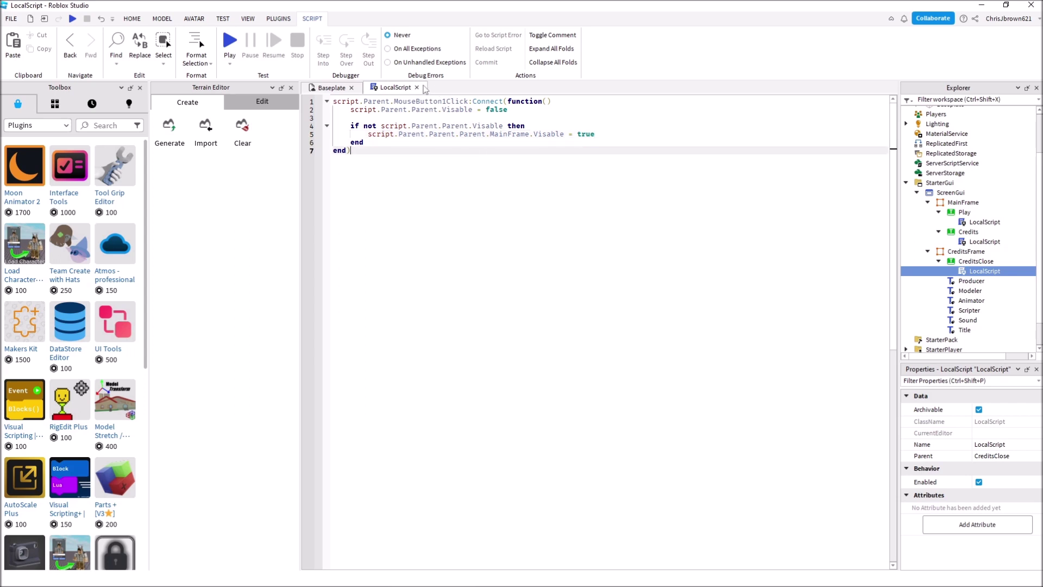
pyautogui.click(417, 88)
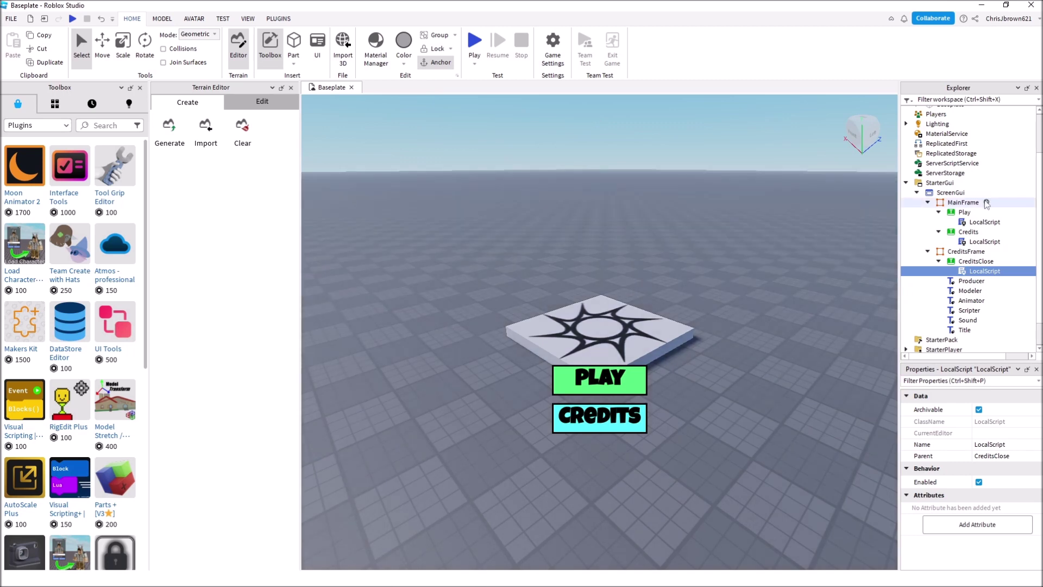
# Review the ScreenGui, the Play, Credits and CreditsClose buttons, and the credits frame's text labels with their properties
pyautogui.click(957, 193)
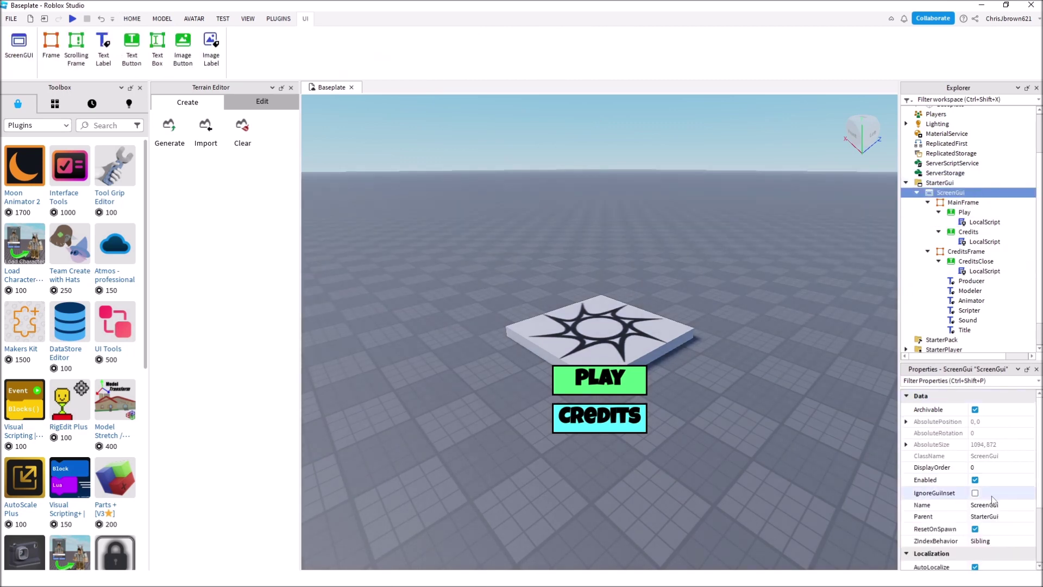
pyautogui.click(962, 212)
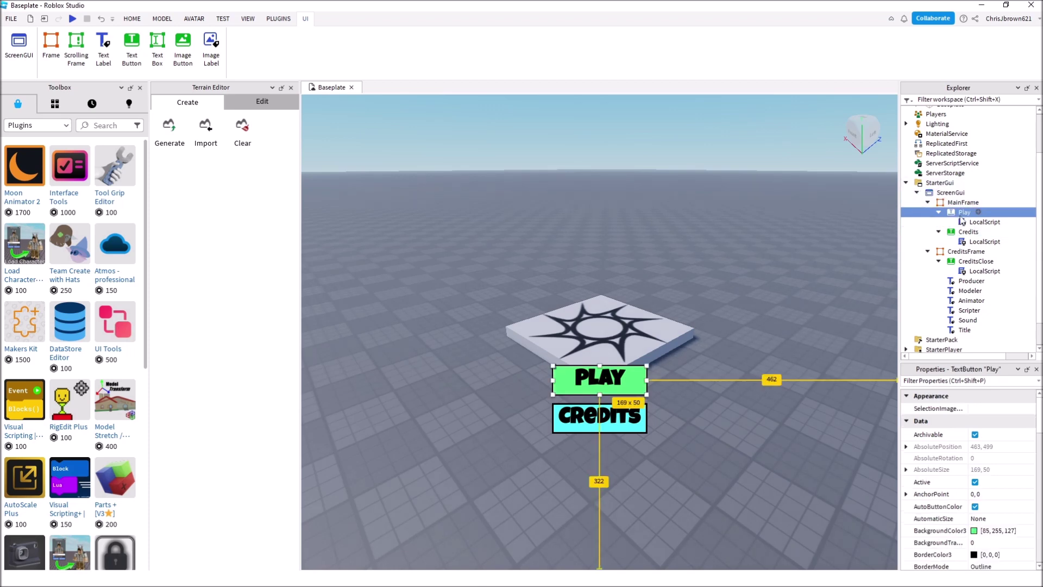
pyautogui.scroll(-3, 1032, 477)
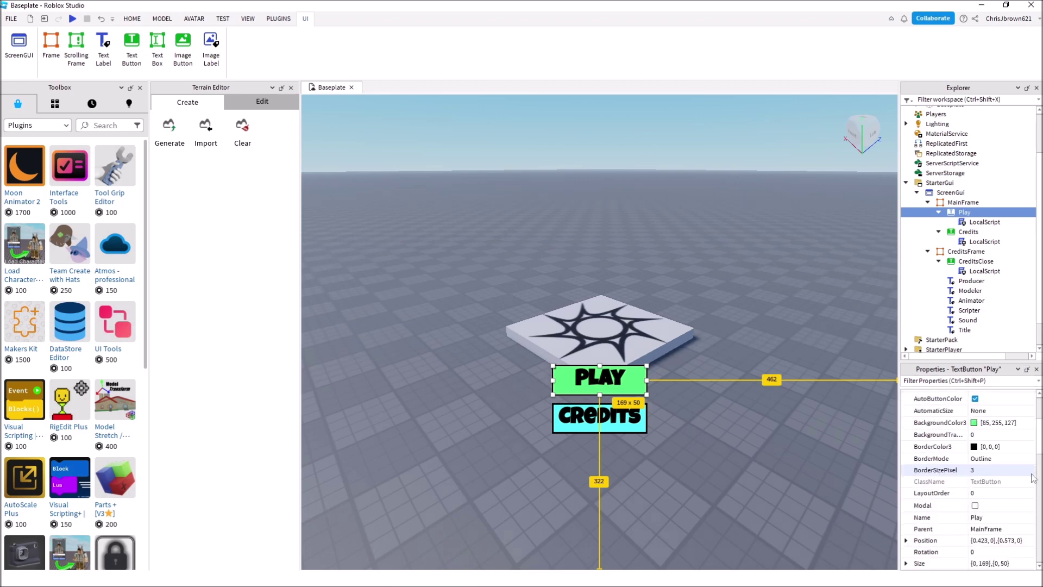
pyautogui.click(970, 232)
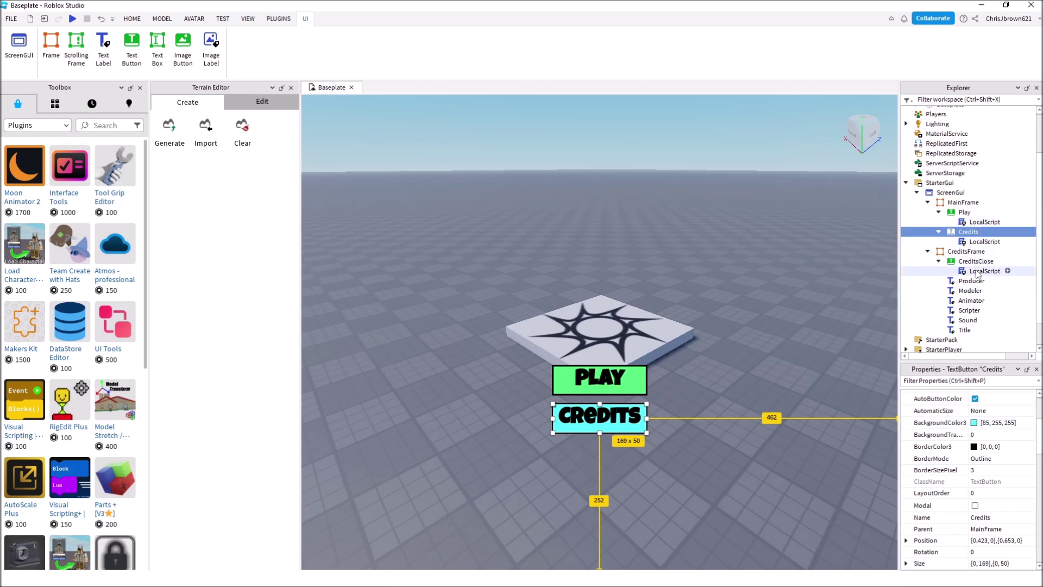
pyautogui.click(972, 262)
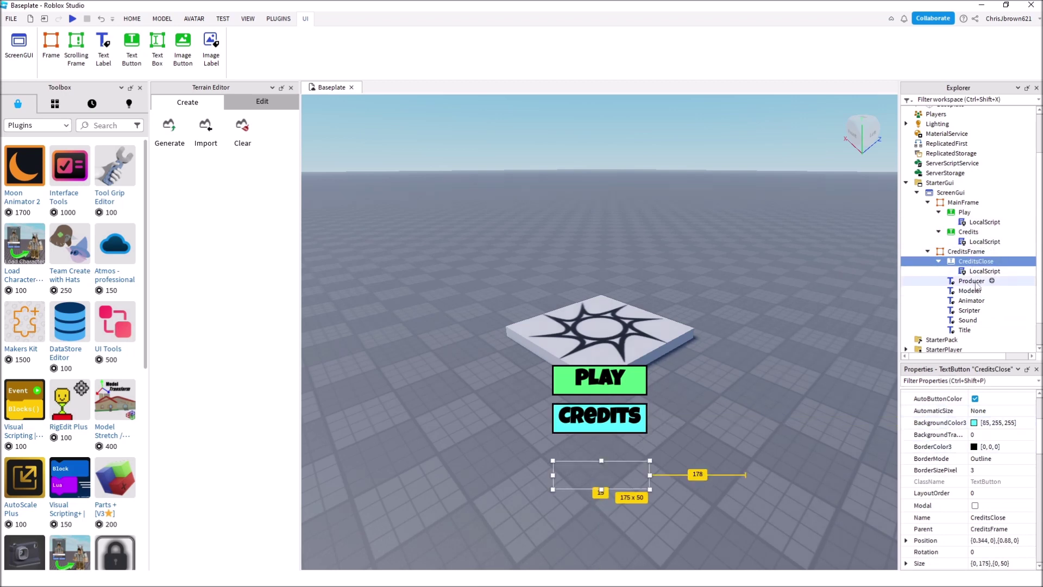
pyautogui.click(972, 272)
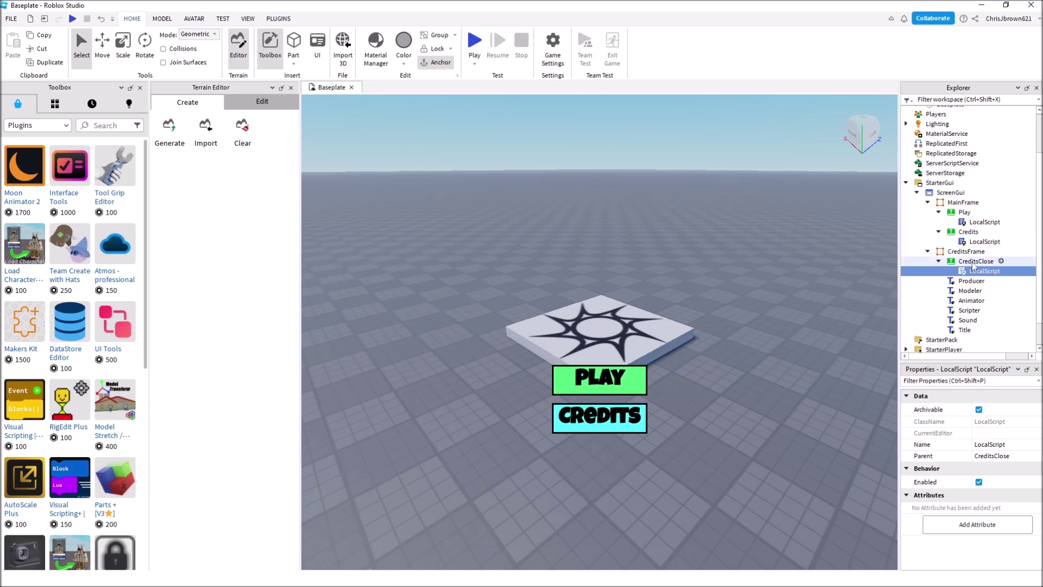
pyautogui.click(972, 280)
pyautogui.click(970, 290)
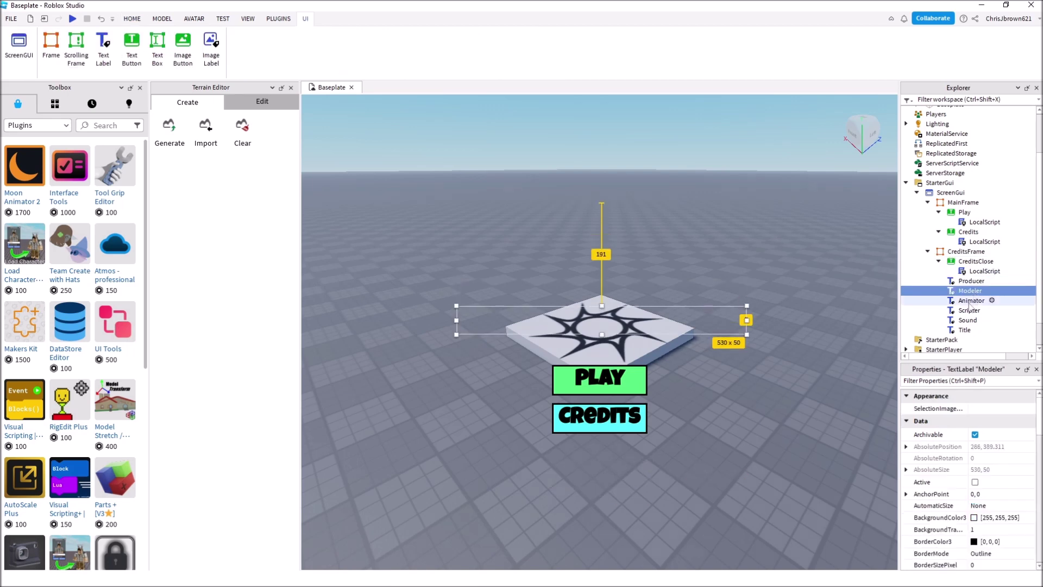
pyautogui.click(972, 299)
pyautogui.click(970, 309)
pyautogui.click(968, 320)
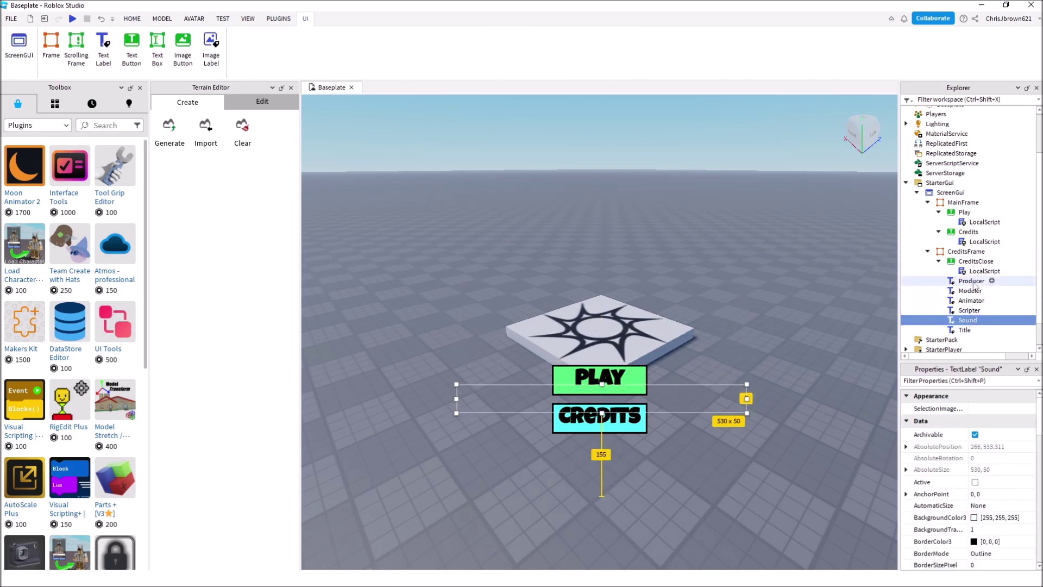
pyautogui.click(965, 330)
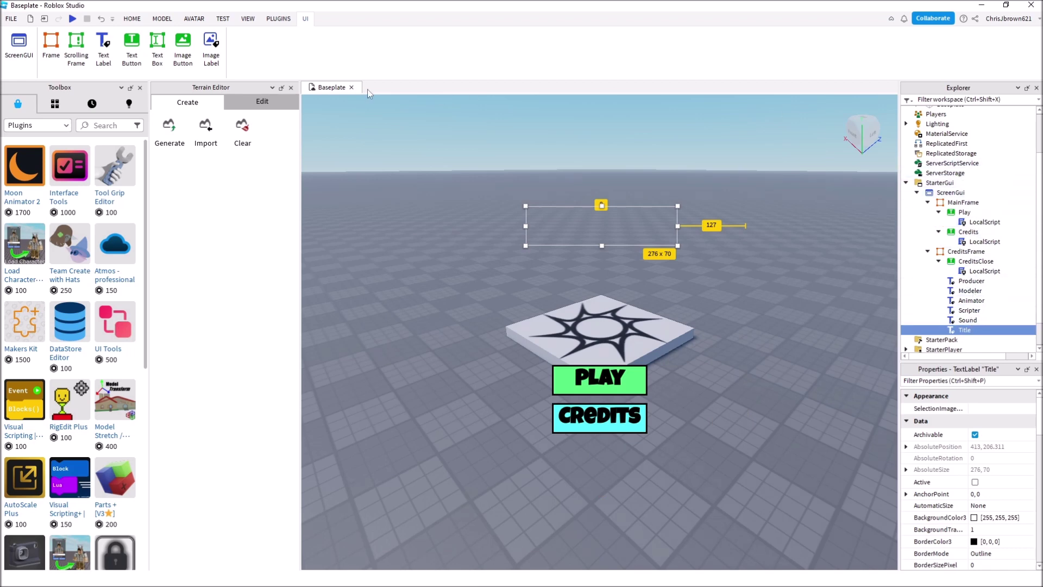
# Playtest the game, try the menu's Play button, look around the character, and stop the test
pyautogui.click(73, 18)
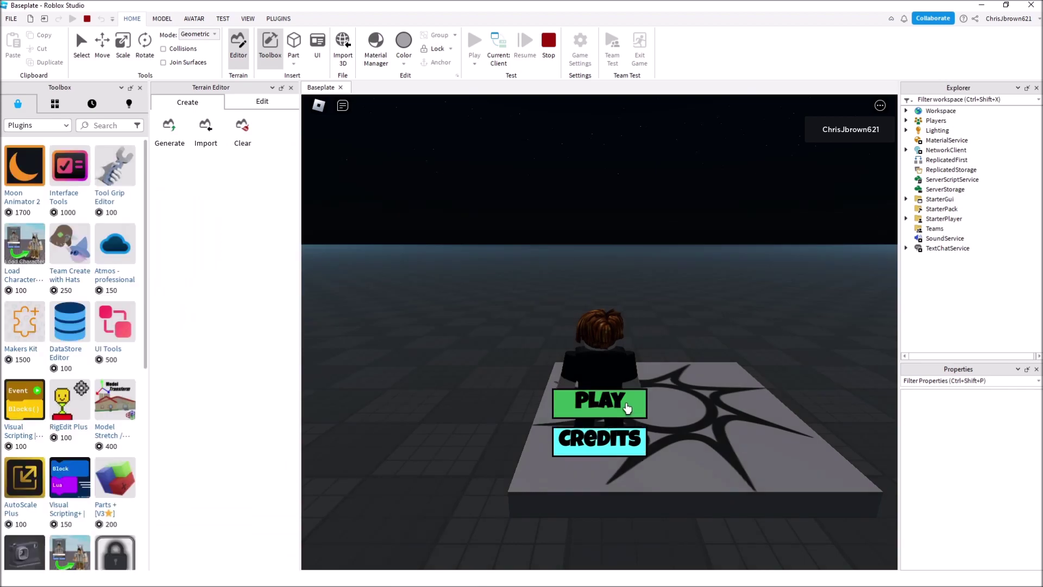
pyautogui.moveTo(627, 387); pyautogui.dragTo(626, 387, button='right')
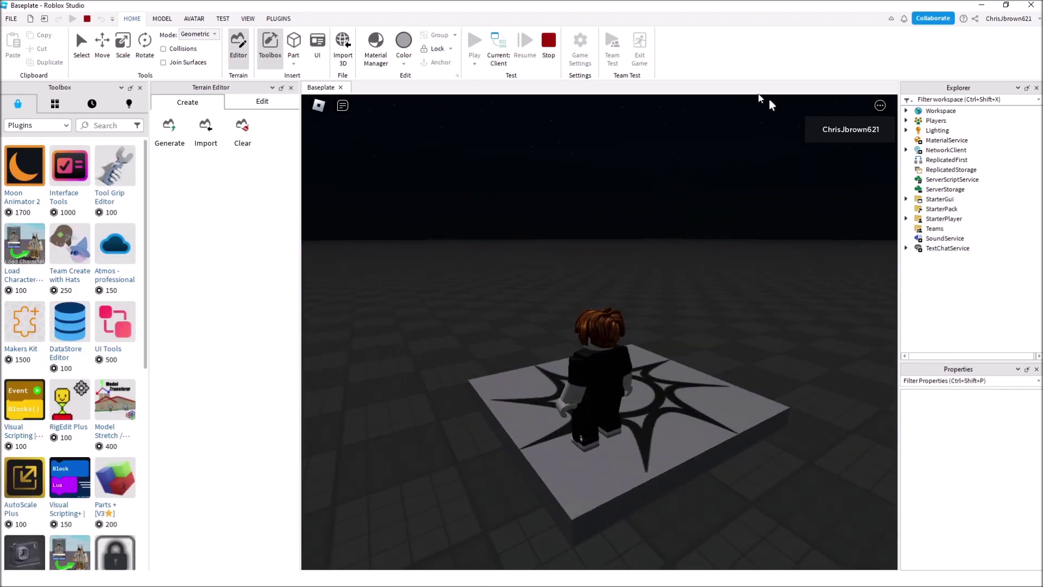
pyautogui.click(546, 48)
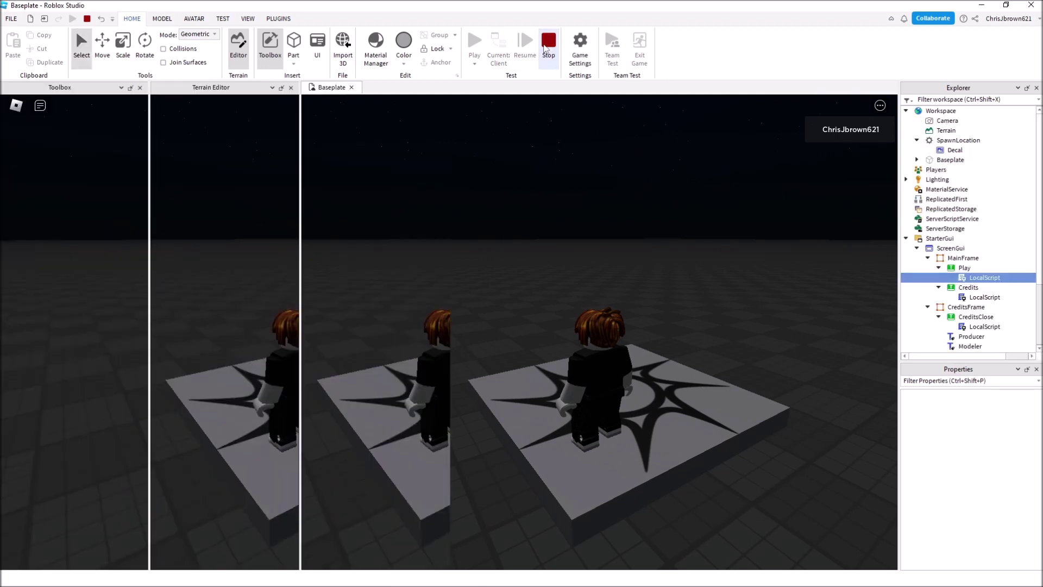
# Playtest the game again, open the credits from the menu, close them, and stop the test
pyautogui.press('F5')
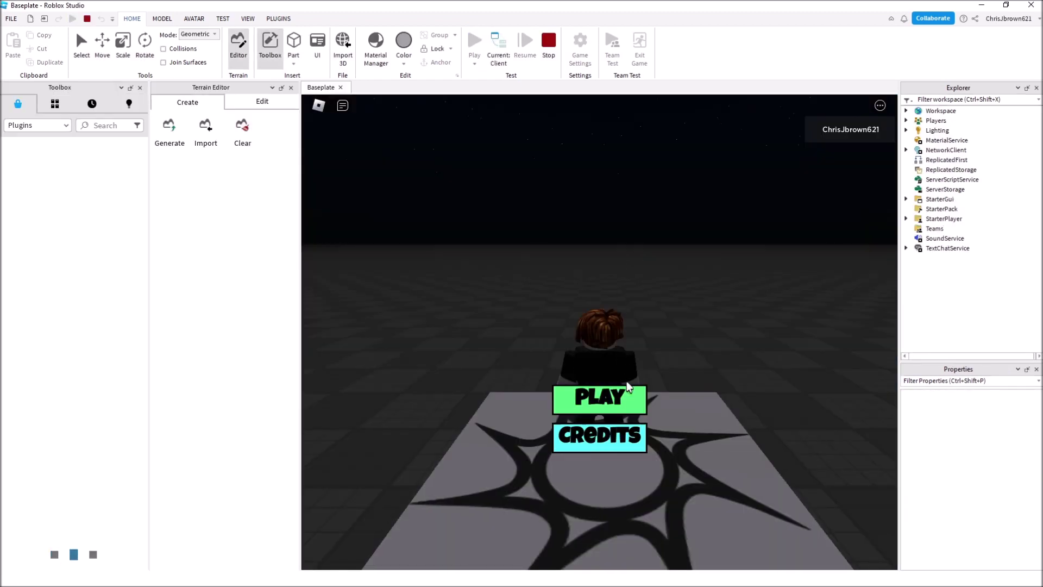
pyautogui.click(612, 447)
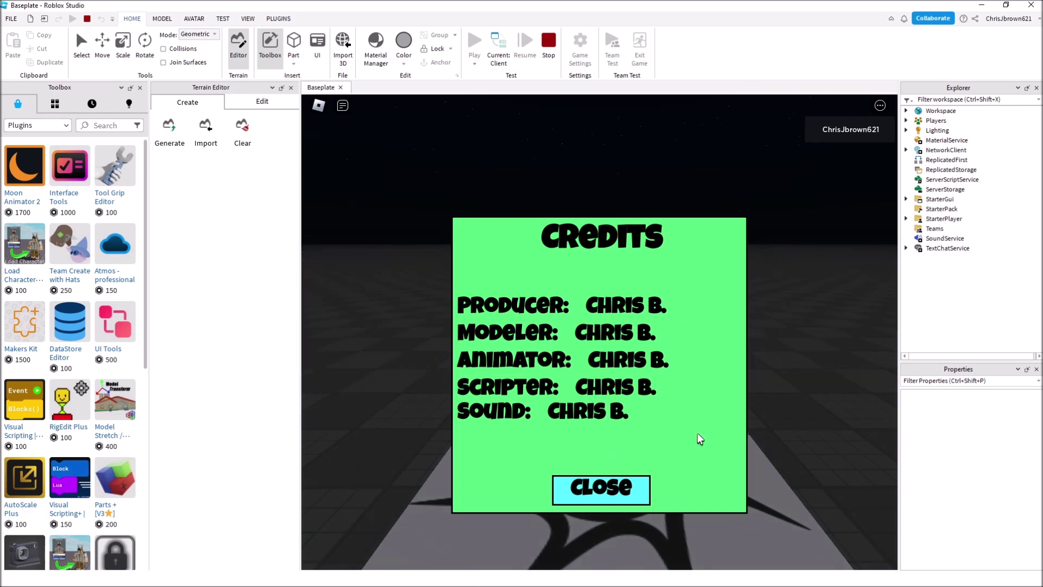
pyautogui.click(623, 490)
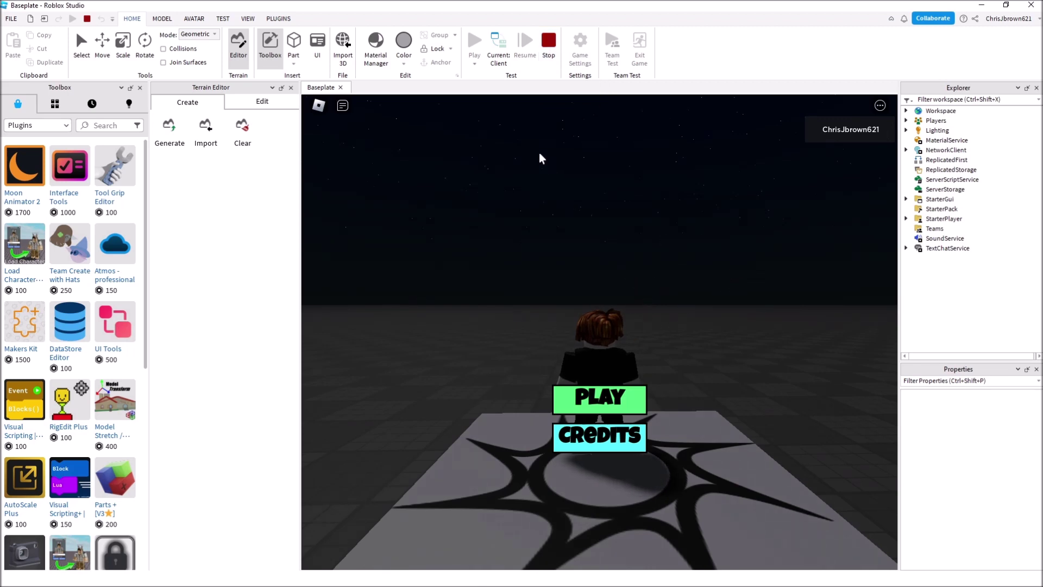
pyautogui.click(552, 47)
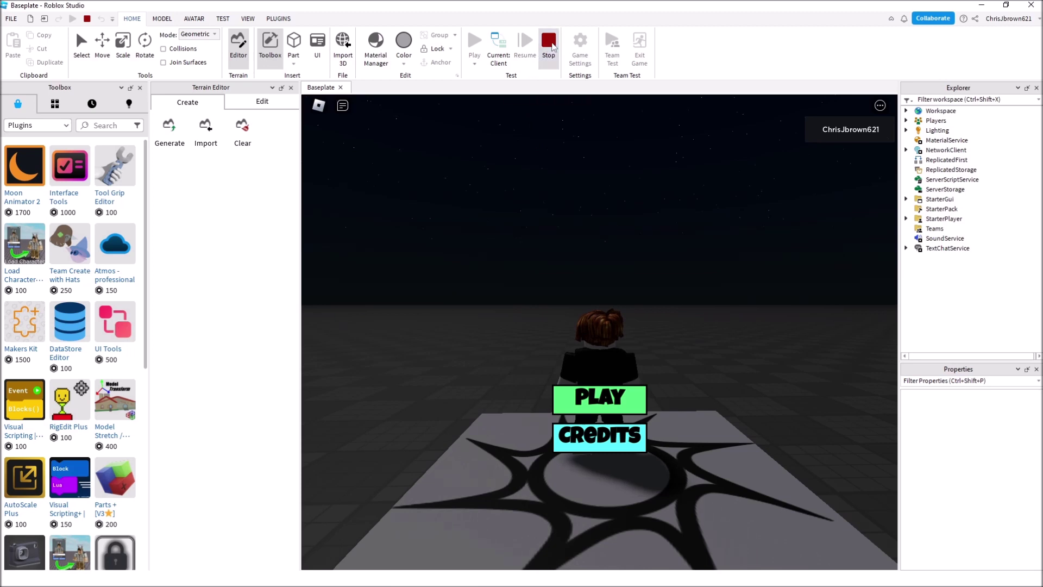